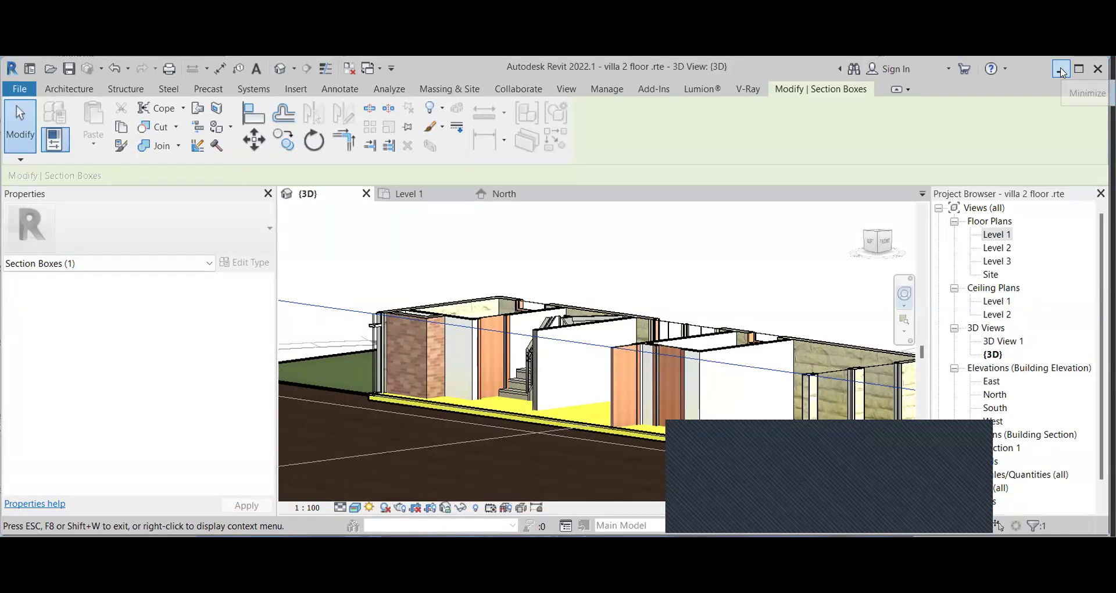
- Minimize the villa 2 floor and iki kat tip lesson windows to reveal edit.rte's 3D view
left_click(1060, 69)
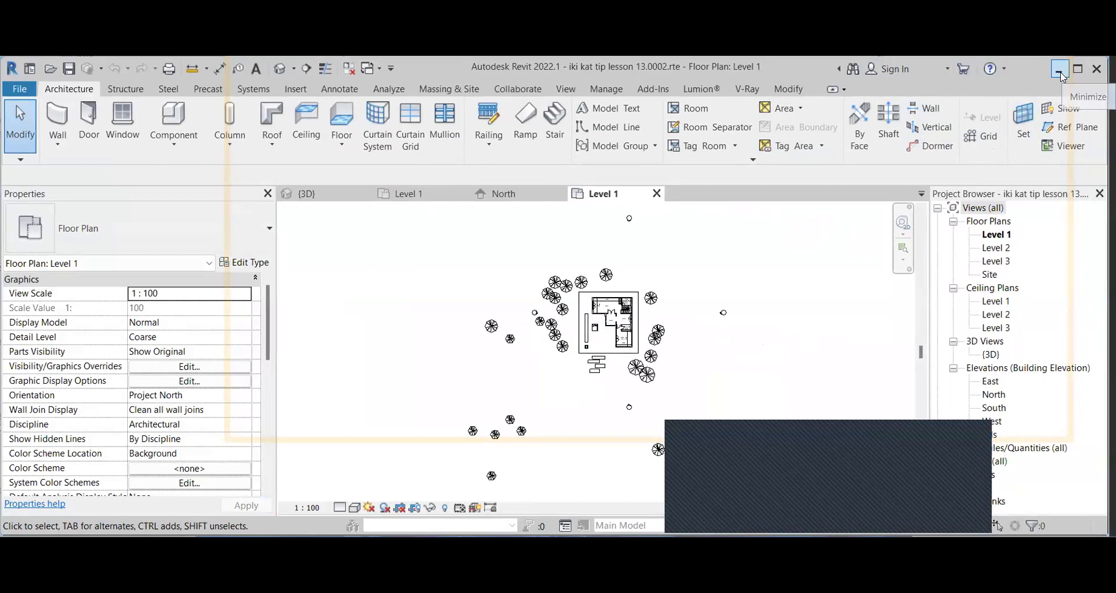
left_click(1059, 71)
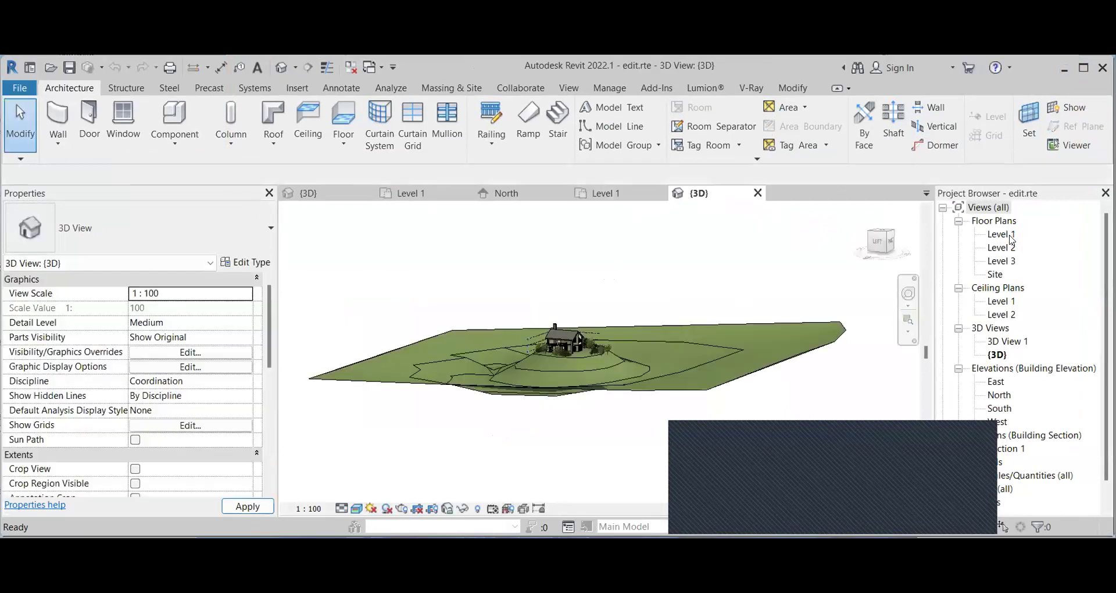
- Zoom in on the house and open the Level 1 floor plan from the Project Browser
scroll(570, 325, "up", 3)
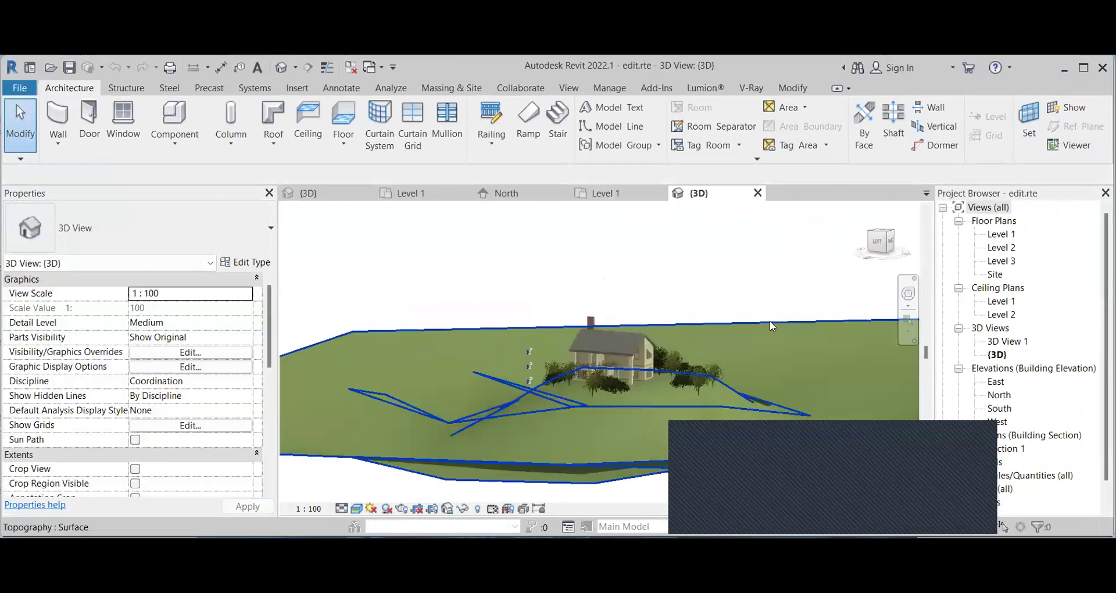
double_click(1000, 234)
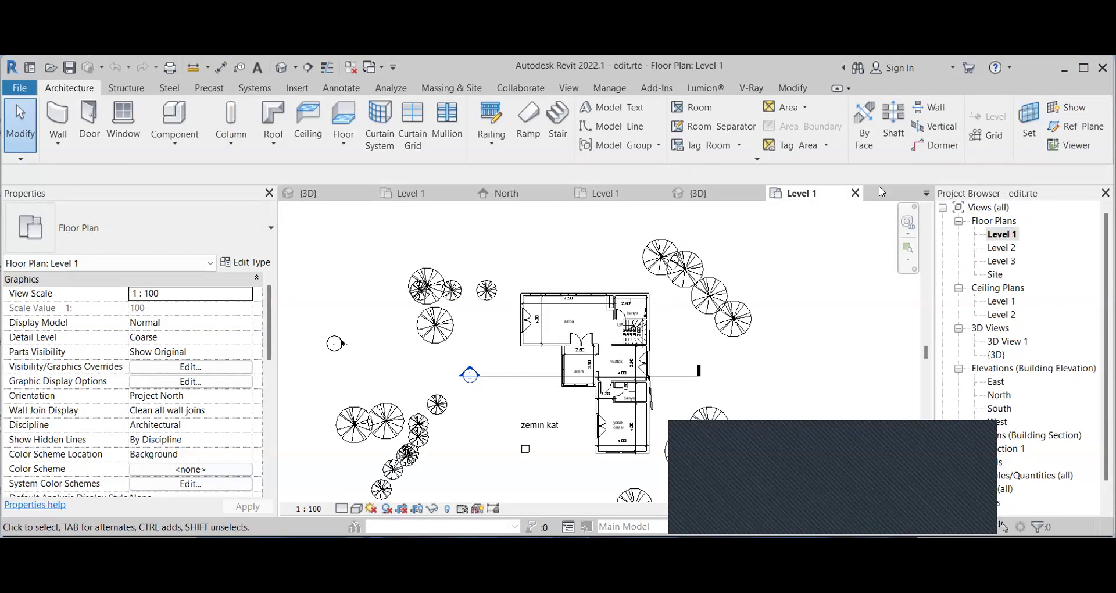
left_click(638, 198)
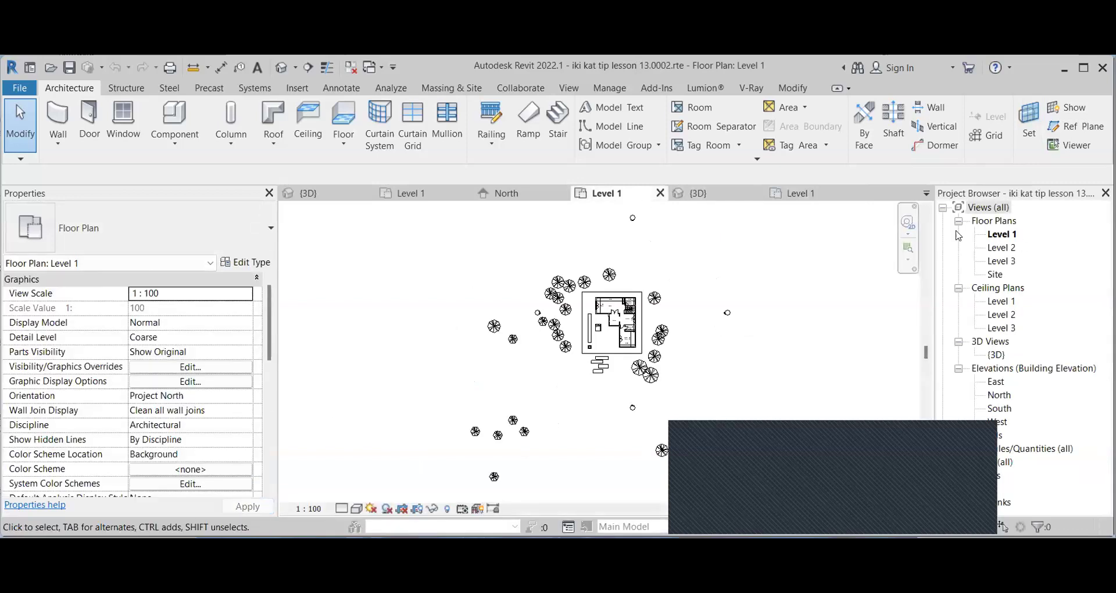
- Close edit.rte's Level 1 plan tab, returning to the villa 2 floor sectioned 3D view
left_click(855, 194)
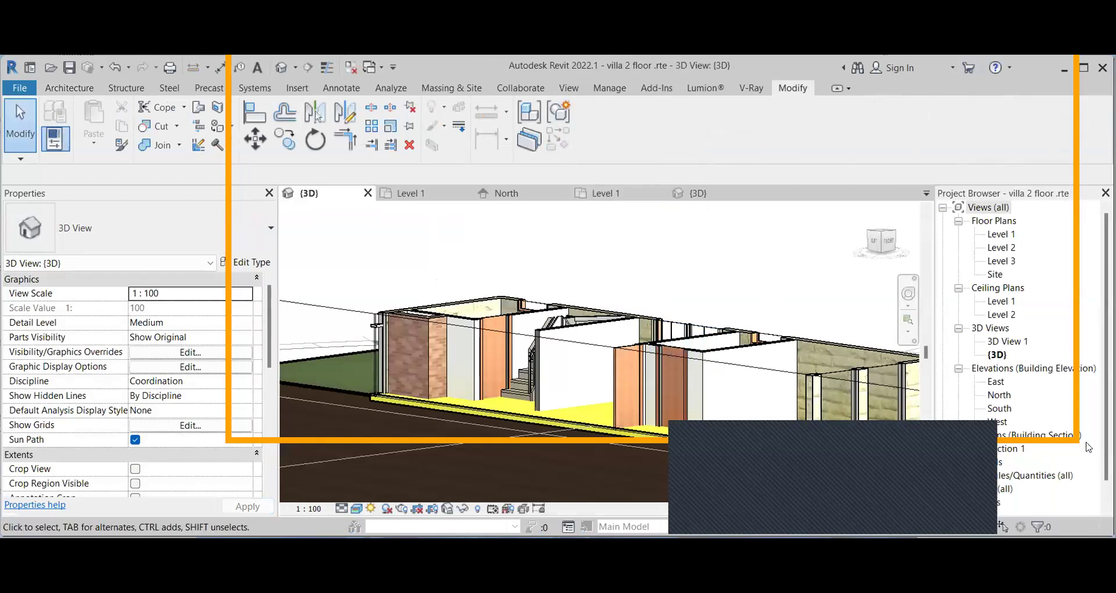
- Switch to the {3D} view of iki kat tip lesson 13.0003.rte
left_click(979, 472)
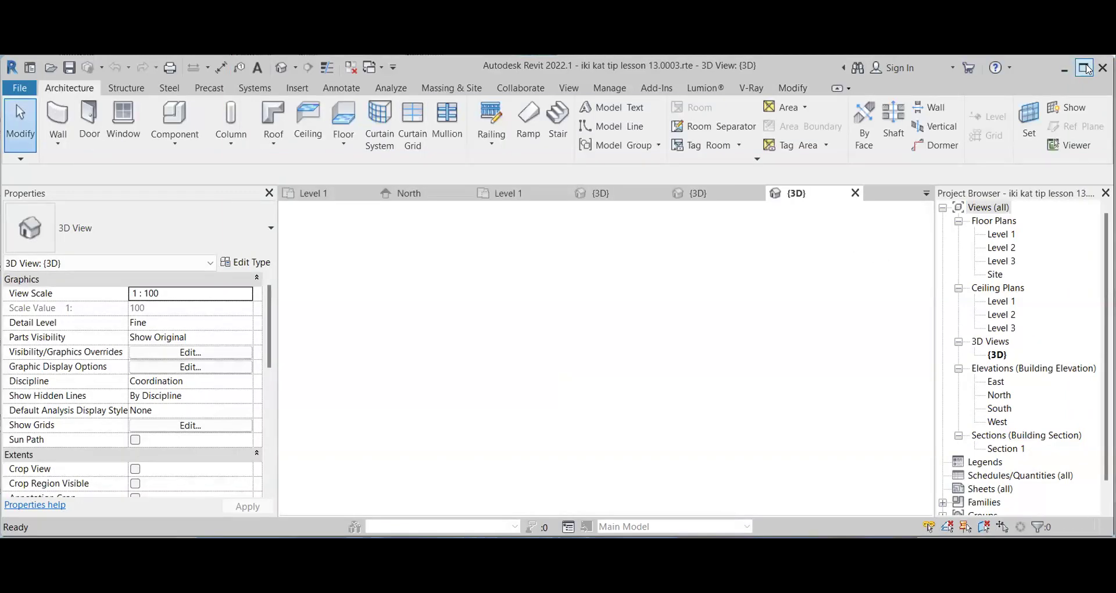
- Look over the edit.rte 3D house, zooming in and back out
left_click(702, 194)
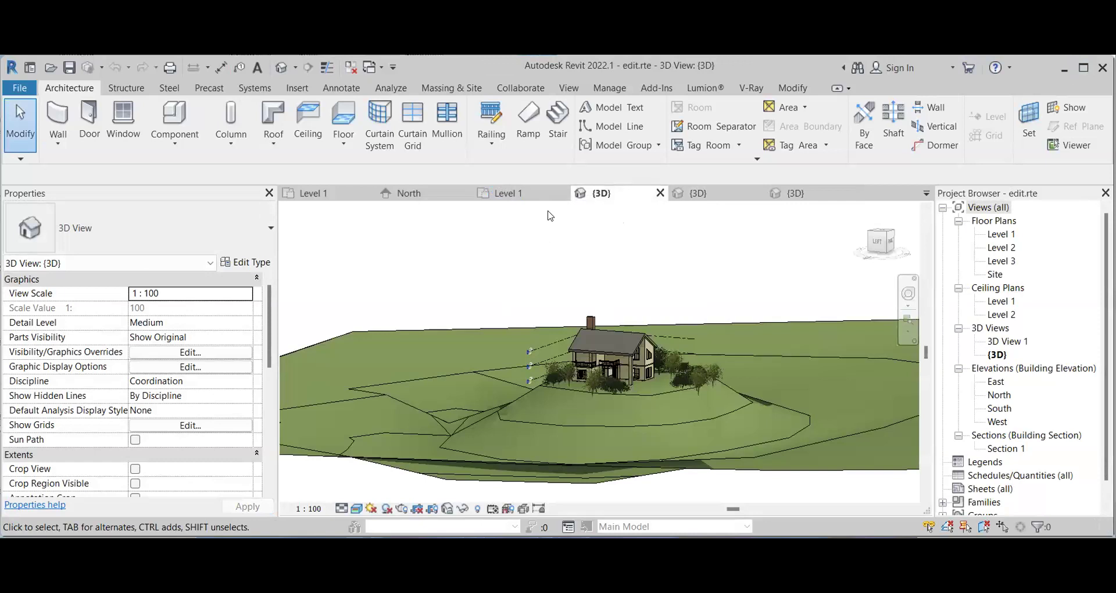
scroll(618, 359, "up", 5)
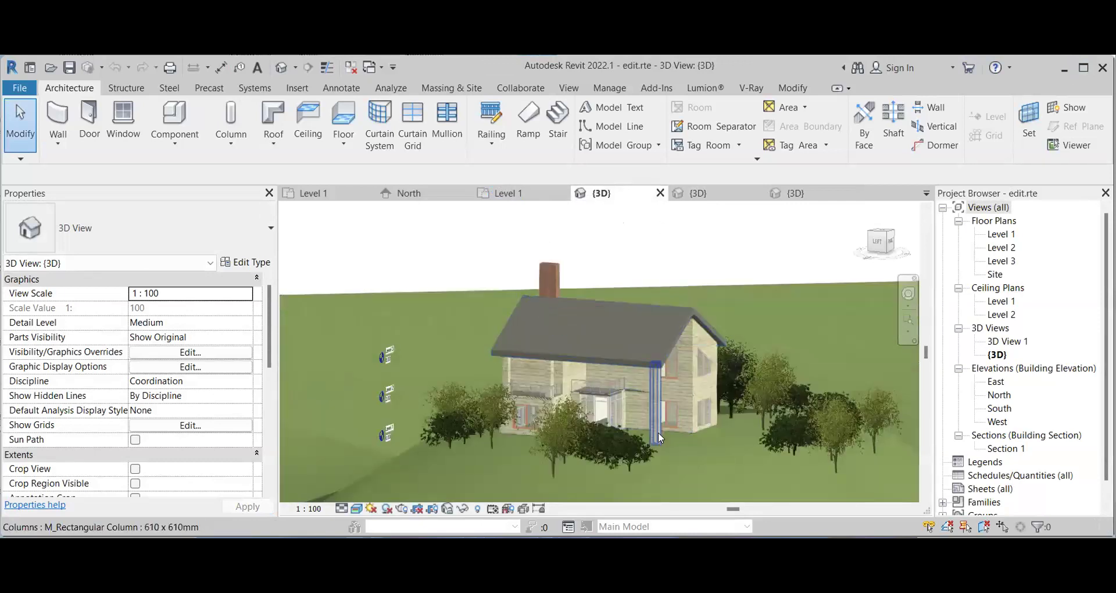
scroll(619, 323, "down", 4)
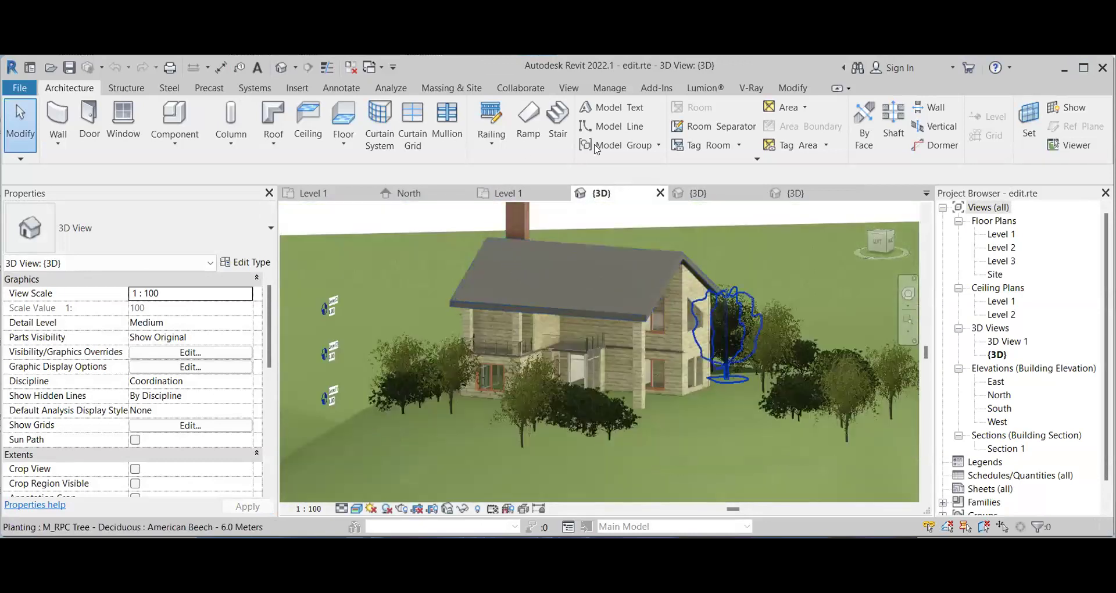
scroll(781, 327, "down", 2)
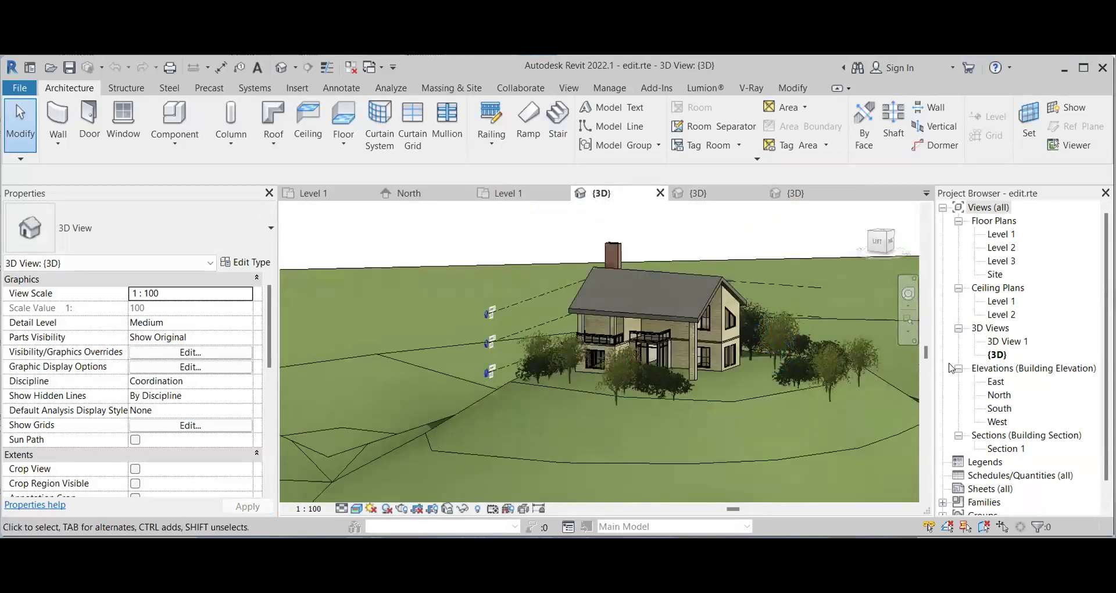
- Zoom lesson 13.0001's 3D view close onto the house, then deselect the tree
left_click(698, 193)
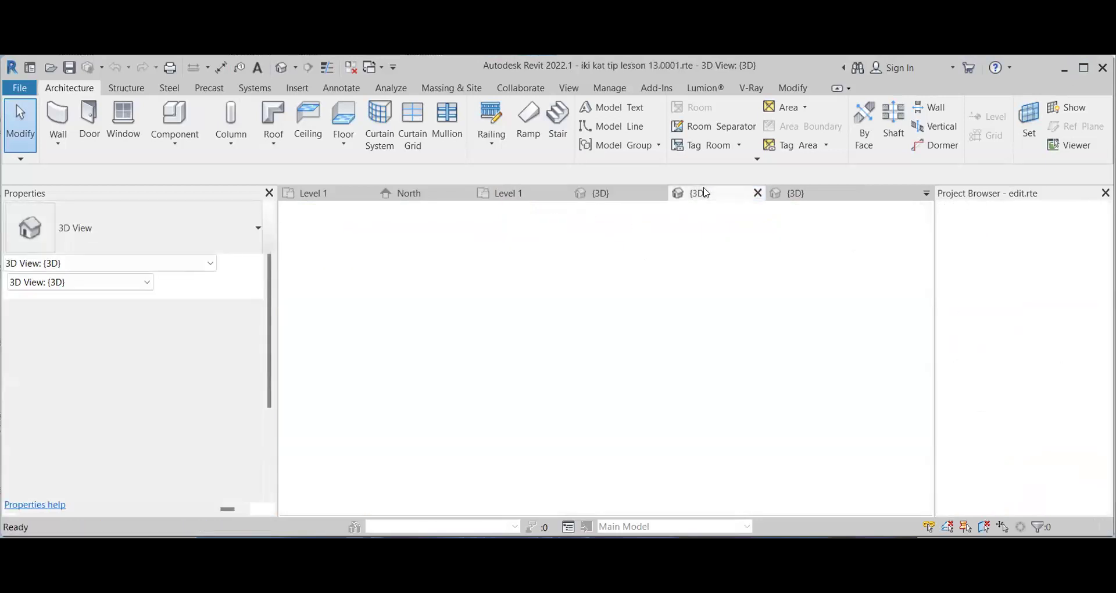
scroll(507, 306, "up", 4)
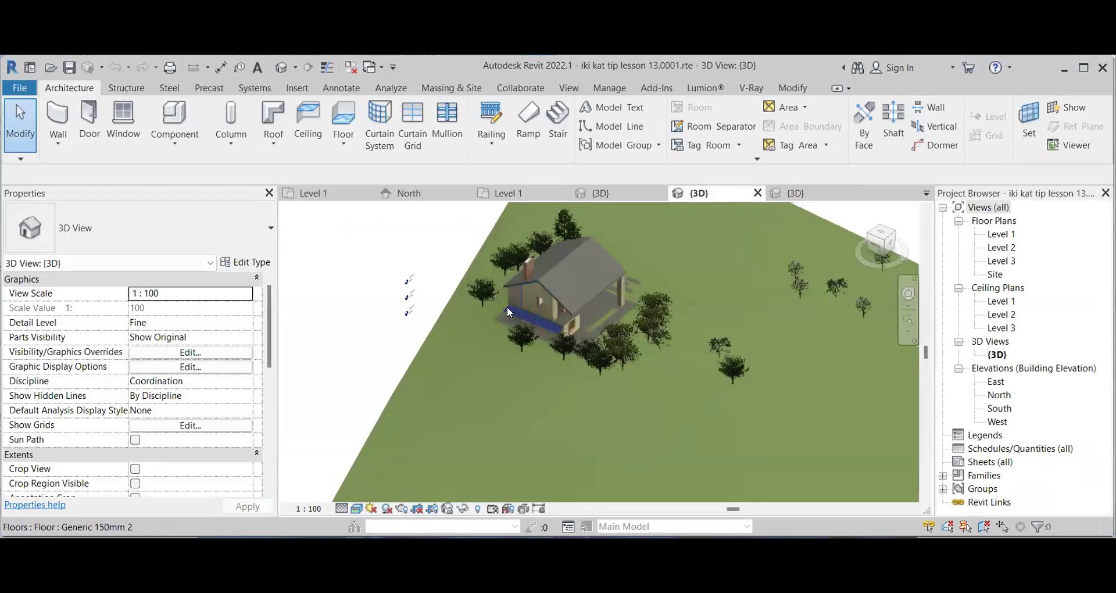
scroll(602, 344, "up", 3)
scroll(602, 344, "up", 2)
scroll(643, 344, "up", 2)
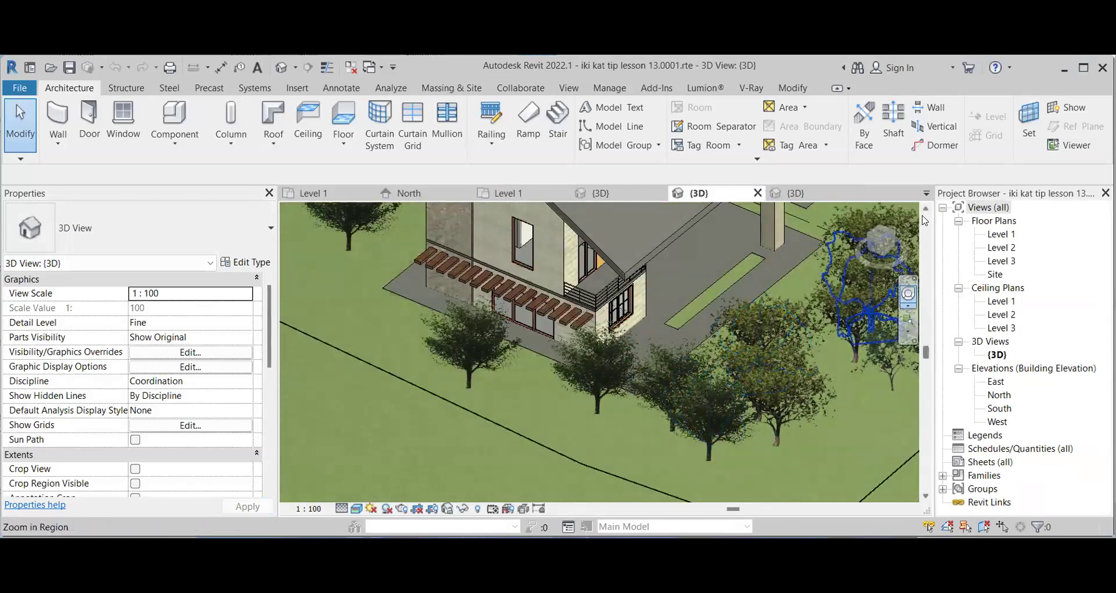
scroll(657, 434, "down", 3)
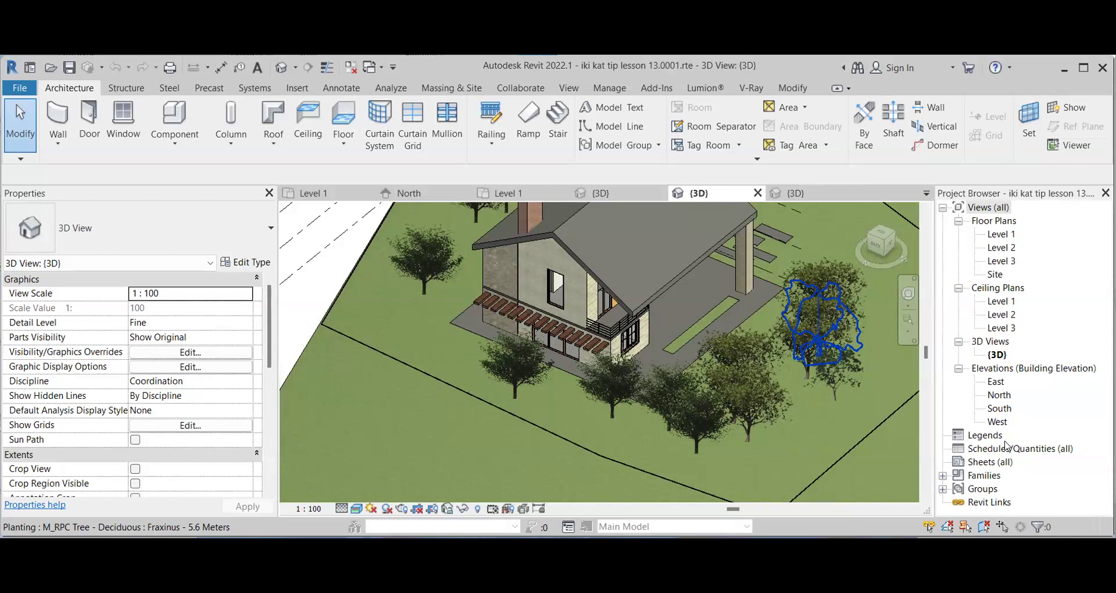
key("Escape")
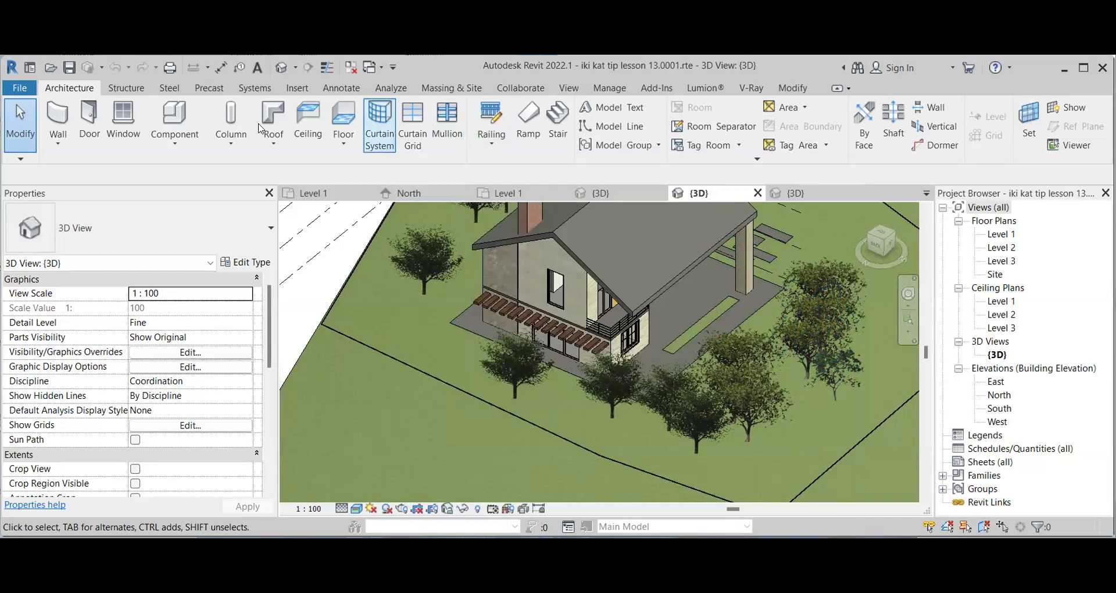
left_click(132, 93)
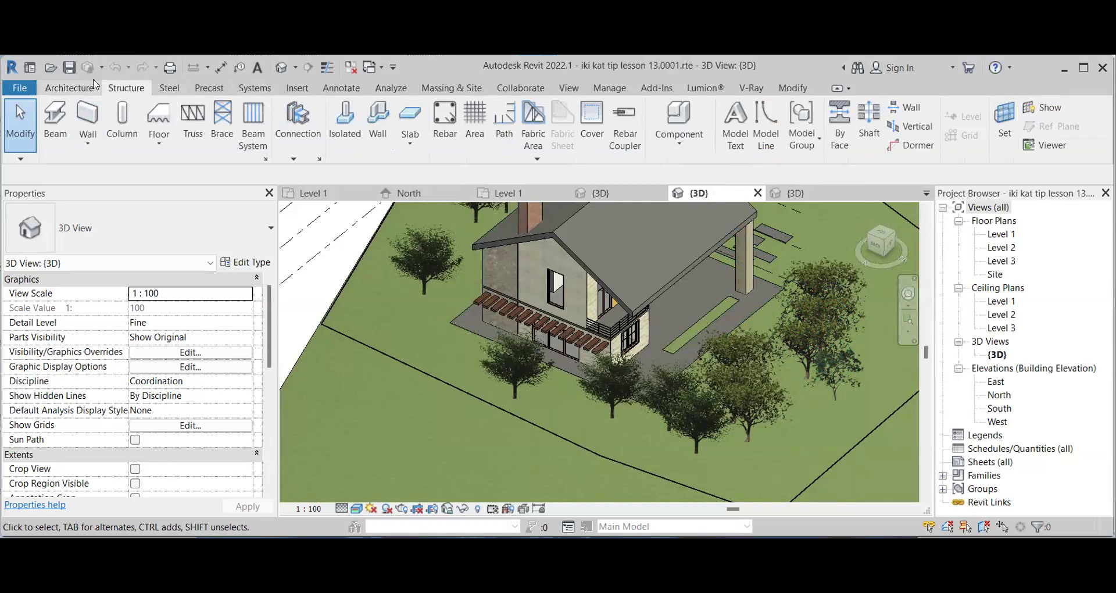
left_click(81, 88)
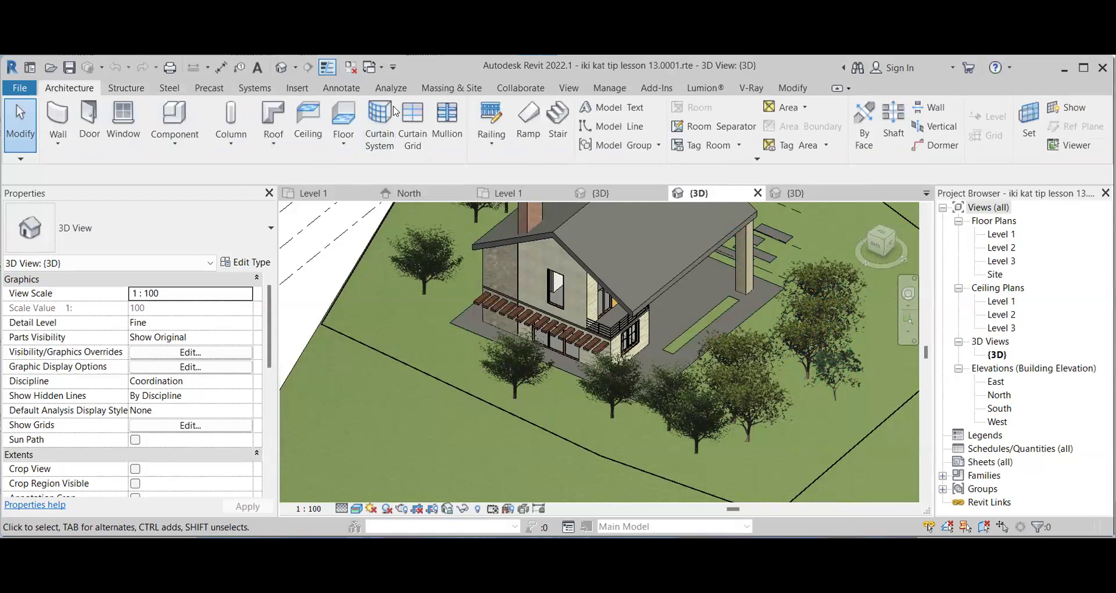
left_click(794, 88)
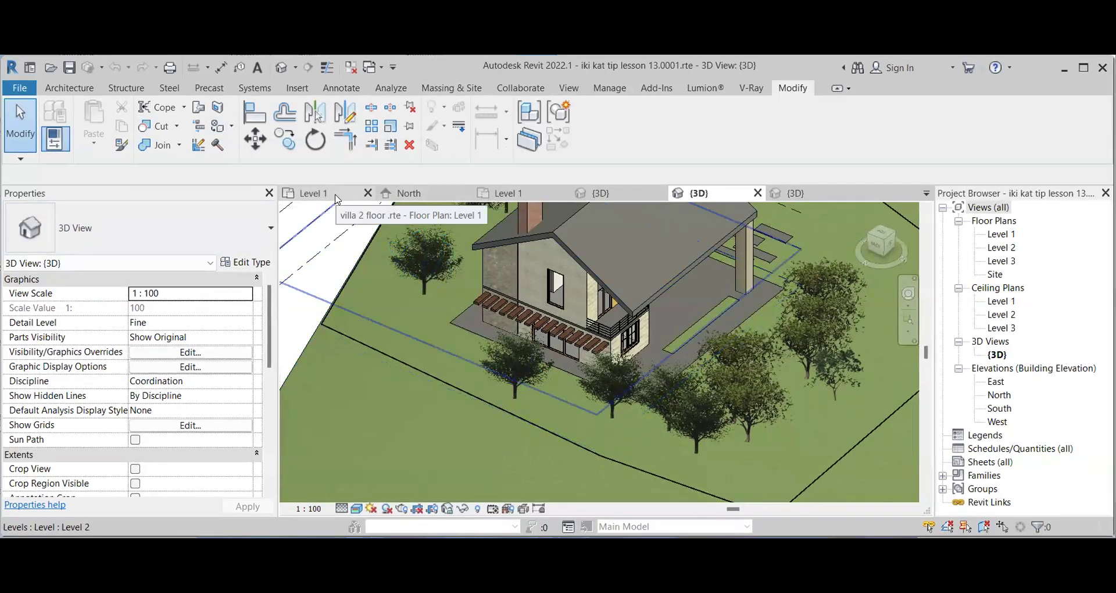
- Check the villa's Level 1 plan and North elevation, dismissing the reminder message
left_click(335, 198)
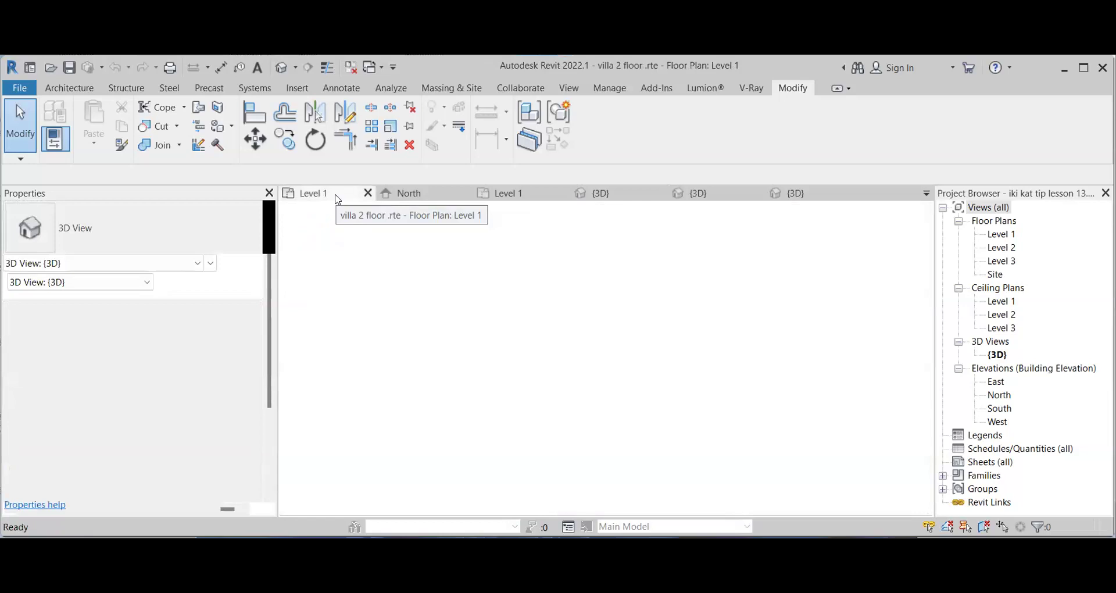
left_click(404, 192)
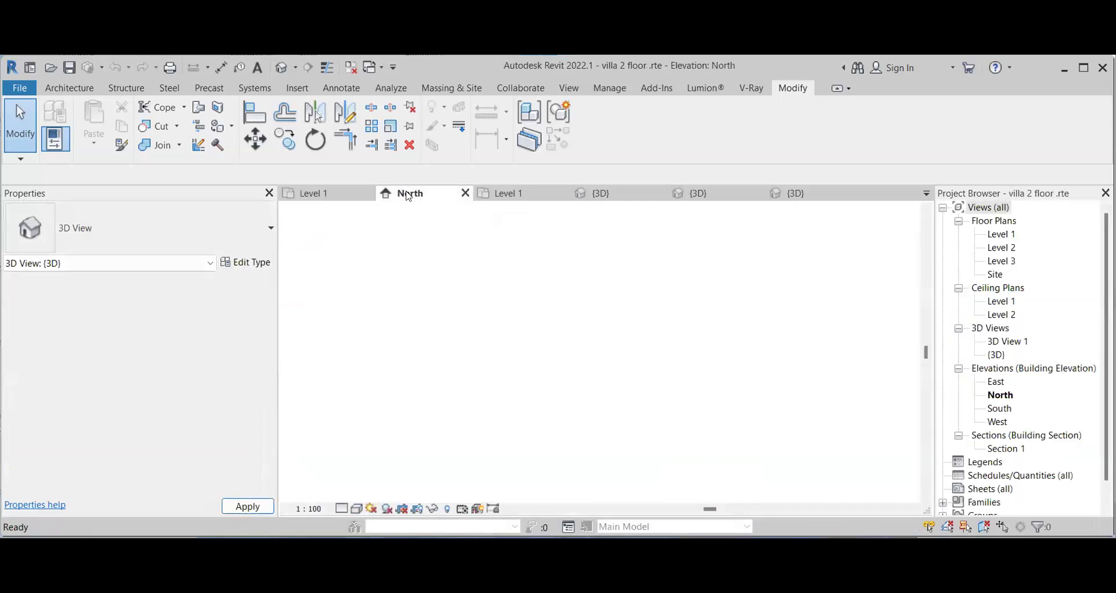
left_click(695, 110)
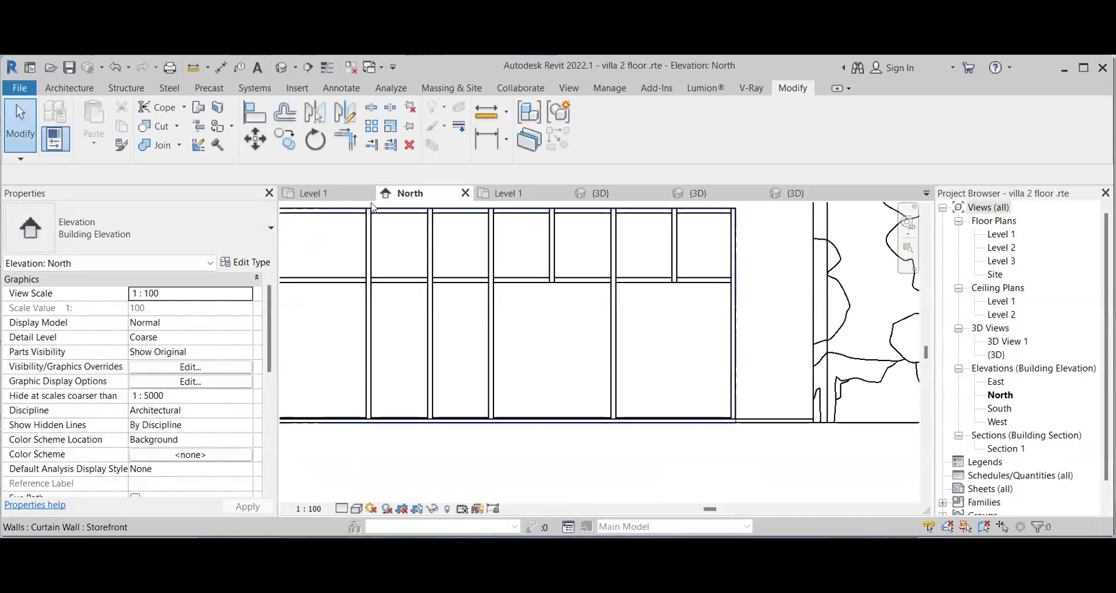
left_click(338, 195)
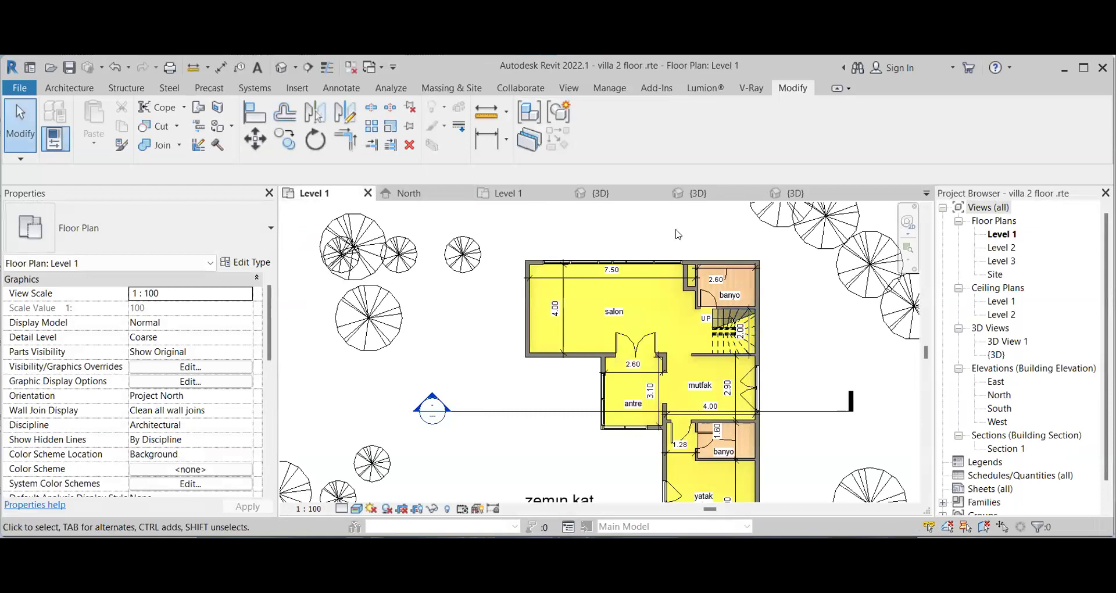
- Flip through the other projects' 3D views, return to villa Level 1, and show the 3D View options
left_click(599, 194)
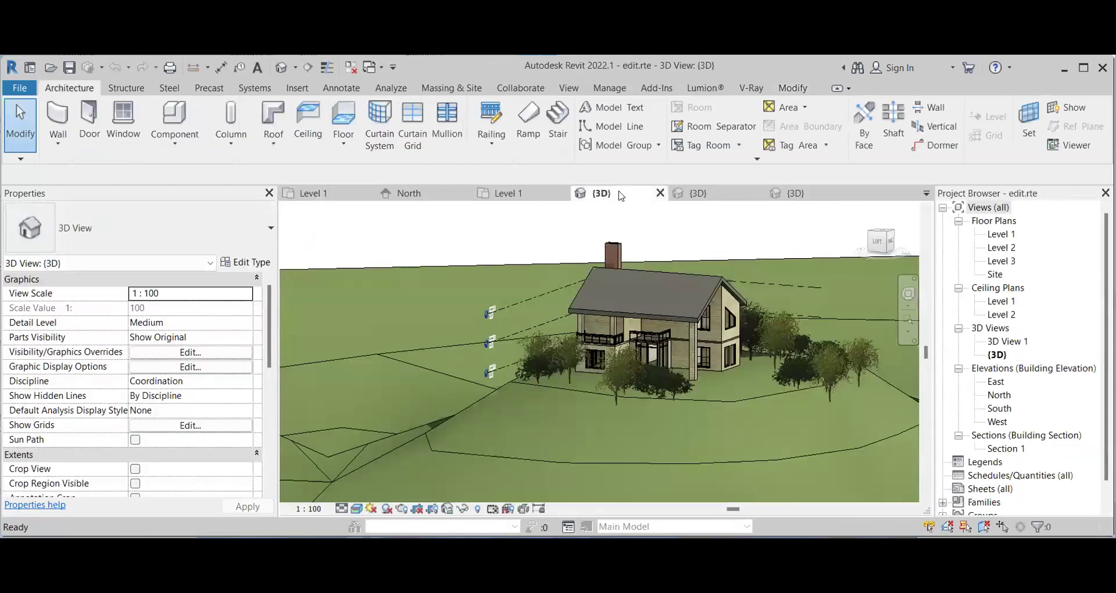
left_click(698, 193)
left_click(797, 194)
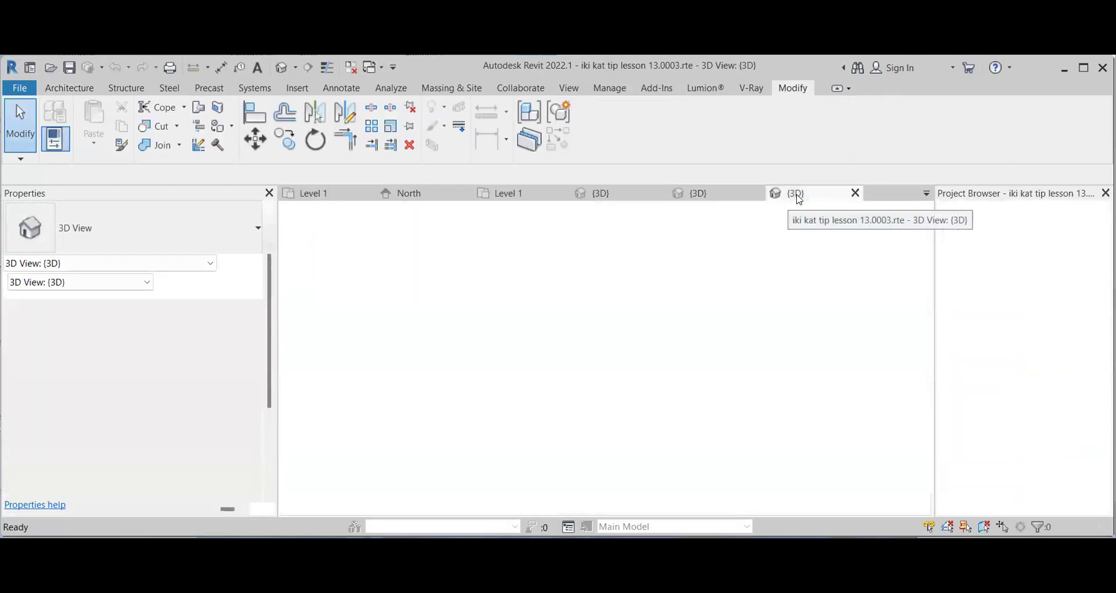
left_click(324, 193)
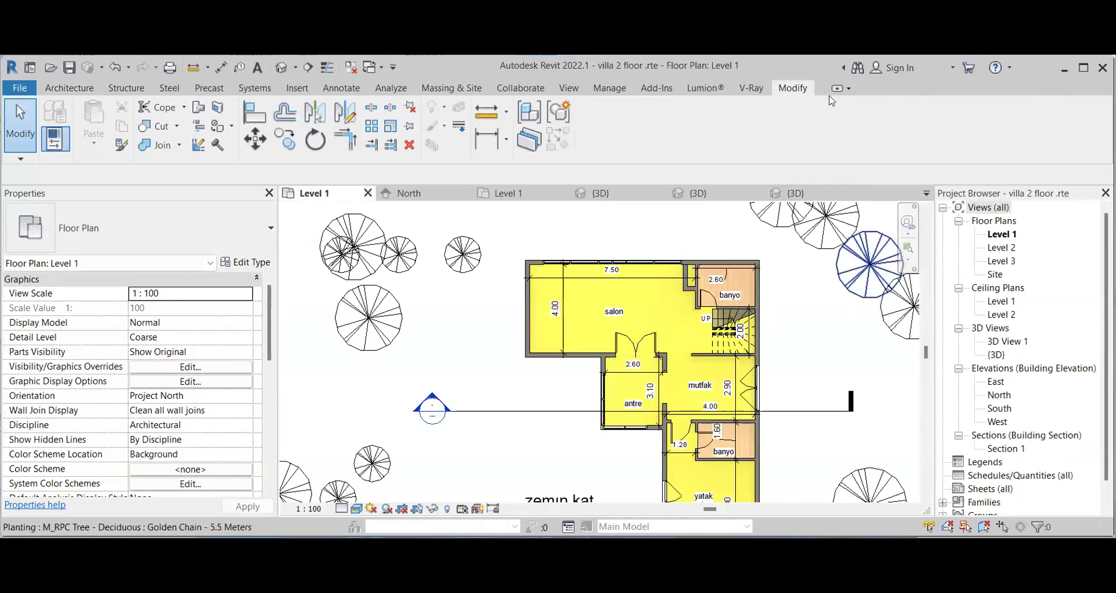
left_click(296, 69)
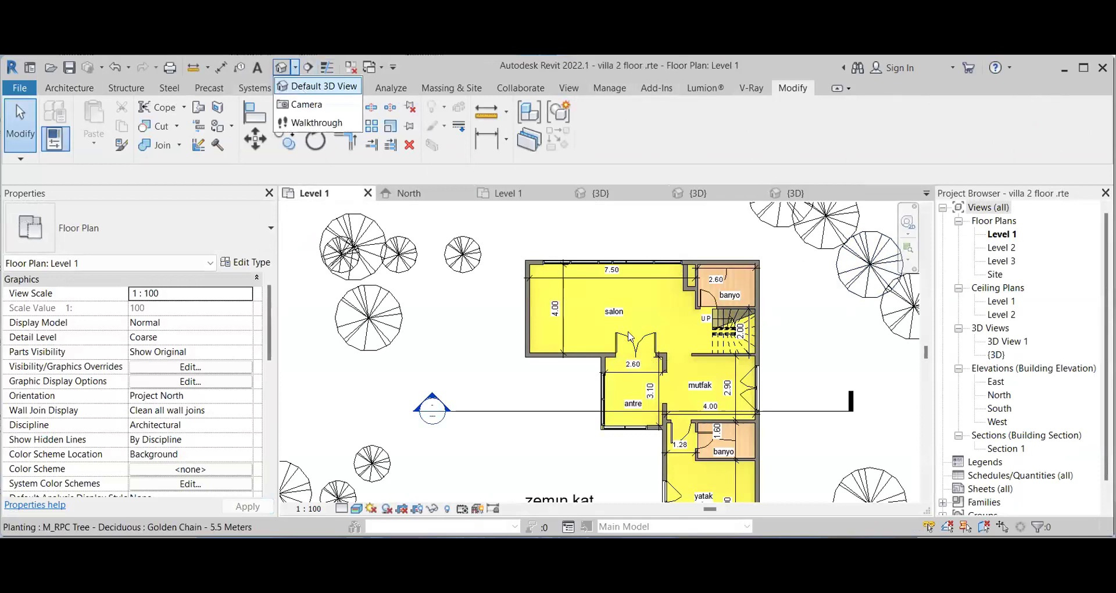
- Open the villa's default 3D view, orbit low and zoom onto the stone walls and curtain wall
left_click(303, 90)
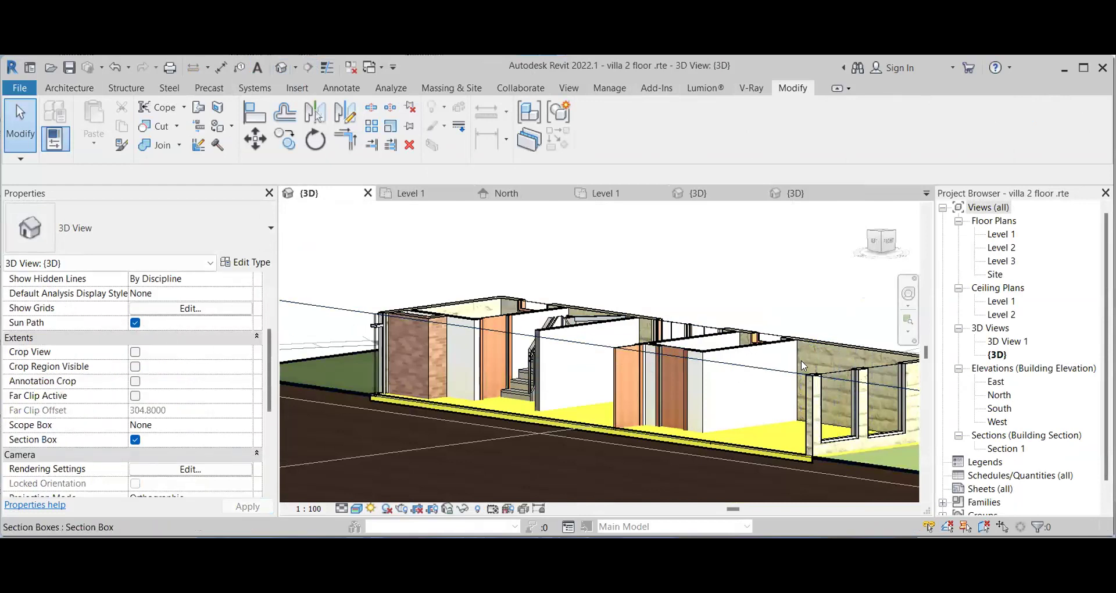
middle_click_drag(586, 294, 762, 324, "shift")
scroll(762, 324, "up", 8)
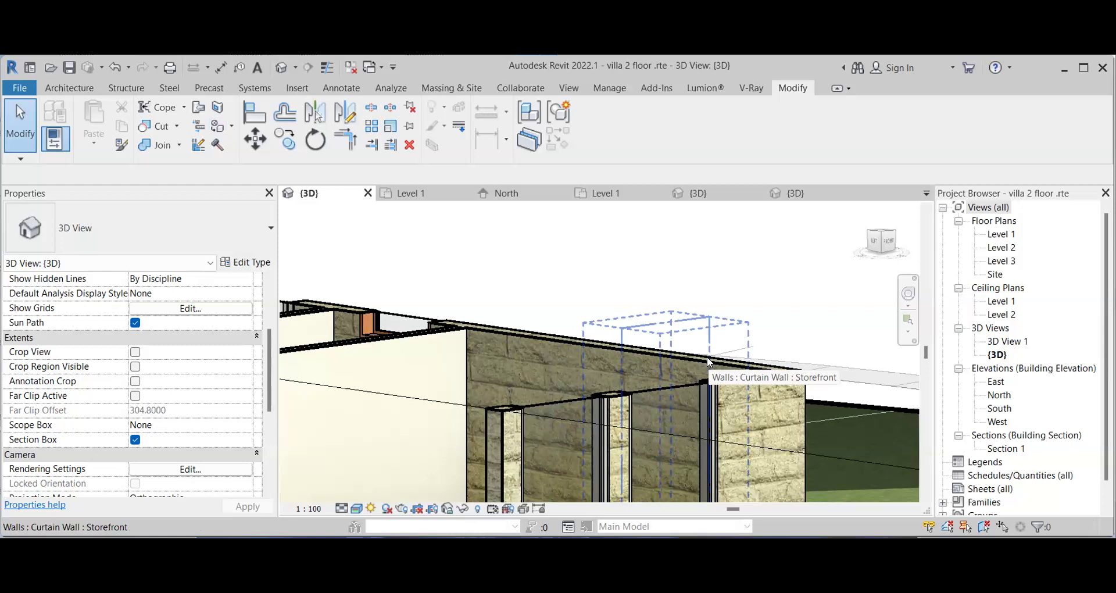
left_click(254, 263)
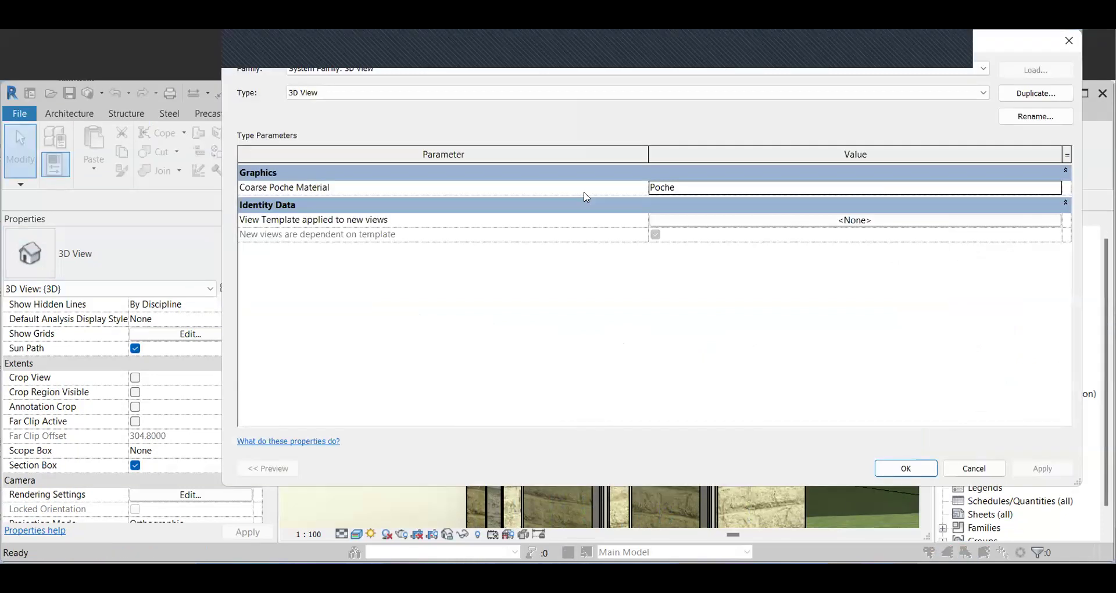
left_click(1081, 44)
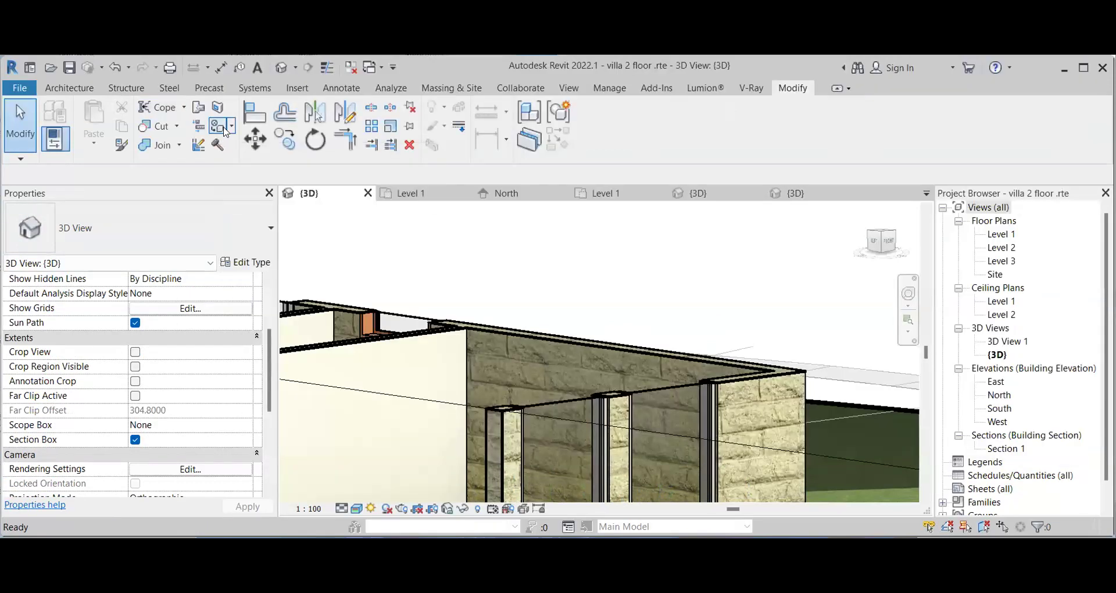
left_click(226, 131)
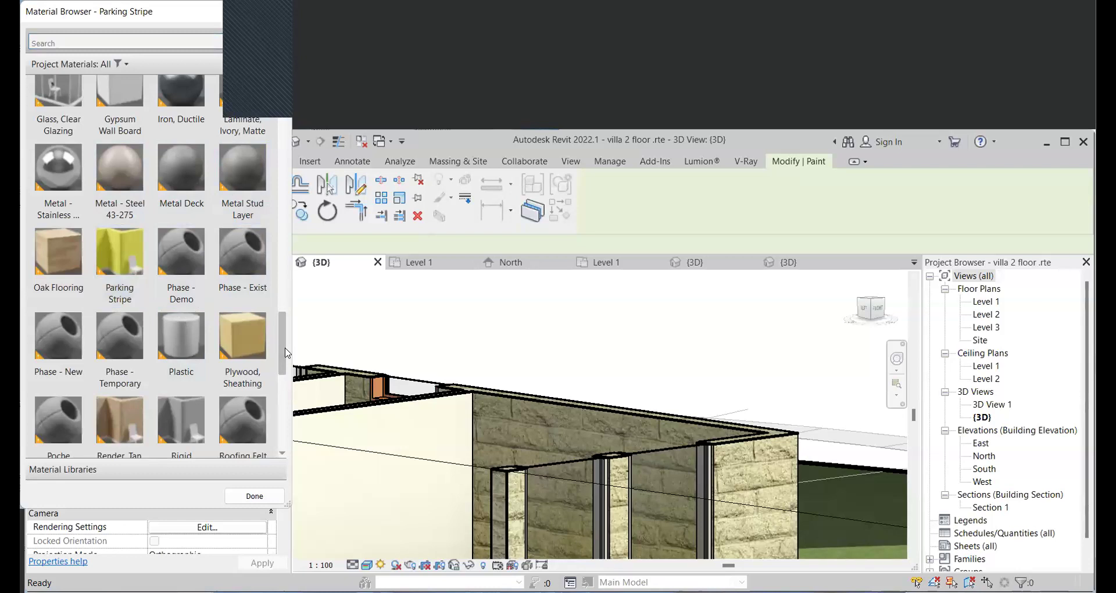
- Paint the stone wall face with Gypsum Wall Board
scroll(285, 308, "up", 2)
scroll(285, 302, "up", 5)
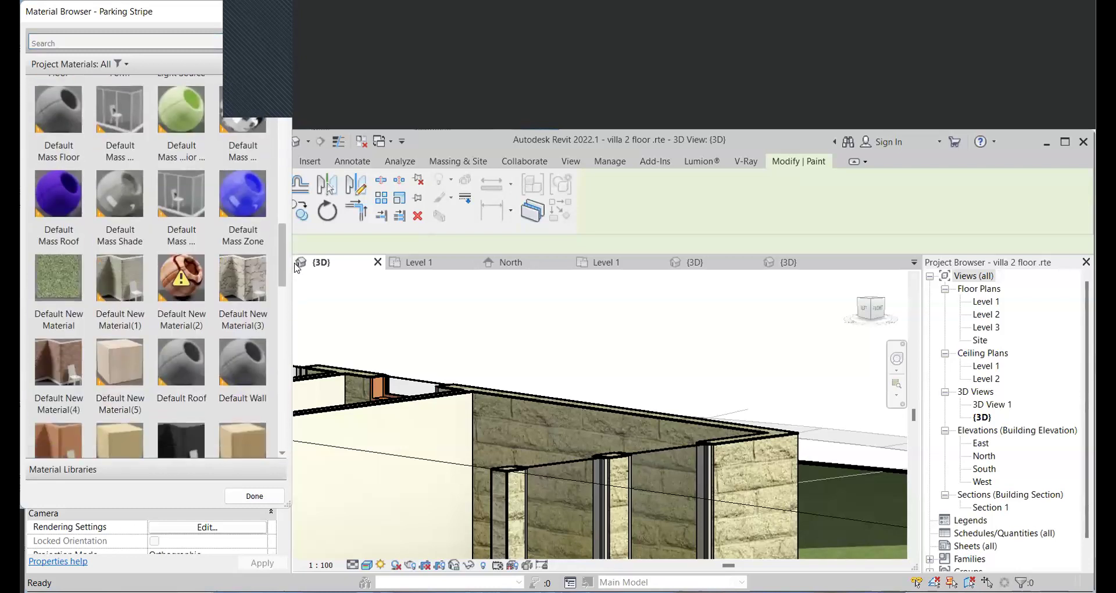
scroll(297, 279, "down", 5)
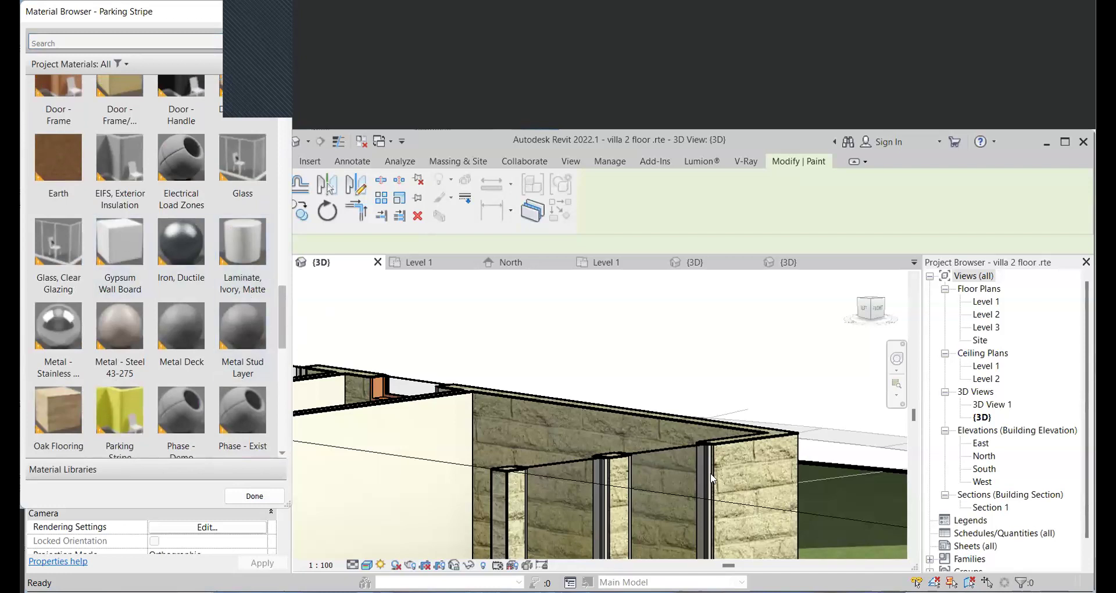
left_click(106, 247)
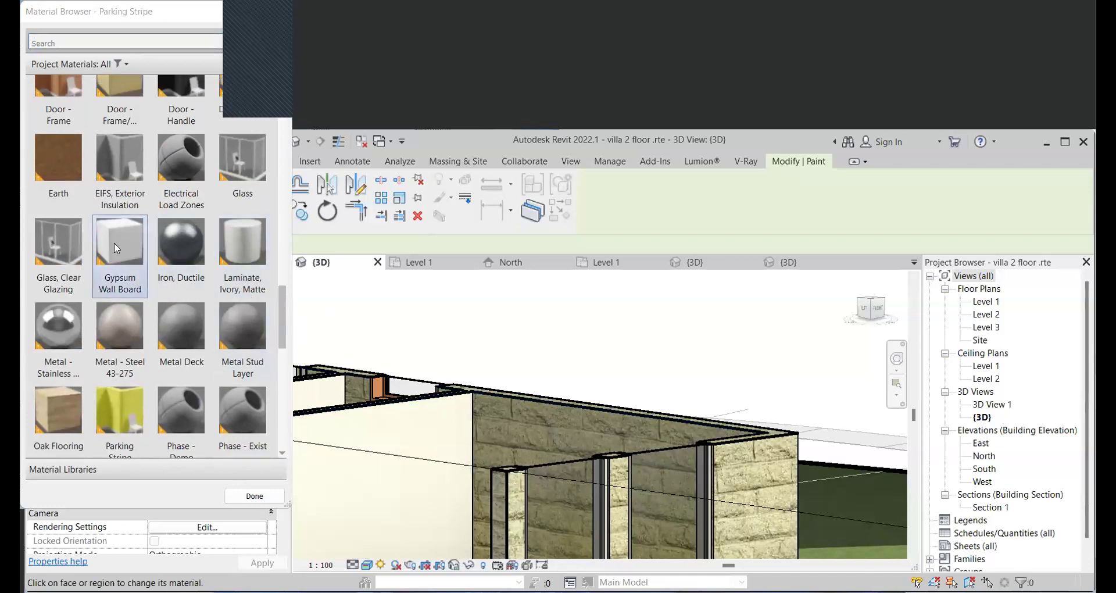
left_click(628, 432)
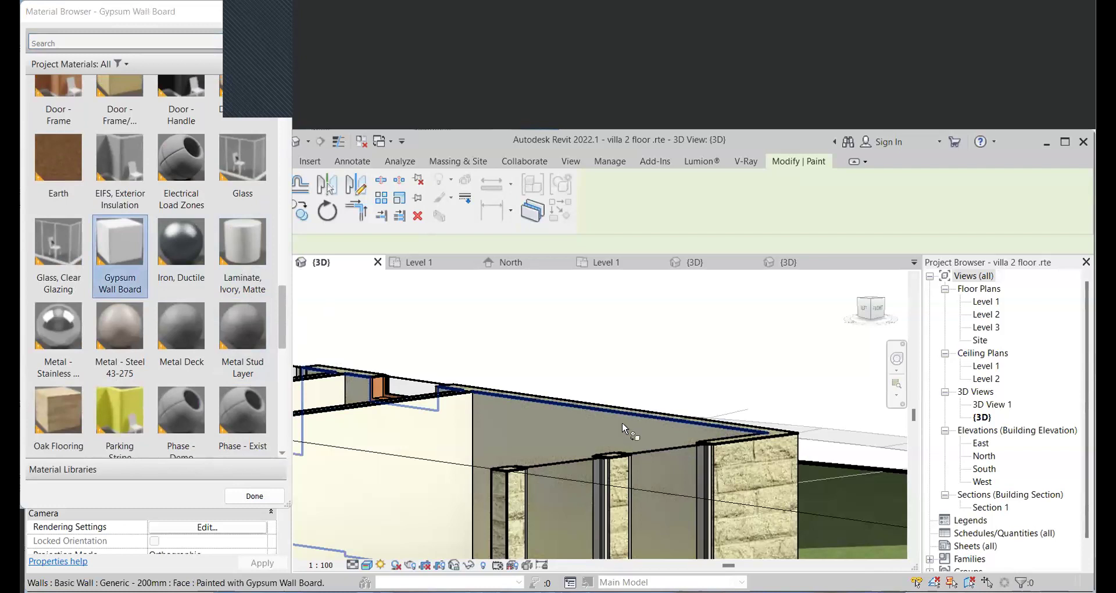
- Paint another wall face with the stone Default New Material(3)
scroll(582, 384, "down", 3)
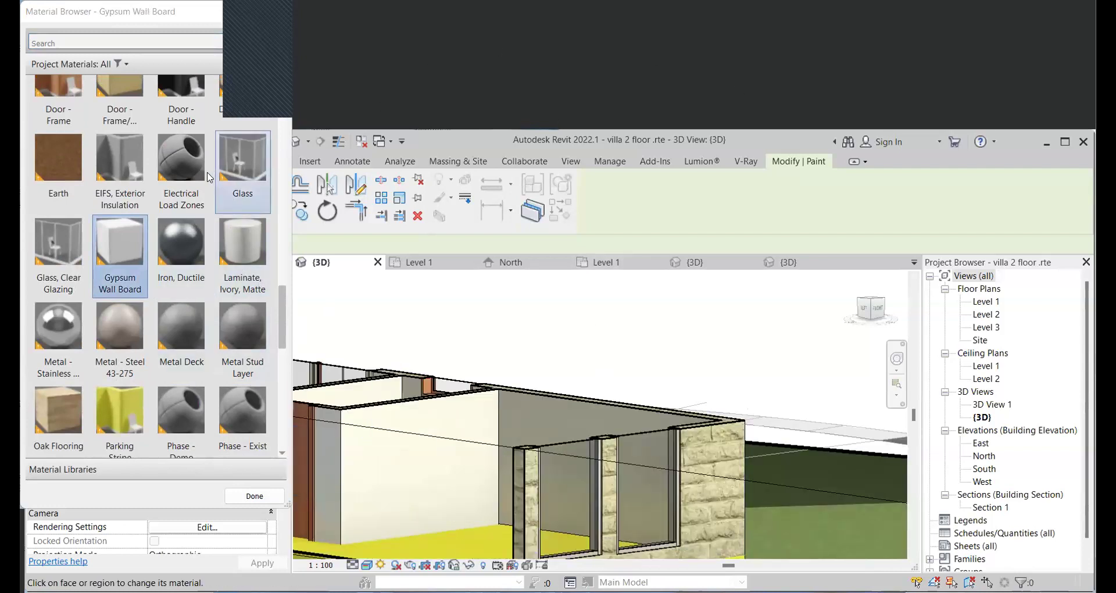
scroll(232, 129, "up", 4)
scroll(232, 129, "up", 3)
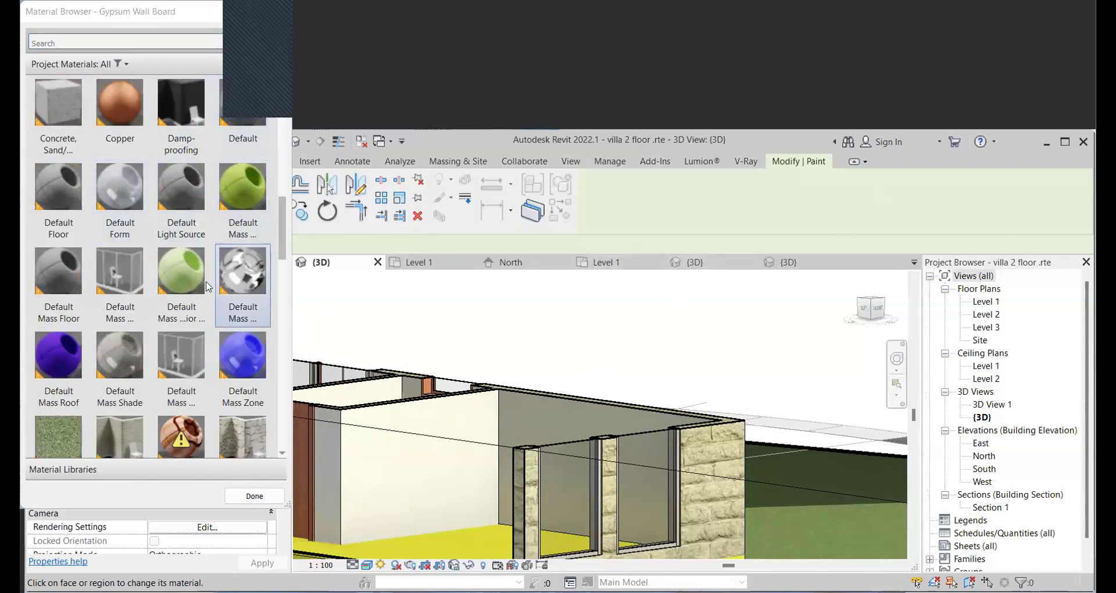
scroll(182, 448, "down", 1)
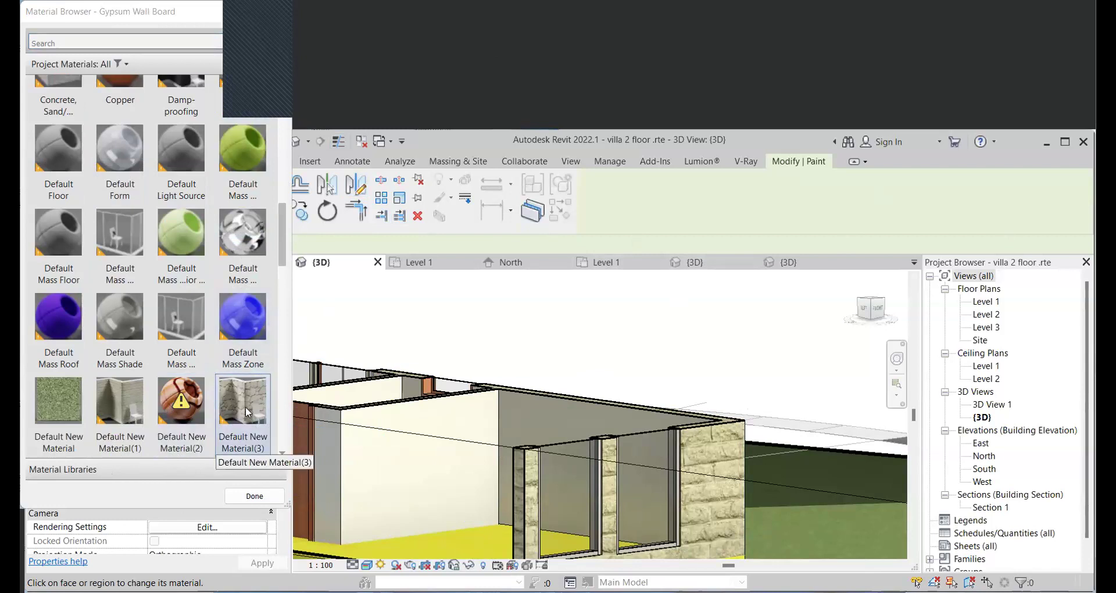
left_click(366, 430)
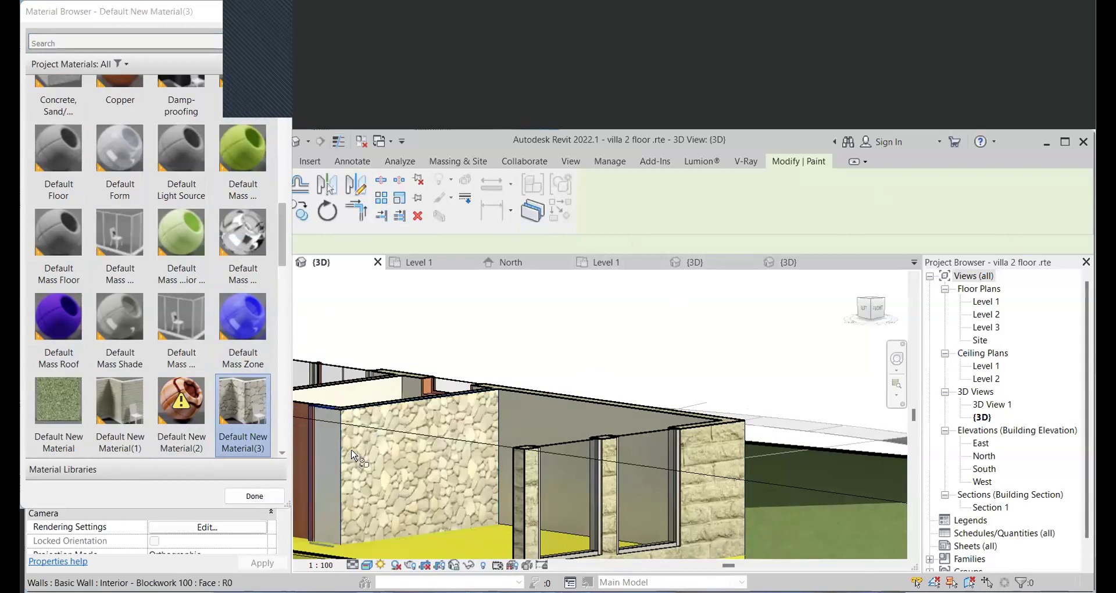
- Orbit above the walls and paint the interior wall face with Wood Sheathing, Chipboard
scroll(357, 420, "down", 2)
middle_click_drag(357, 419, 584, 427, "shift")
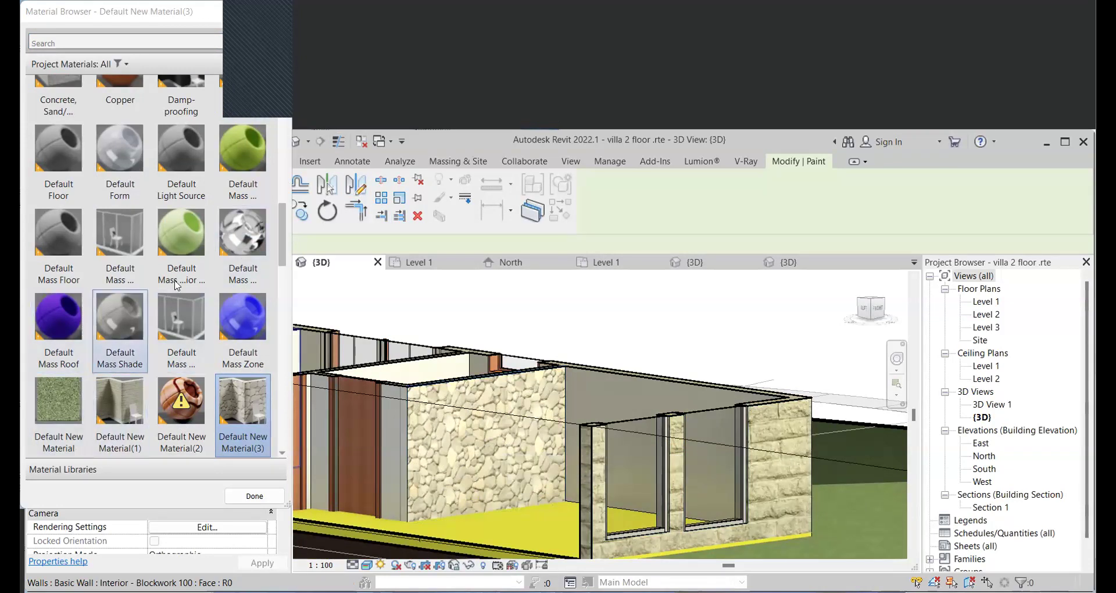
scroll(180, 273, "up", 10)
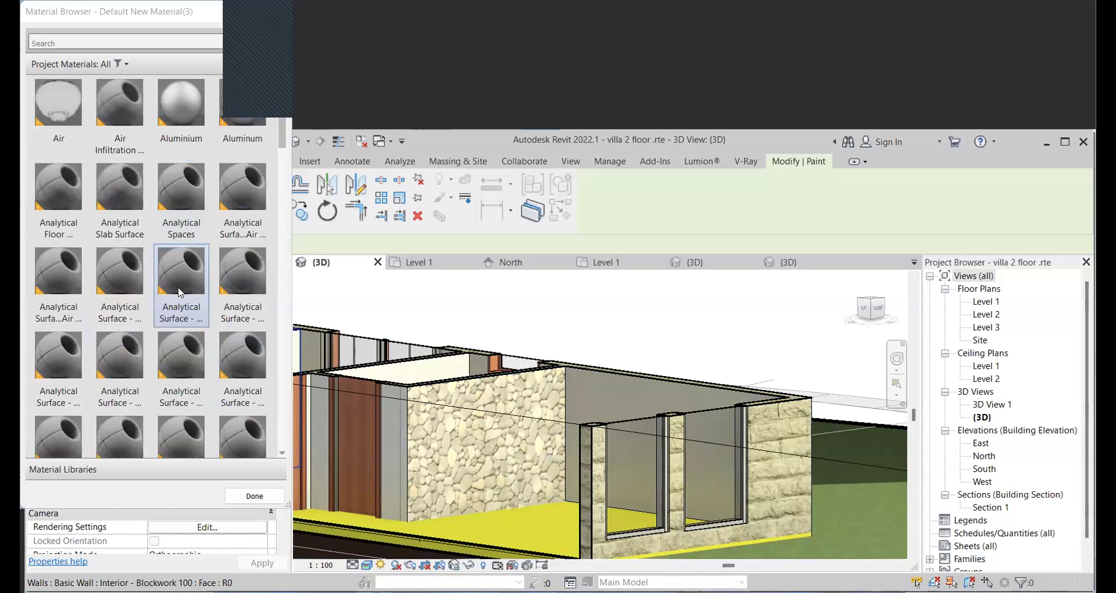
scroll(177, 343, "down", 15)
left_click(62, 401)
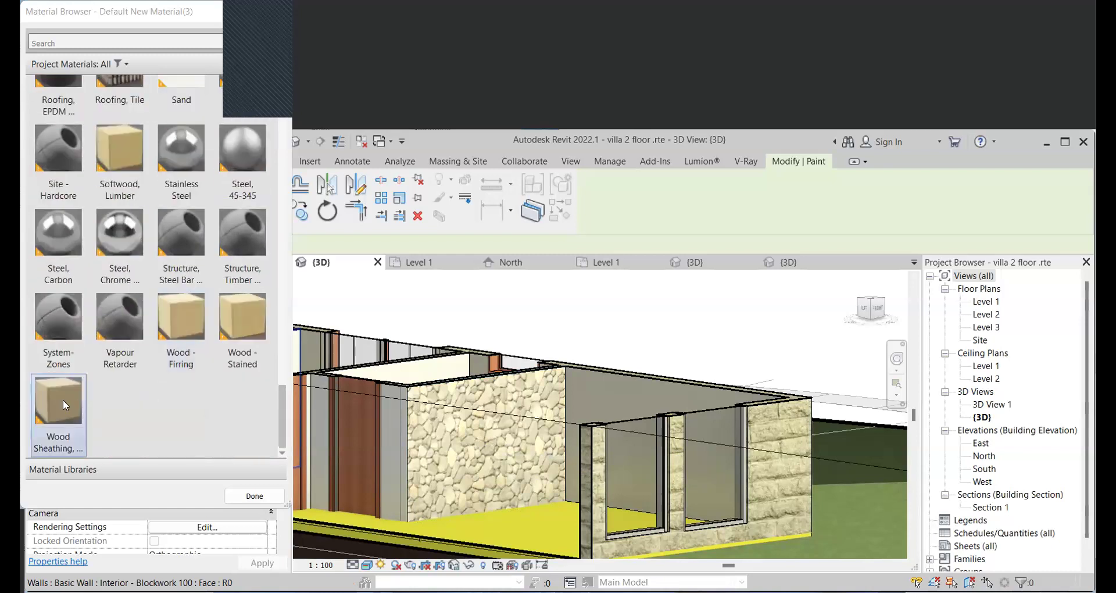
left_click(482, 426)
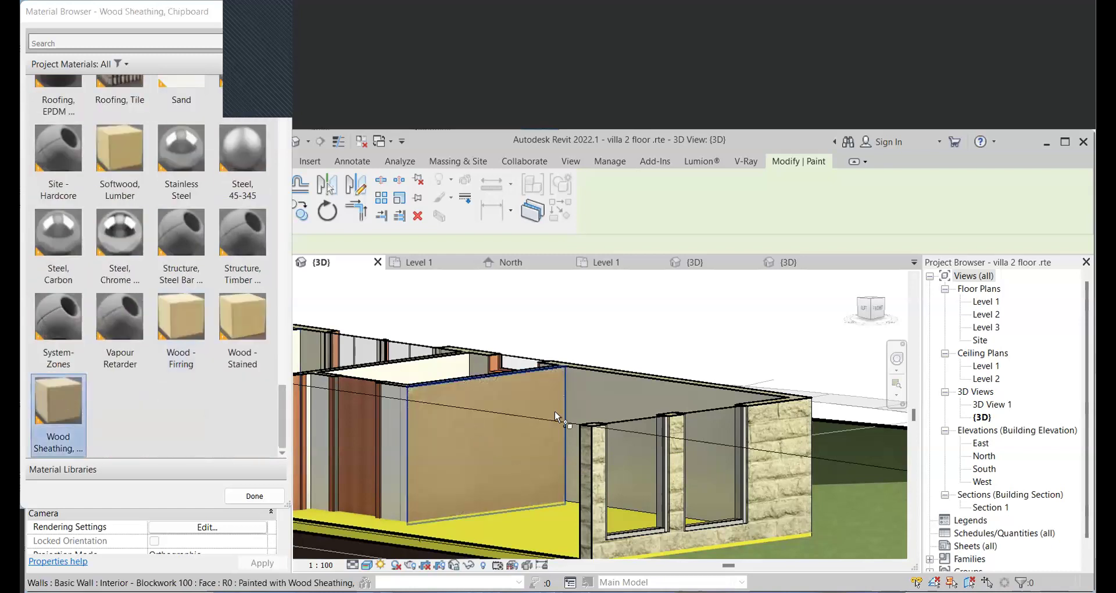
scroll(591, 369, "up", 4)
scroll(590, 368, "down", 3)
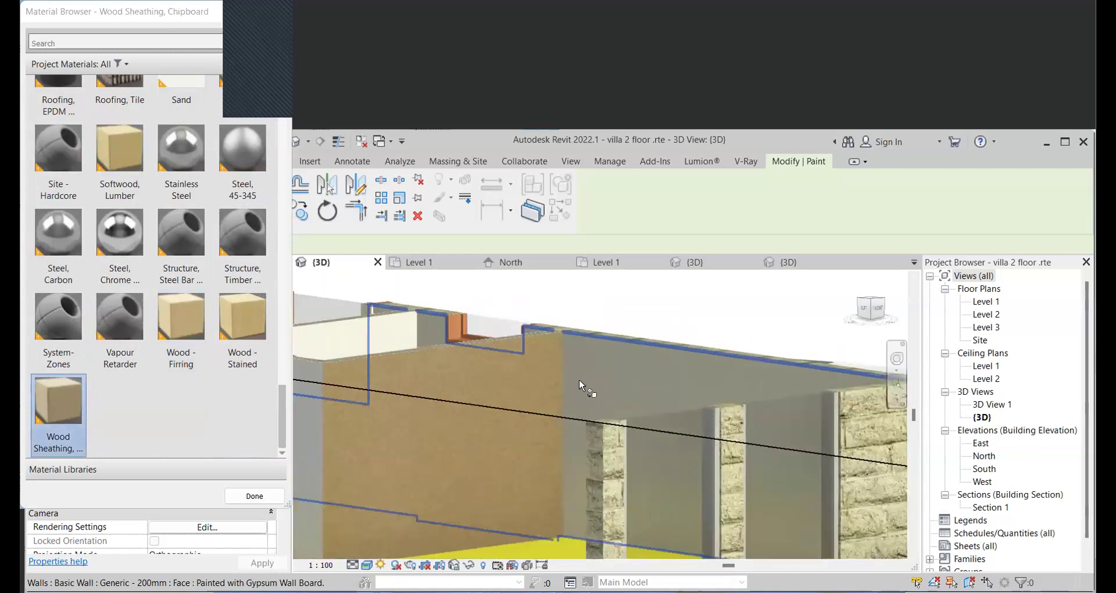
middle_click_drag(578, 379, 332, 479)
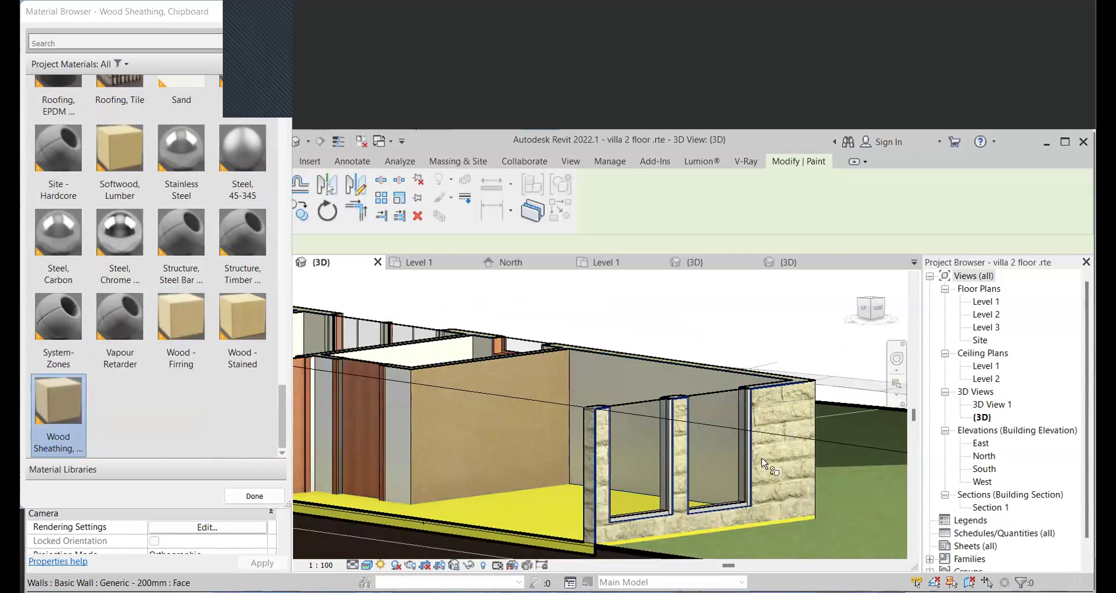
scroll(785, 400, "up", 3)
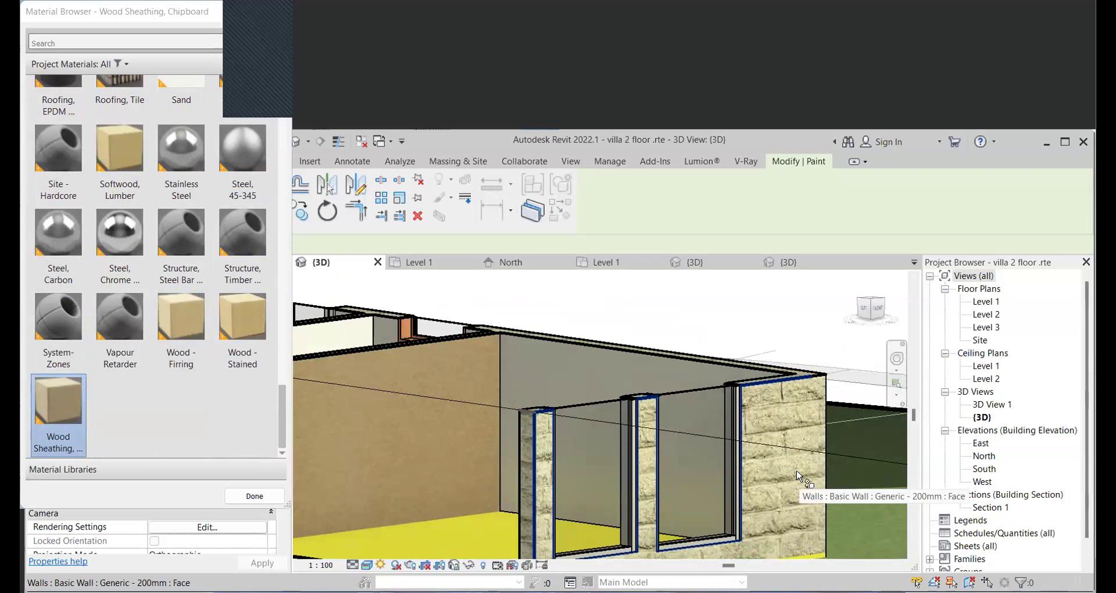
scroll(682, 337, "down", 3)
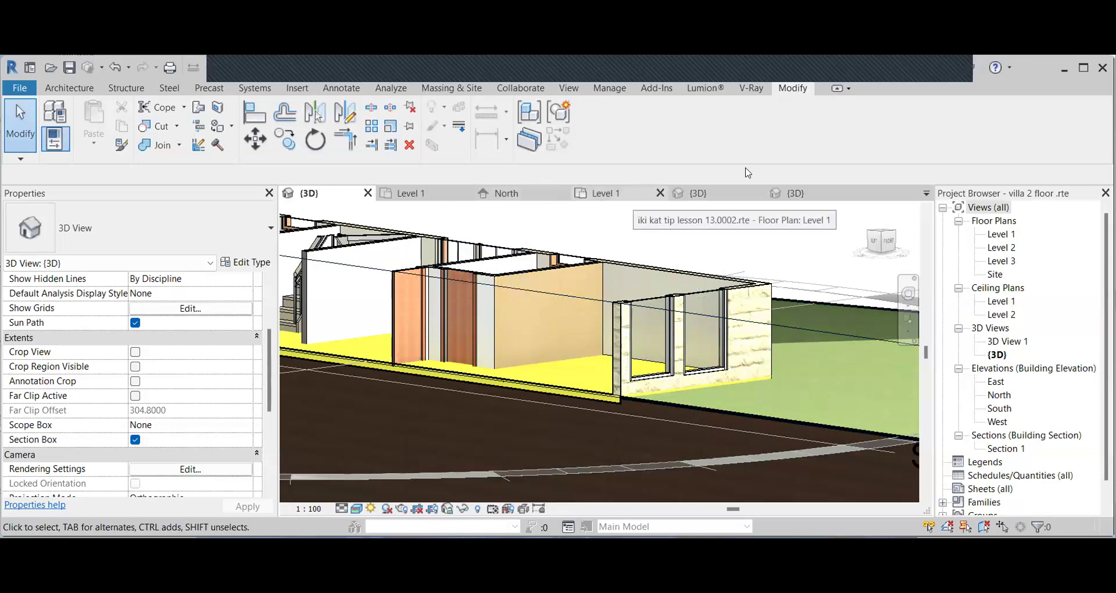
- Switch to lesson 13.0001's 3D view and orbit and zoom toward the house using the navigation wheel
left_click(809, 200)
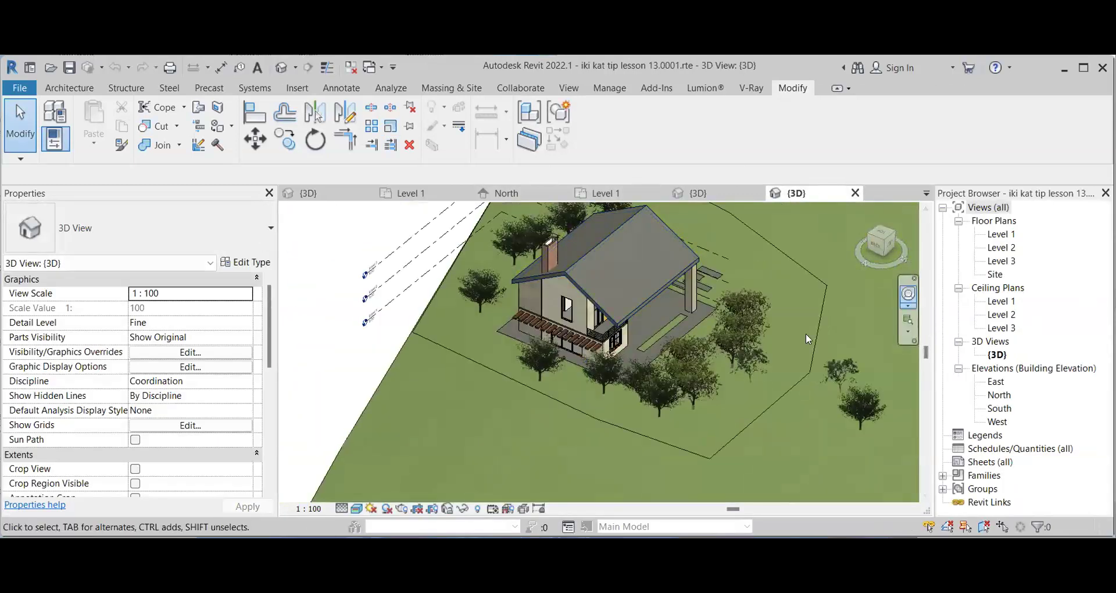
left_click(908, 294)
mouse_move(640, 358)
left_mouse_down()
mouse_move(603, 388)
mouse_move(606, 323)
mouse_move(624, 350)
left_mouse_up()
scroll(773, 358, "up", 5)
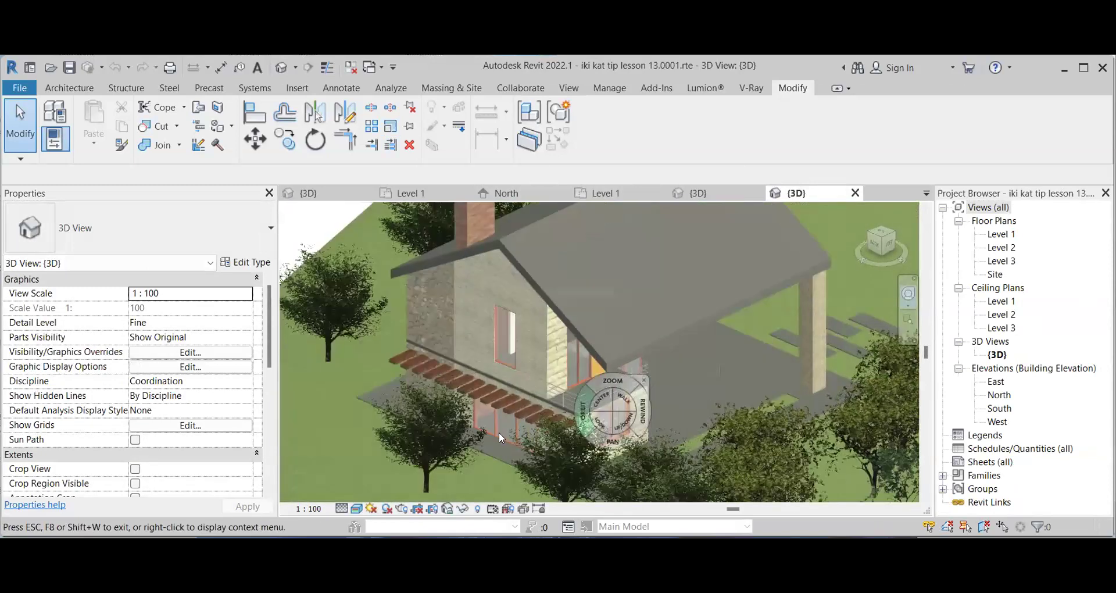
scroll(453, 308, "up", 1)
scroll(669, 372, "up", 1)
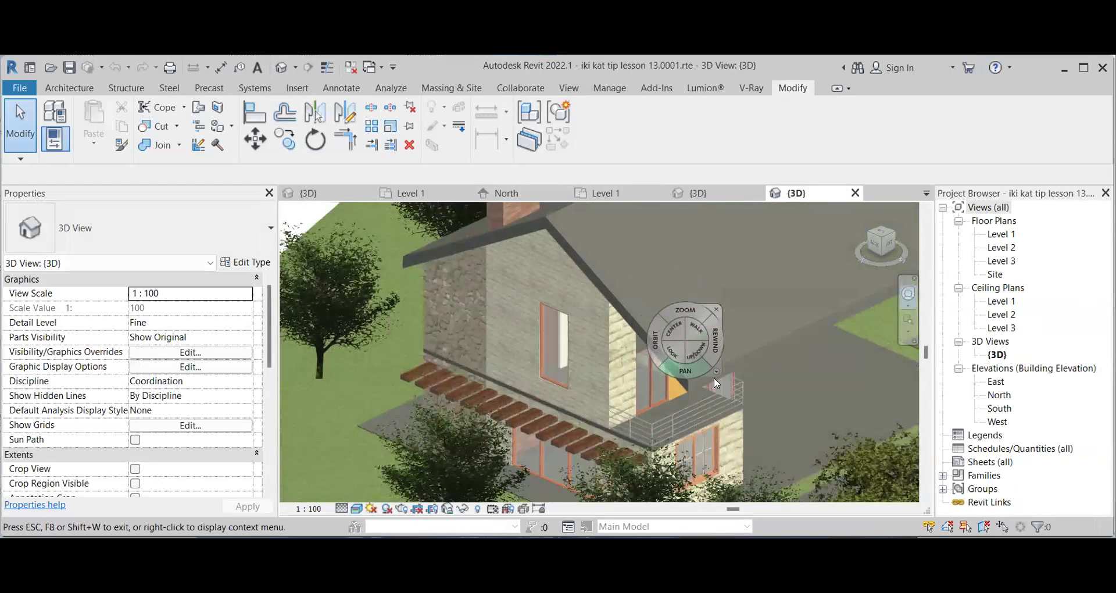
scroll(630, 452, "up", 1)
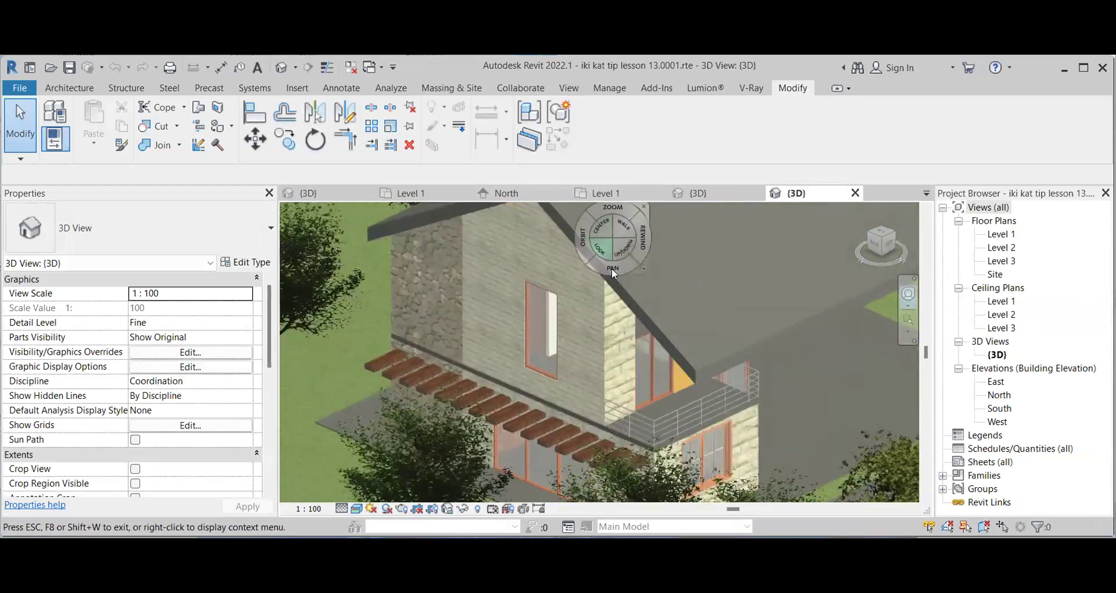
scroll(608, 276, "up", 1)
scroll(582, 256, "up", 1)
scroll(628, 314, "up", 2)
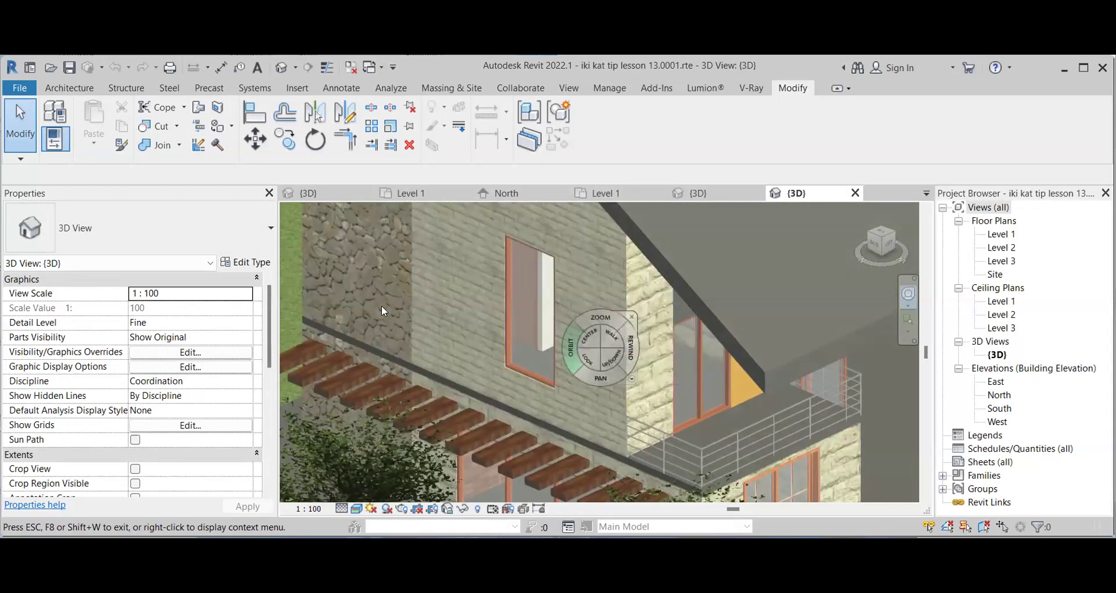
scroll(524, 218, "down", 1)
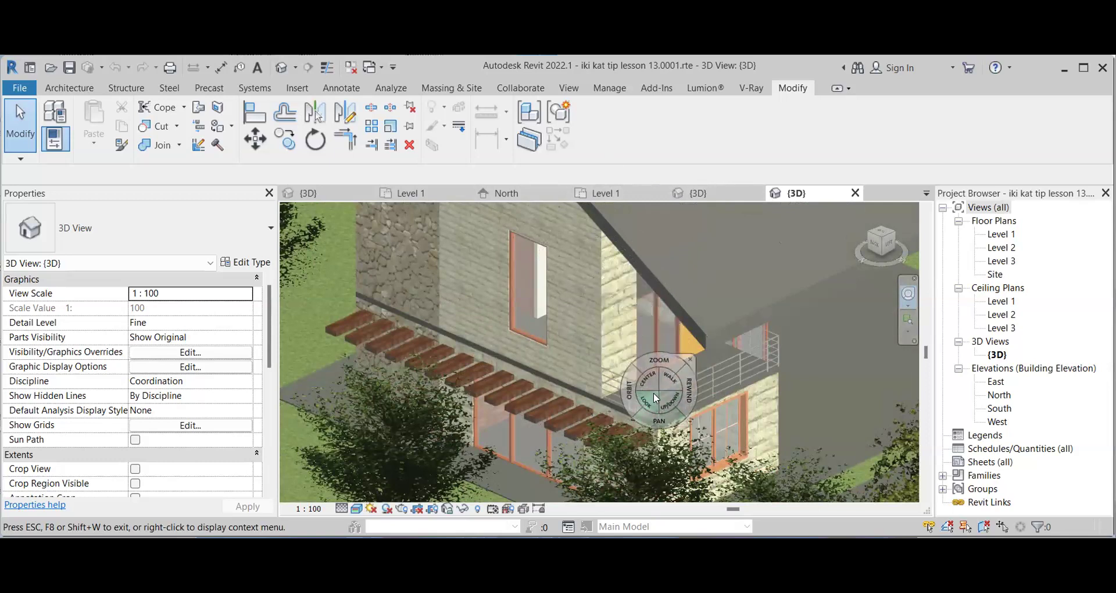
key("Escape")
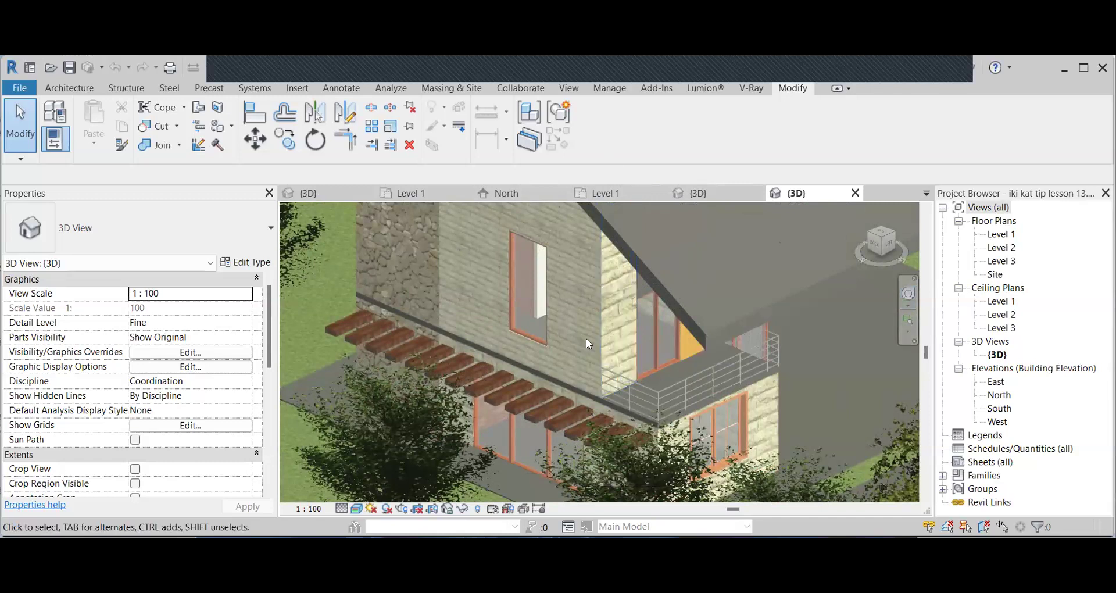
- Zoom in on the corner where the beige brick and lighter stone walls meet
scroll(562, 260, "down", 5)
scroll(578, 256, "up", 2)
scroll(565, 274, "down", 2)
scroll(562, 273, "up", 5)
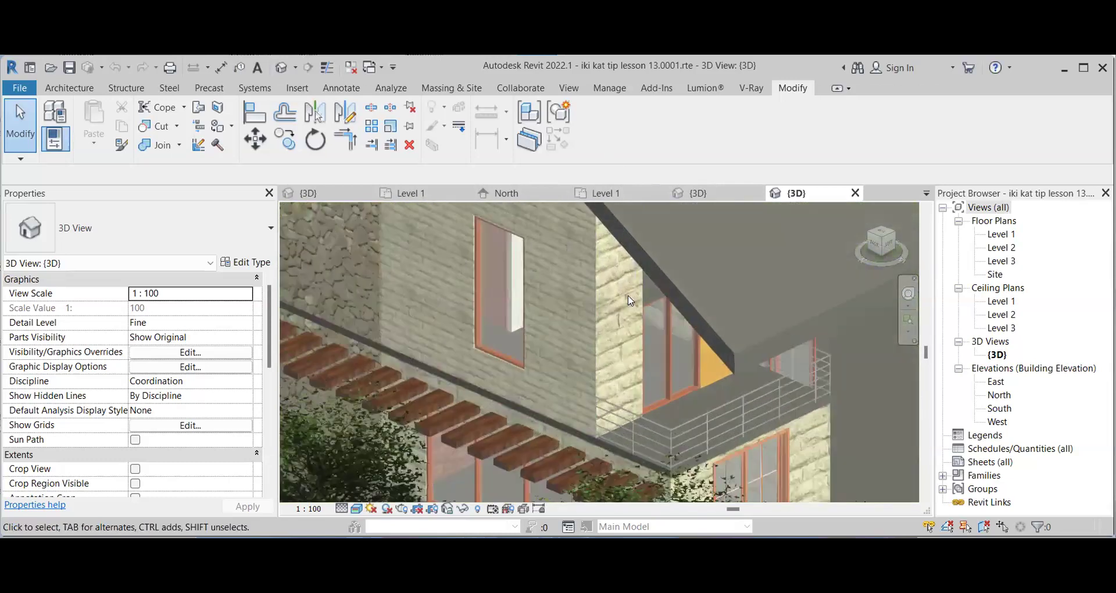
scroll(555, 291, "up", 1)
scroll(599, 308, "up", 3)
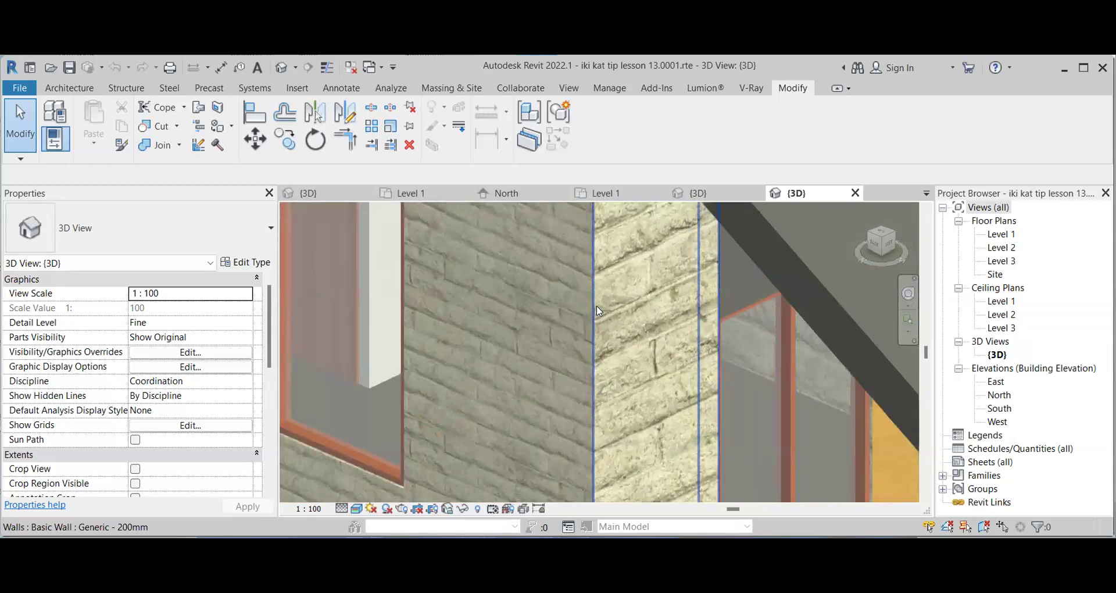
scroll(587, 285, "up", 2)
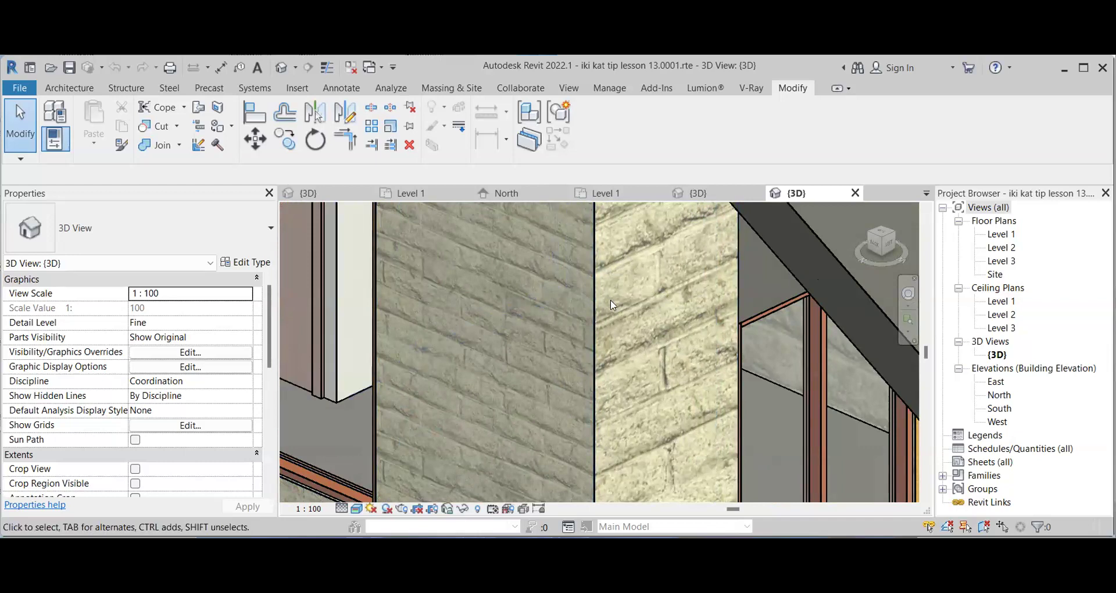
left_click(593, 353)
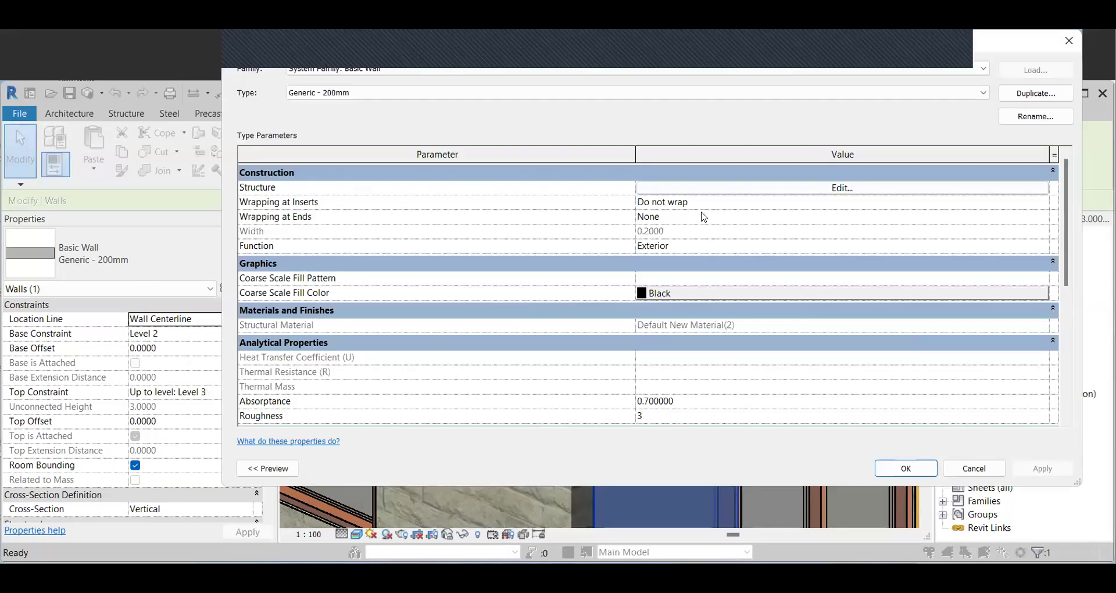
left_click(672, 189)
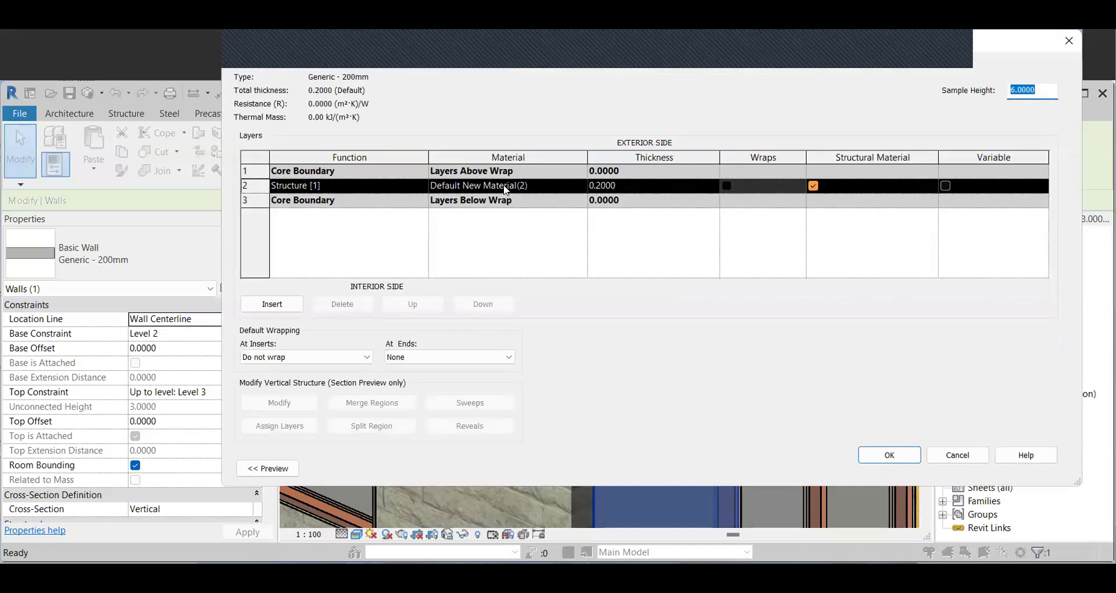
left_click(506, 190)
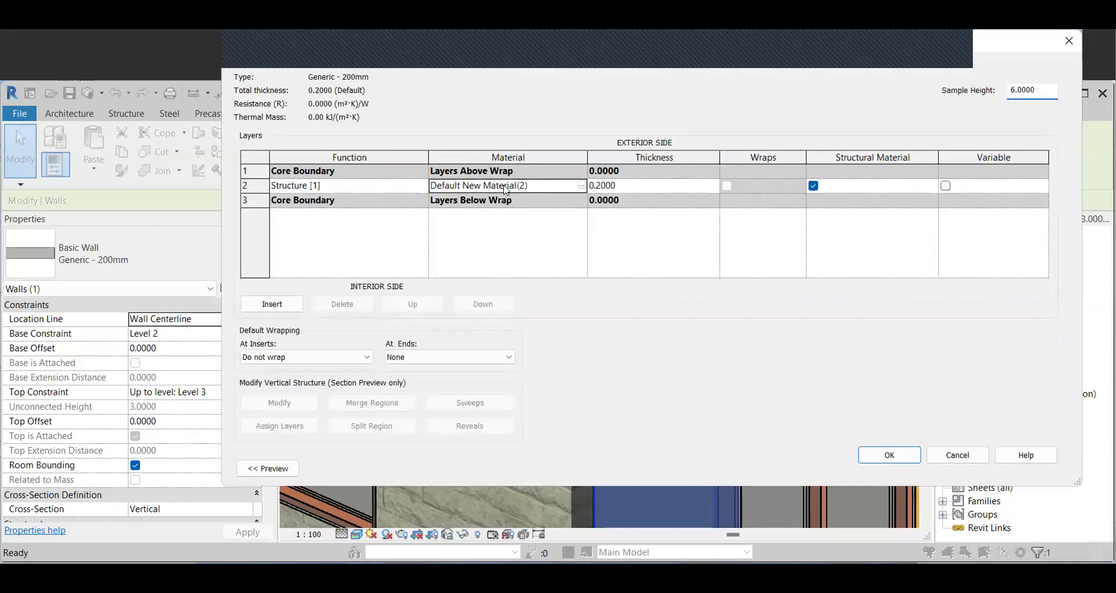
left_click(582, 186)
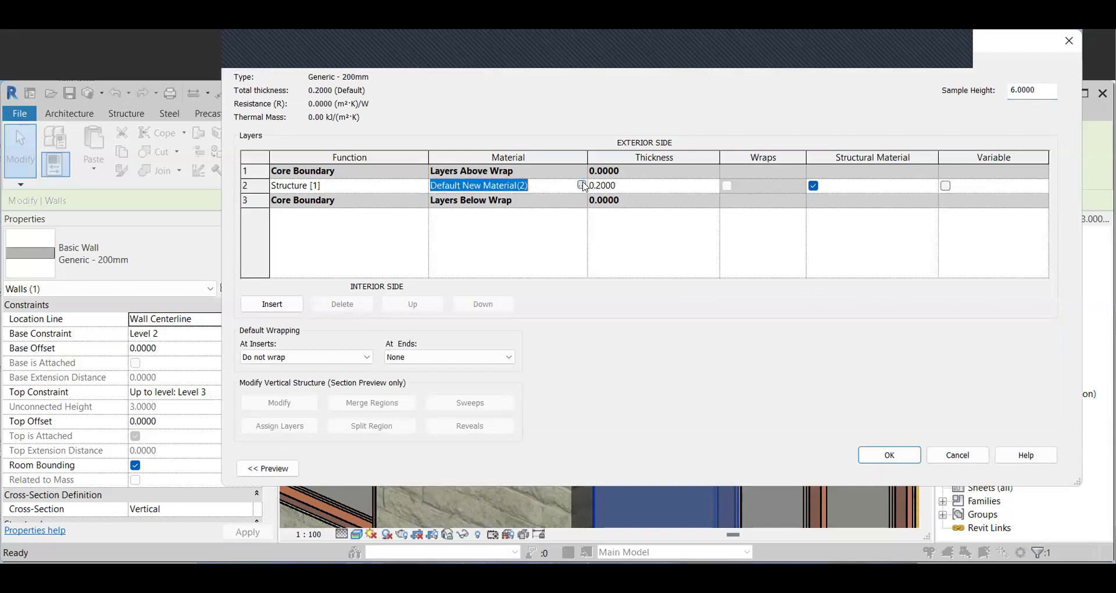
left_click(584, 185)
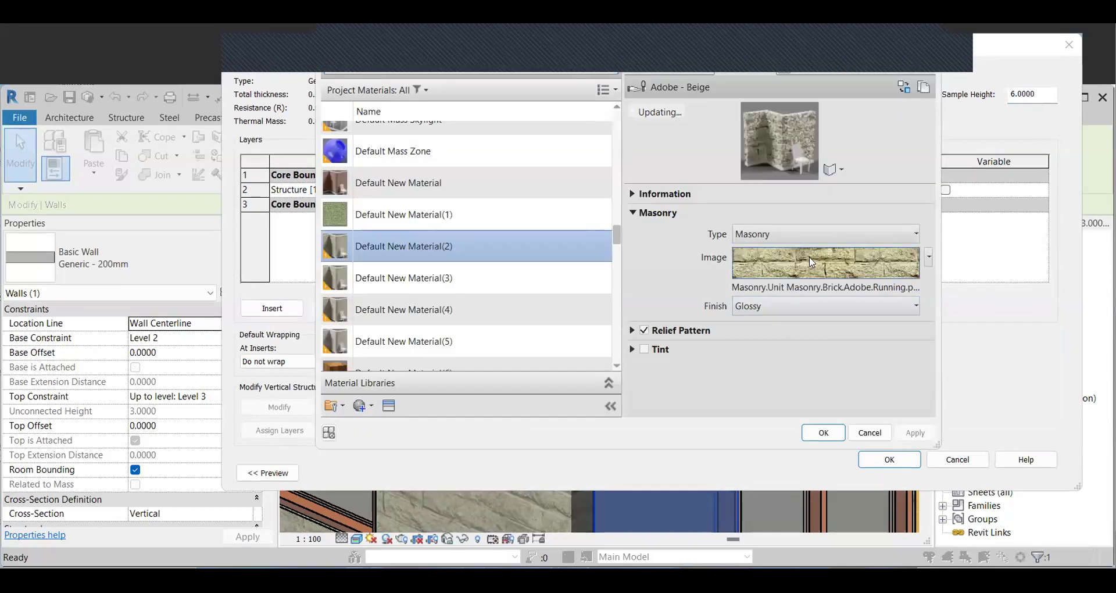
left_click(812, 262)
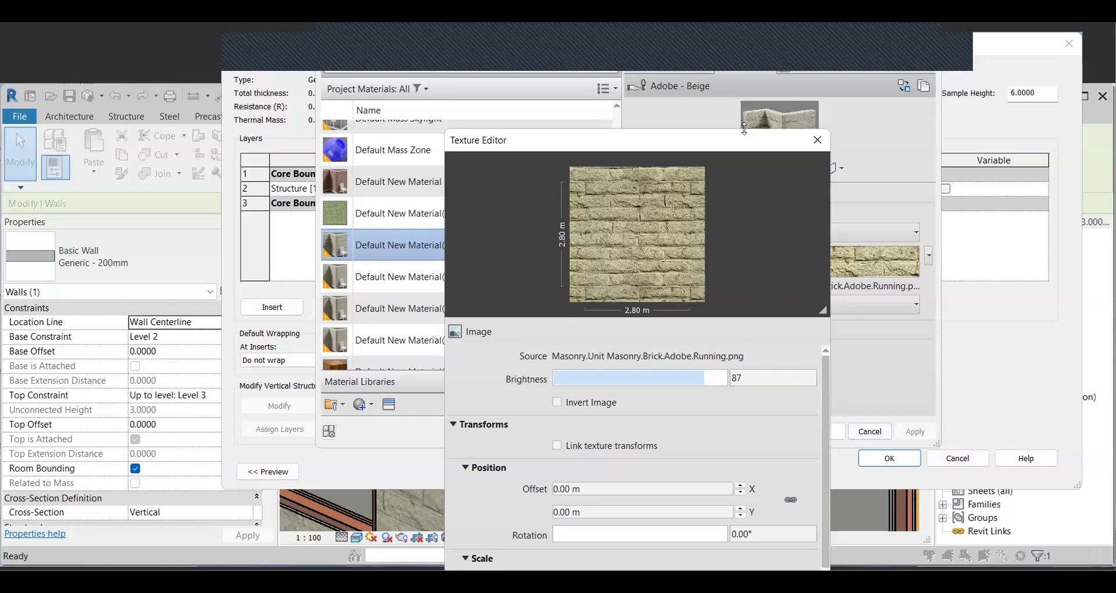
left_click_drag(750, 143, 751, 26)
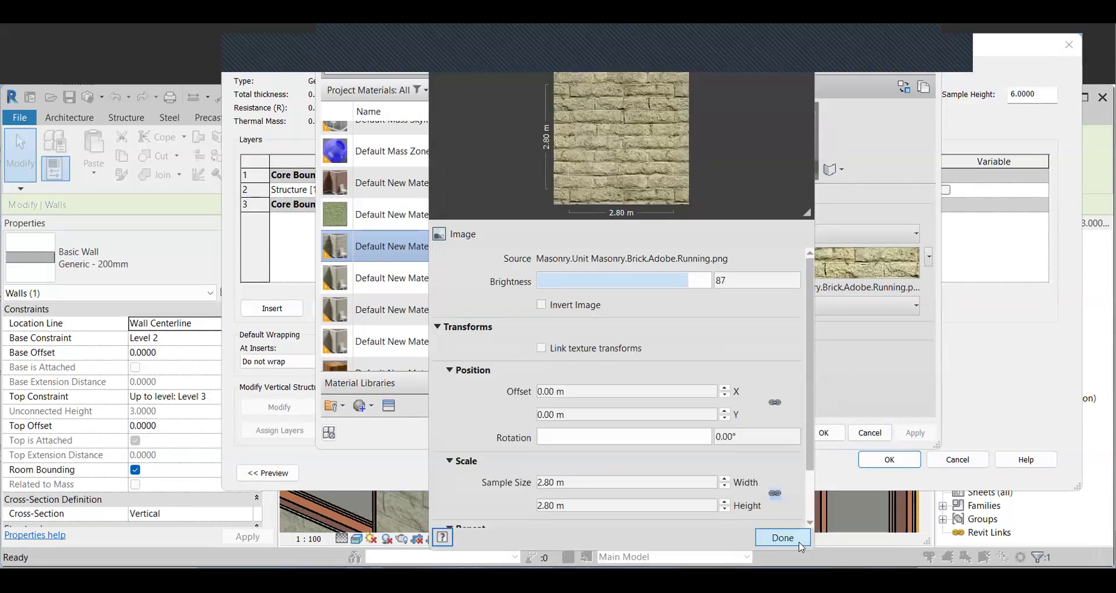
left_click(782, 537)
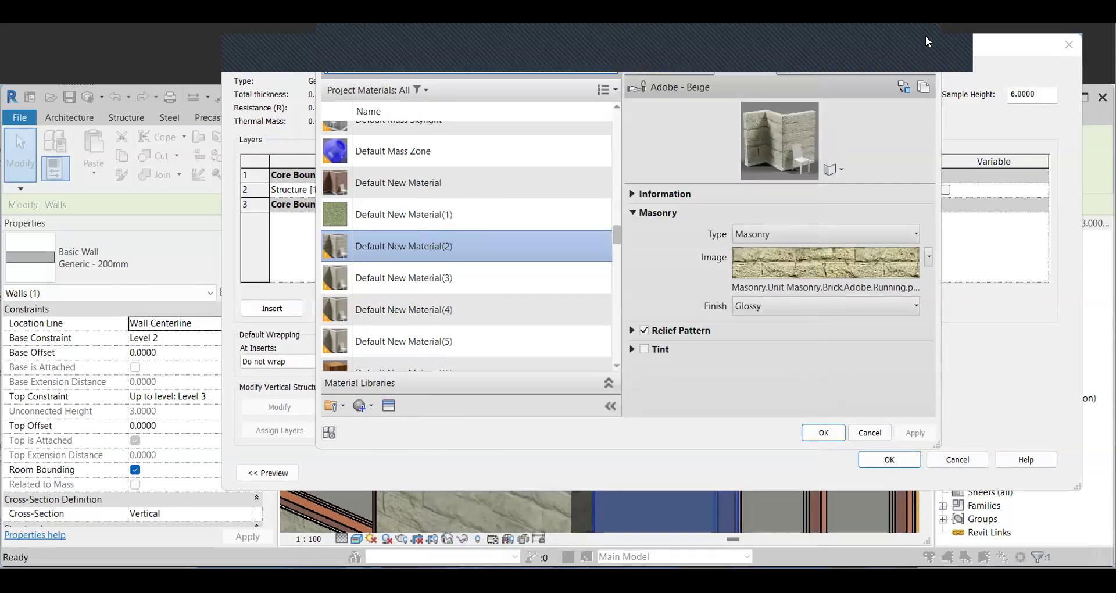
key("Return")
key("Return")
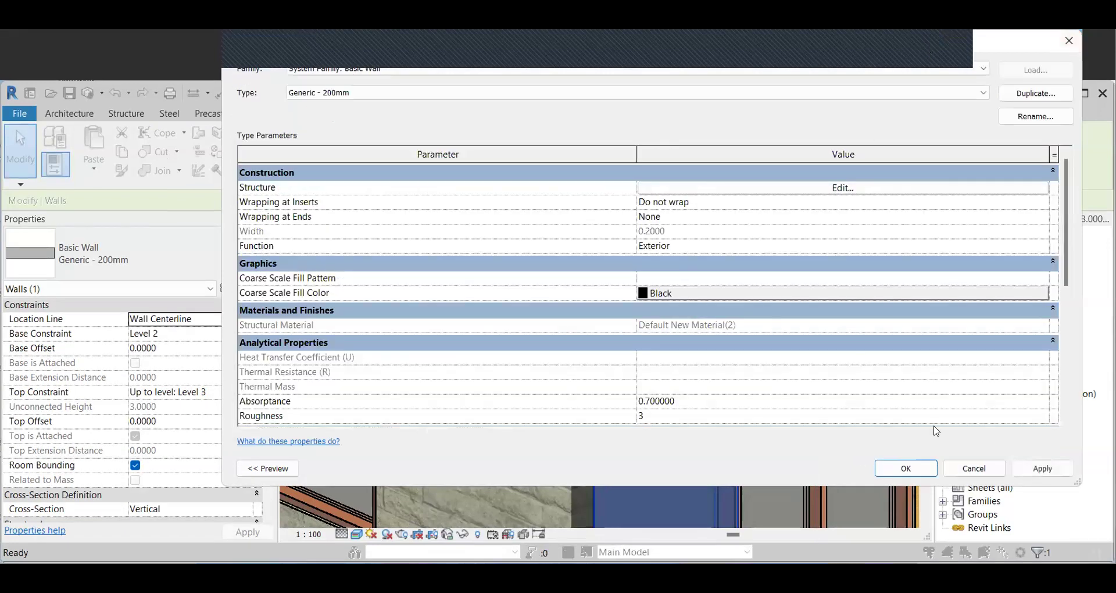
left_click(974, 468)
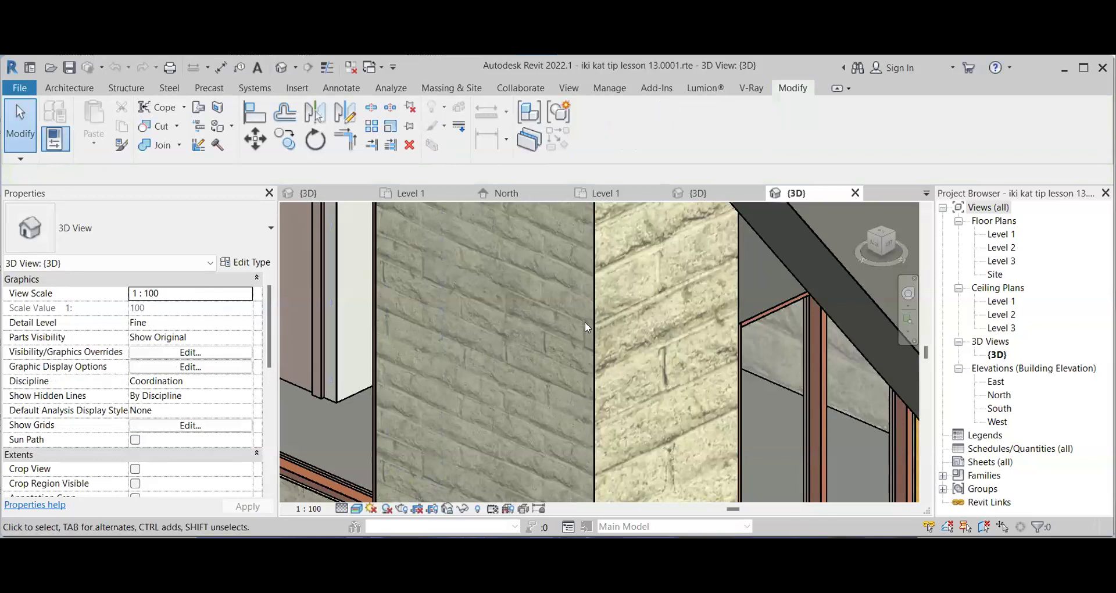
- Select the left brick wall and open the Generic - 200mm 2 type's layer structure
scroll(585, 322, "down", 3)
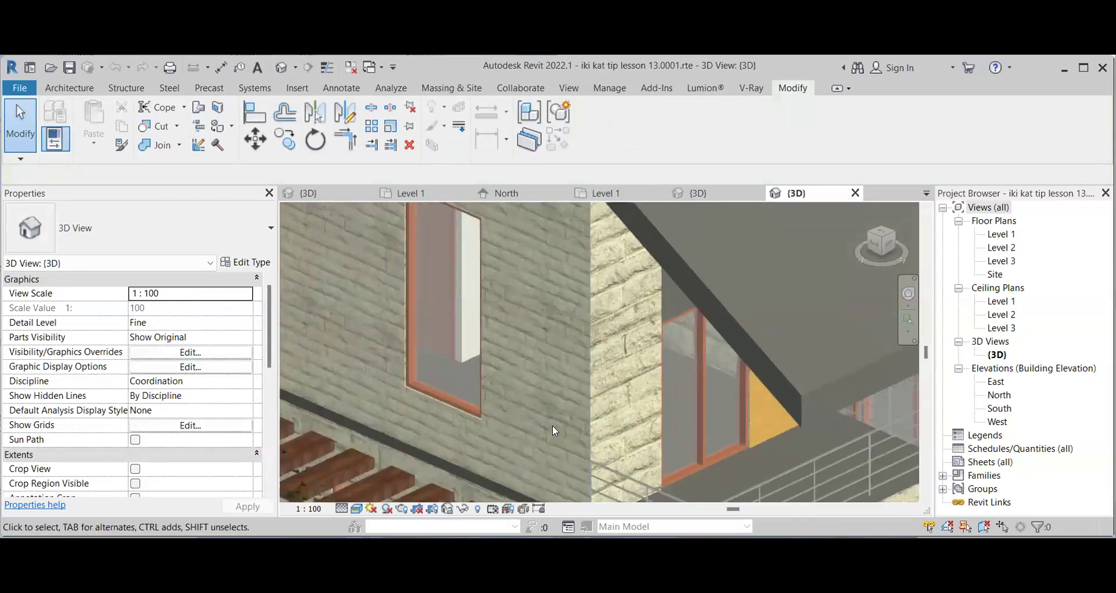
left_click(425, 451)
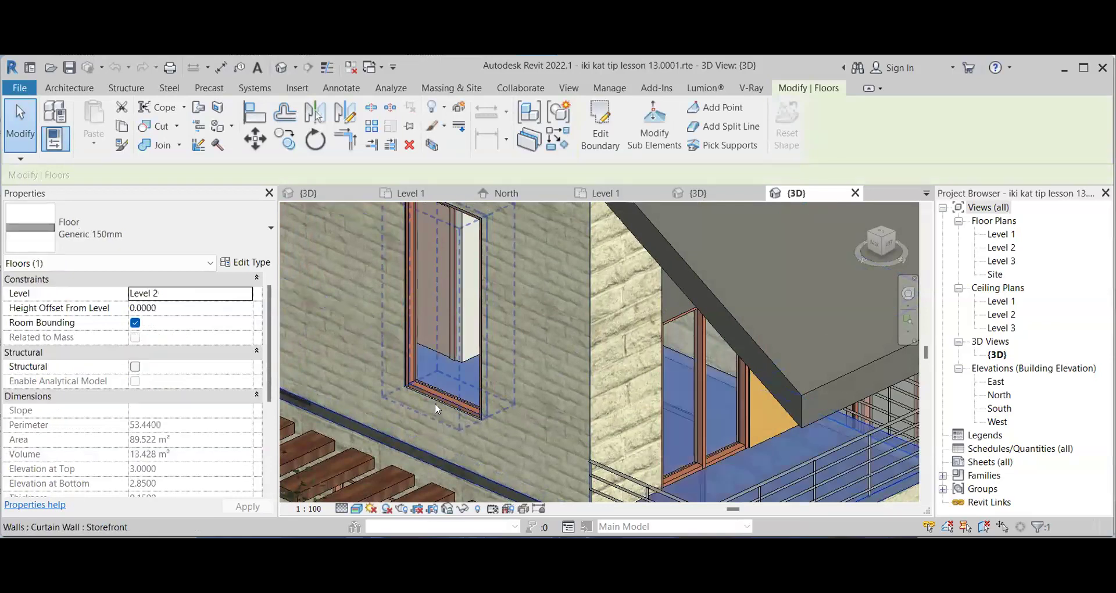
key("Escape")
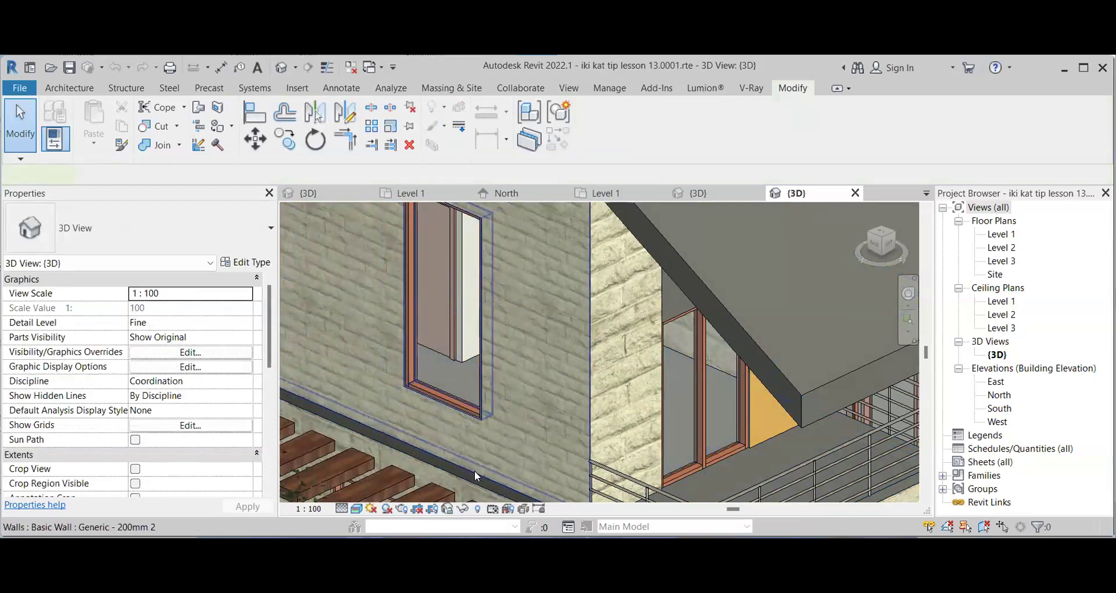
left_click(475, 470)
left_click(240, 263)
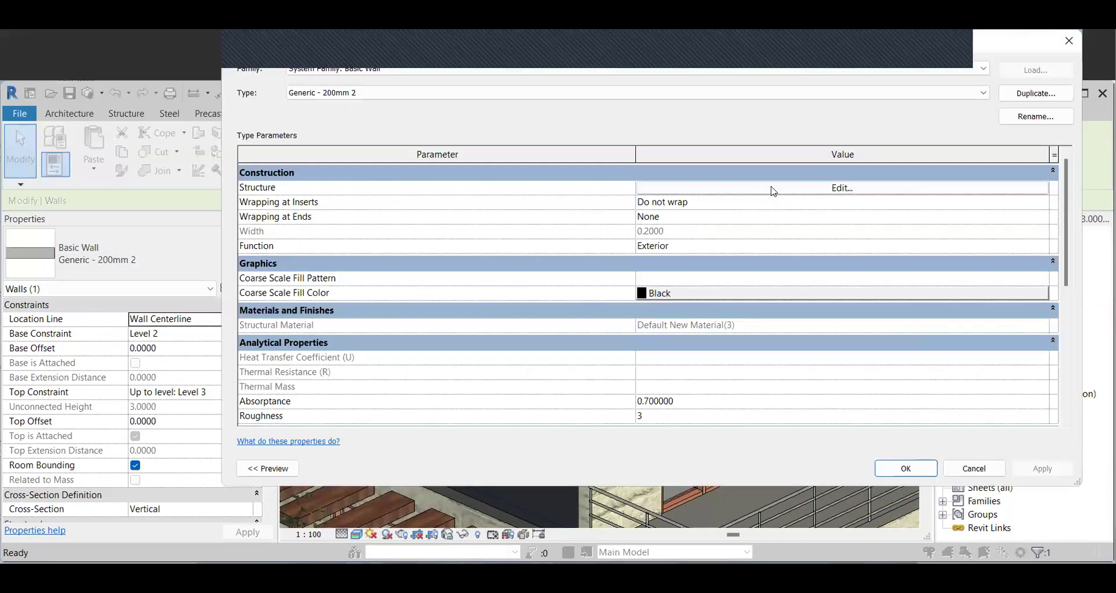
left_click(774, 190)
- Verify Default New Material(3)'s brick texture keeps a 1.40 m × 1.40 m sample size, then confirm
left_click(494, 186)
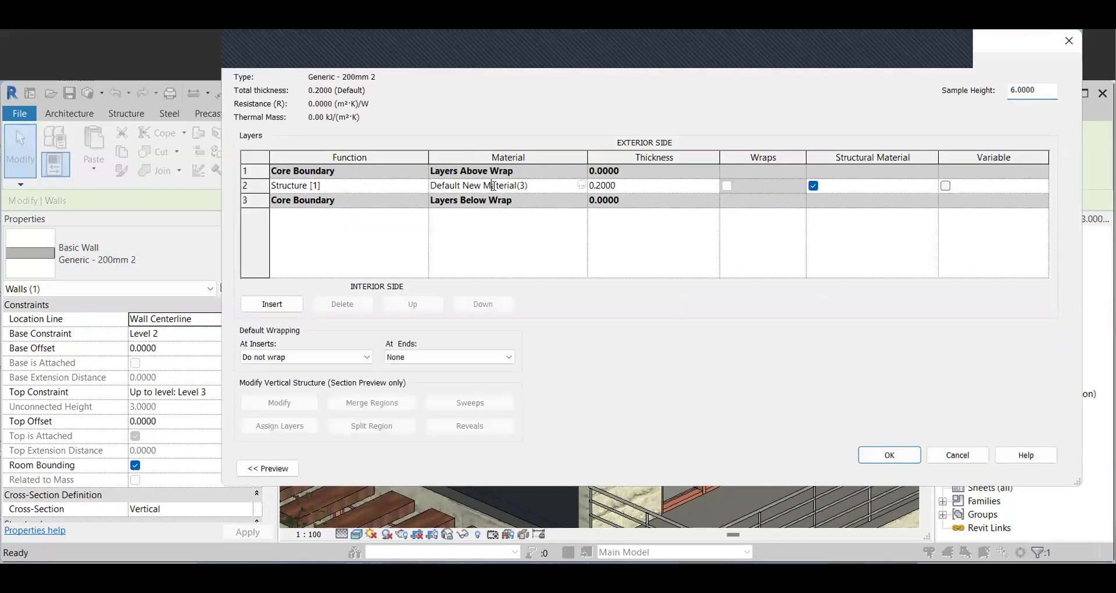
left_click(579, 188)
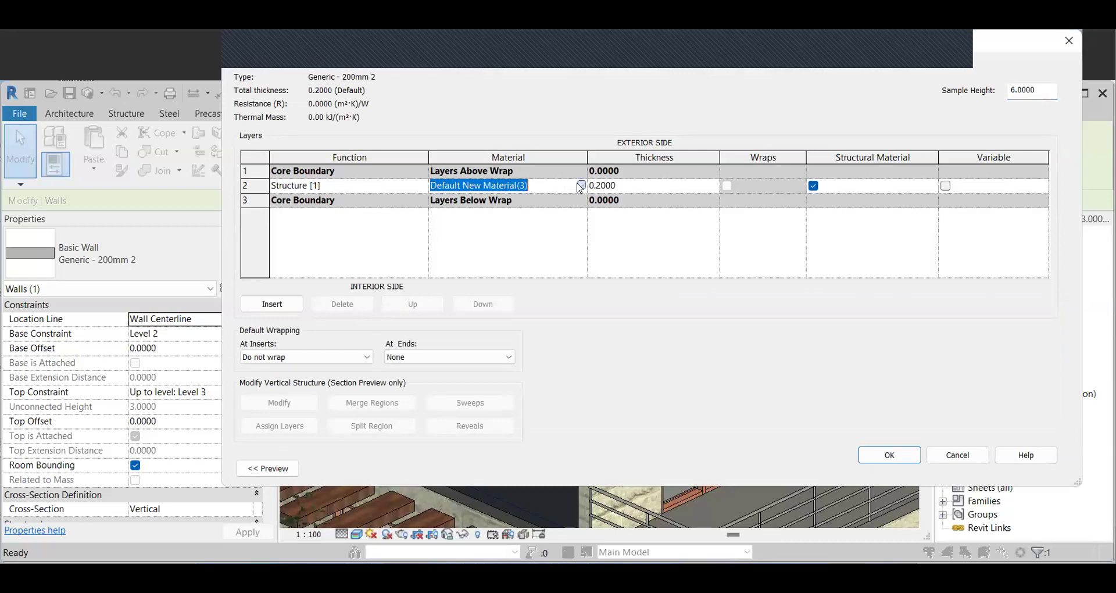
left_click(579, 188)
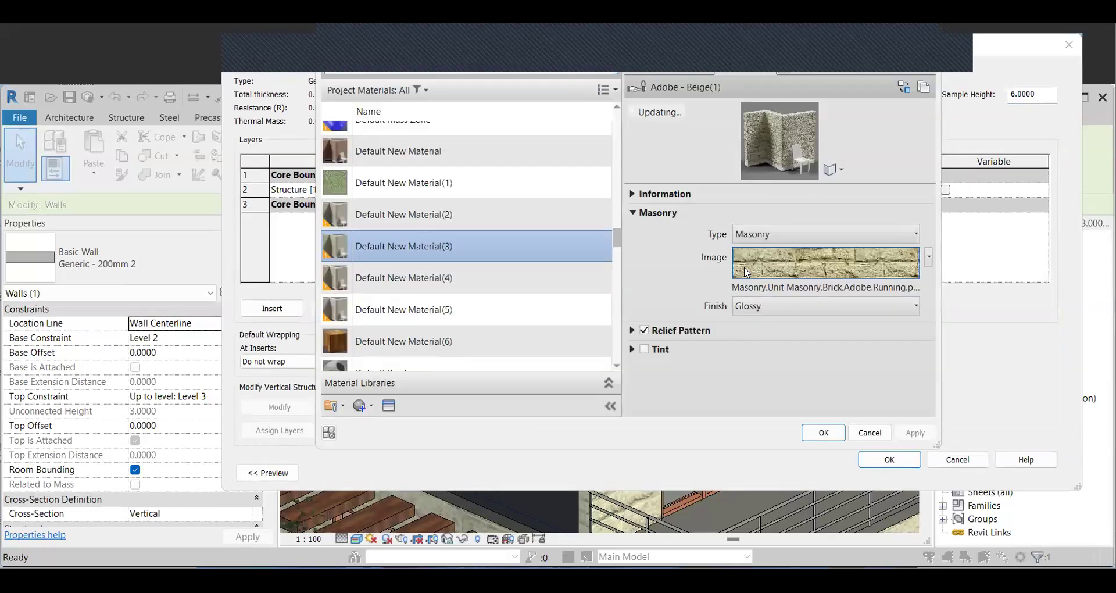
left_click(747, 276)
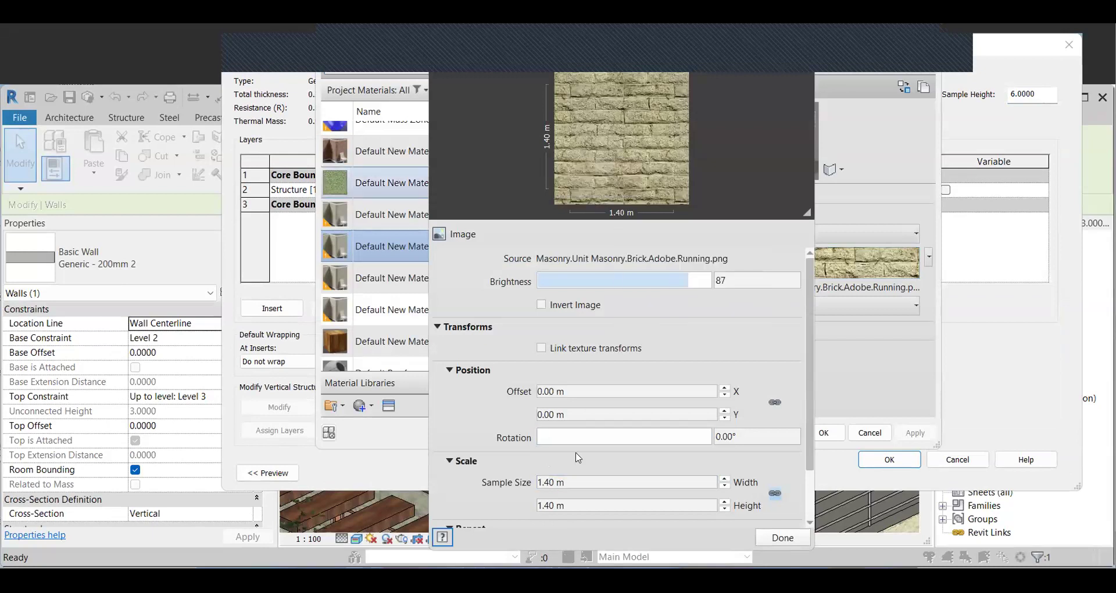
scroll(813, 366, "down", 2)
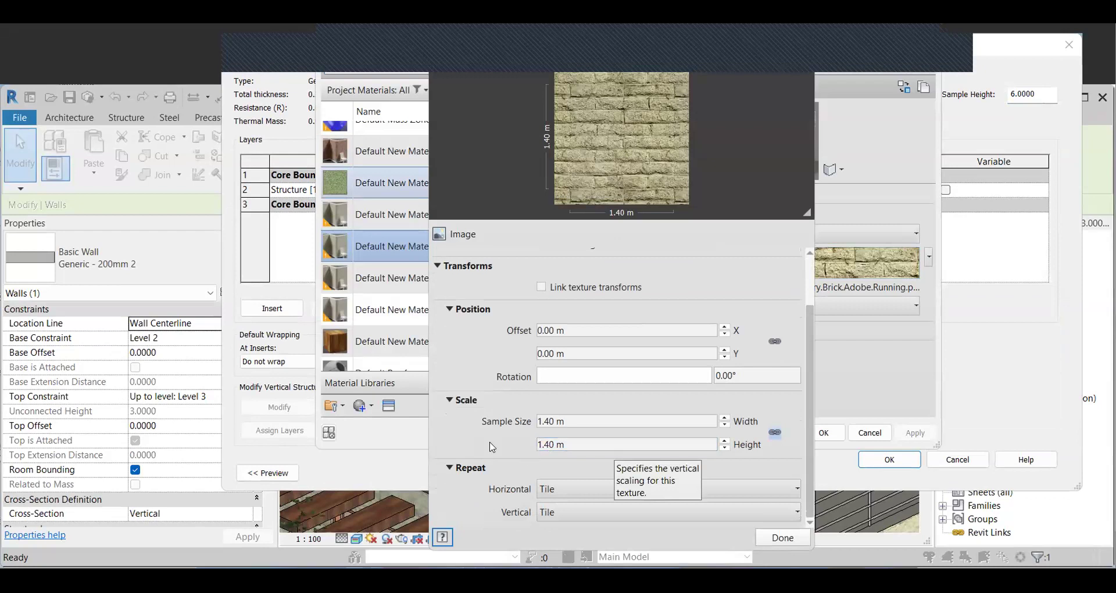
left_click(800, 548)
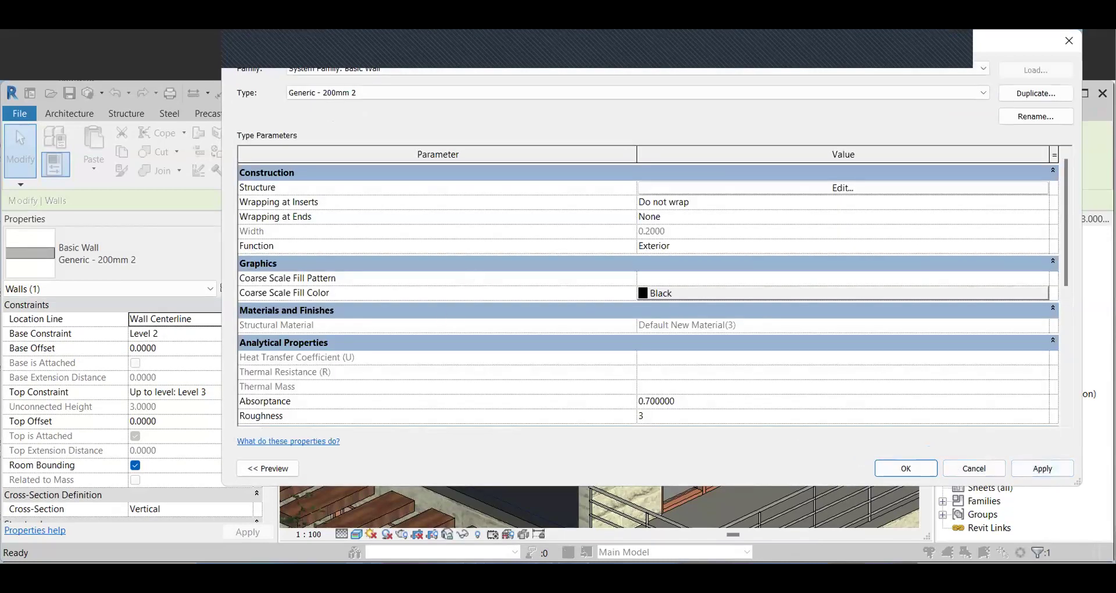
left_click(1077, 39)
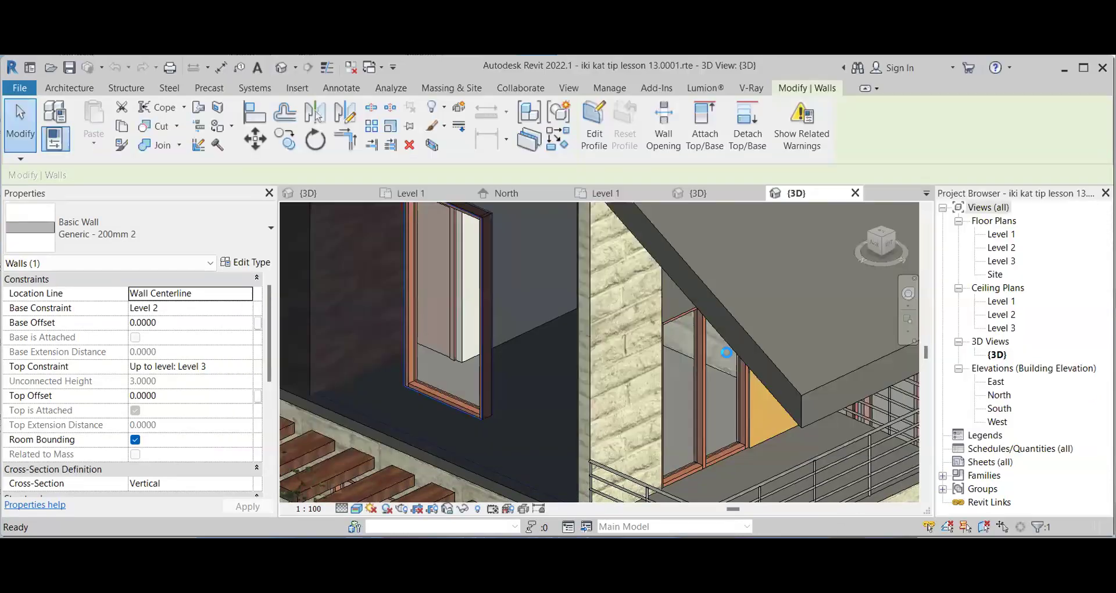
- Clear the selection and zoom in close on the wooden pergola slats beside the house
scroll(704, 406, "down", 3)
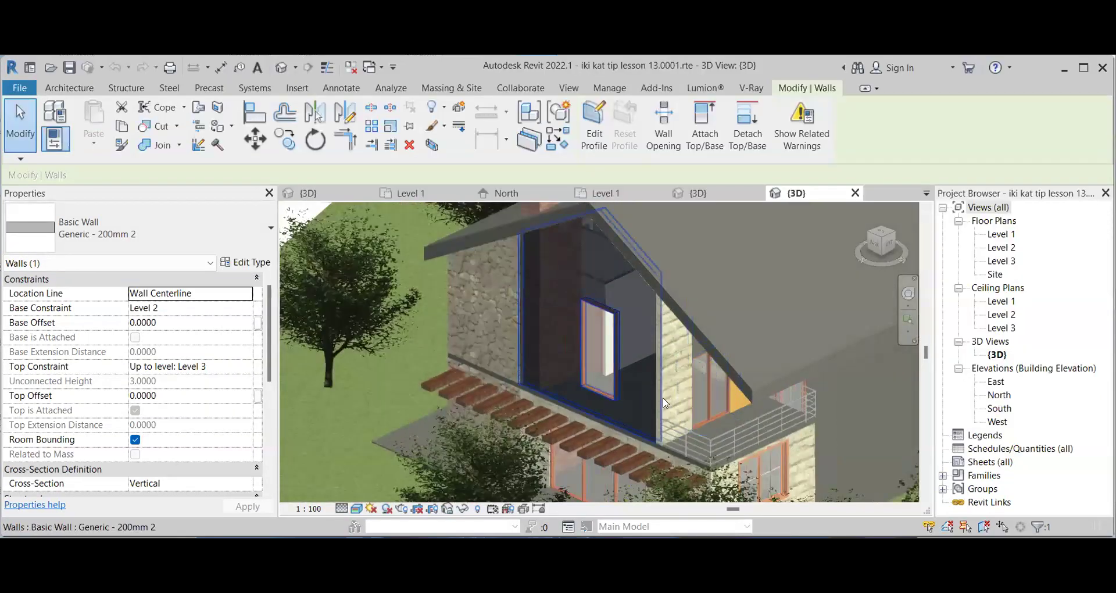
key("Escape")
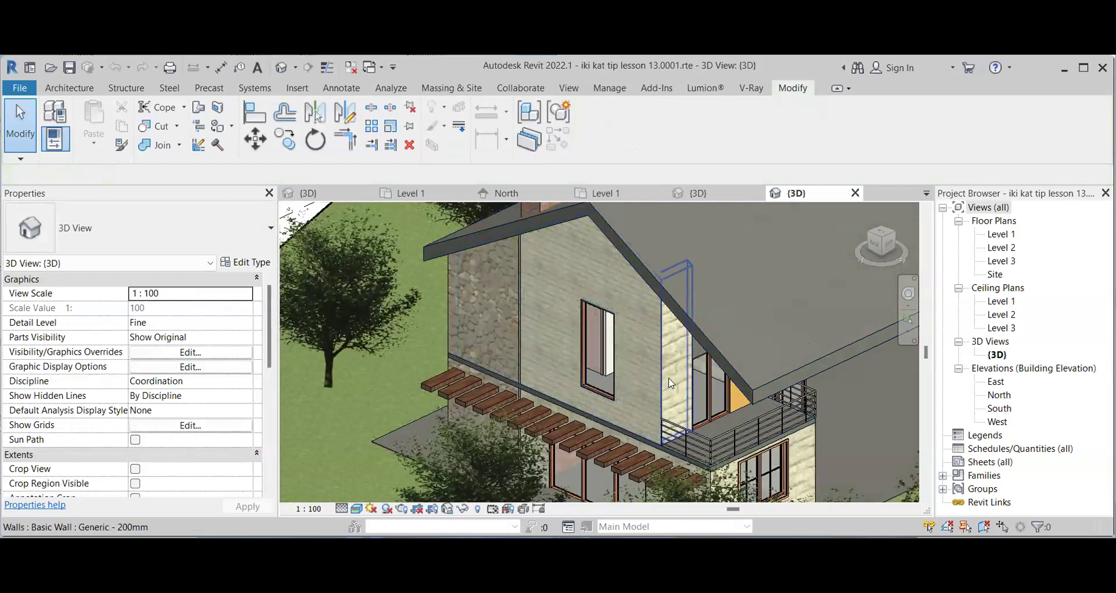
scroll(671, 383, "up", 2)
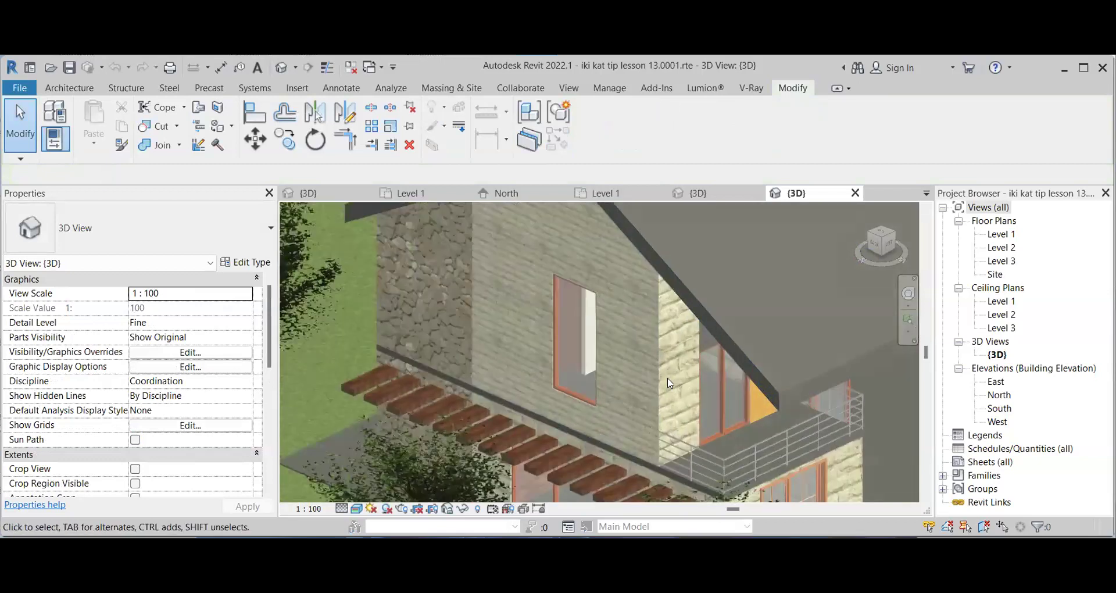
scroll(670, 383, "down", 3)
scroll(560, 412, "up", 2)
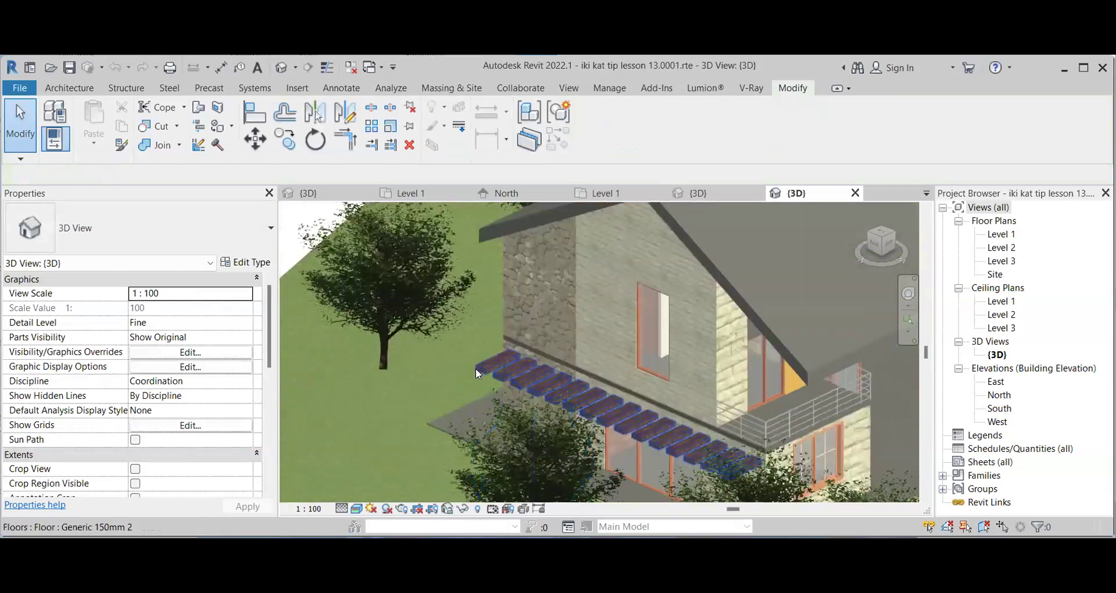
scroll(475, 369, "up", 2)
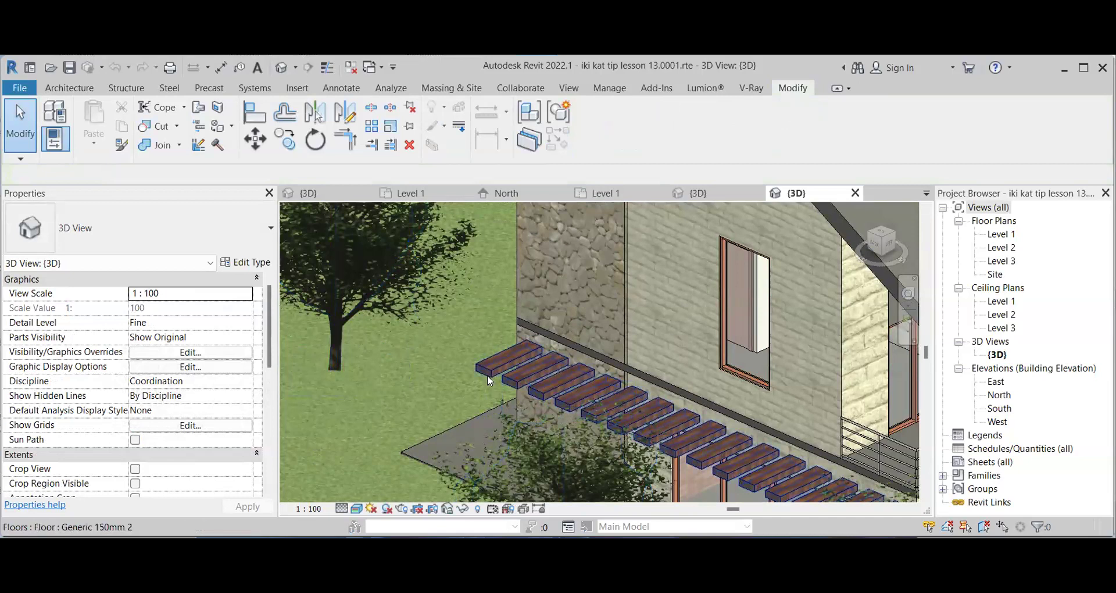
- Open the Generic 150mm 2 pergola floor's boundary sketch, review its slat outlines, and finish
left_click(488, 377)
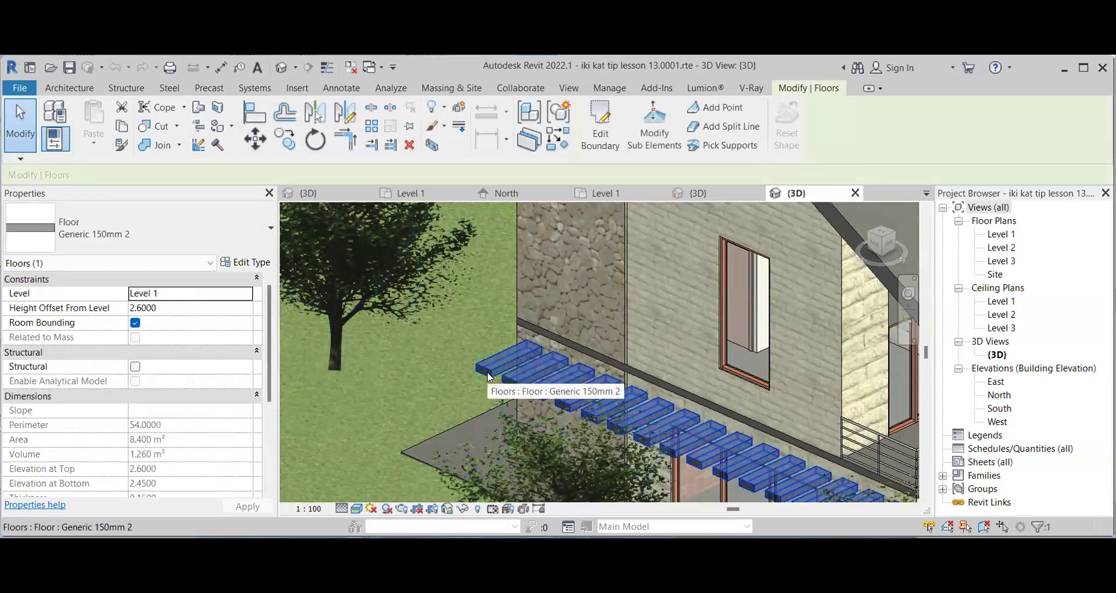
double_click(488, 377)
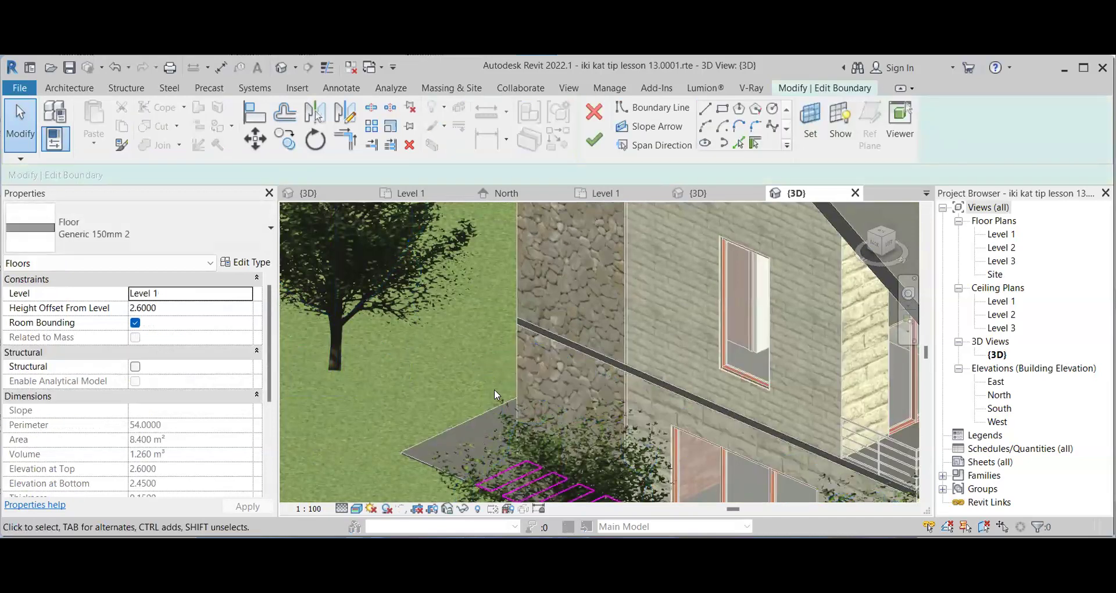
scroll(494, 389, "down", 8)
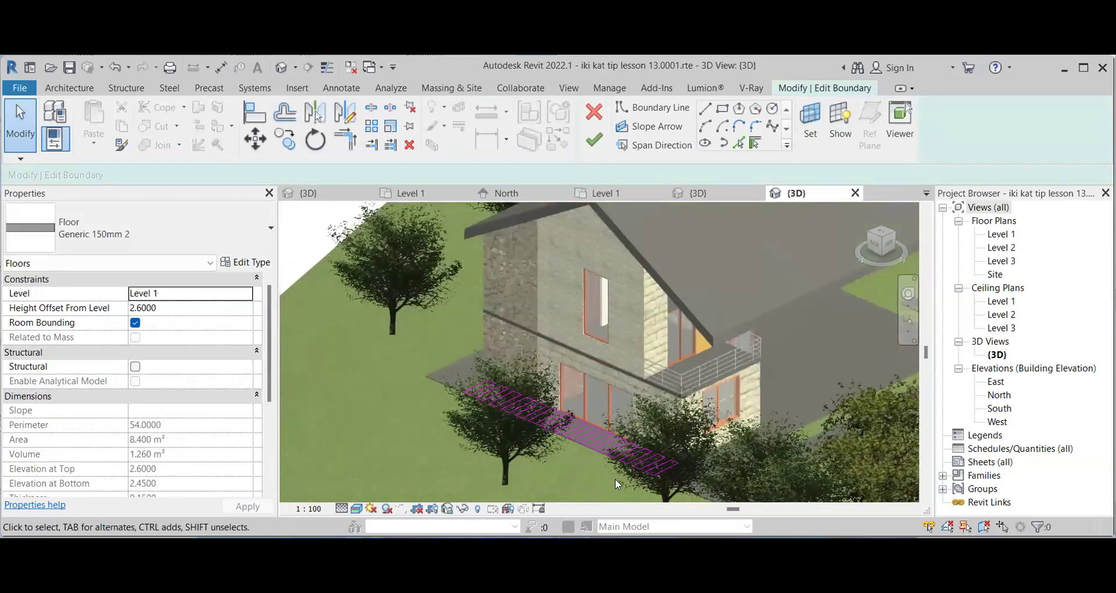
scroll(615, 479, "up", 2)
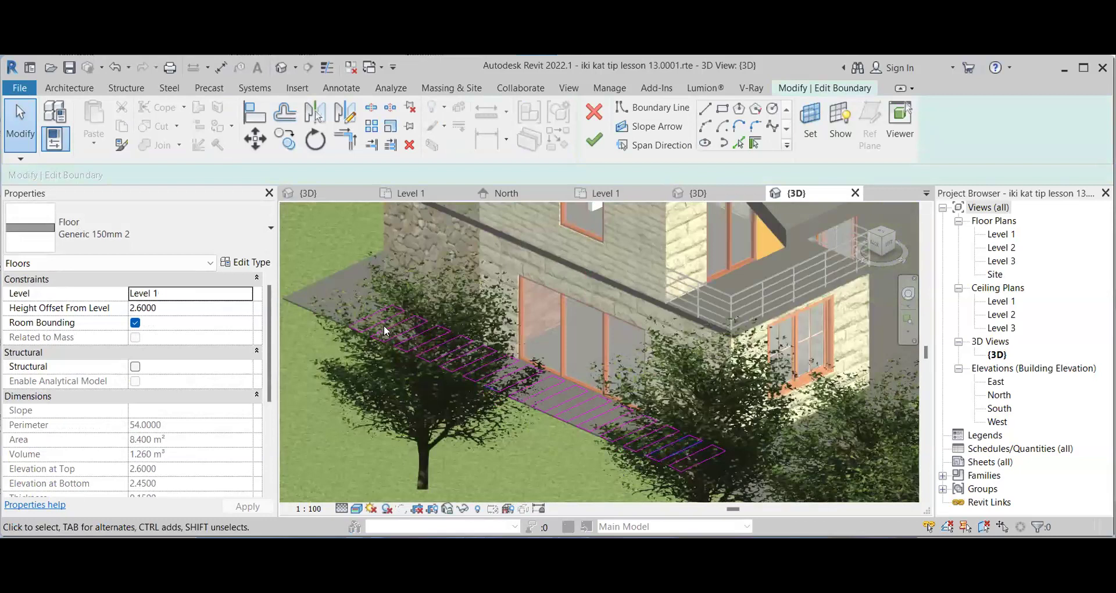
scroll(377, 330, "up", 2)
scroll(345, 361, "down", 3)
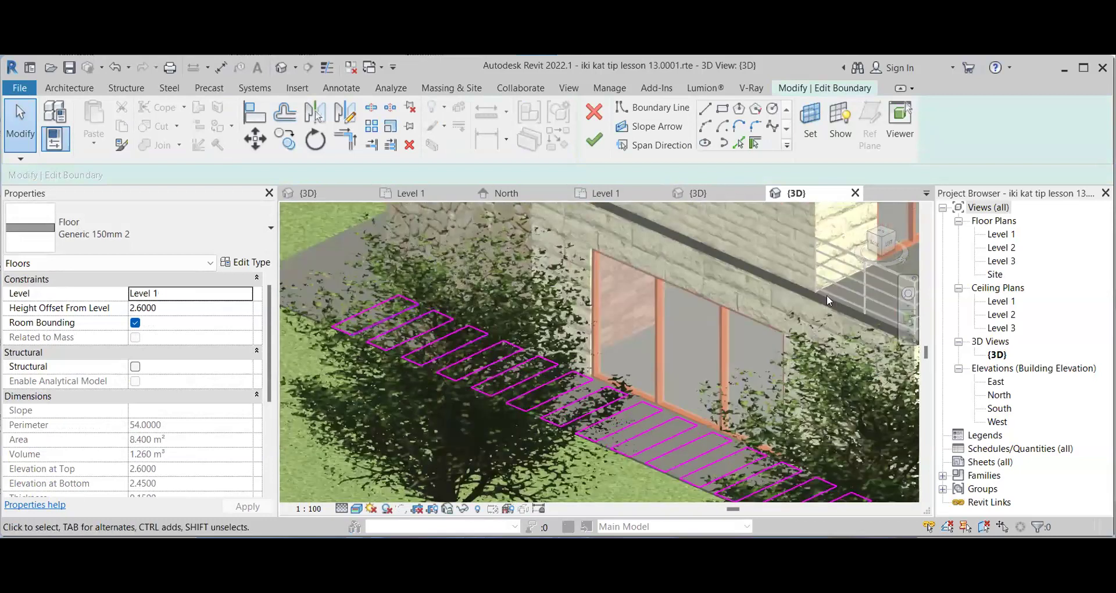
scroll(750, 430, "up", 5)
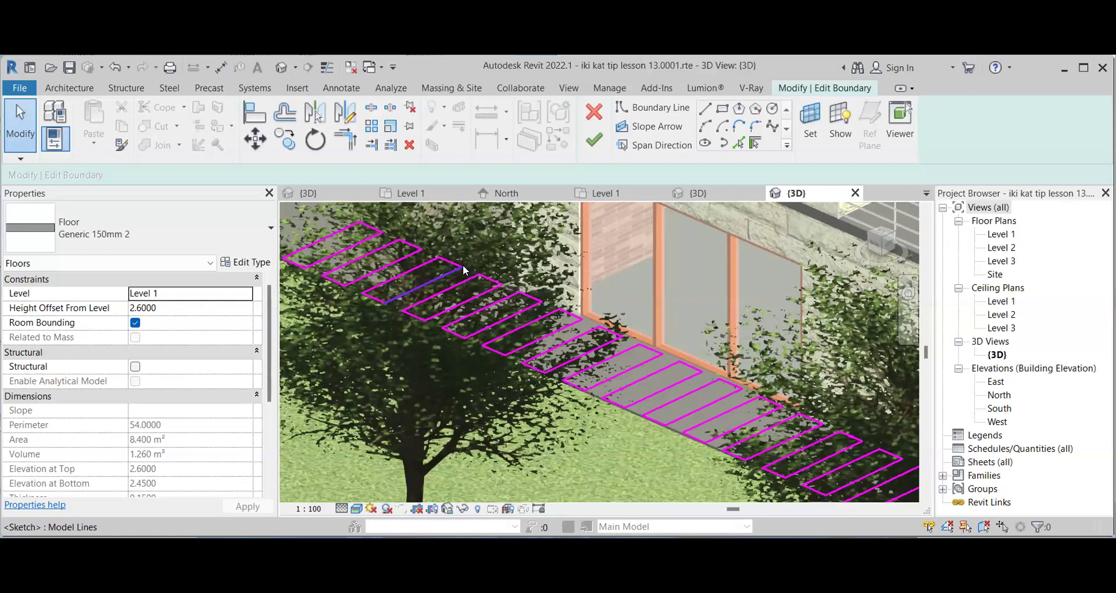
left_click(594, 140)
- Orbit around the house with the SteeringWheel to look up under the roof
scroll(646, 268, "down", 5)
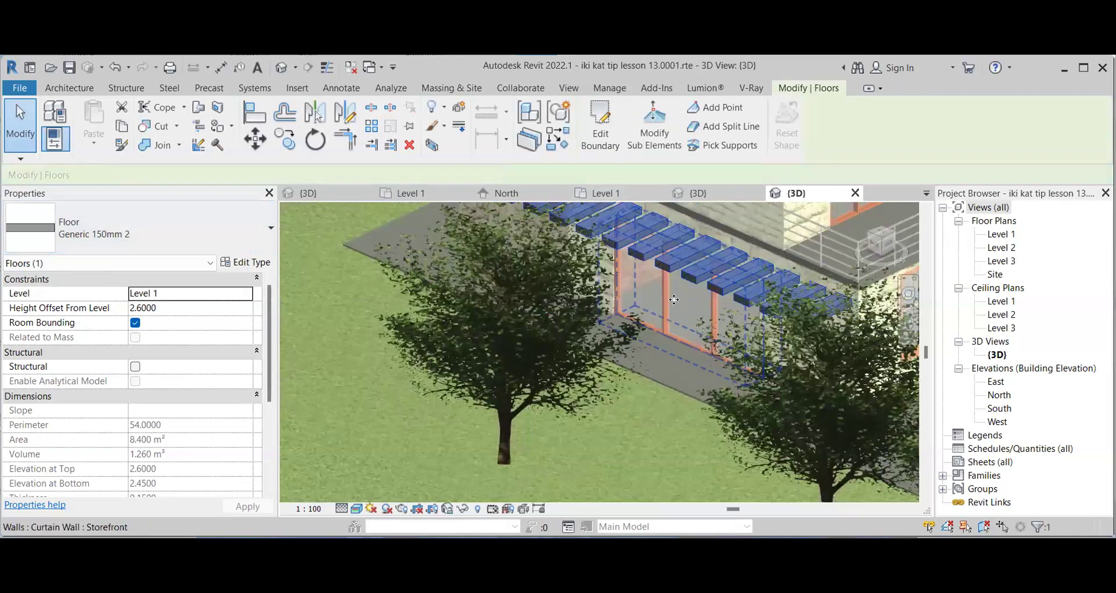
scroll(662, 251, "down", 3)
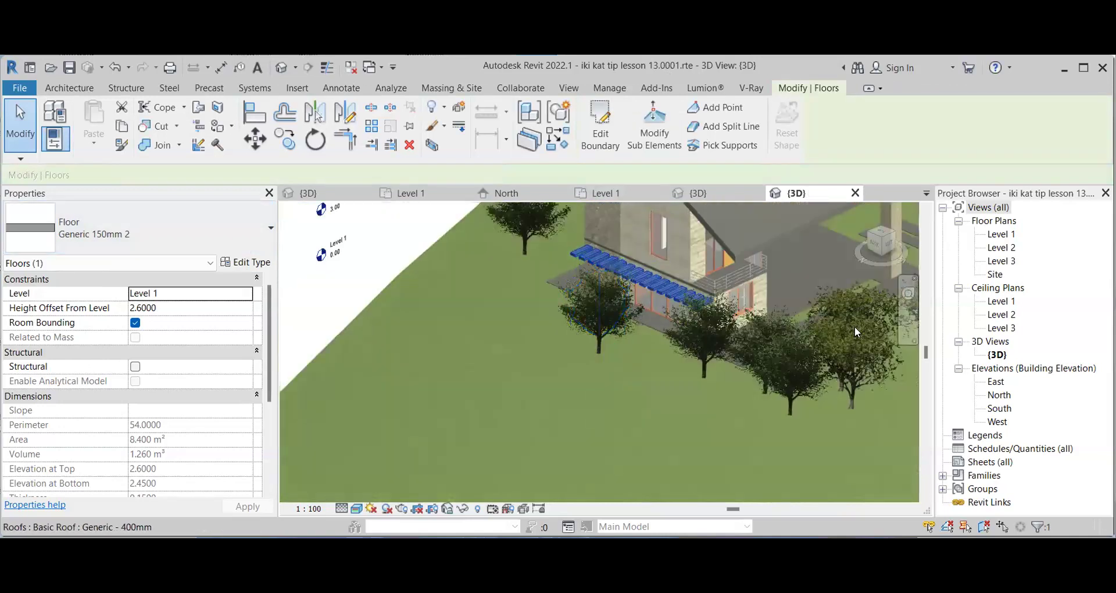
scroll(855, 326, "down", 2)
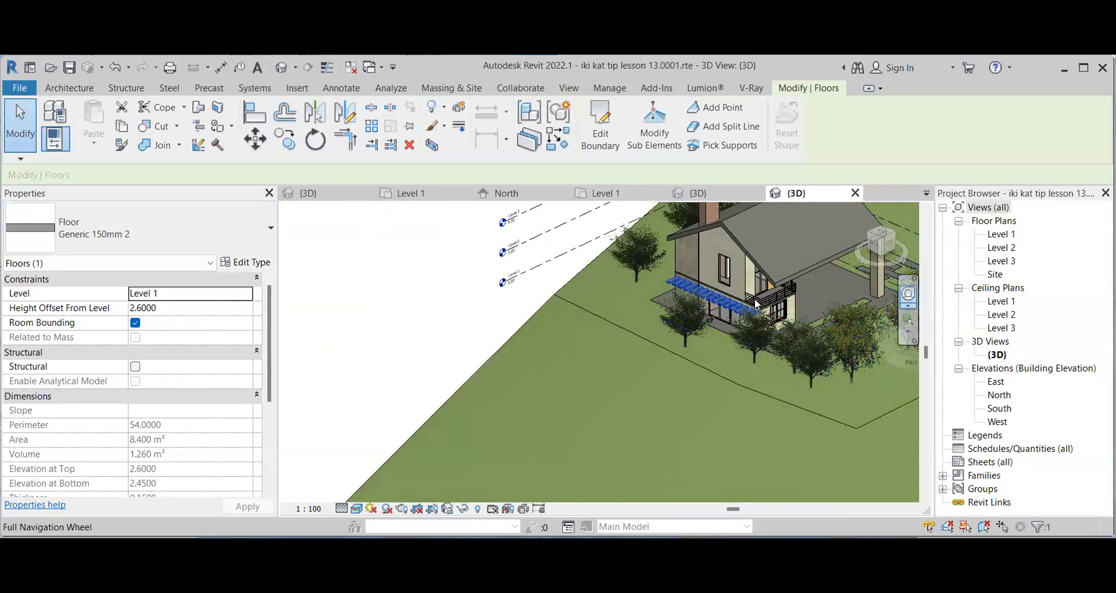
left_click(908, 294)
left_click_drag(811, 326, 639, 282)
scroll(634, 280, "up", 8)
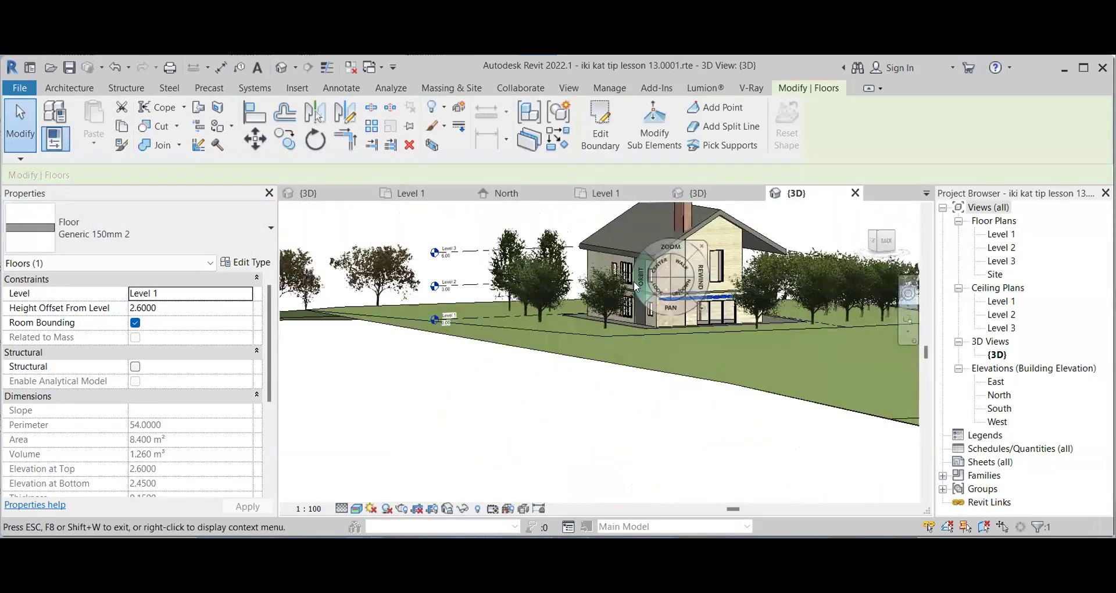
scroll(668, 308, "down", 5)
left_click_drag(652, 294, 680, 378)
scroll(705, 383, "up", 6)
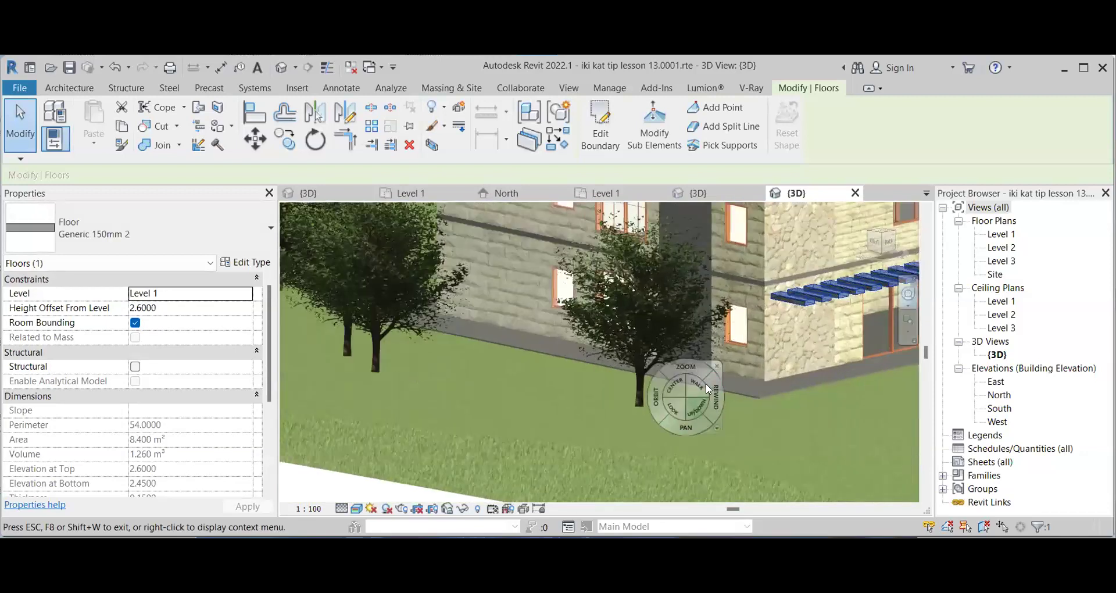
- Clear the floor selection and start editing the profile of the grey wall behind the tree
key("Escape")
key("Escape")
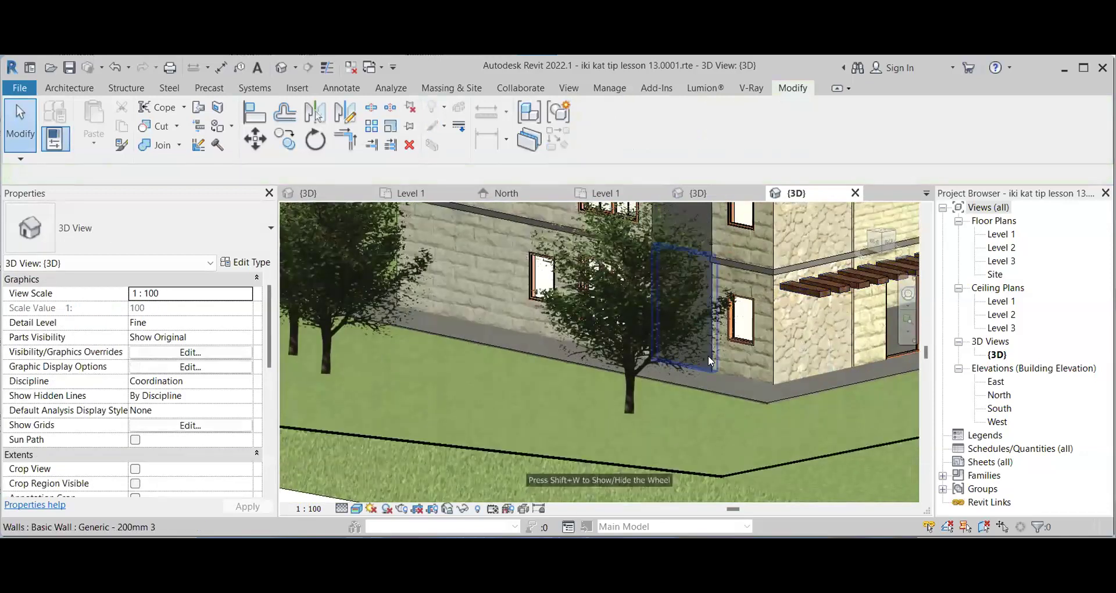
scroll(710, 357, "down", 3)
scroll(727, 243, "up", 5)
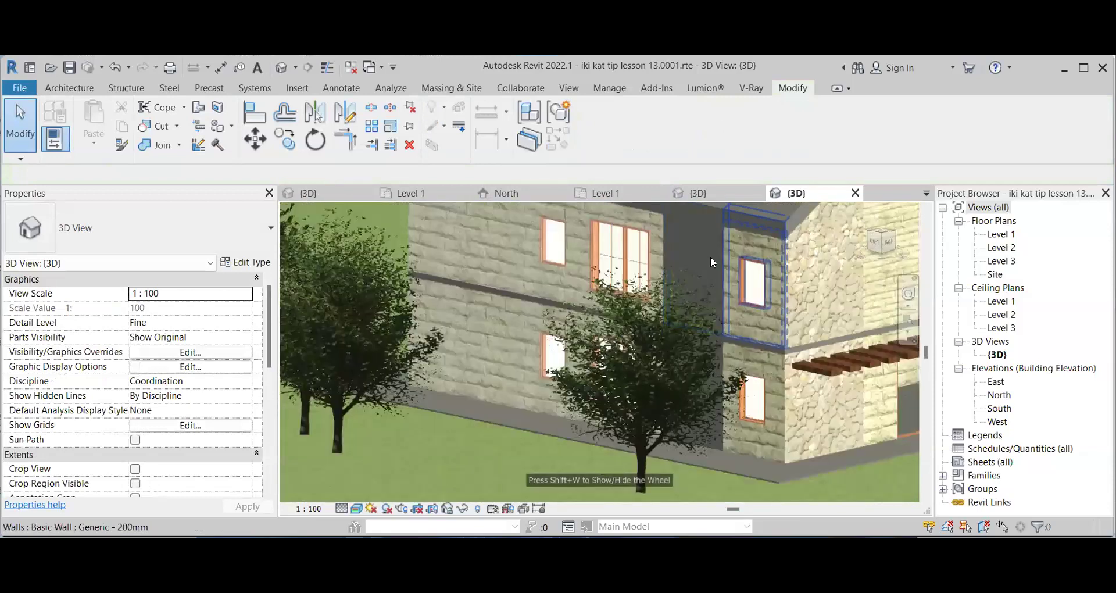
double_click(717, 288)
- Dismiss the attachments notice to enter the grey wall's profile sketch
left_click(667, 249)
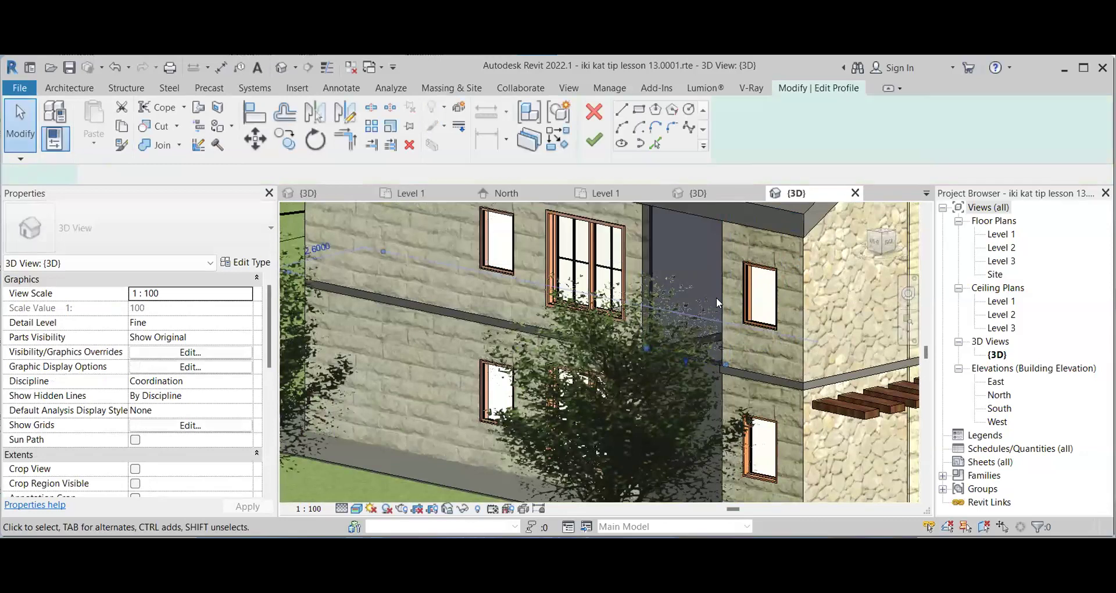
scroll(693, 202, "down", 2)
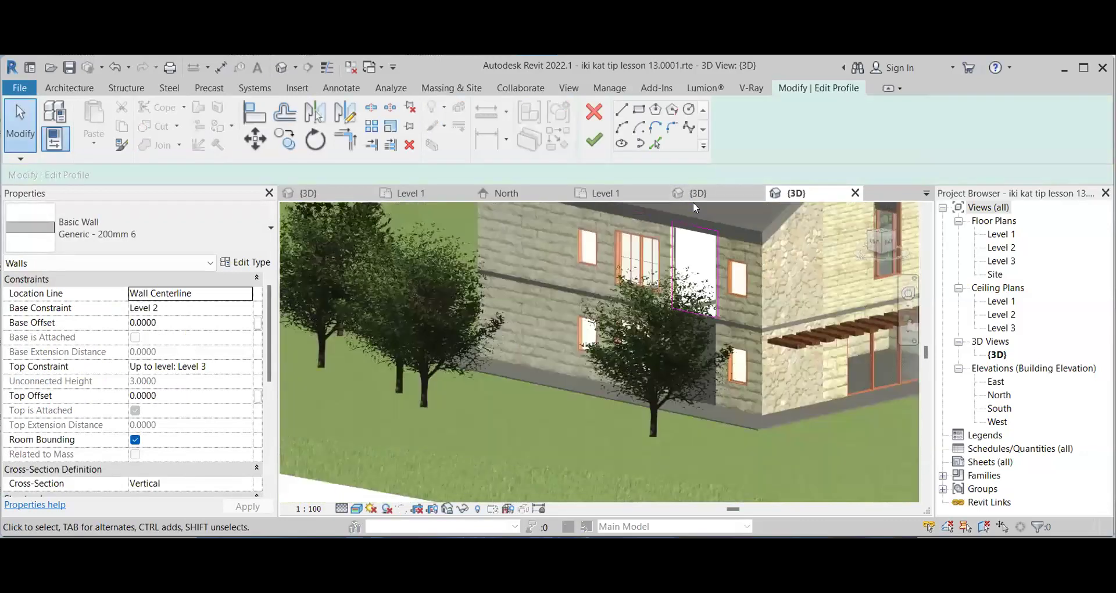
scroll(694, 201, "up", 2)
scroll(724, 253, "up", 1)
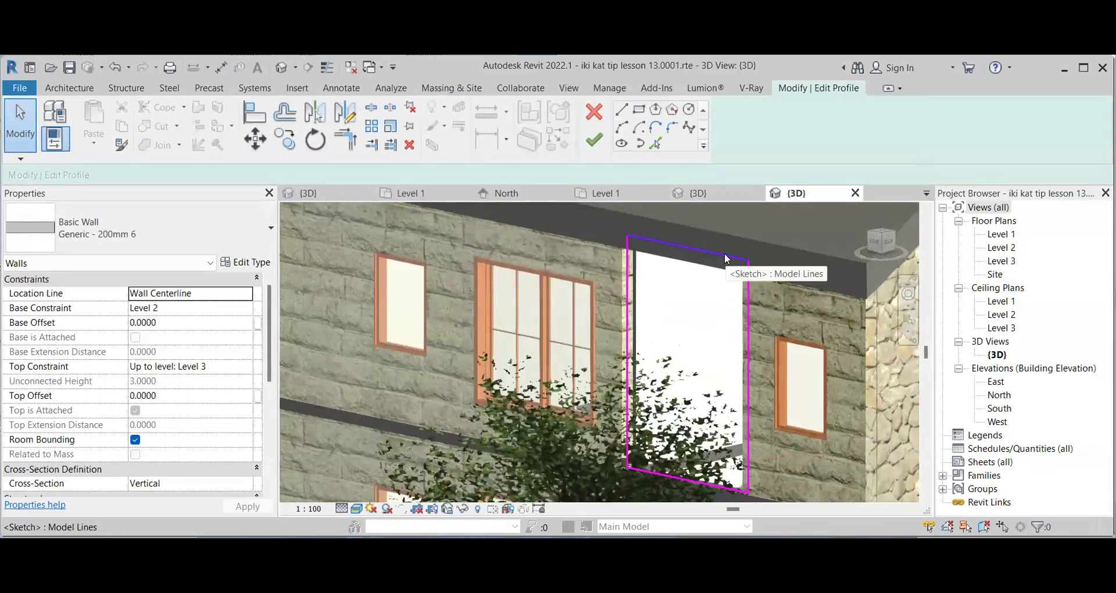
- Sketch a rectangle from the profile's top-left corner with the Rectangle tool, then cancel
left_click(639, 111)
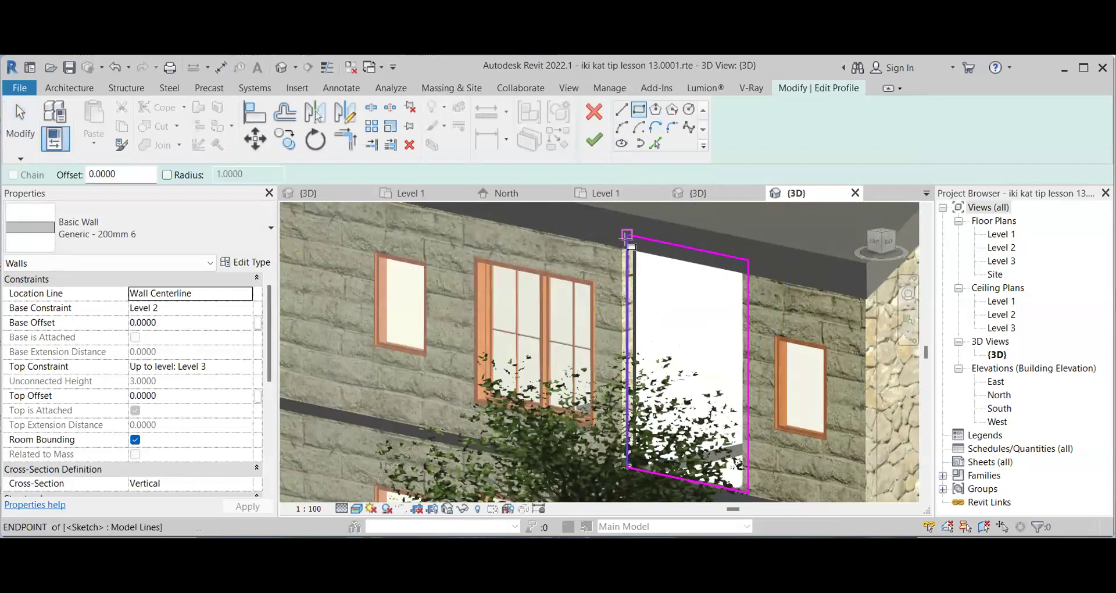
left_click(628, 235)
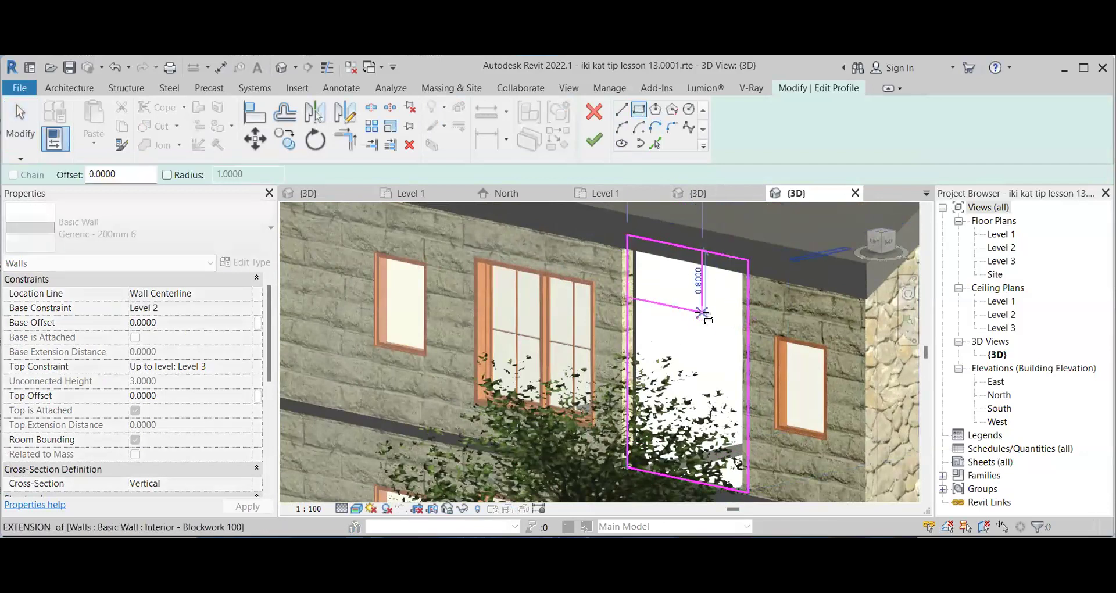
left_click(702, 312)
key("Escape")
middle_click_drag(703, 256, 672, 249, "shift")
scroll(671, 250, "down", 3)
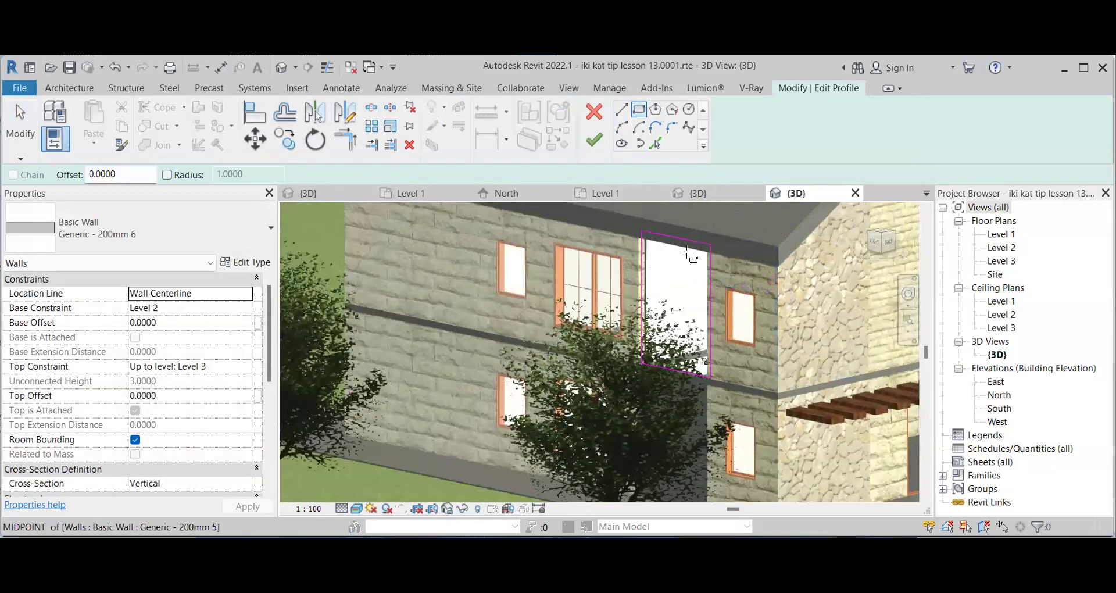
scroll(744, 402, "down", 2)
scroll(724, 367, "up", 4)
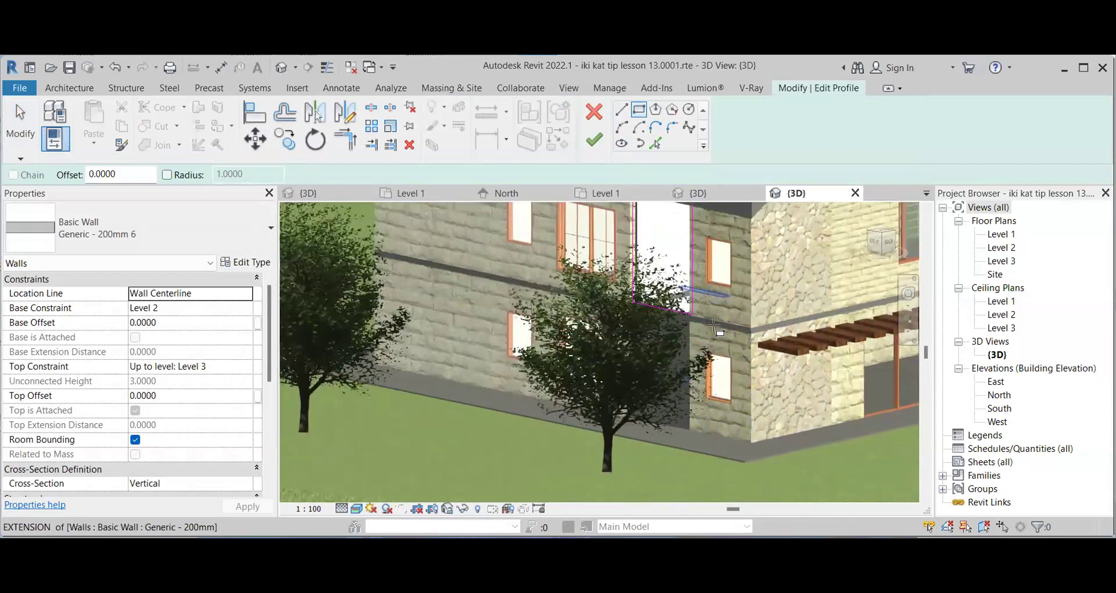
- Draw rectangles framing the lower window, including a narrow vertical one and one beneath it
left_click(700, 321)
left_click(768, 356)
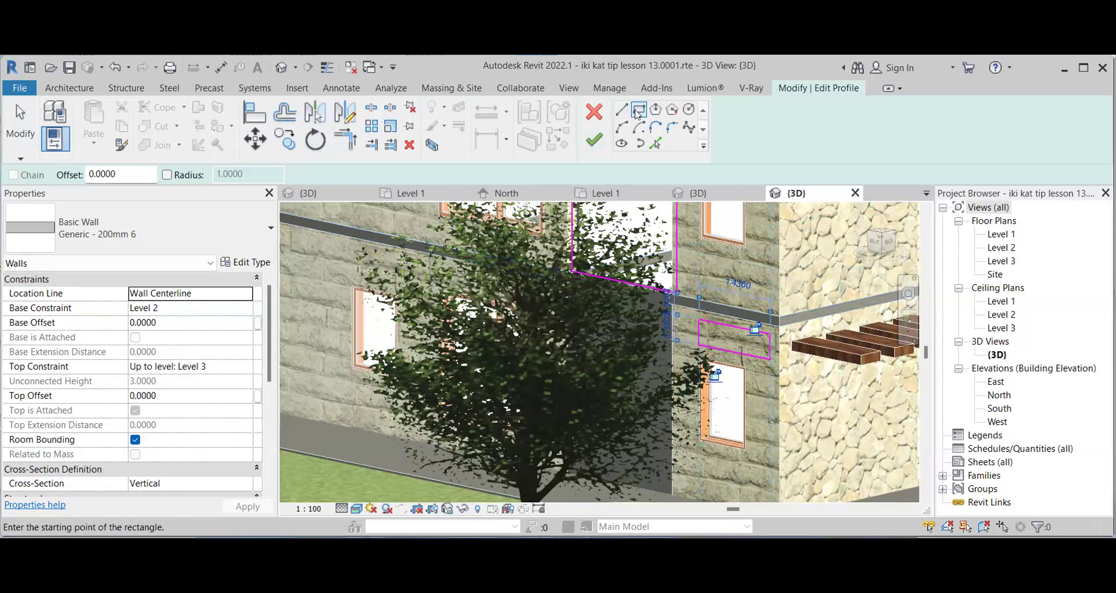
left_click(760, 364)
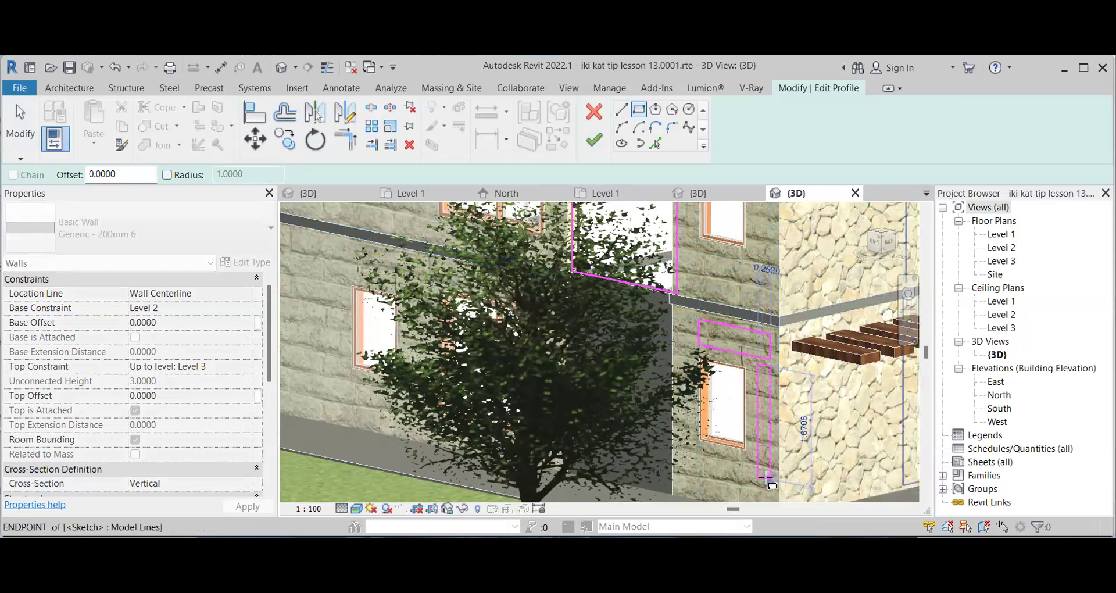
left_click(770, 478)
left_click(743, 495)
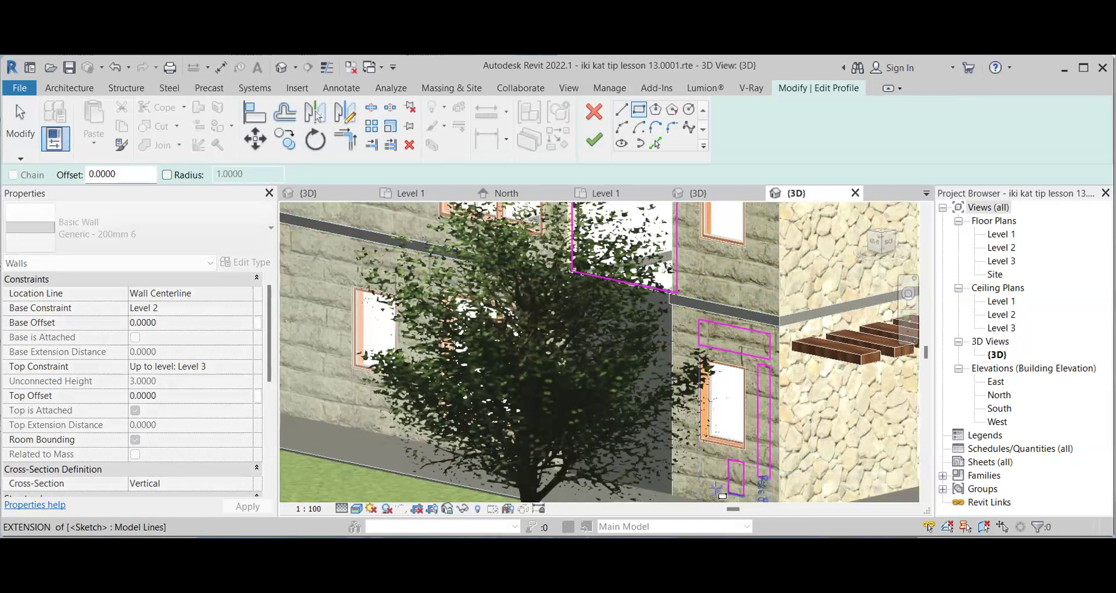
left_click(701, 453)
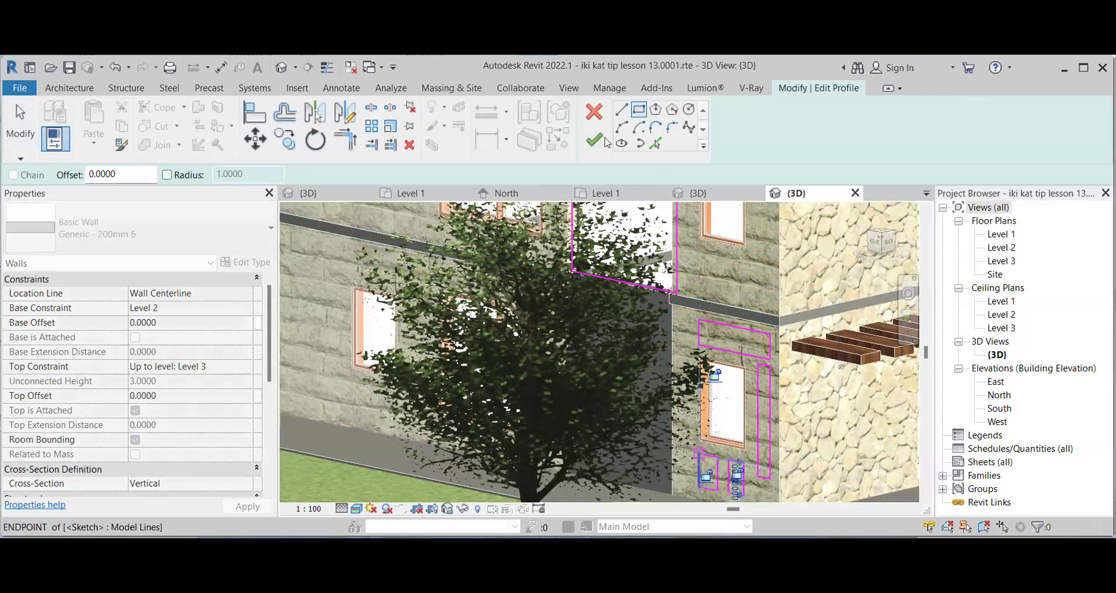
- Finish the profile edit so the Generic - 200mm 6 wall frames the lower window
left_click(594, 139)
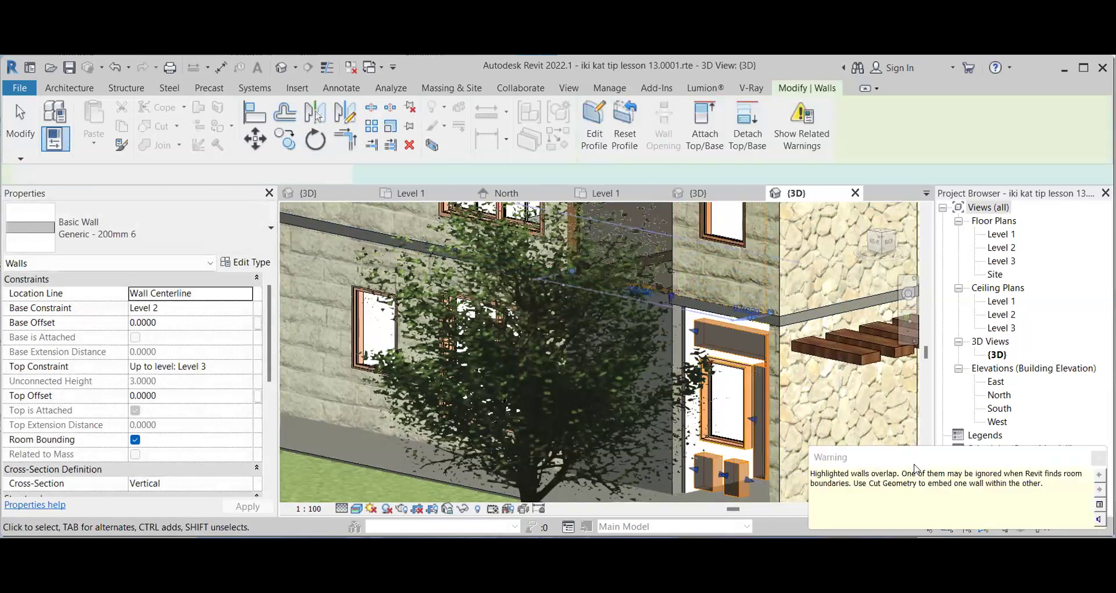
middle_click_drag(640, 349, 748, 337, "shift")
scroll(755, 308, "up", 2)
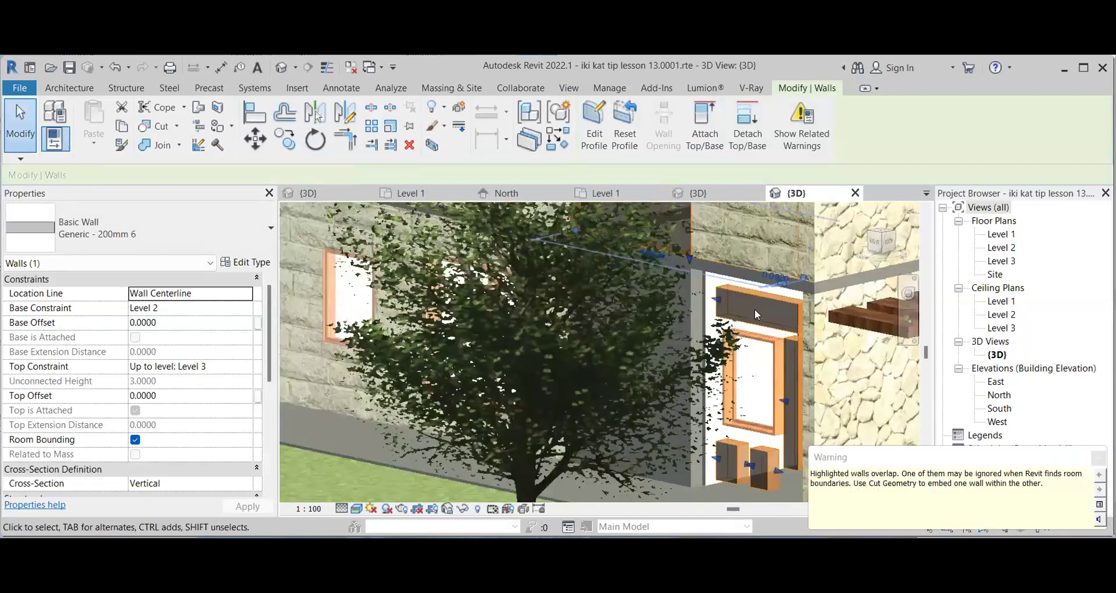
scroll(755, 312, "up", 1)
scroll(757, 324, "down", 3)
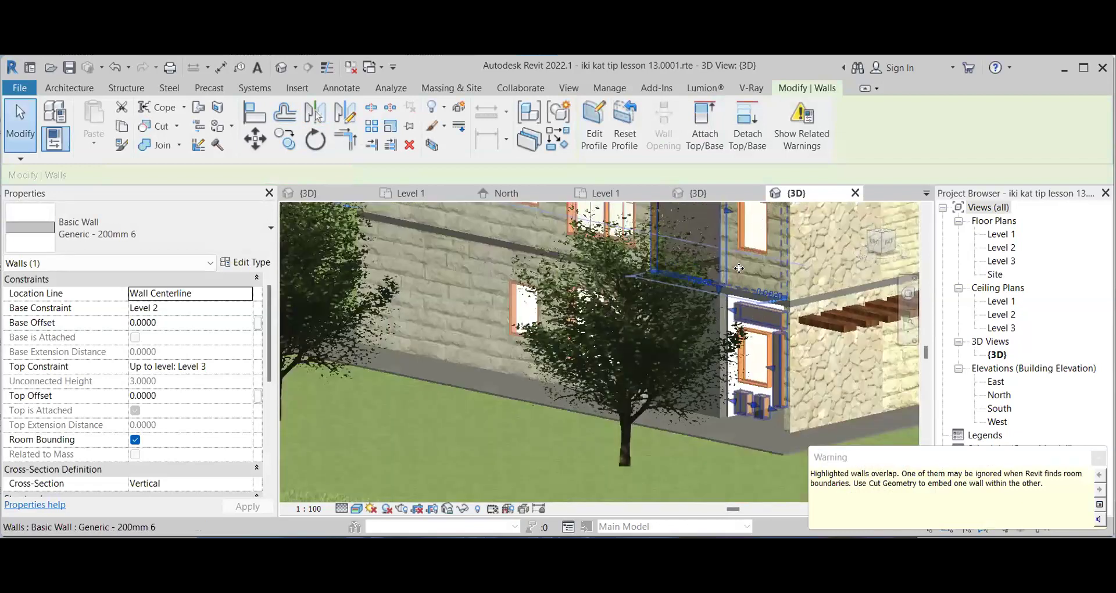
scroll(739, 268, "down", 3)
- Orbit and zoom to inspect the reshaped wall, then clear the wall selection
middle_click_drag(739, 268, 779, 343, "shift")
scroll(788, 349, "up", 3)
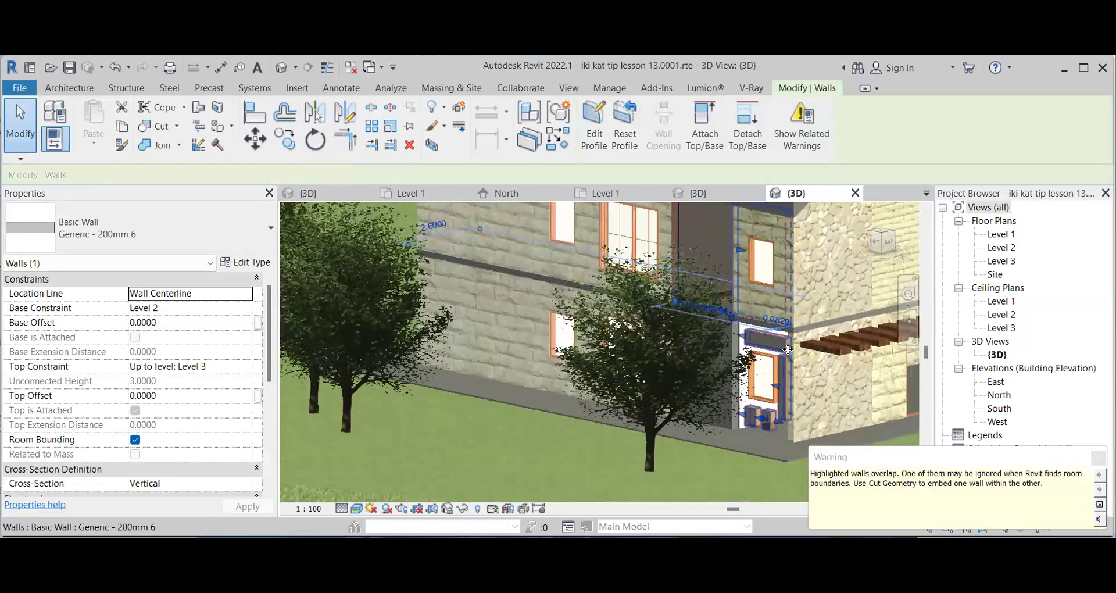
scroll(787, 349, "up", 5)
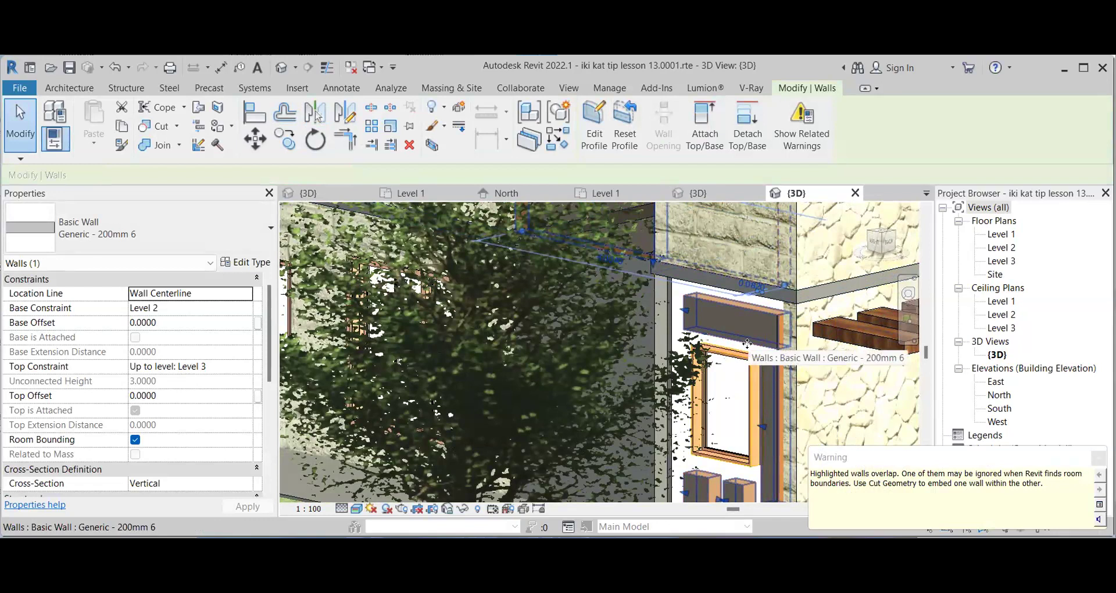
scroll(782, 407, "up", 2)
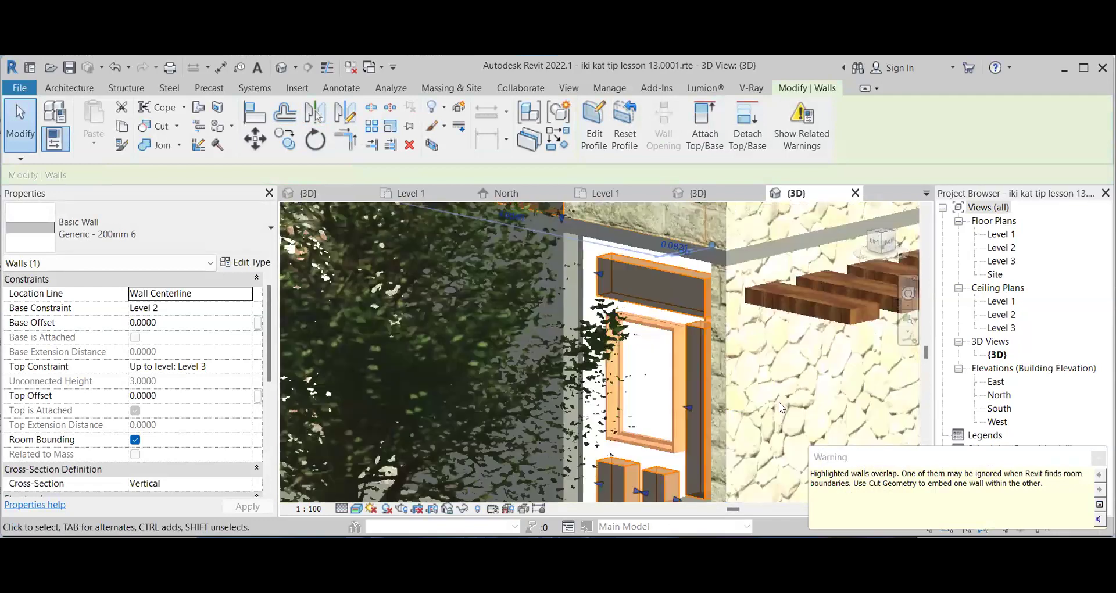
scroll(776, 401, "down", 3)
key("Escape")
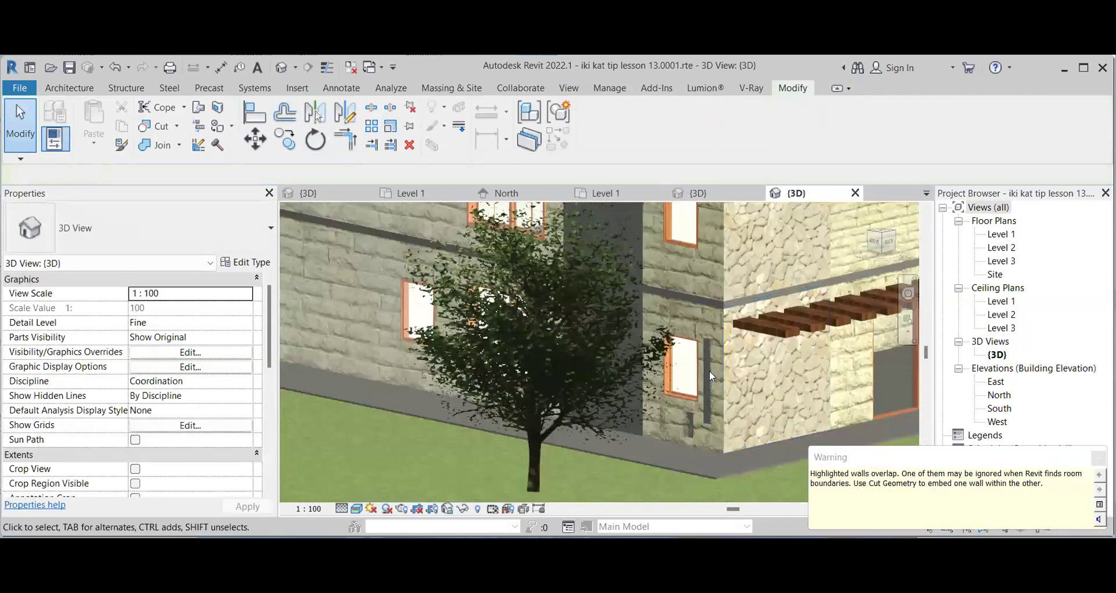
scroll(710, 375, "up", 4)
scroll(700, 284, "down", 3)
scroll(700, 283, "up", 3)
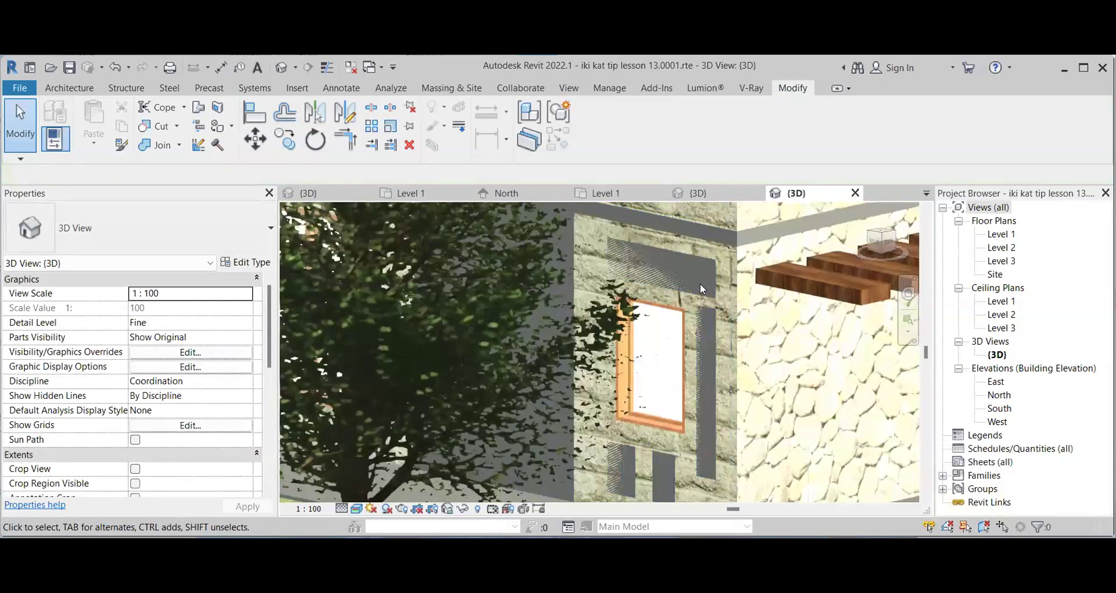
- On Level 1, move the banyo-corner wall 0.2 to the right, then return to the 3D view
double_click(1000, 235)
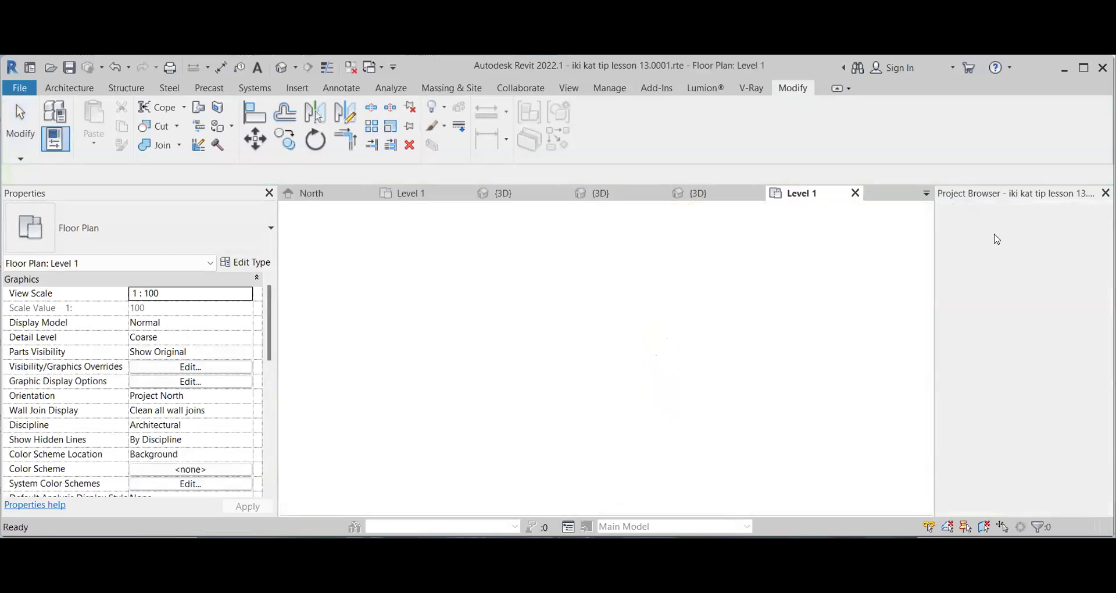
scroll(633, 304, "up", 5)
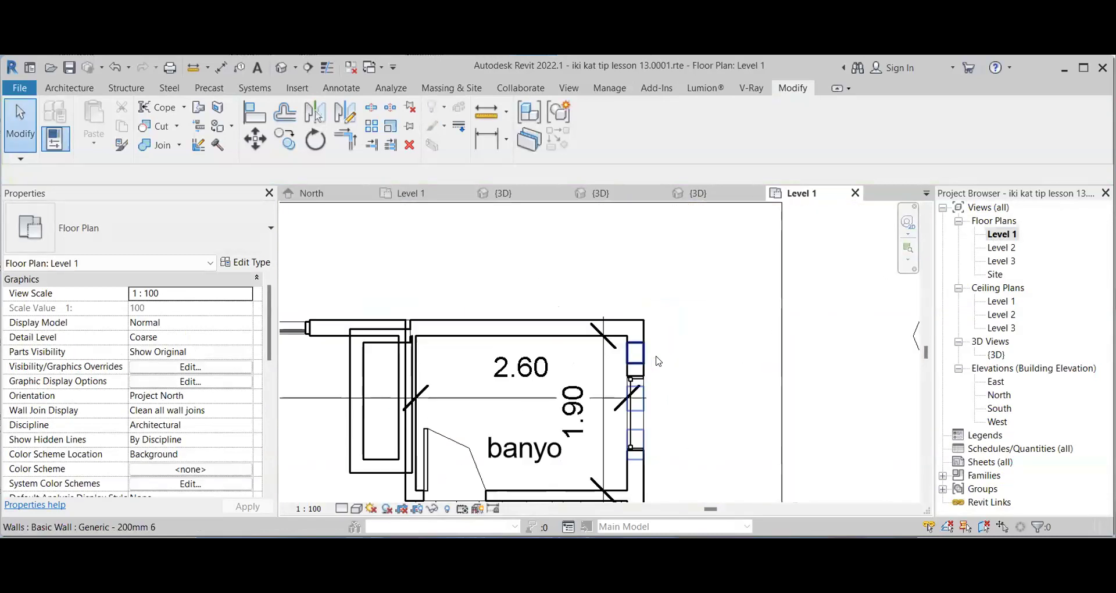
left_click(642, 373)
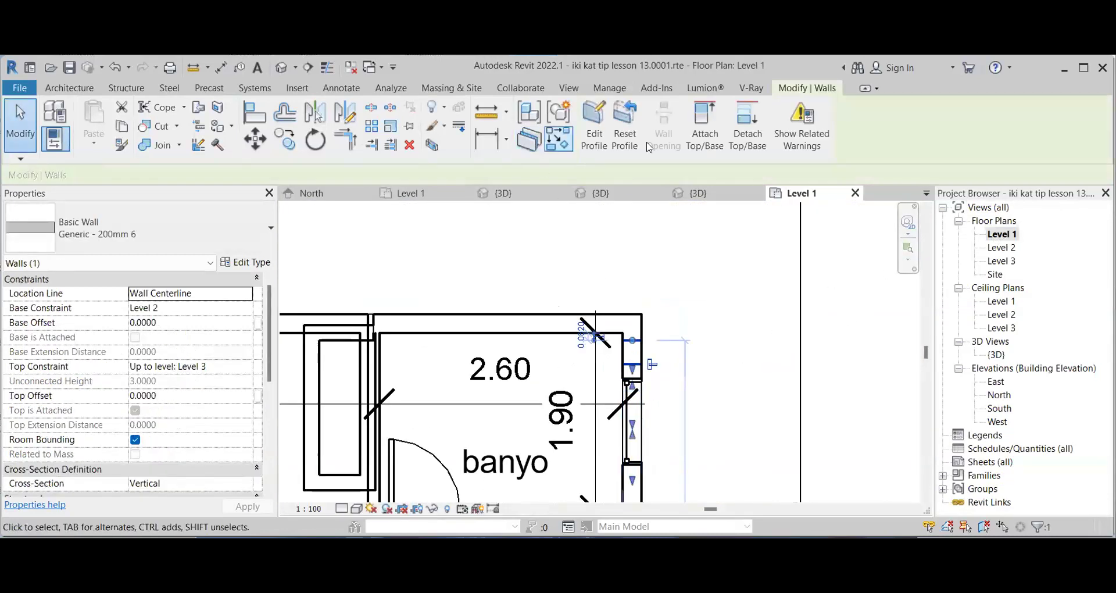
left_click(254, 138)
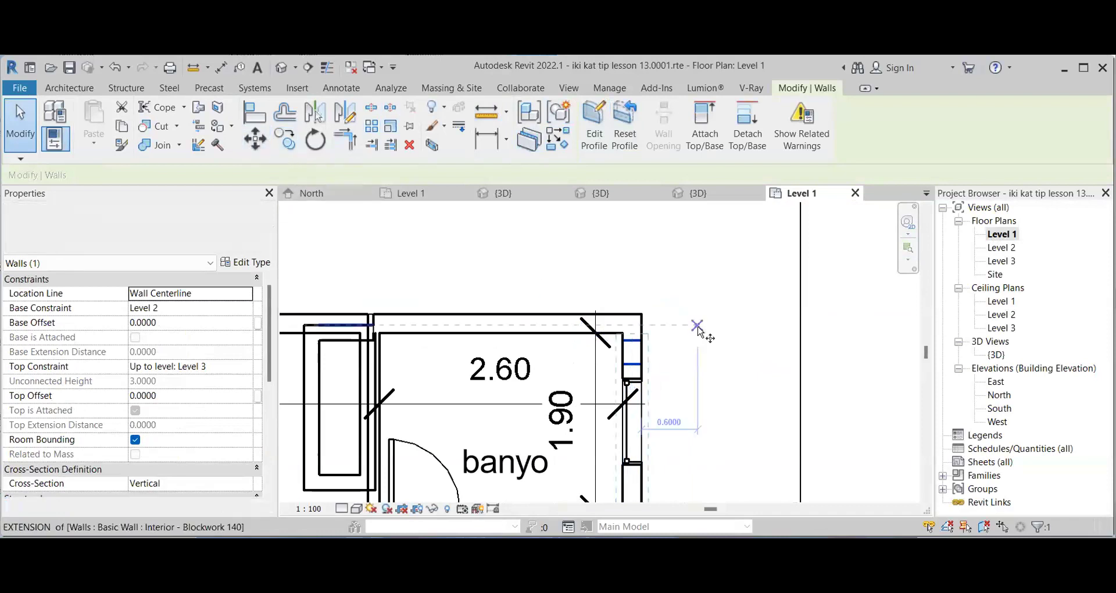
left_click(640, 334)
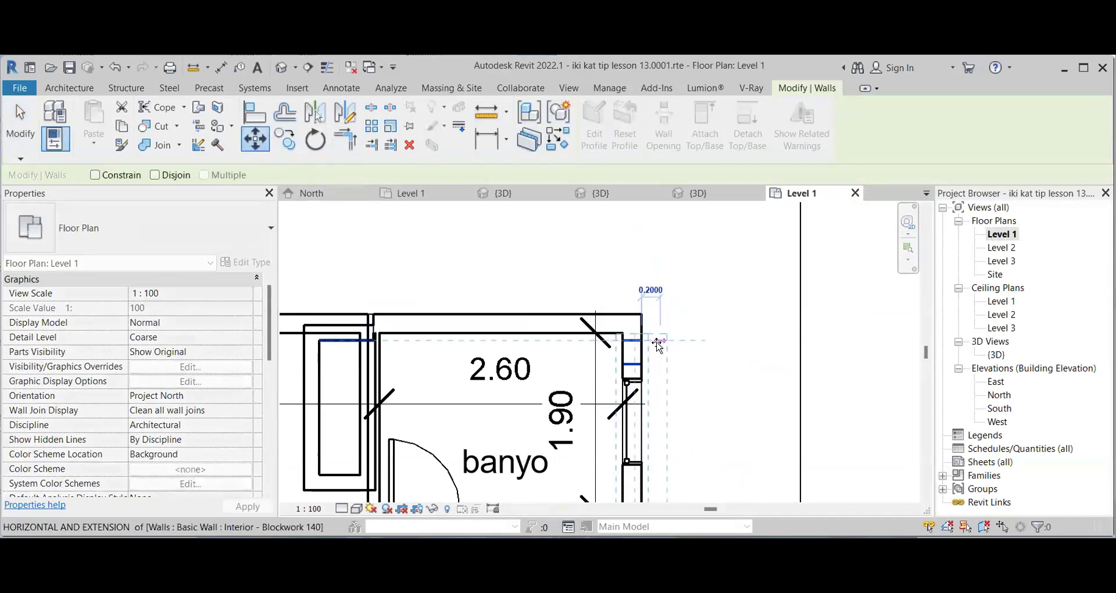
left_click(657, 344)
left_click(691, 193)
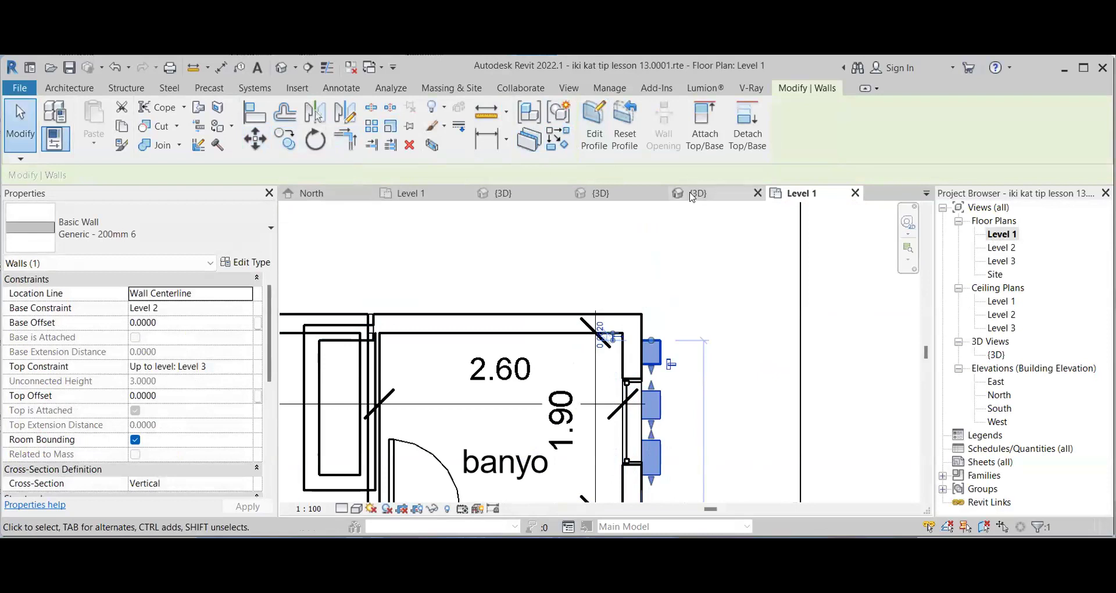
- Switch to the lesson 13.0001 3D view and navigate in close on the grey driveway slabs
left_click(633, 196)
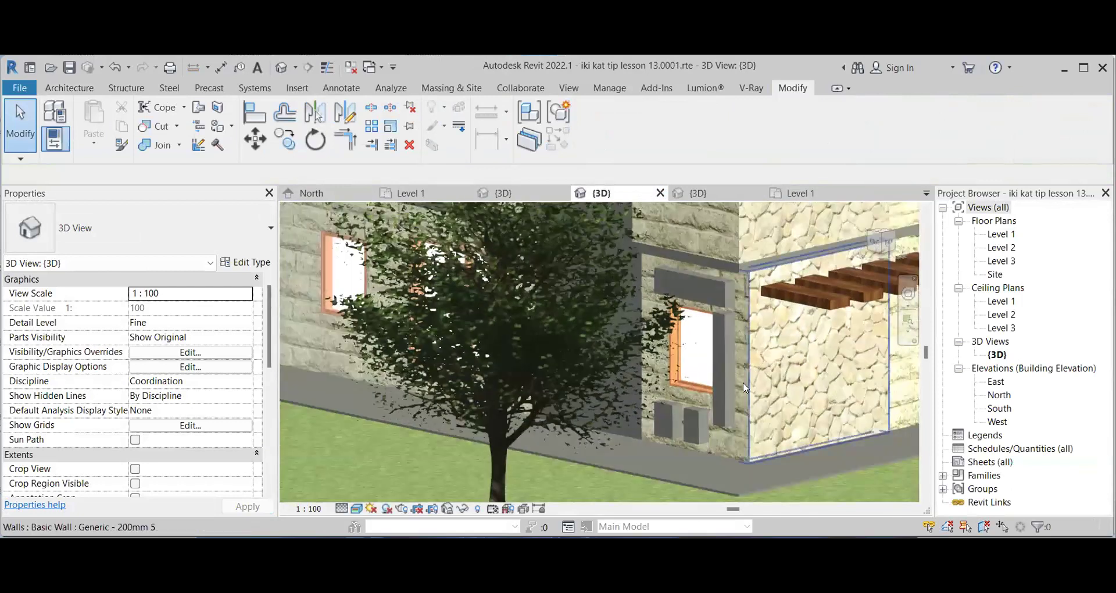
scroll(731, 396, "down", 3)
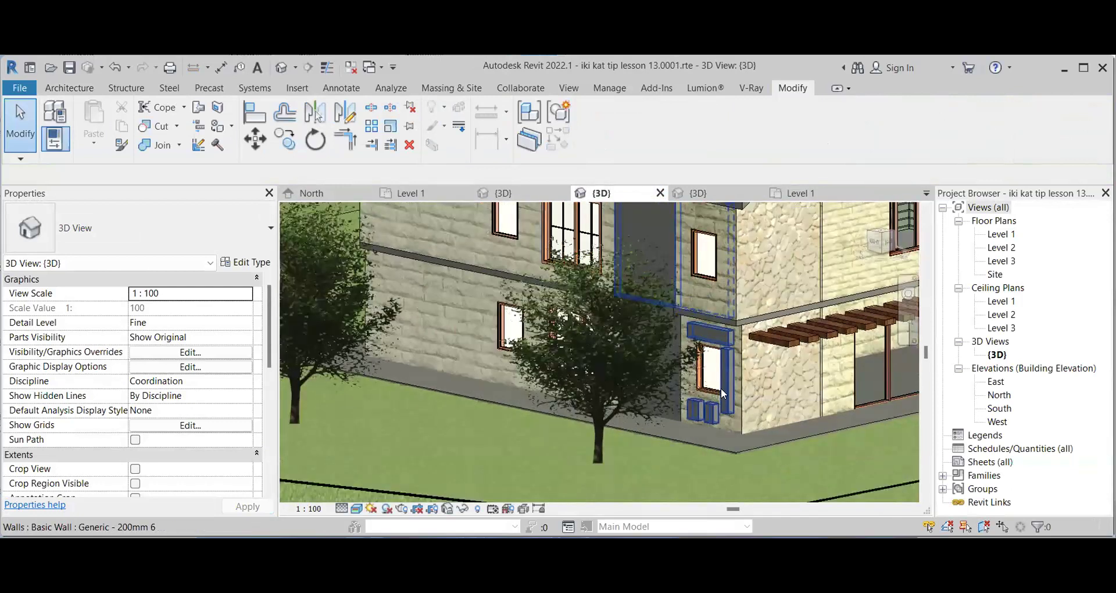
scroll(721, 388, "down", 3)
scroll(720, 384, "down", 2)
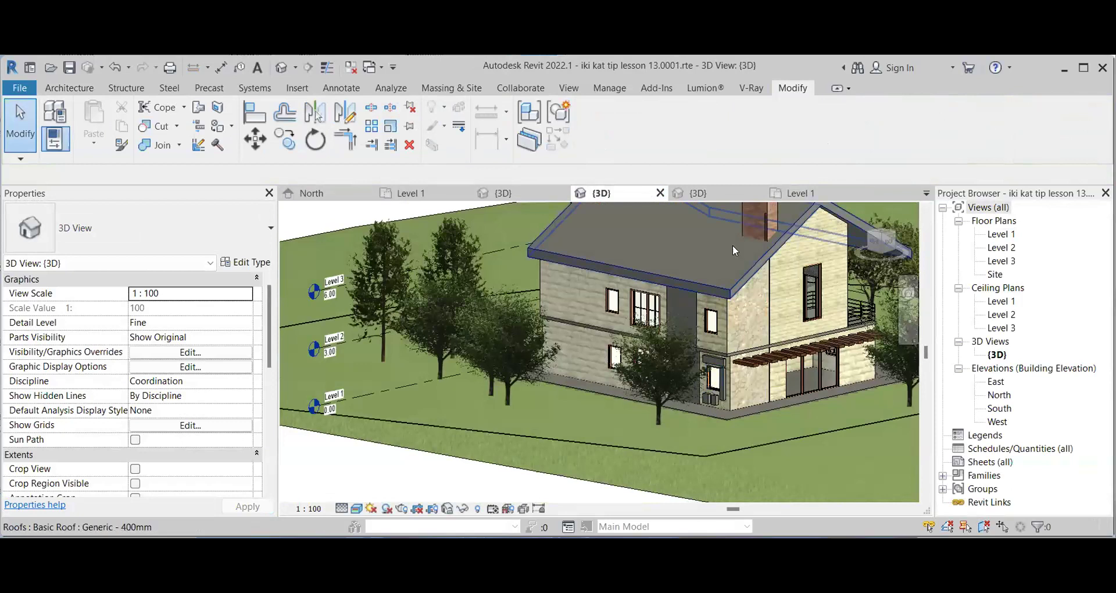
scroll(672, 337, "down", 3)
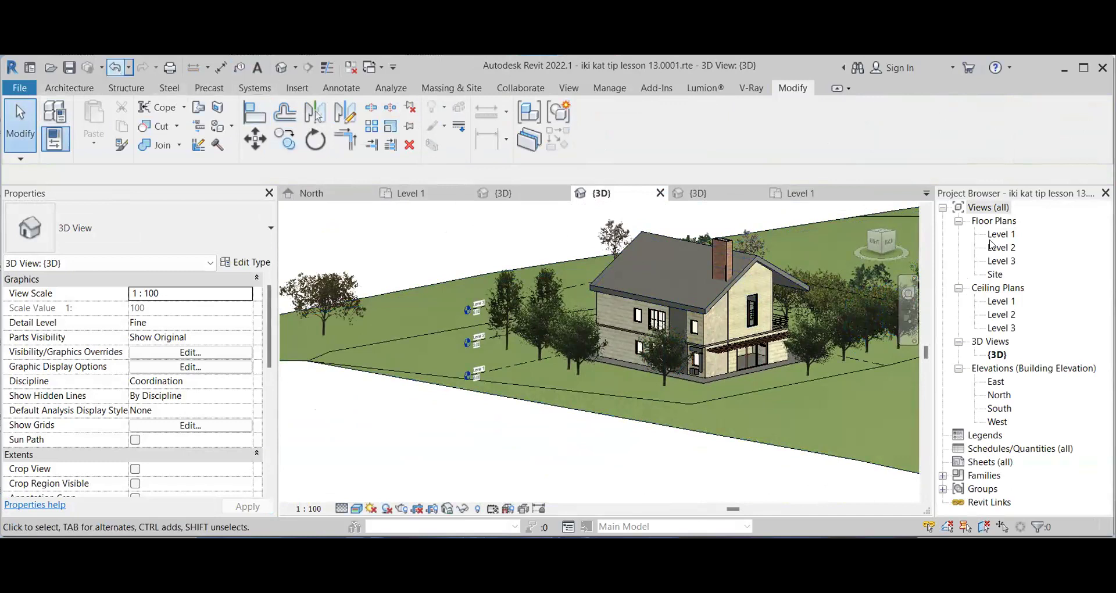
left_click(908, 293)
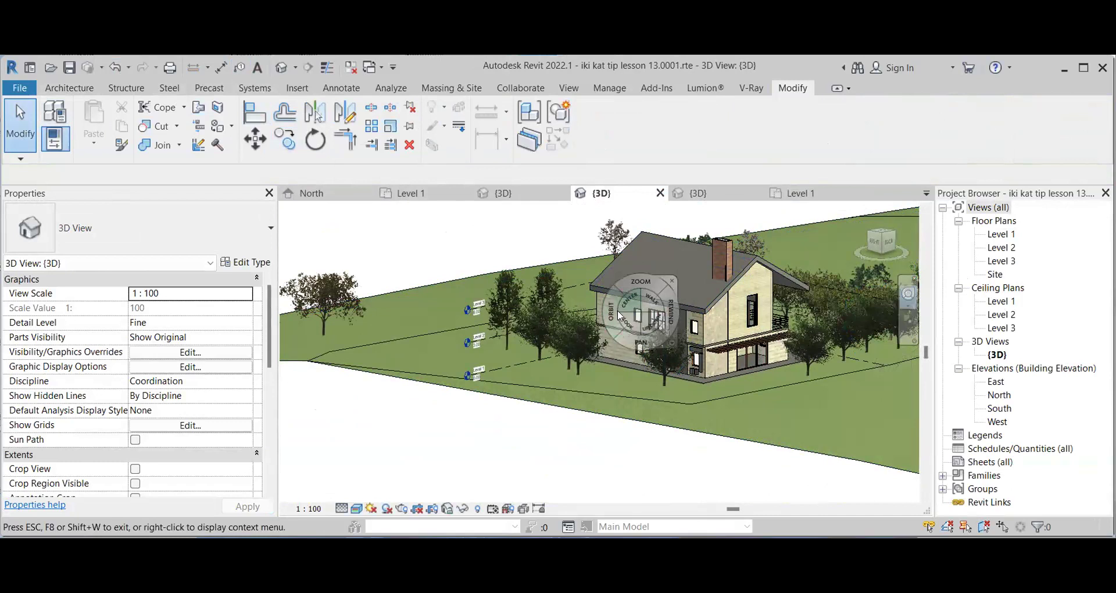
left_click_drag(677, 330, 629, 419)
scroll(456, 406, "up", 3)
scroll(547, 312, "down", 3)
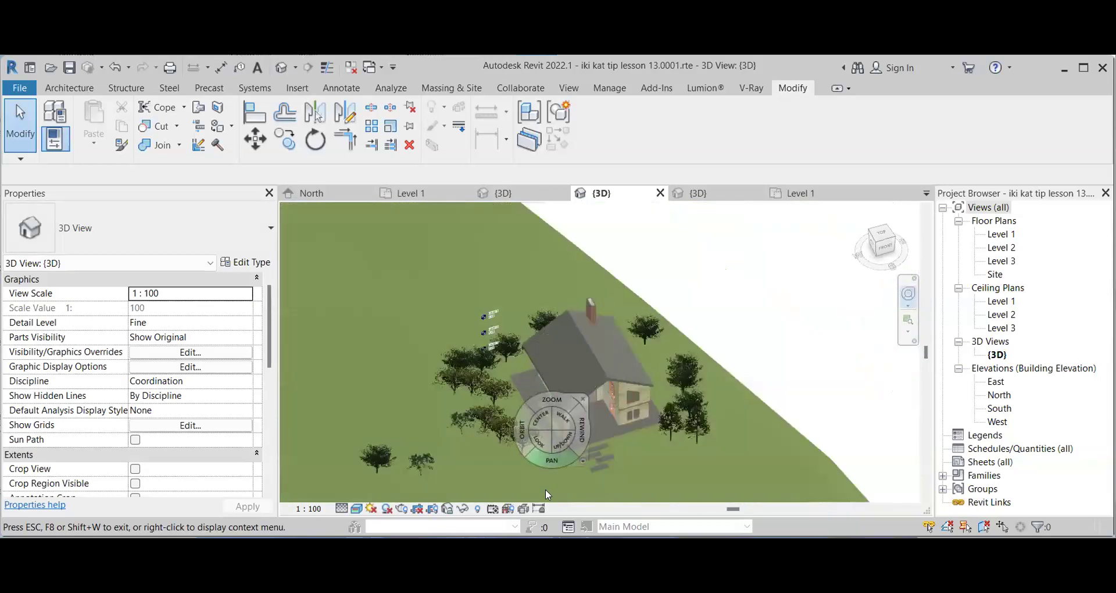
scroll(546, 488, "up", 5)
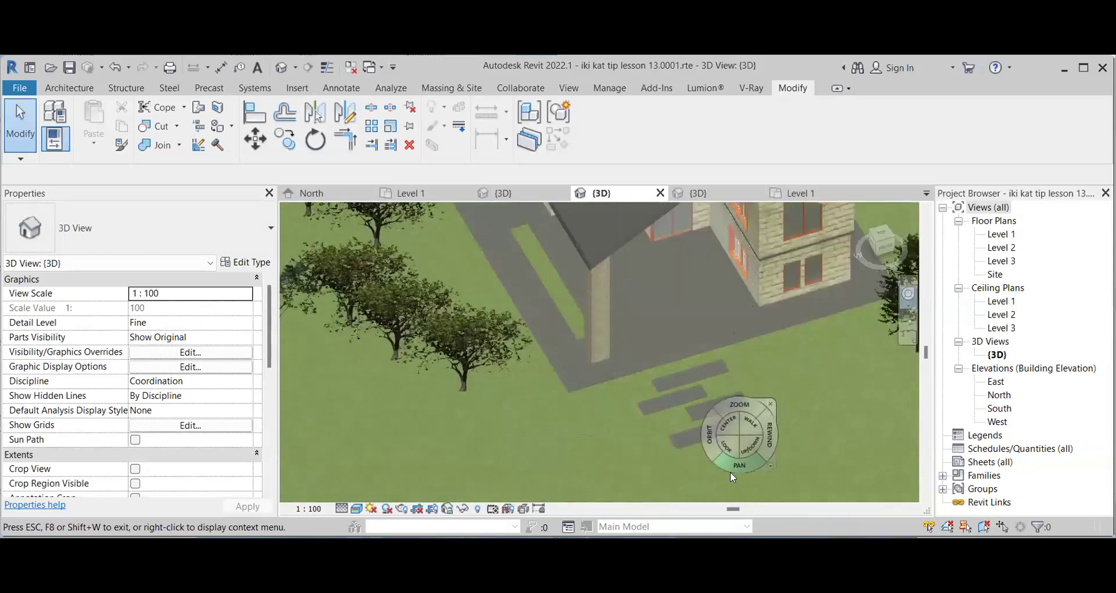
key("Escape")
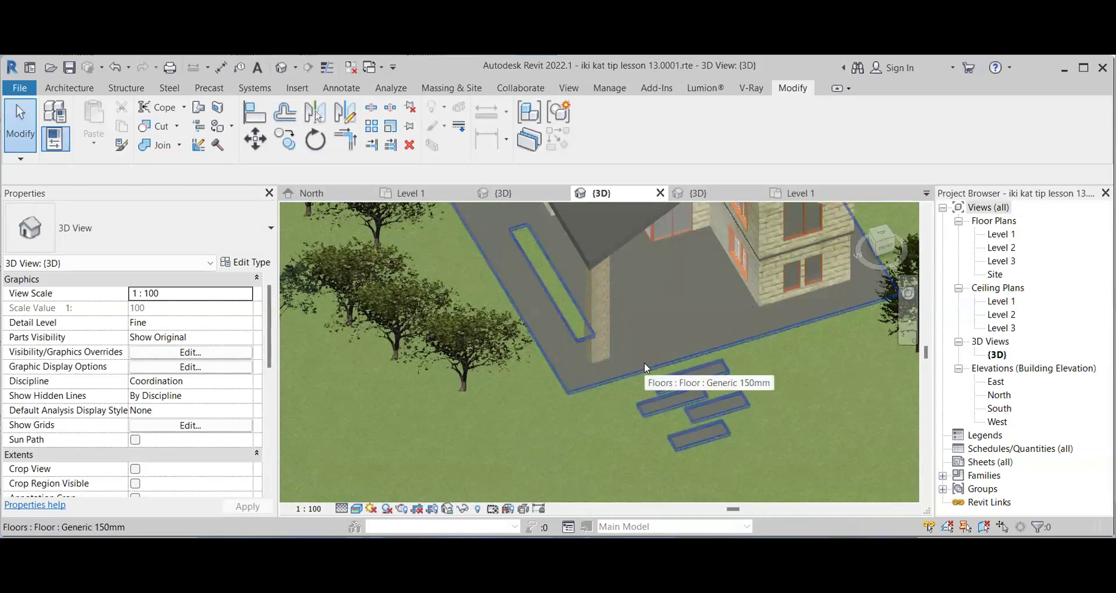
double_click(577, 389)
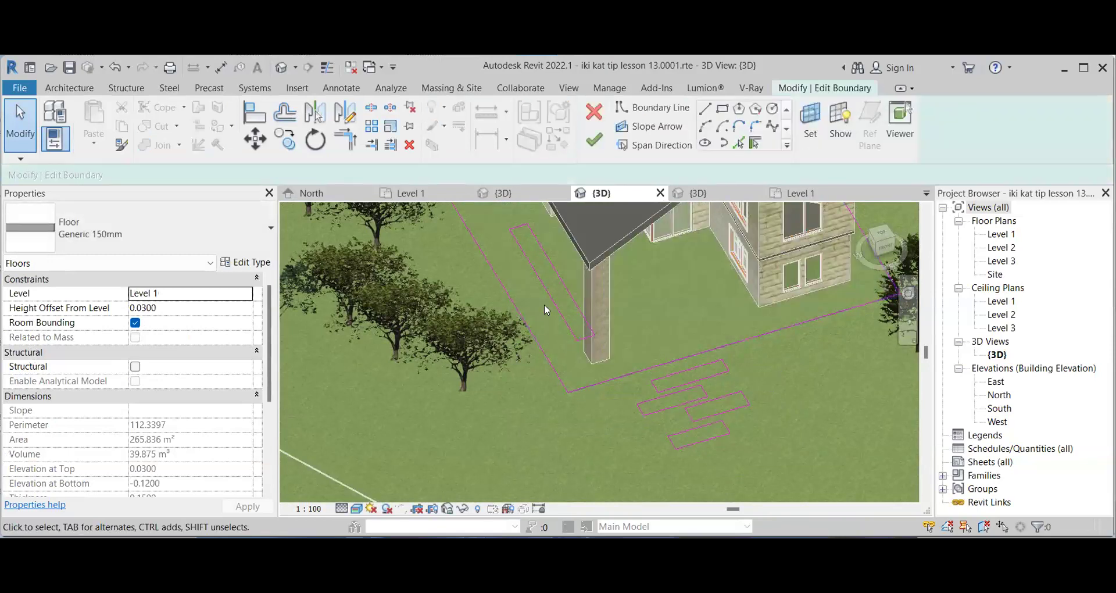
scroll(545, 304, "up", 3)
scroll(566, 346, "down", 3)
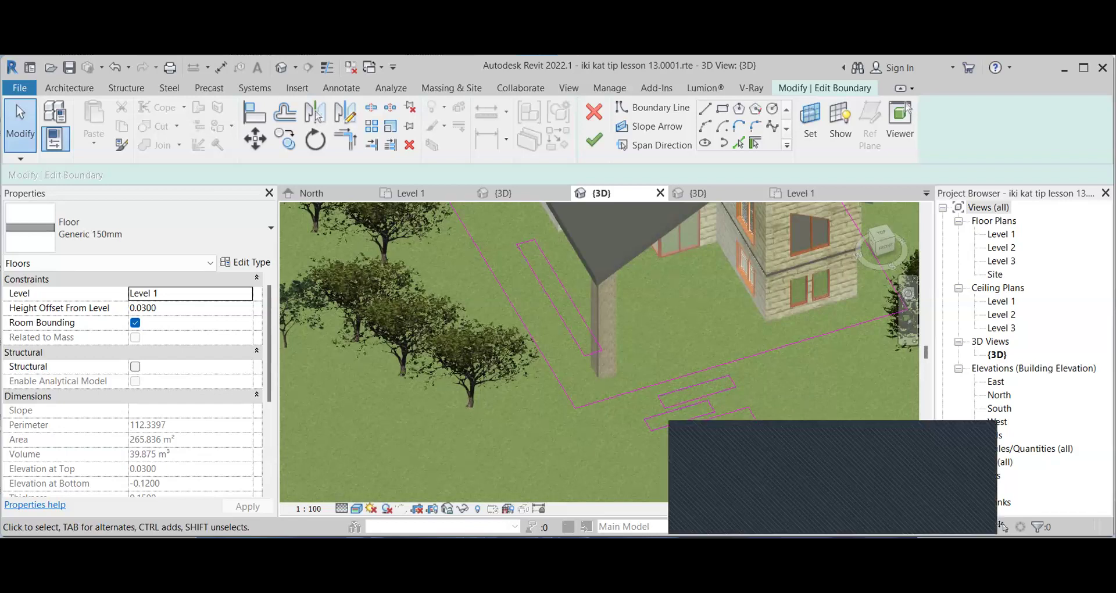
scroll(593, 395, "down", 4)
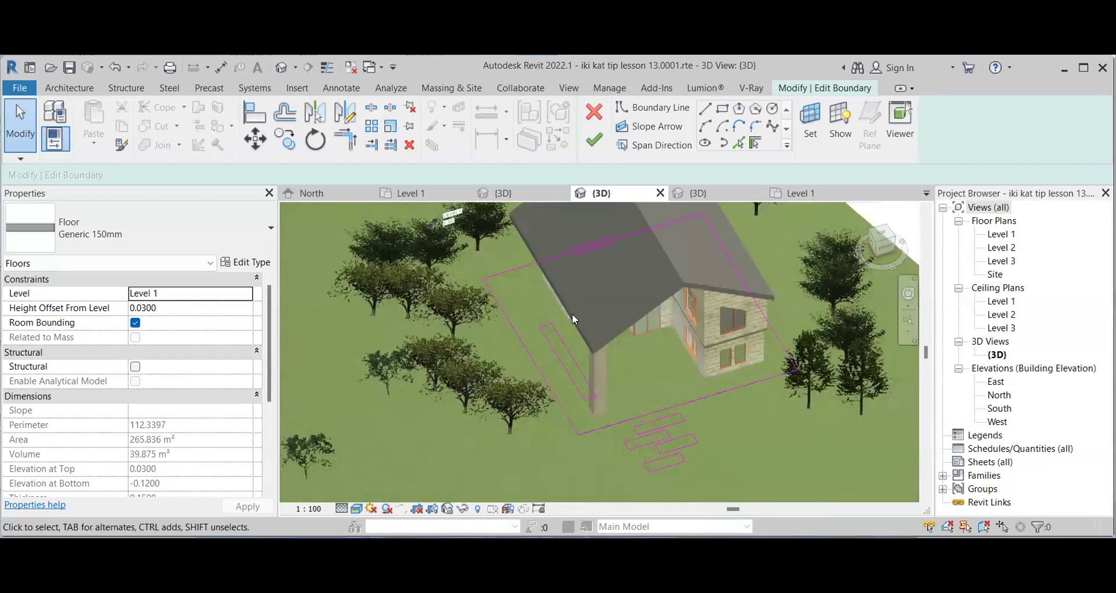
scroll(572, 313, "up", 2)
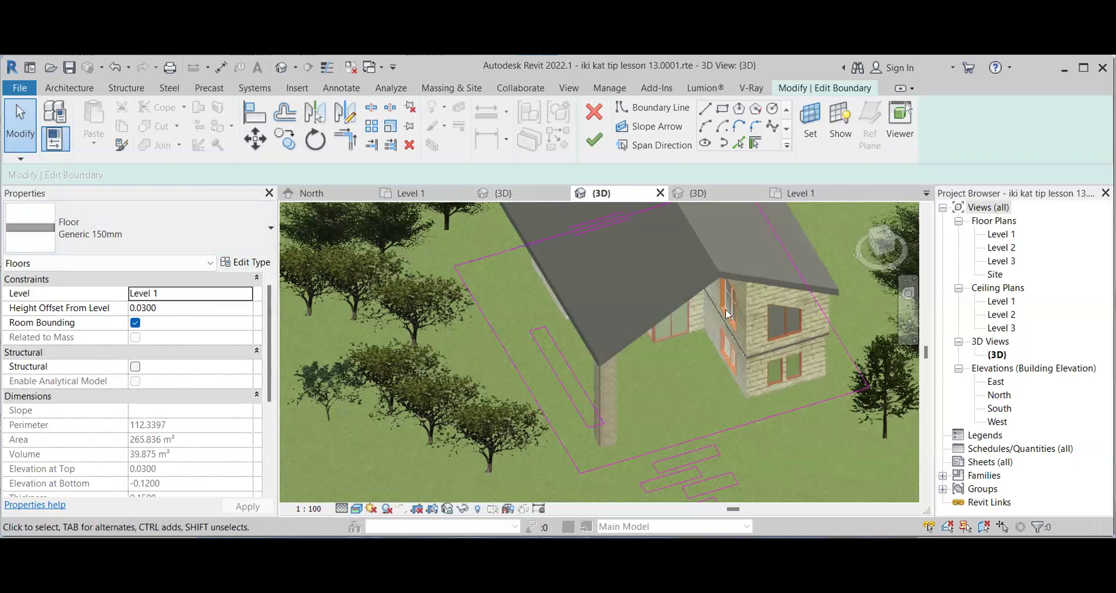
scroll(709, 257, "down", 2)
left_click(593, 140)
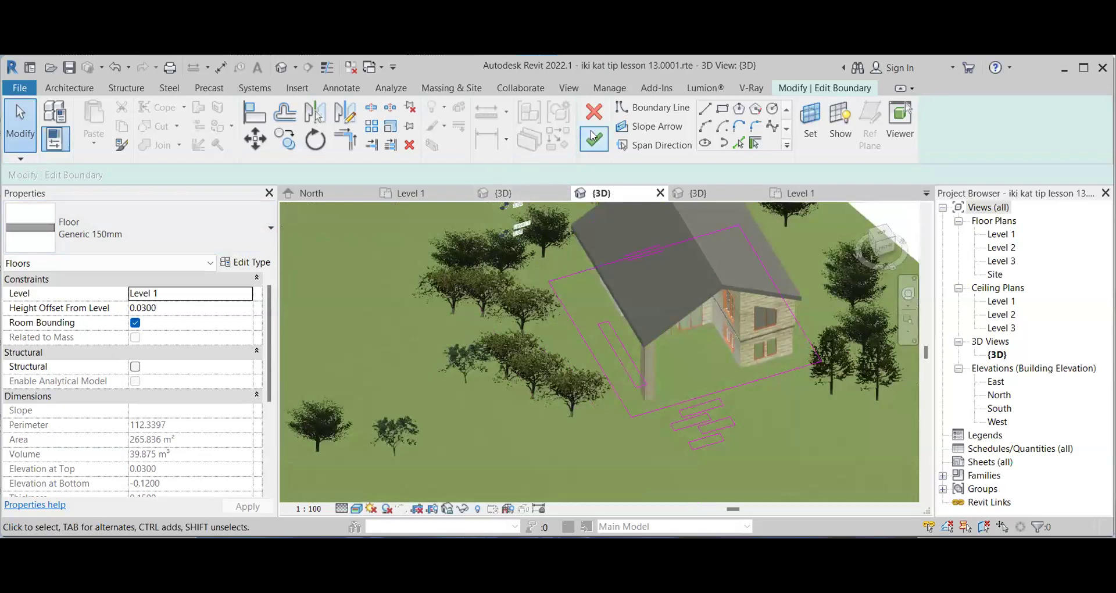
scroll(803, 285, "up", 3)
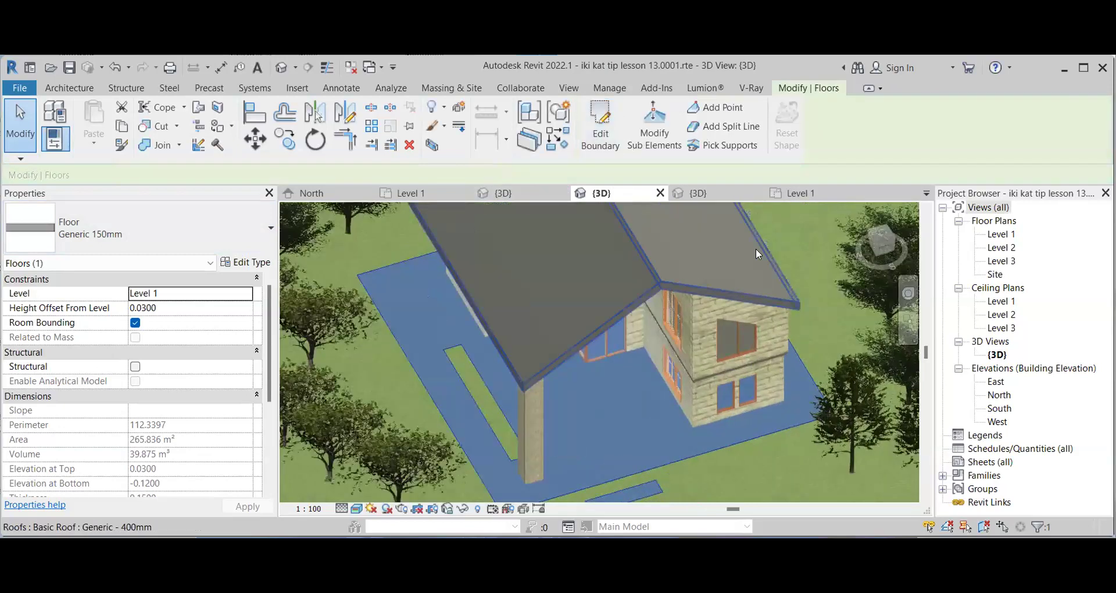
double_click(1001, 234)
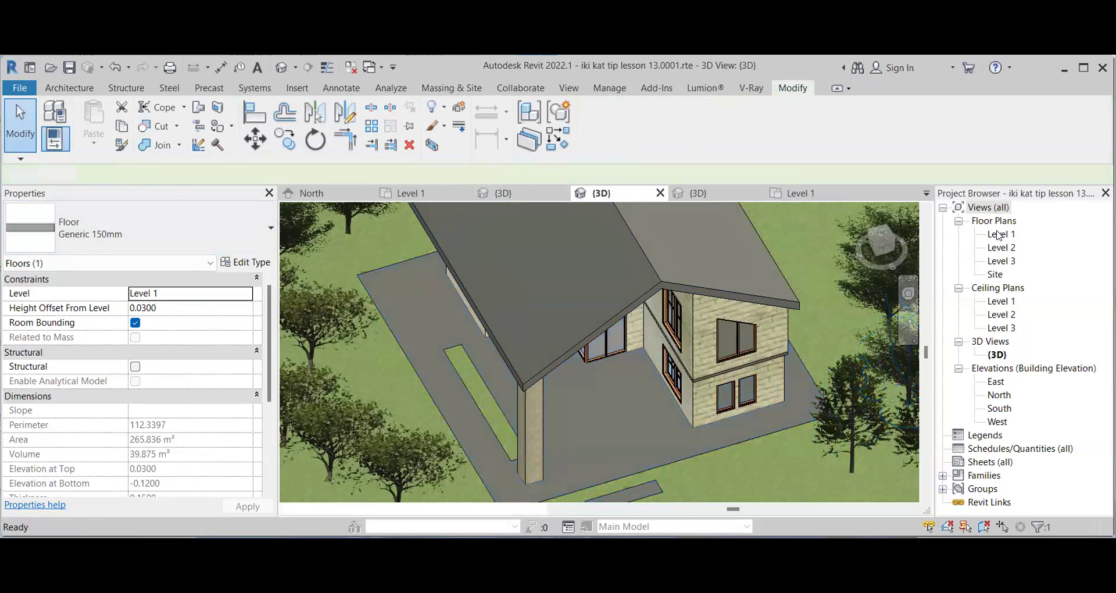
scroll(690, 284, "down", 5)
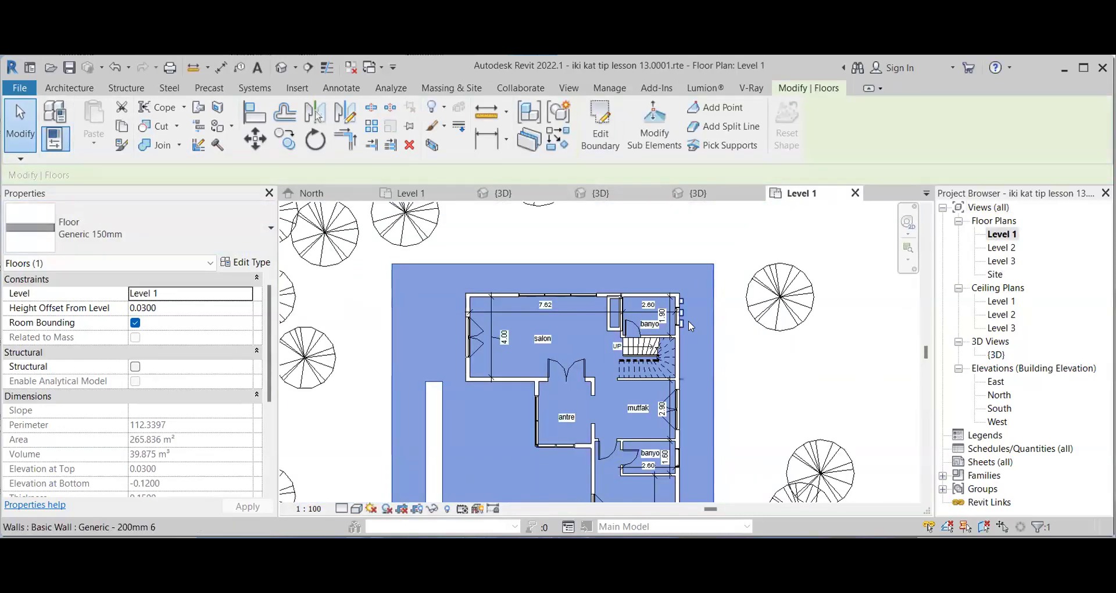
scroll(680, 325, "up", 3)
left_click(678, 329)
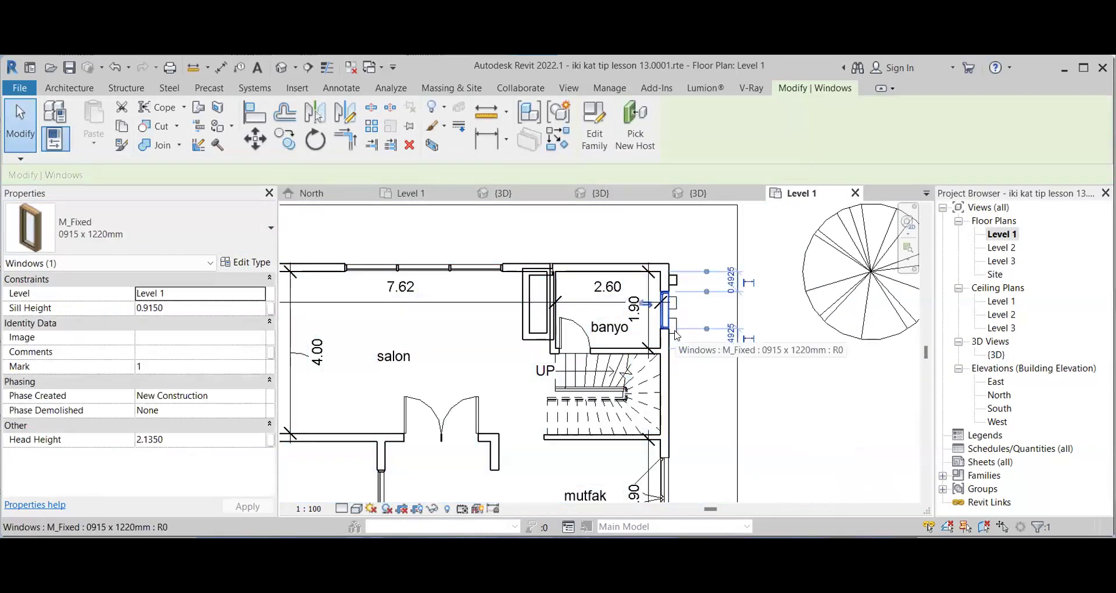
key("Escape")
left_click(679, 327)
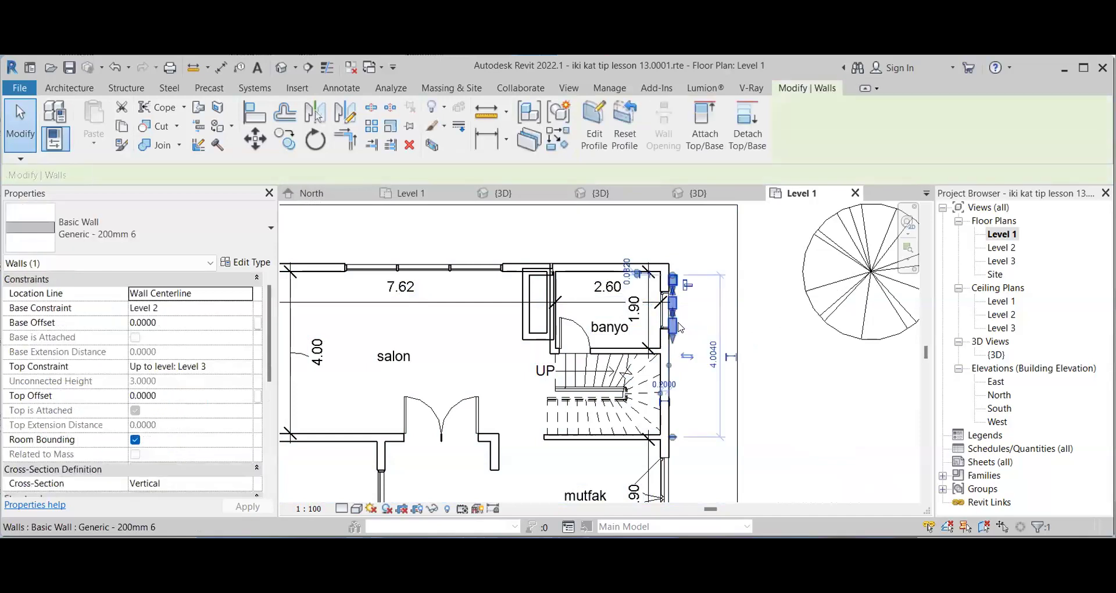
key("Escape")
scroll(597, 222, "down", 3)
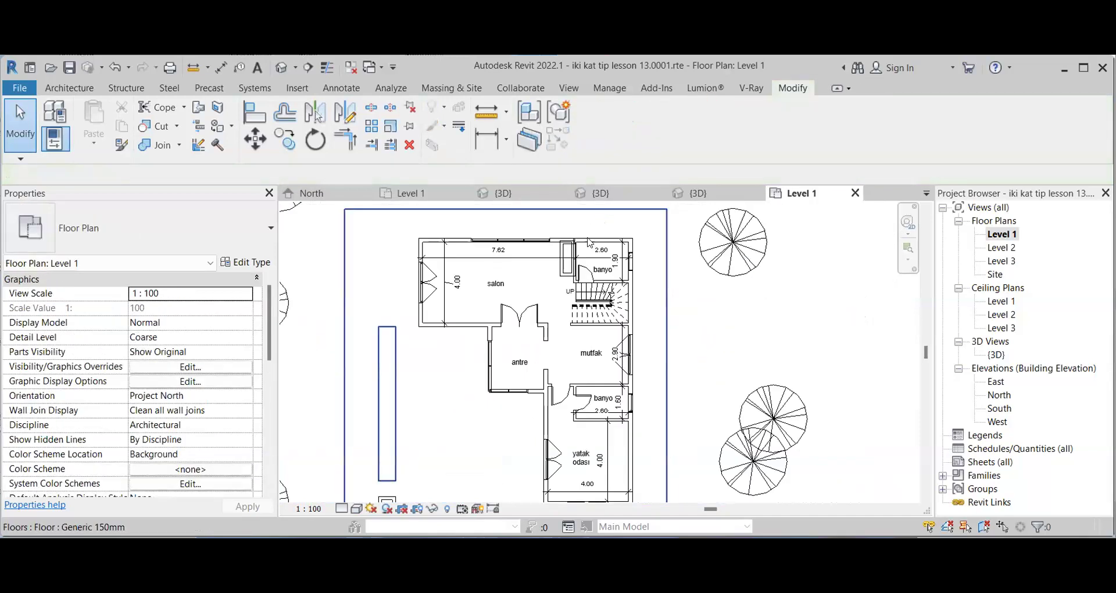
- Place a camera in the salon's lower-left corner aimed toward the stairs, creating 3D View 1
left_click(296, 68)
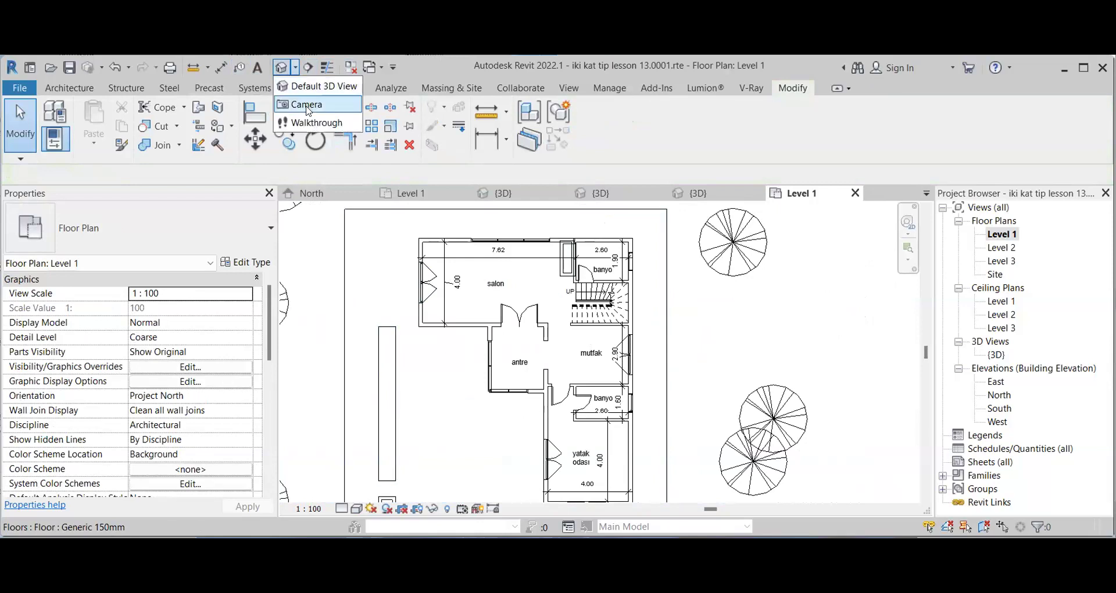
left_click(308, 104)
scroll(465, 291, "up", 3)
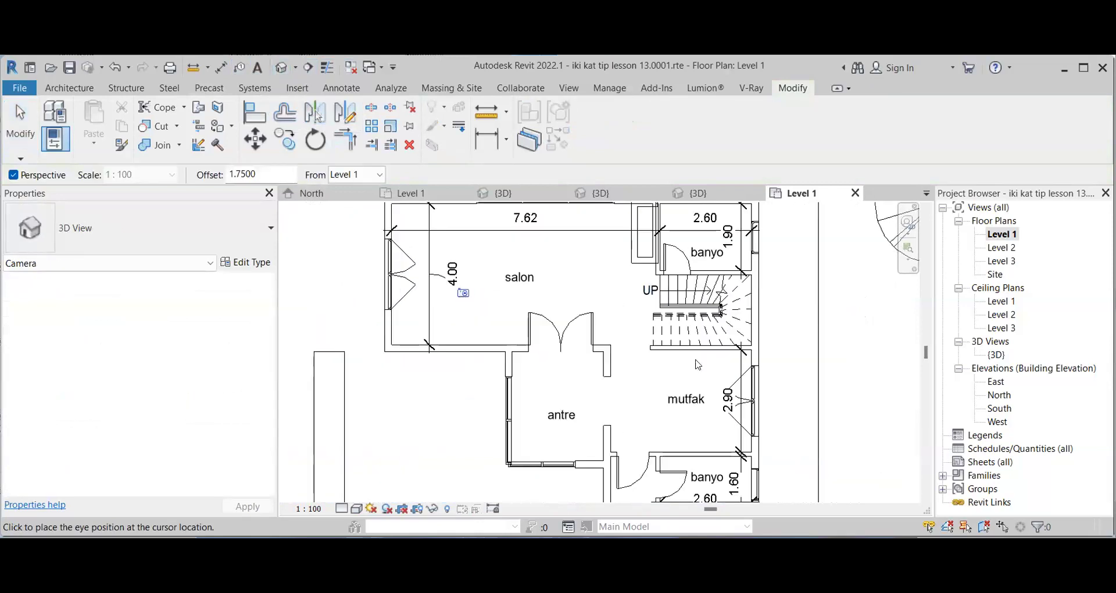
scroll(756, 375, "down", 2)
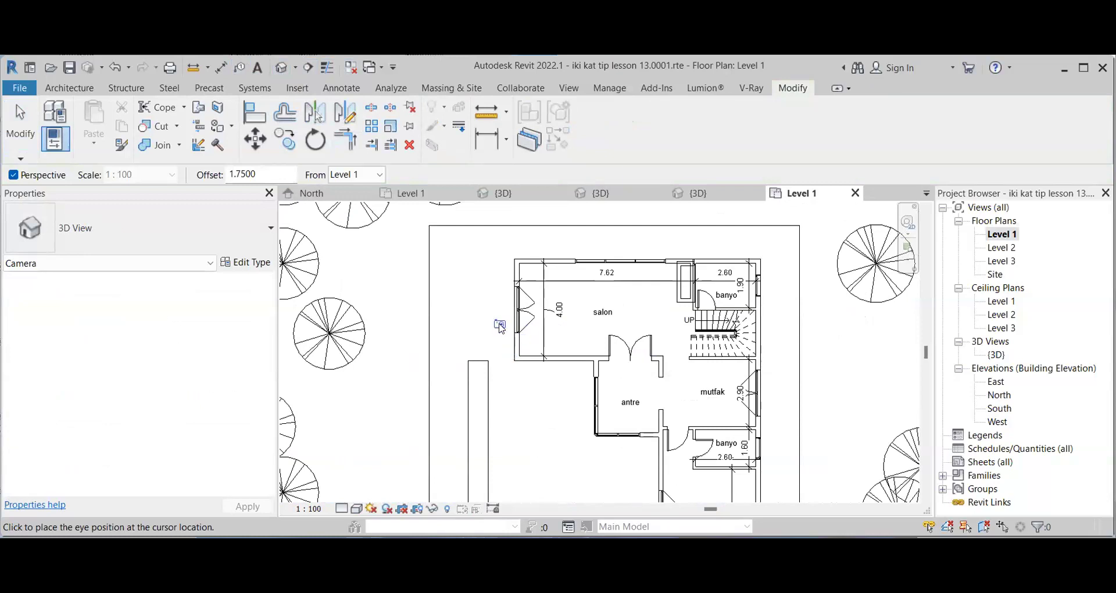
left_click(526, 354)
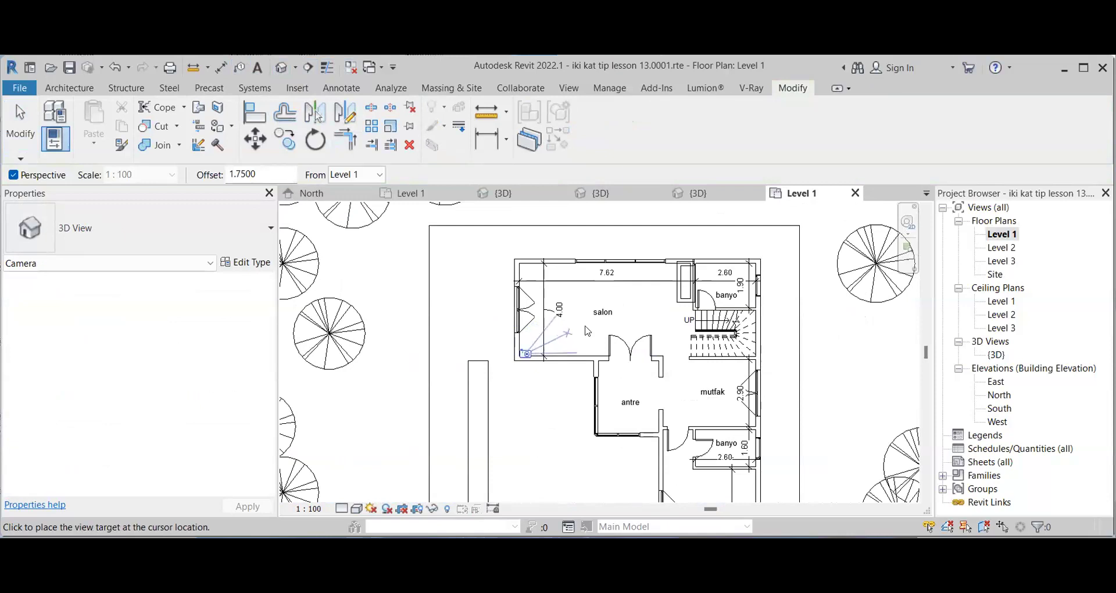
left_click(729, 252)
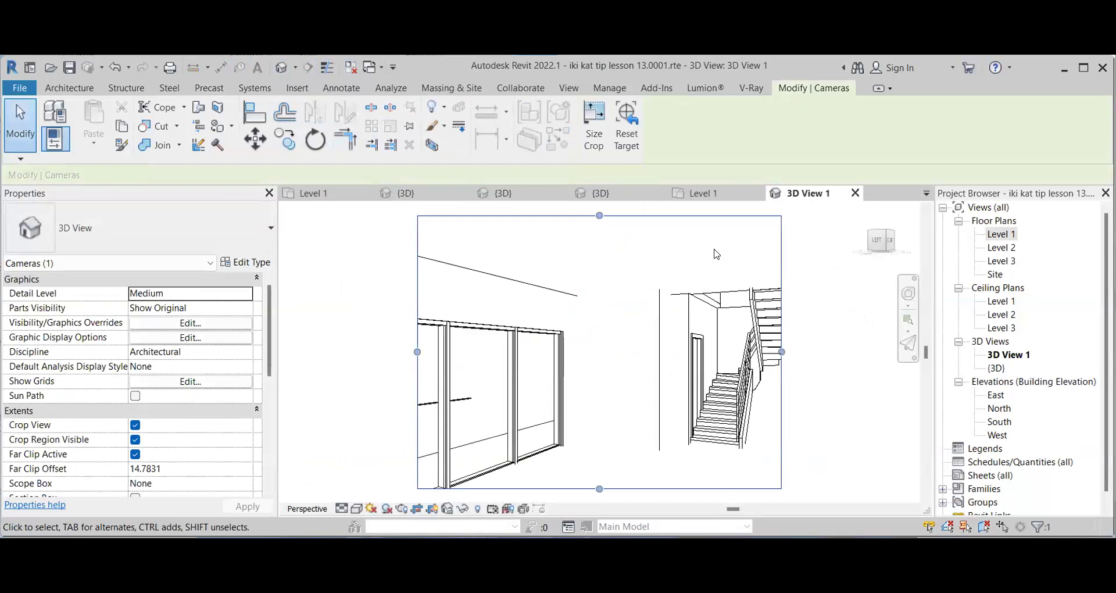
- Set the salon camera view's visual style to Realistic
scroll(616, 344, "down", 1)
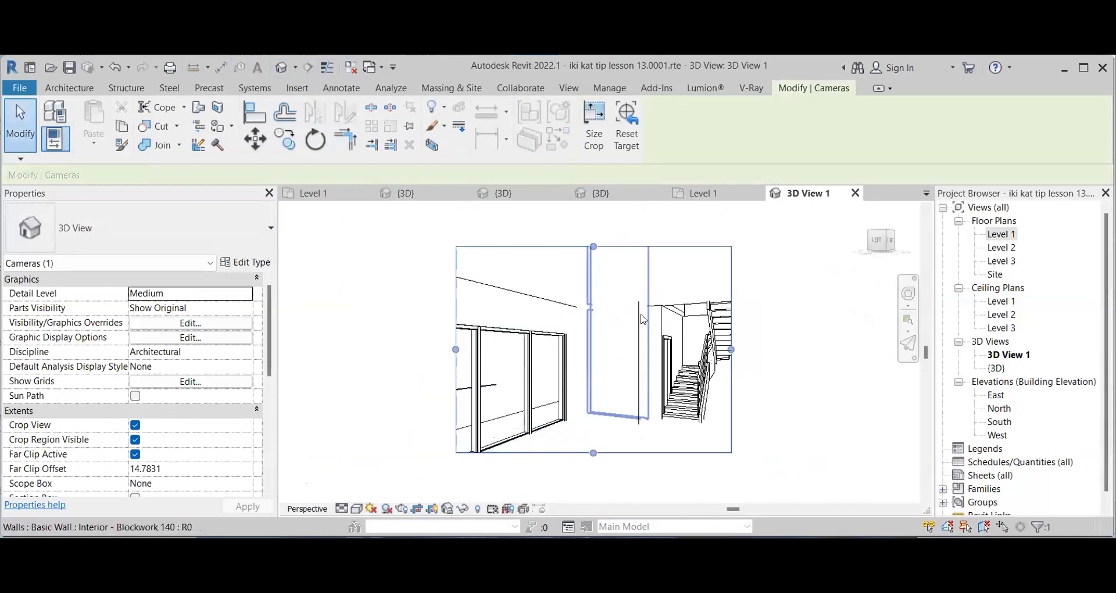
left_click(357, 509)
left_click(451, 491)
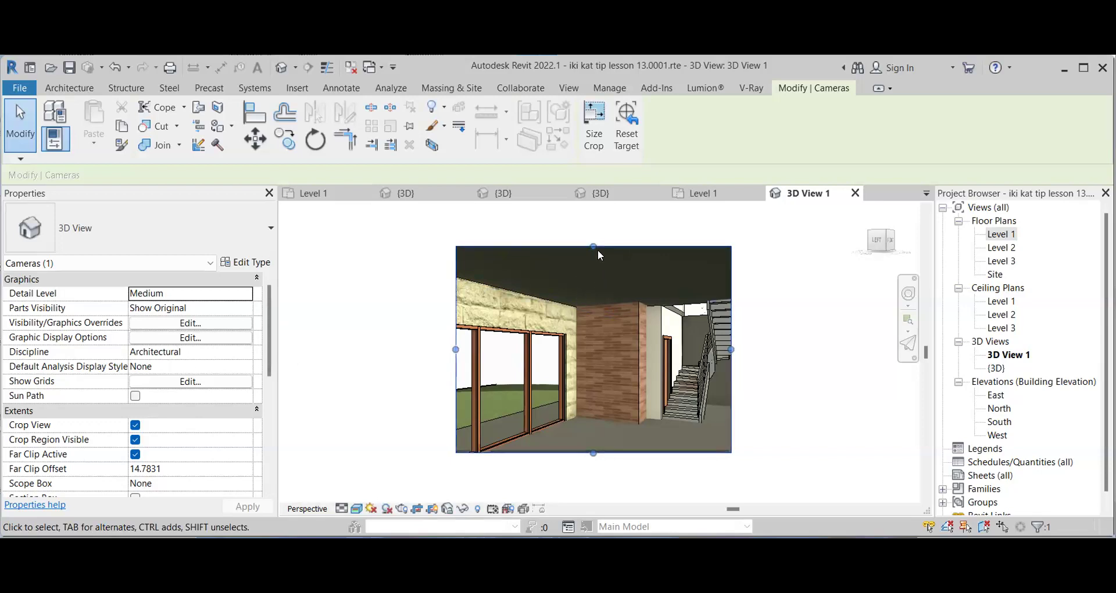
- Extend the crop region outward on top, left, right and bottom, then open {3D}
left_click_drag(591, 244, 593, 226)
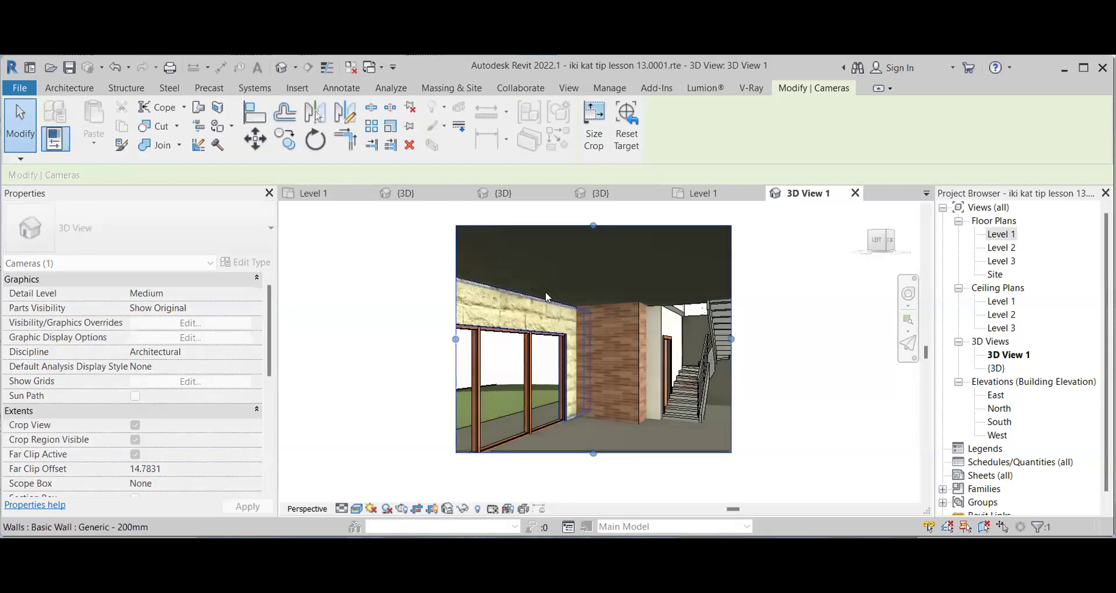
left_click_drag(456, 340, 333, 342)
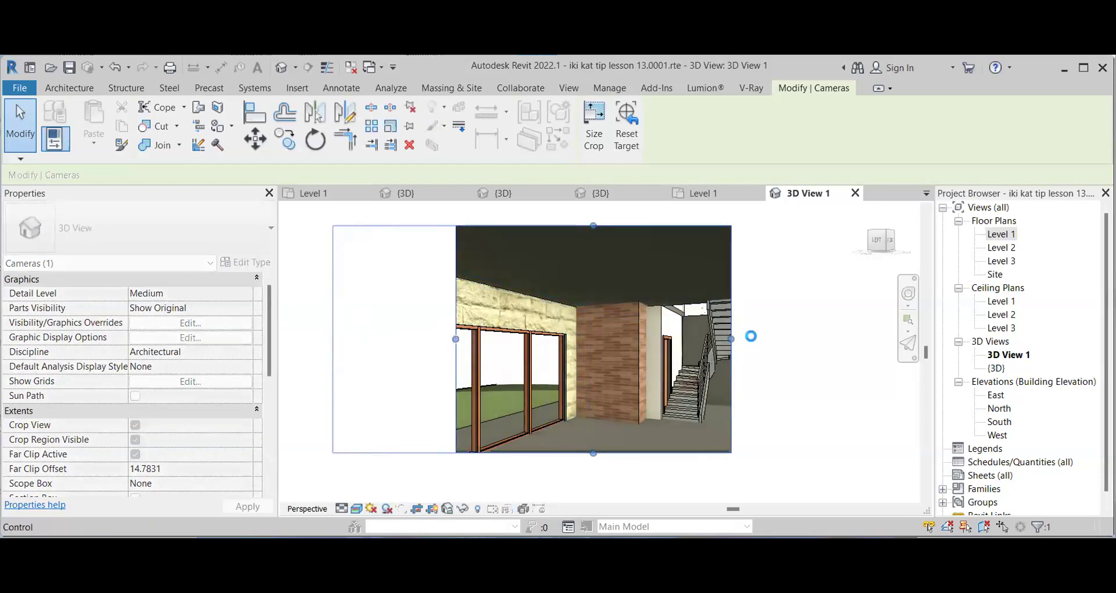
left_click_drag(729, 340, 846, 346)
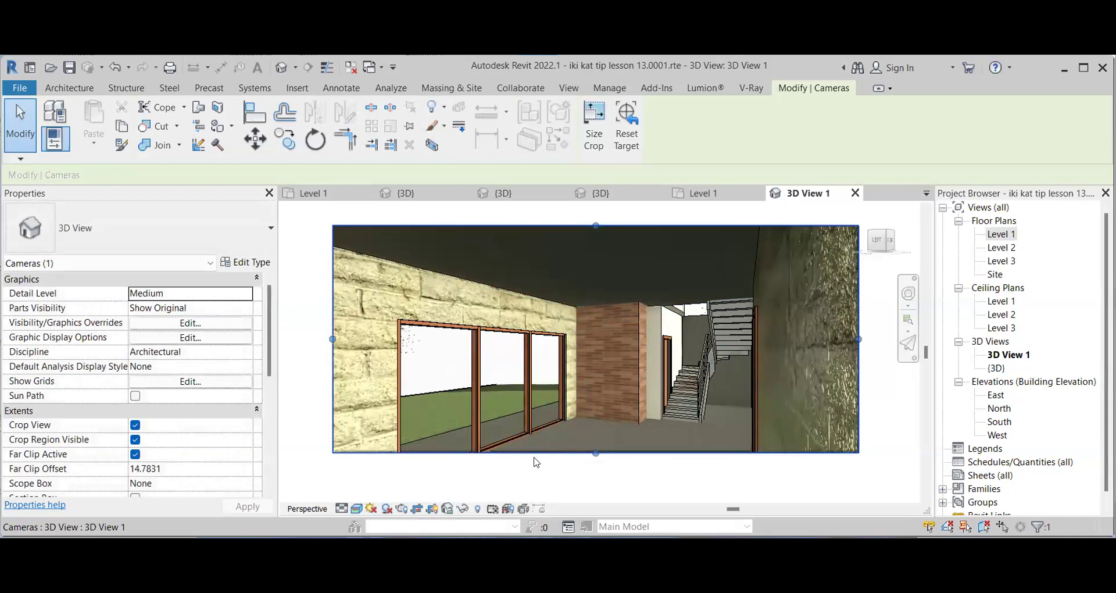
left_click_drag(596, 457, 599, 482)
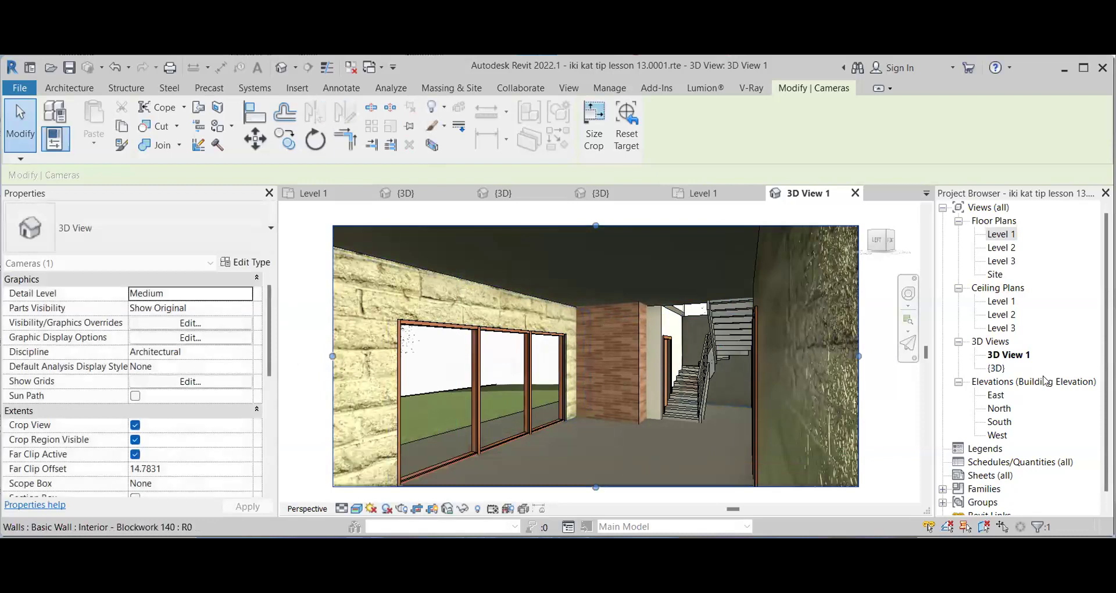
left_click(998, 368)
double_click(998, 368)
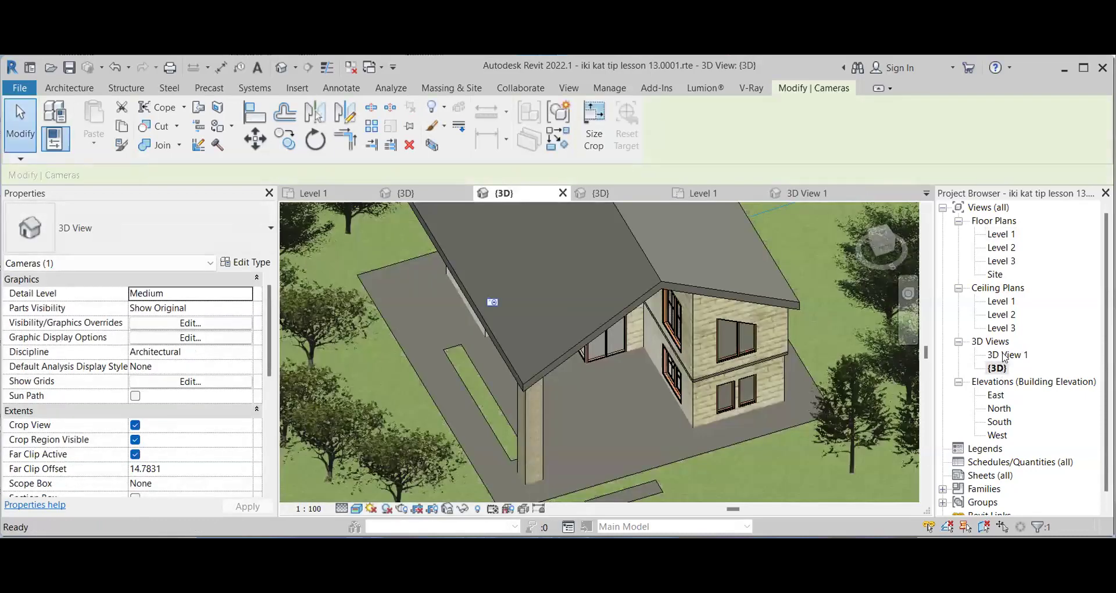
- Reopen 3D View 1 and set its Eye Elevation to 1.5, then 0.2, and apply
double_click(1008, 355)
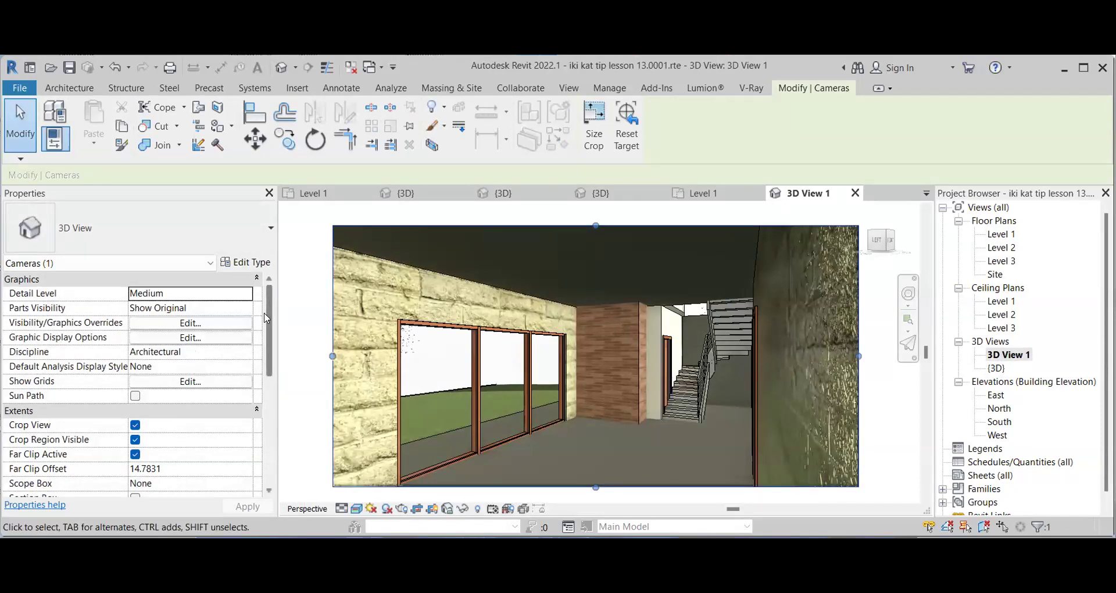
scroll(269, 333, "down", 1)
scroll(269, 333, "down", 4)
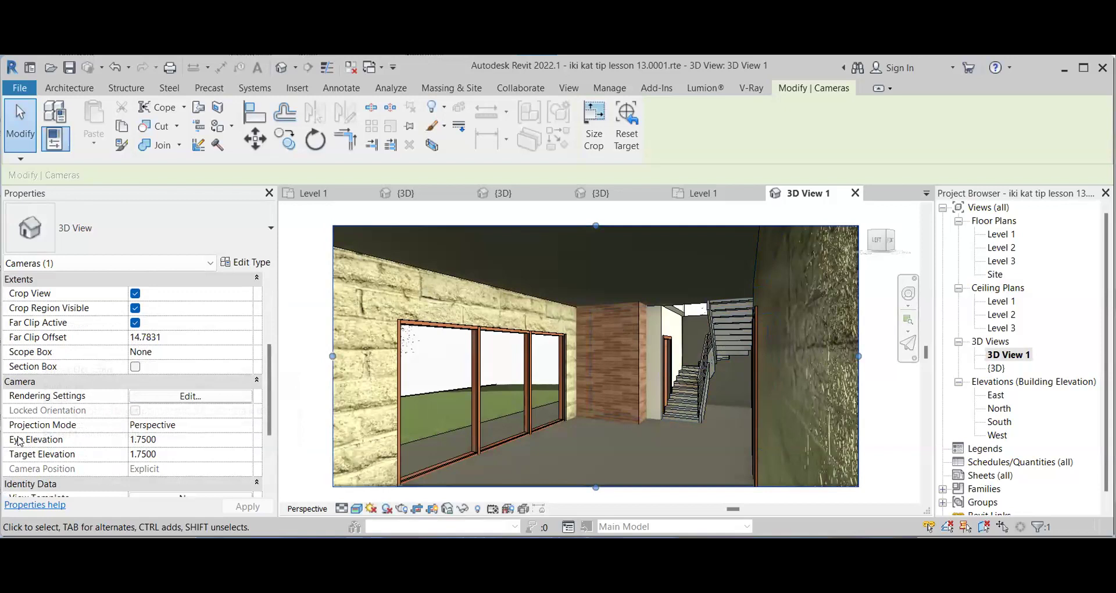
left_click(166, 442)
left_click(139, 442)
double_click(168, 436)
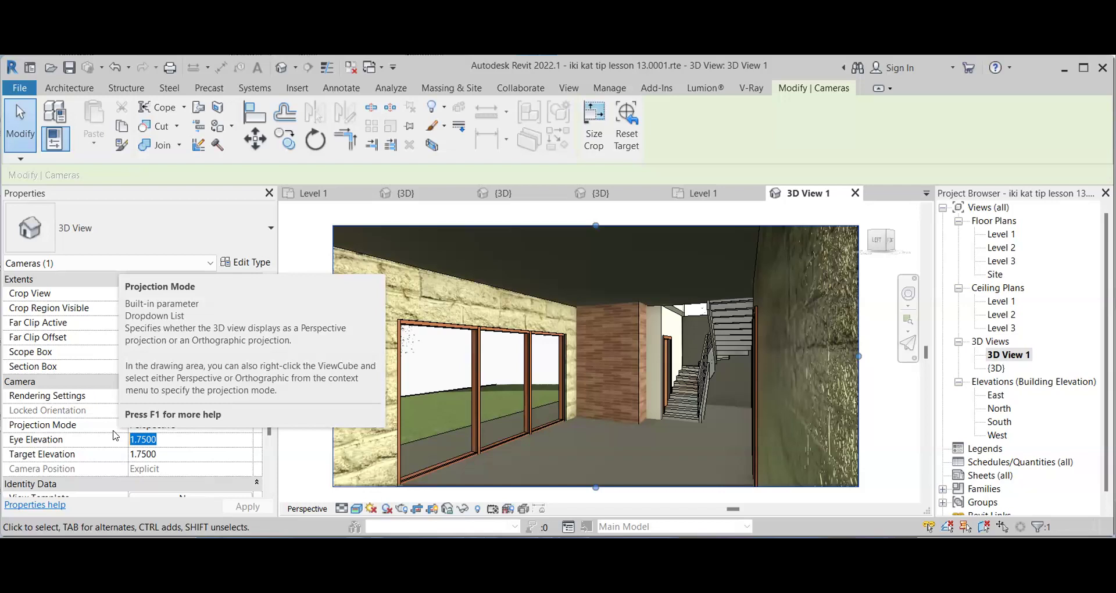
type("1.5")
key("Return")
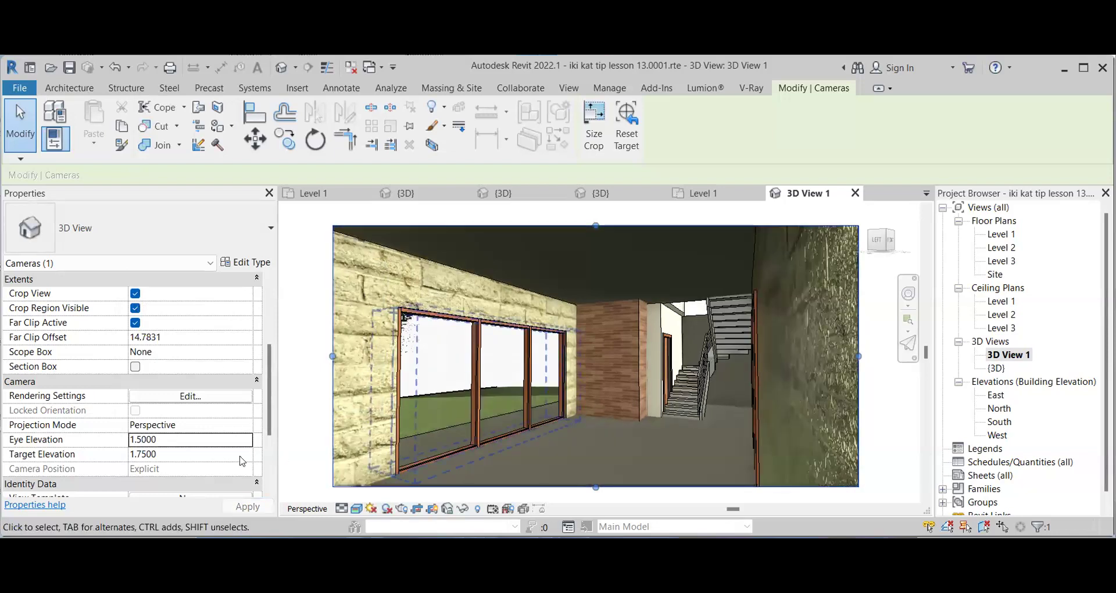
double_click(138, 446)
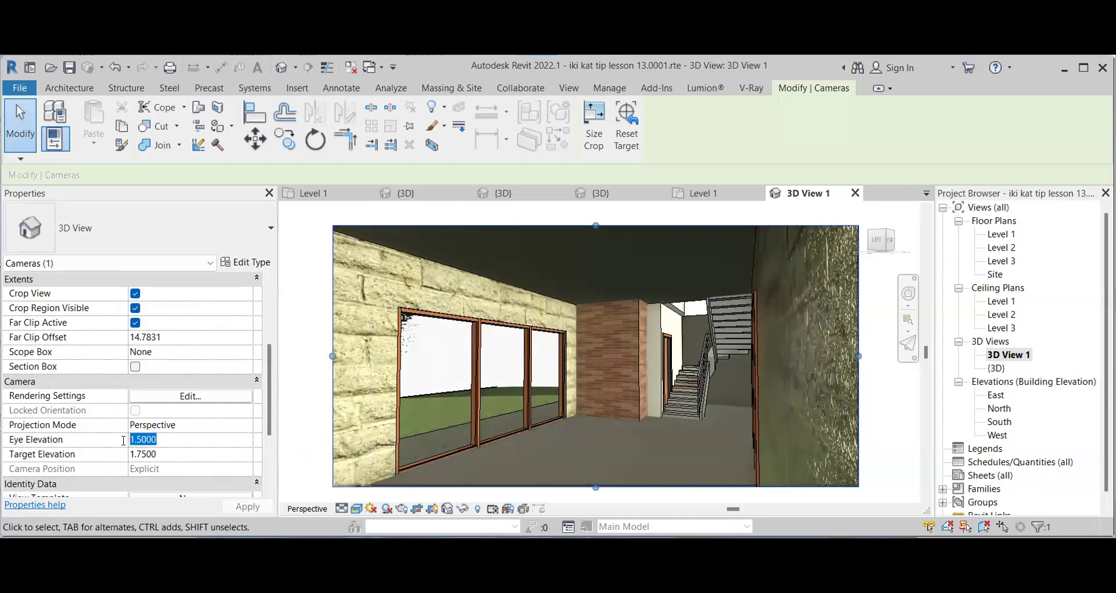
type(".2")
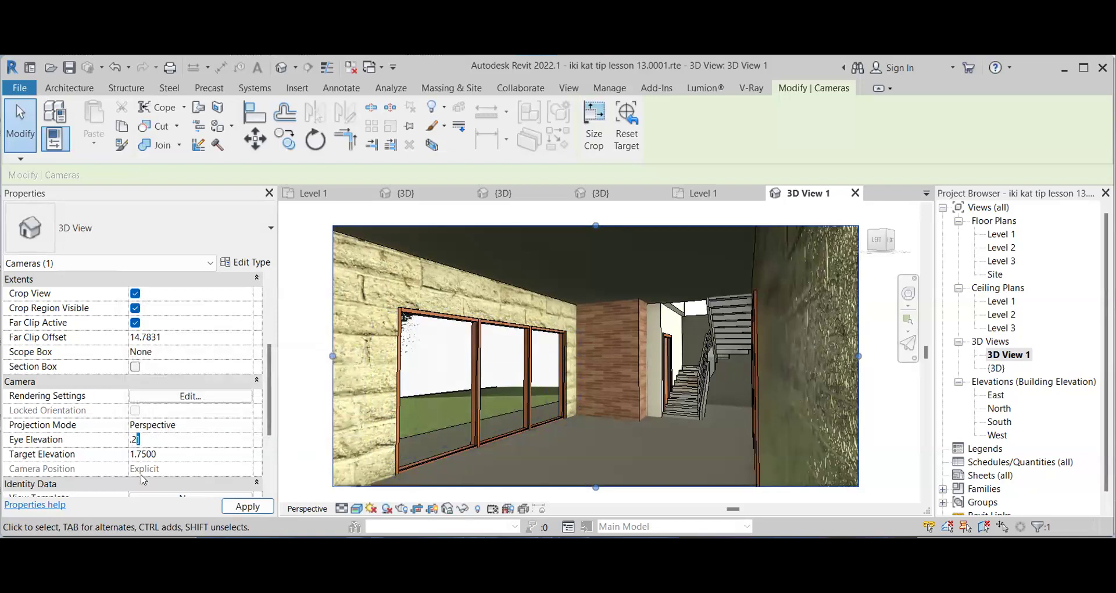
left_click(247, 506)
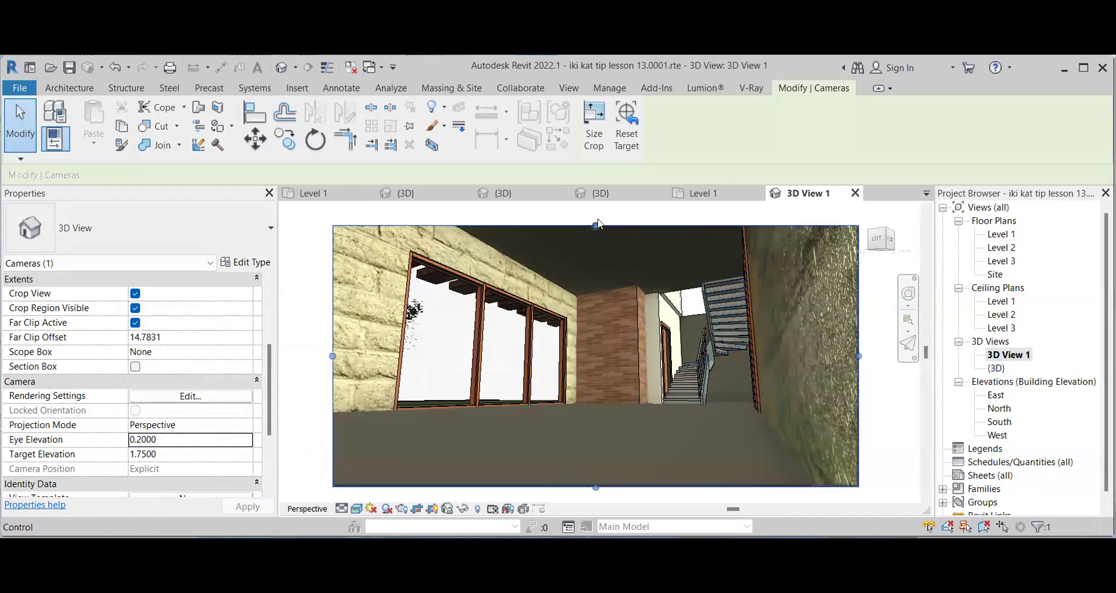
- Raise the crop frame's top edge in several drags and its bottom edge to show more ceiling
left_click_drag(597, 231, 603, 214)
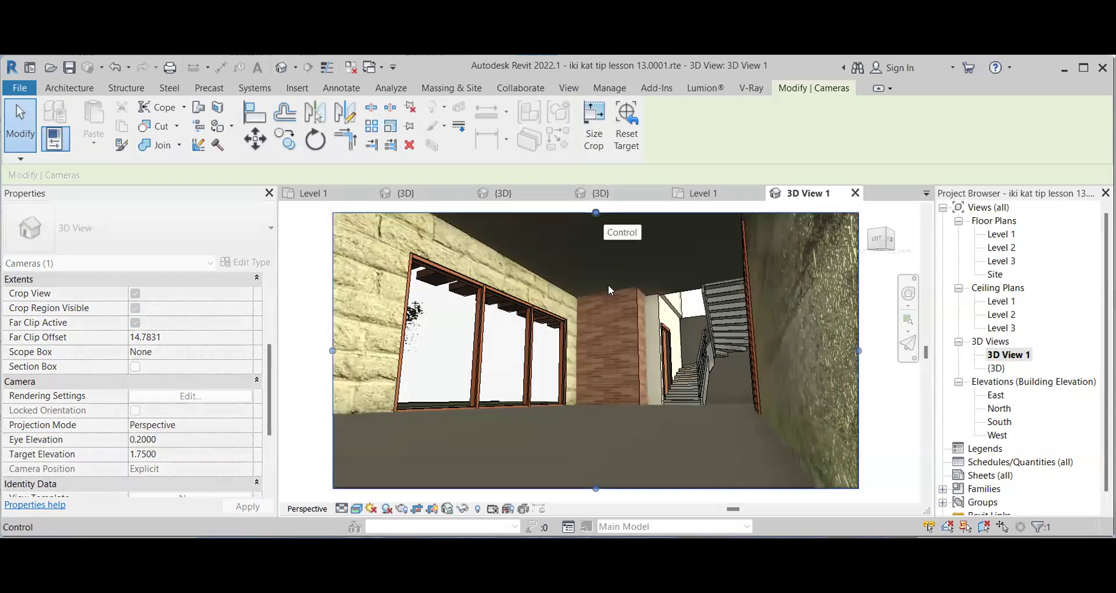
left_click_drag(596, 489, 590, 419)
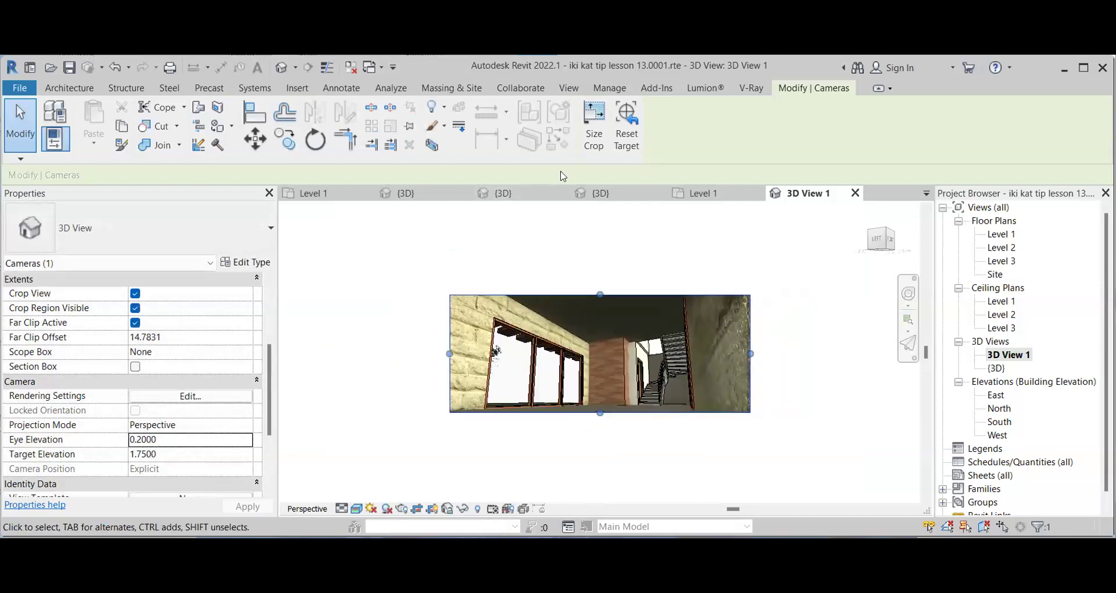
scroll(609, 258, "up", 2)
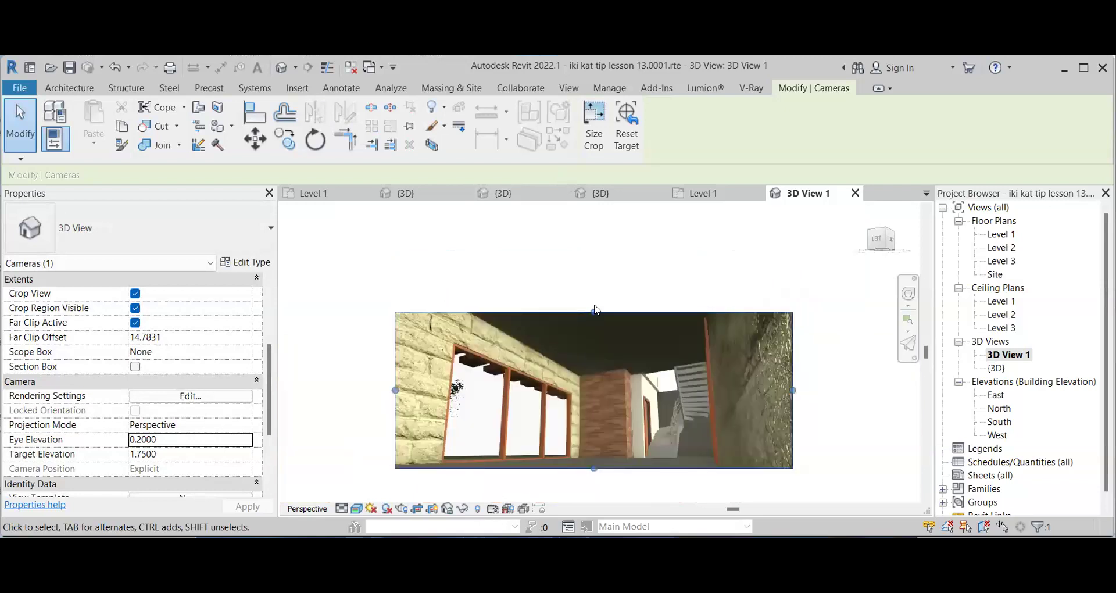
left_click_drag(594, 312, 596, 253)
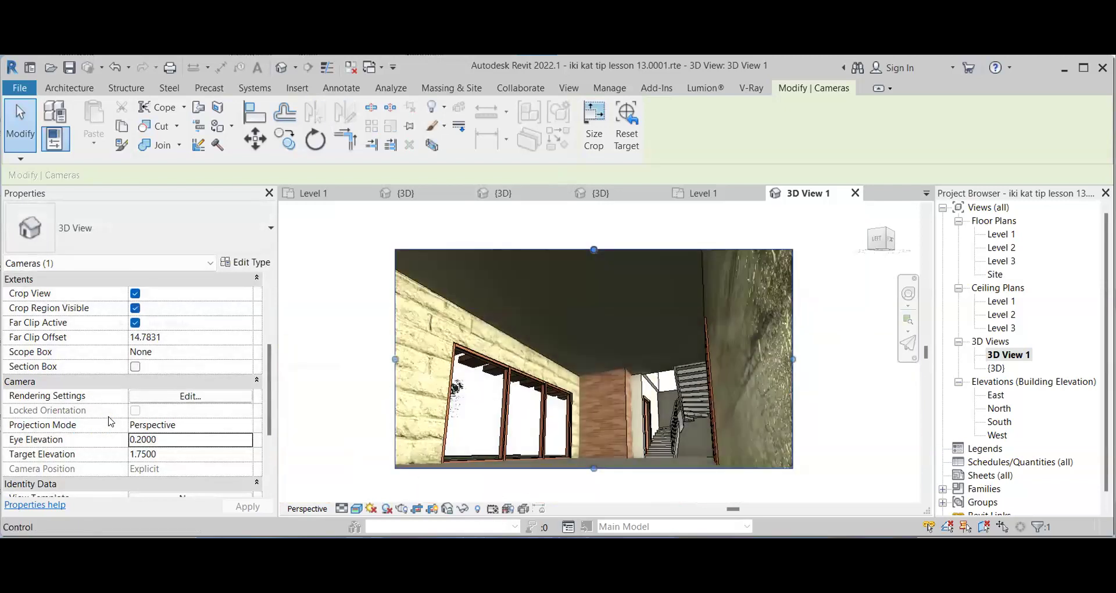
left_click_drag(593, 254, 593, 228)
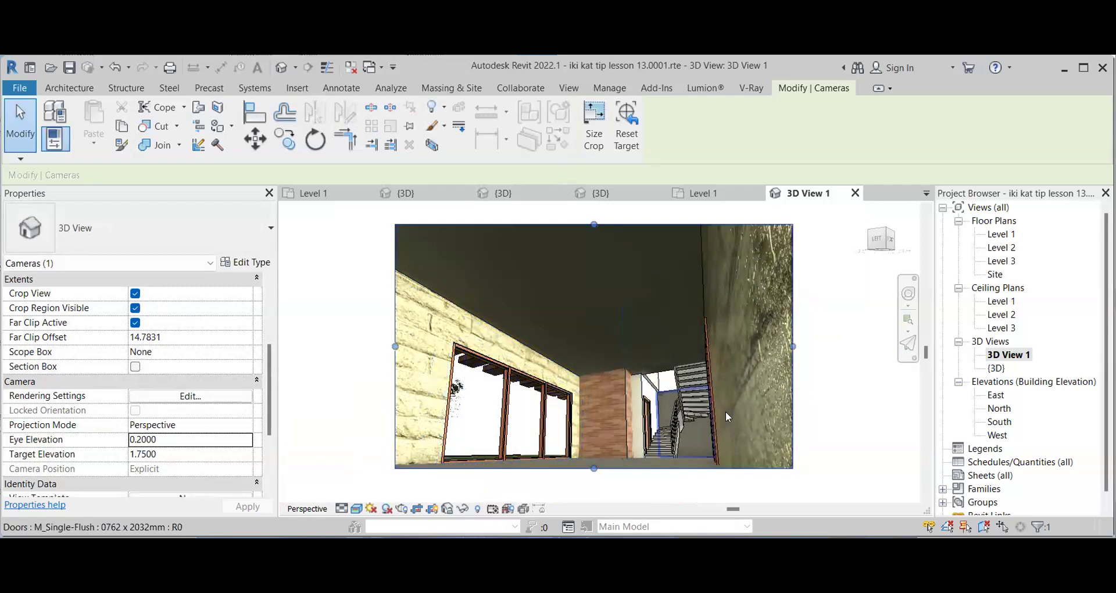
- Tilt the camera toward the ceiling, raise it to eye elevation 4.8055, and widen the crop right
left_click(908, 296)
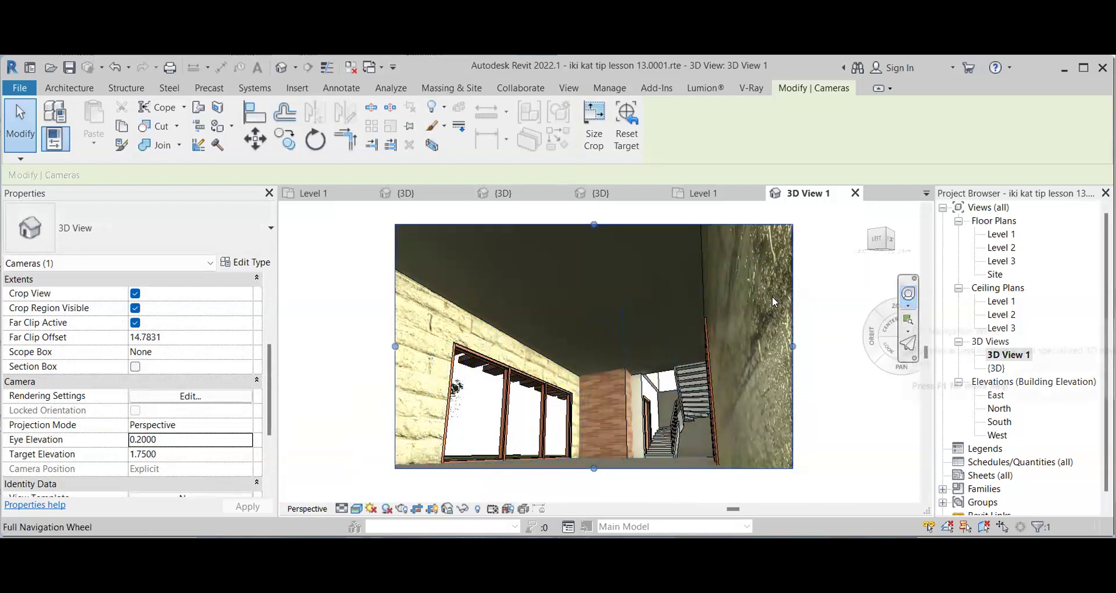
left_click_drag(717, 310, 621, 411)
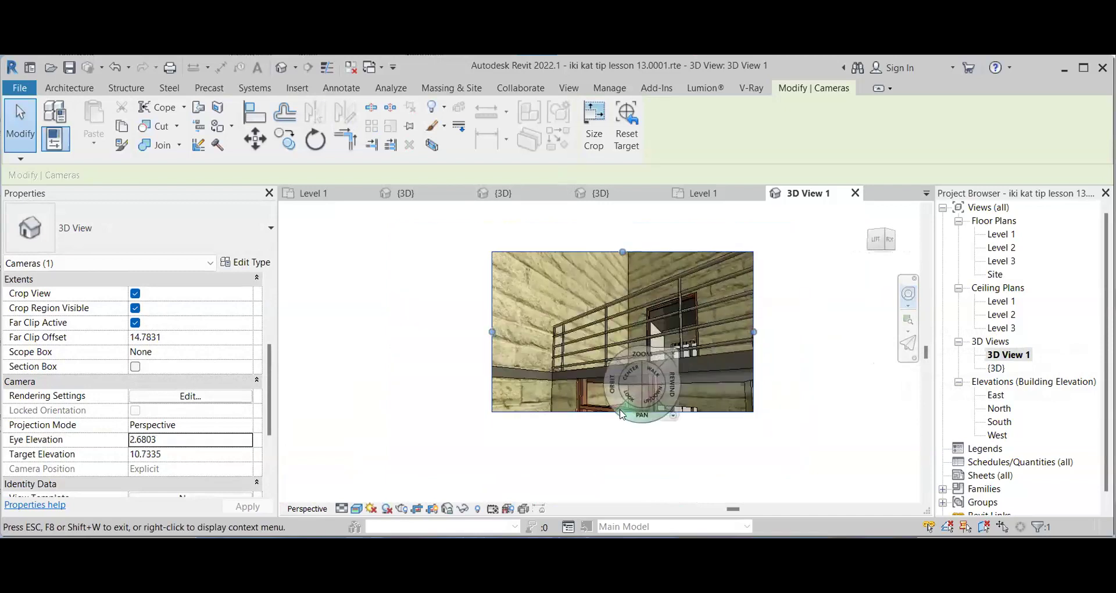
scroll(599, 349, "down", 3)
scroll(607, 368, "up", 1)
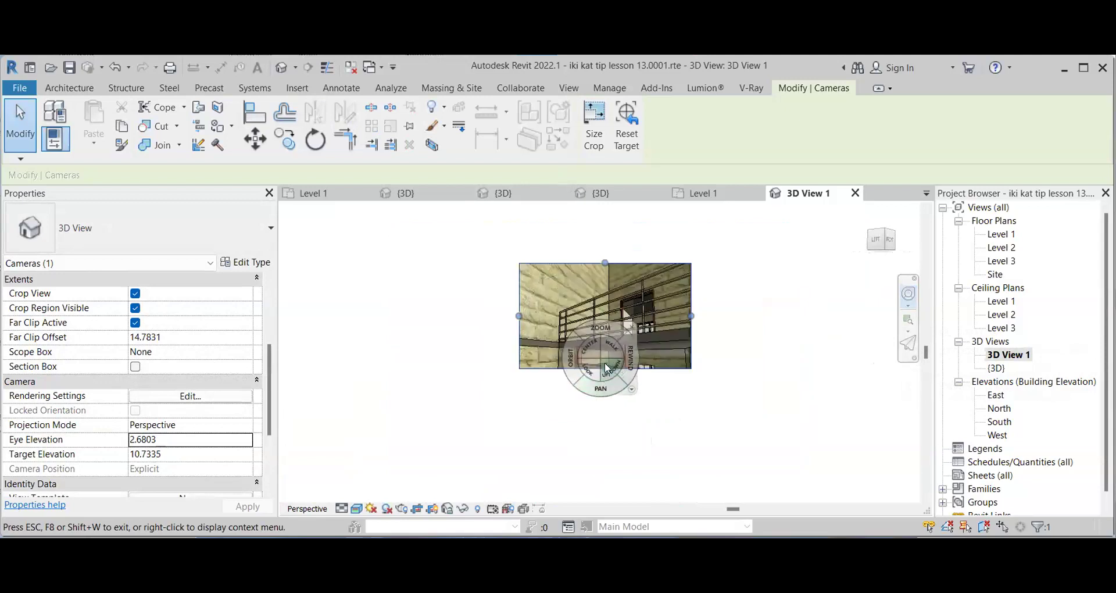
left_click_drag(608, 368, 606, 356)
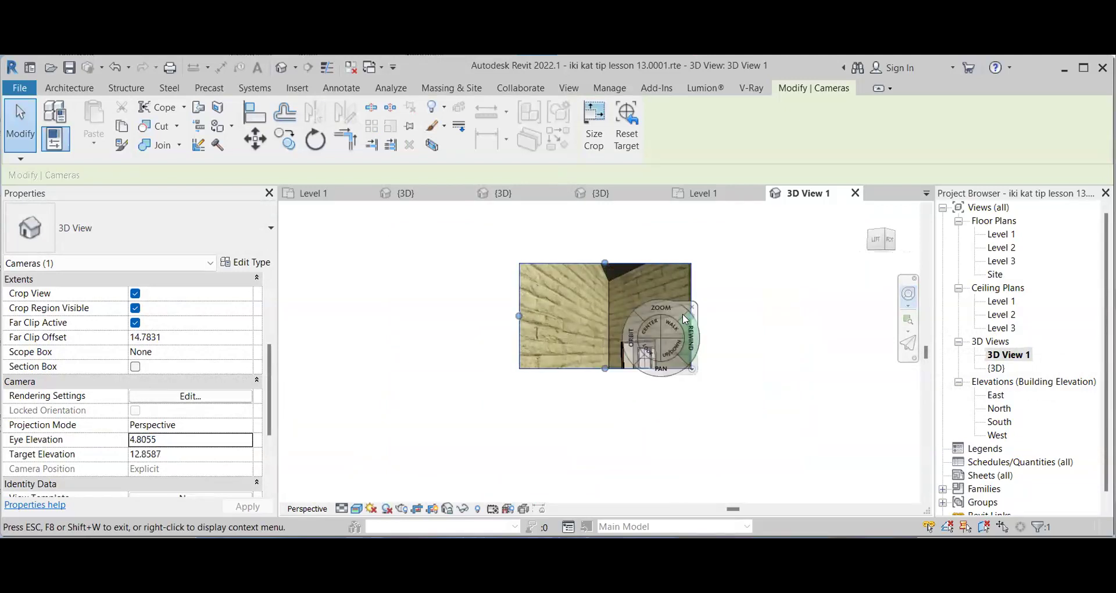
left_click_drag(691, 316, 790, 316)
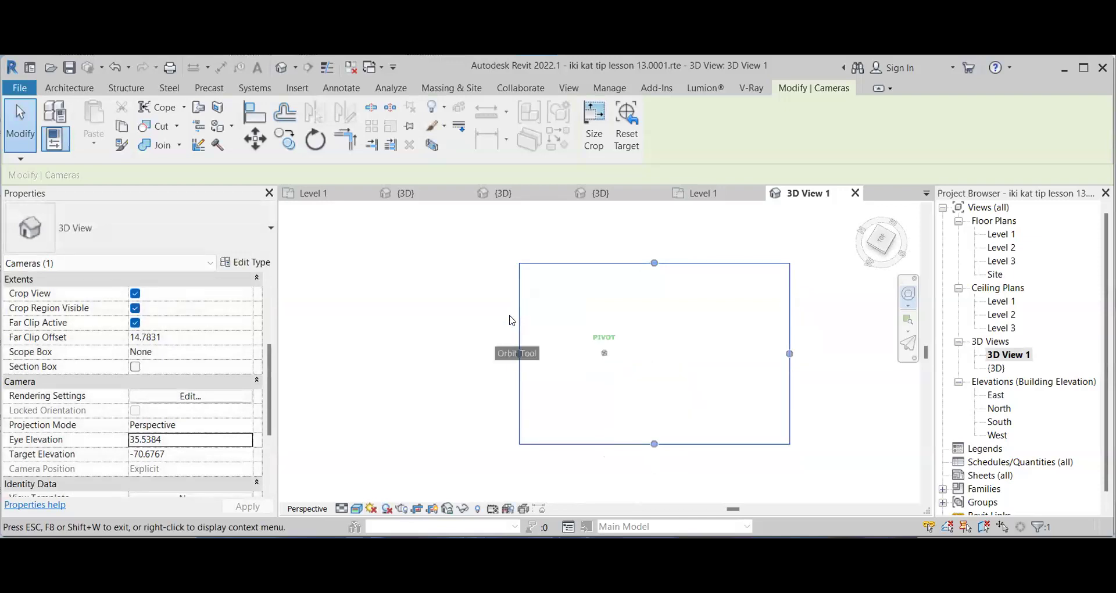
- Rewind to the earlier camera at eye elevation 29.9871, switch to Hidden Line, and deselect the crop
left_click_drag(520, 363, 447, 365)
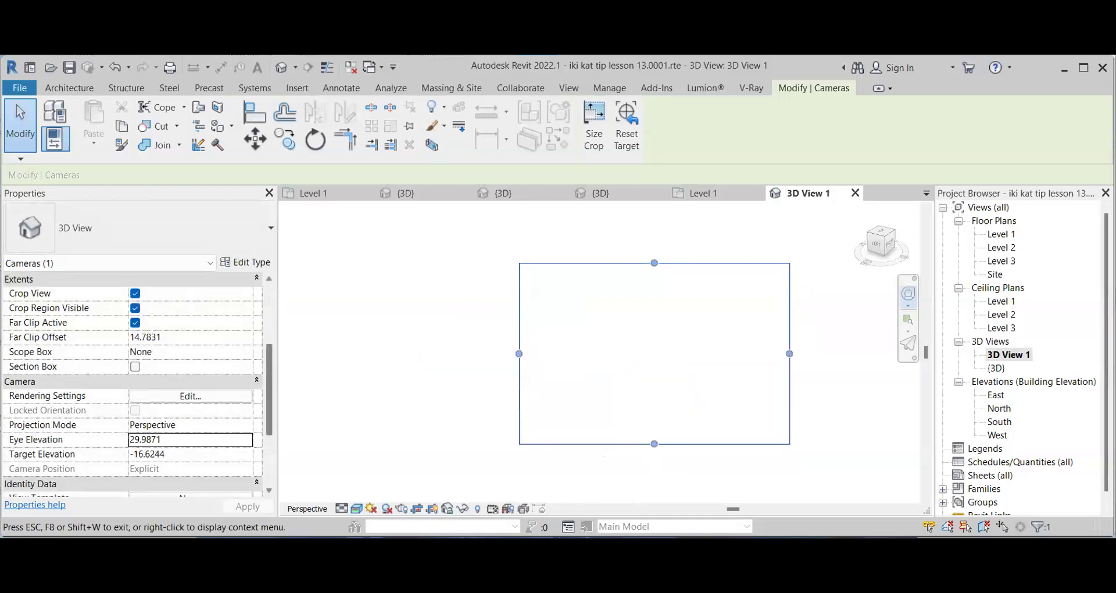
left_click(357, 509)
left_click(378, 446)
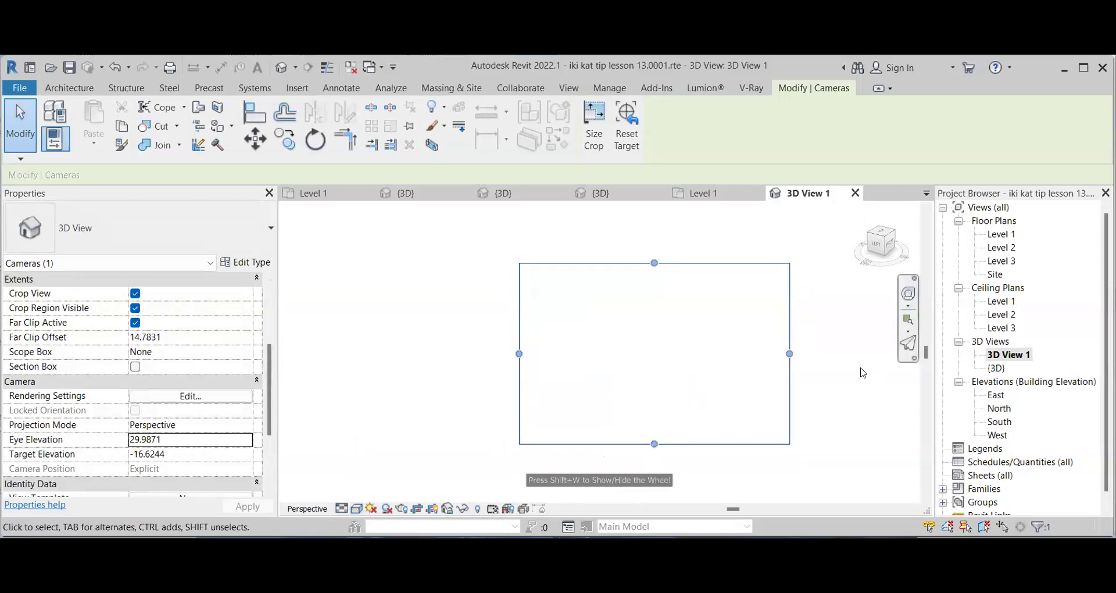
left_click(553, 342)
scroll(550, 334, "down", 3)
- Launch the Full Navigation Wheel and step back to an earlier camera view
scroll(654, 357, "up", 2)
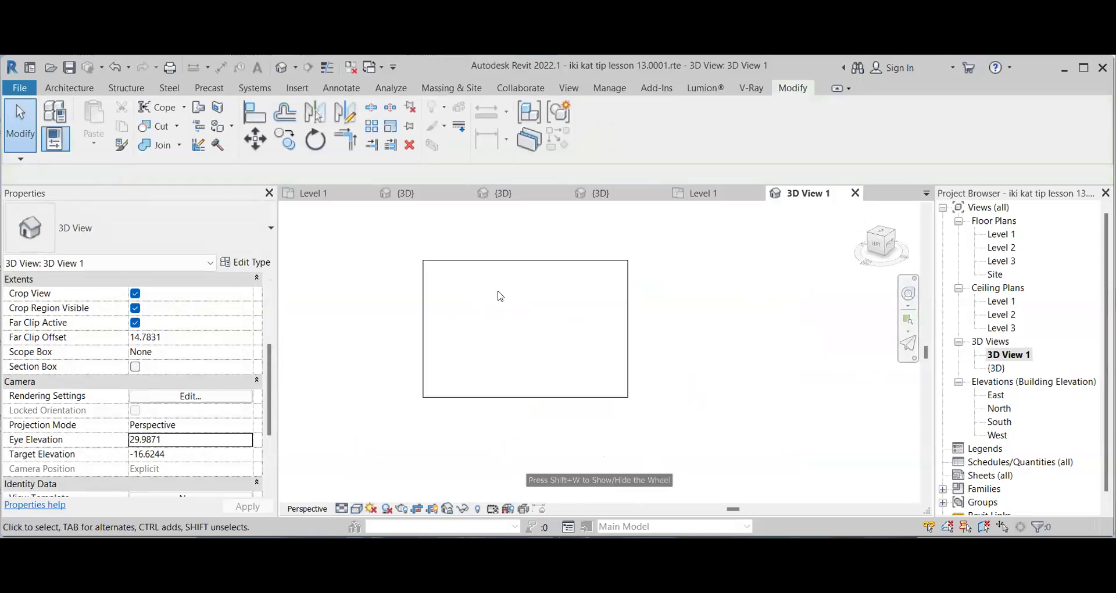
scroll(500, 297, "up", 3)
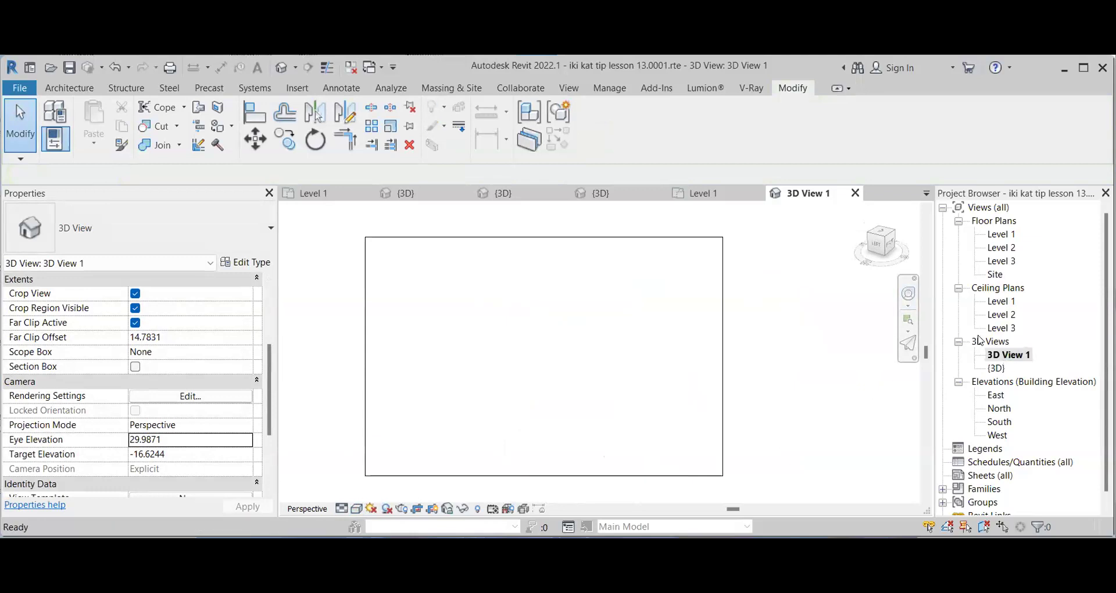
left_click(909, 306)
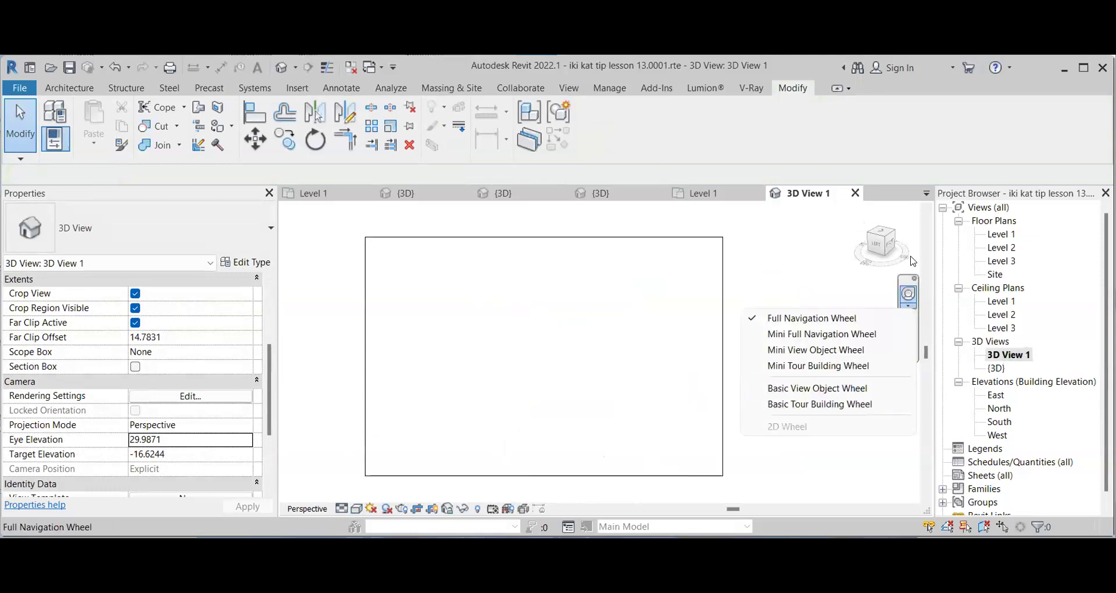
left_click(909, 293)
left_click(865, 323)
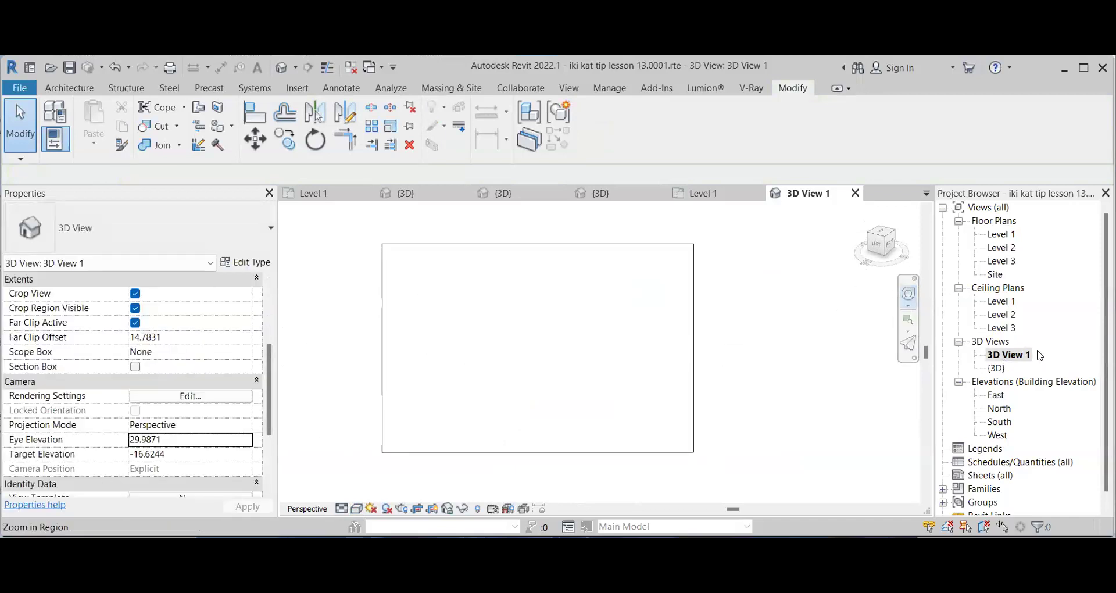
- Rewind further through the camera history and adjust height back to eye elevation 0.2000
left_click(909, 306)
left_click(808, 316)
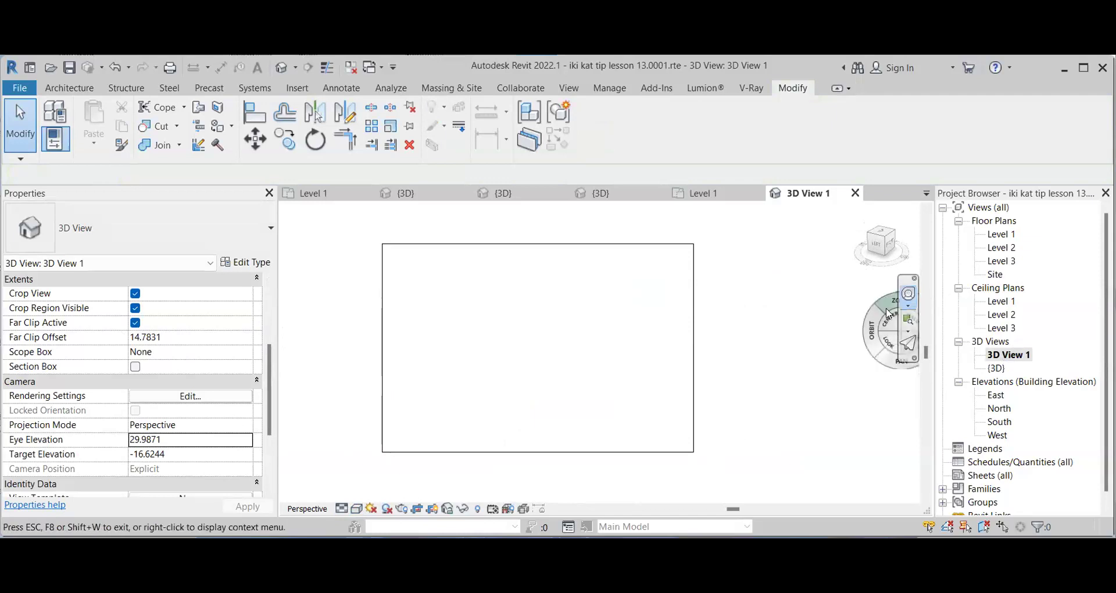
left_click_drag(804, 310, 489, 325)
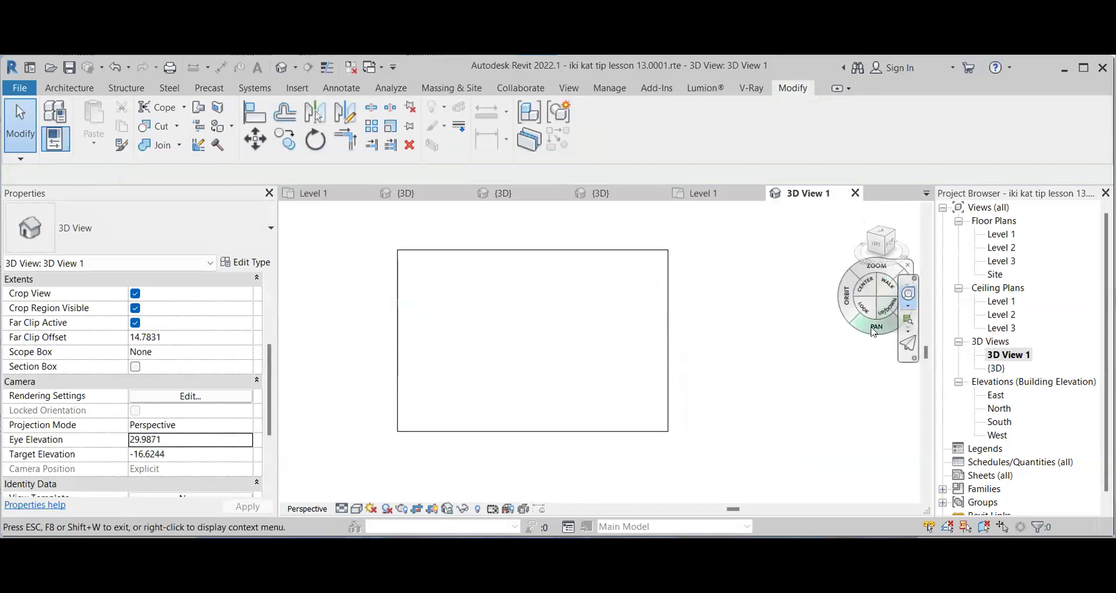
left_click(750, 324)
left_click_drag(750, 325, 461, 337)
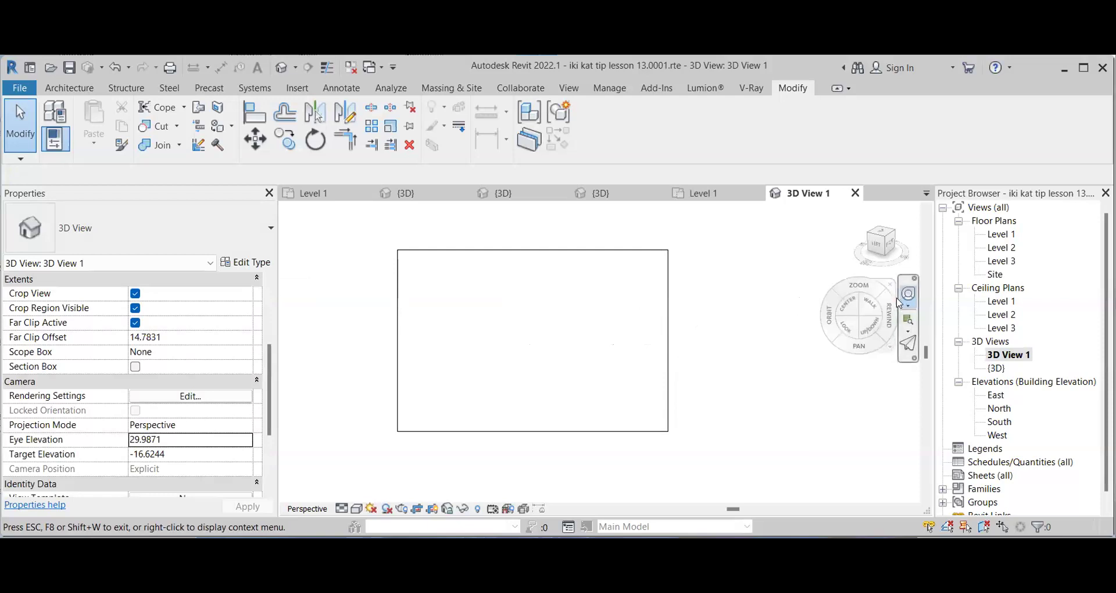
left_click_drag(888, 320, 332, 324)
left_click(878, 336)
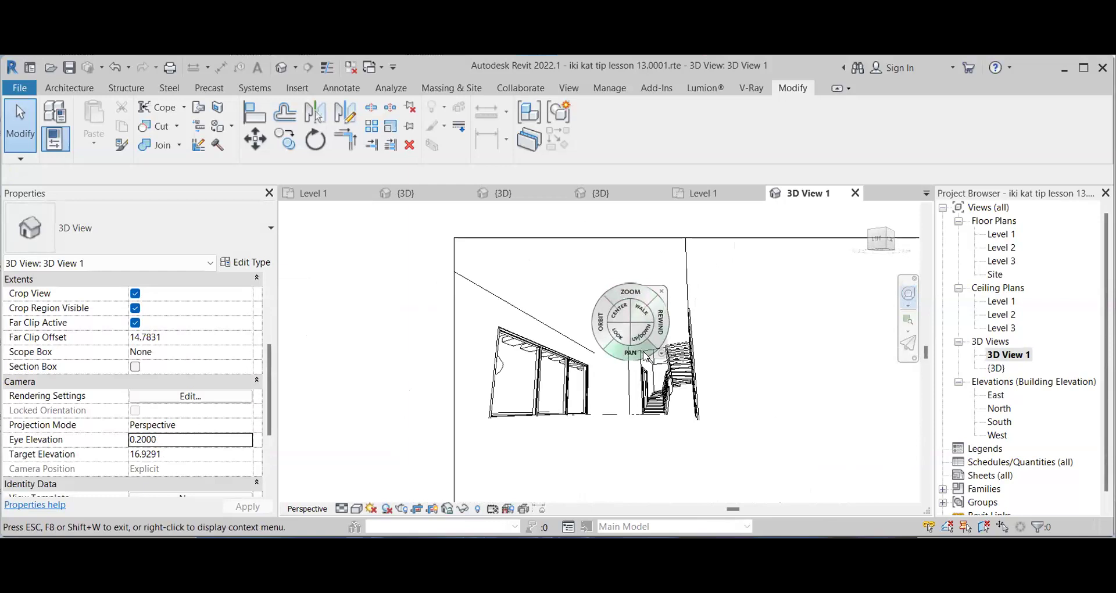
- Pan the camera and rewind to the interior view at eye elevation 0.2000
left_click_drag(645, 355, 662, 371)
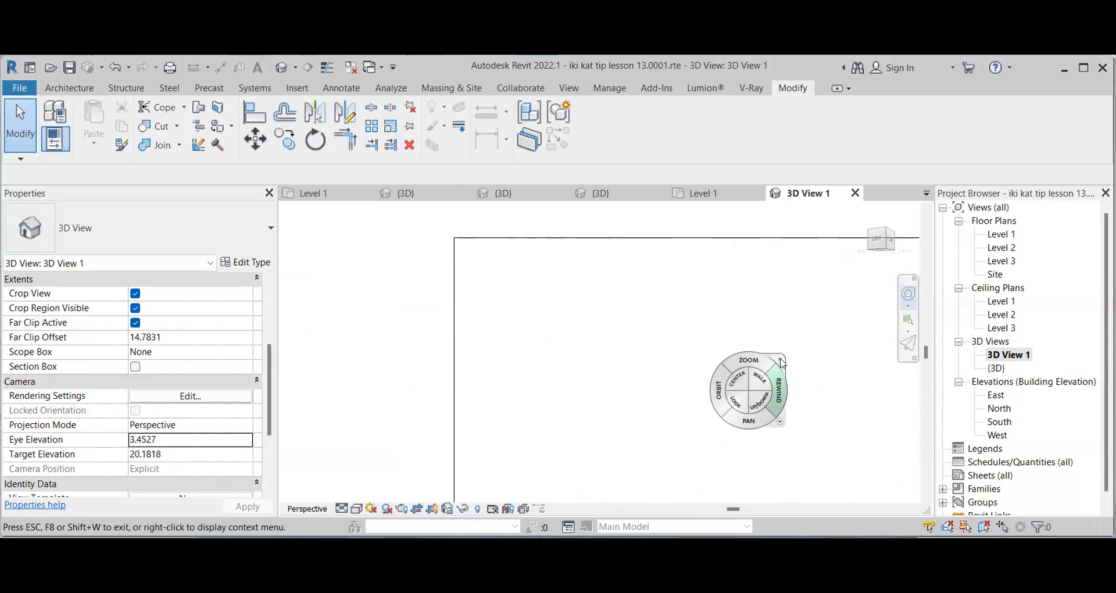
left_click_drag(783, 364, 735, 389)
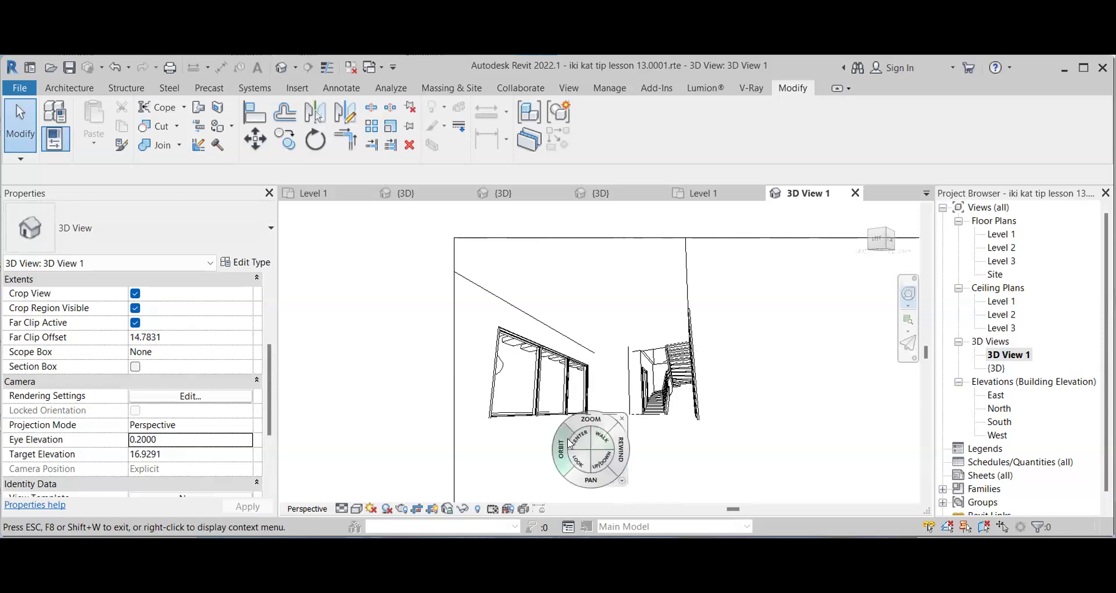
scroll(603, 414, "up", 3)
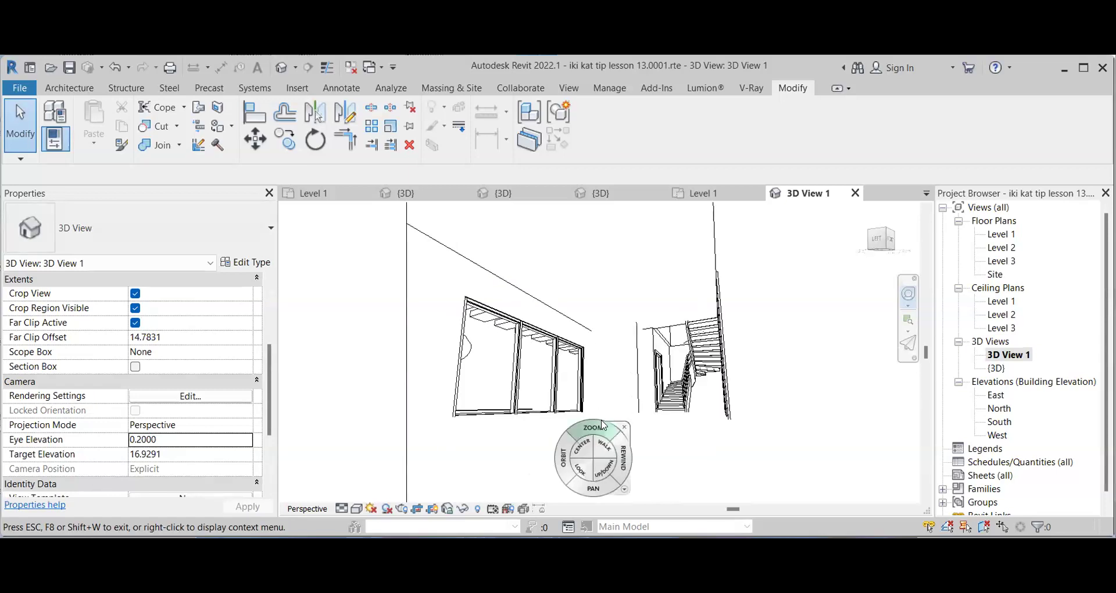
scroll(606, 361, "up", 4)
scroll(610, 330, "down", 2)
scroll(609, 330, "up", 3)
scroll(608, 330, "down", 4)
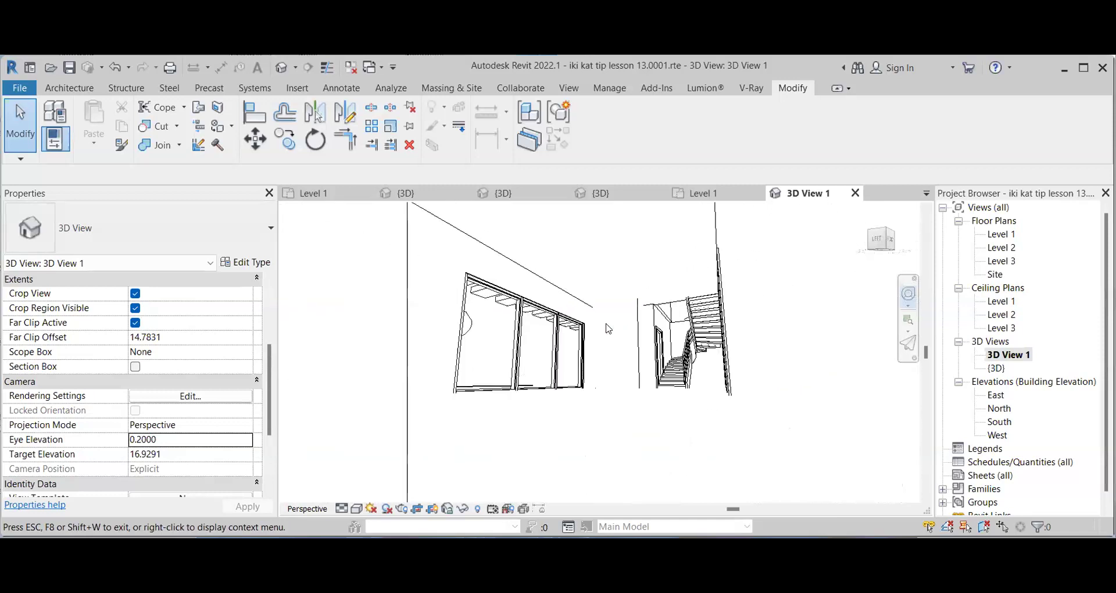
scroll(608, 329, "up", 1)
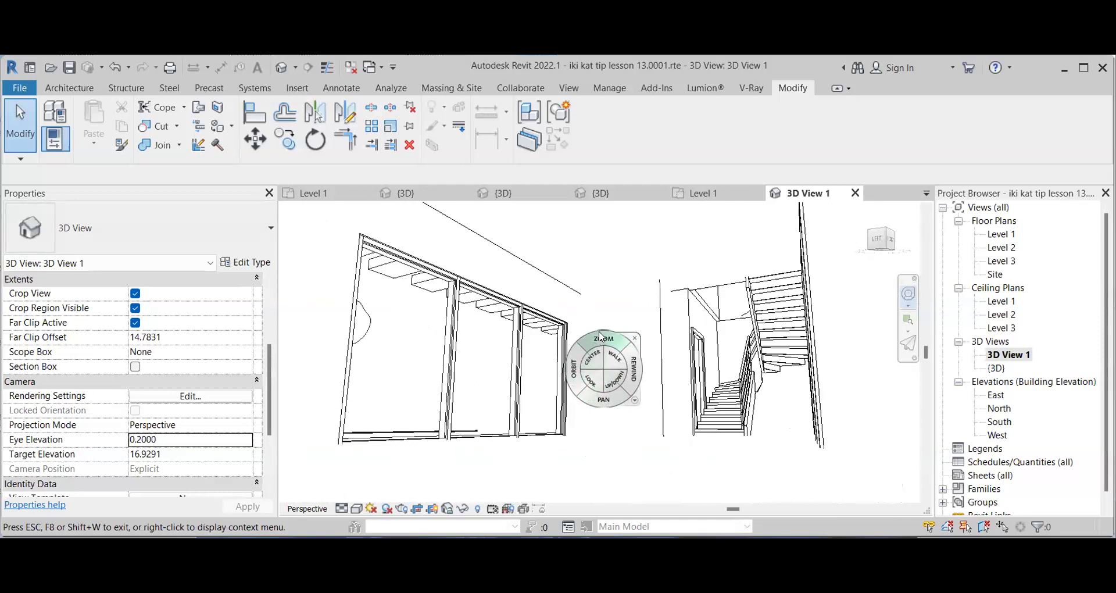
- Walk the camera toward the window wall and stairs, close the wheel, and open the 3D View list
left_click_drag(609, 354, 473, 349)
key("Escape")
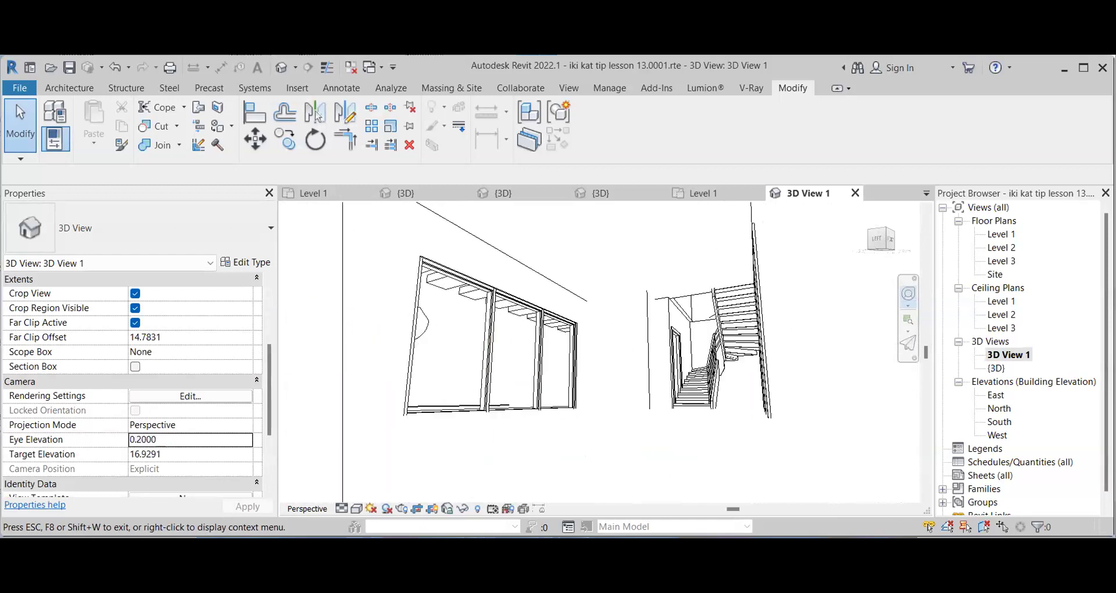
left_click(908, 294)
key("Escape")
left_click(295, 69)
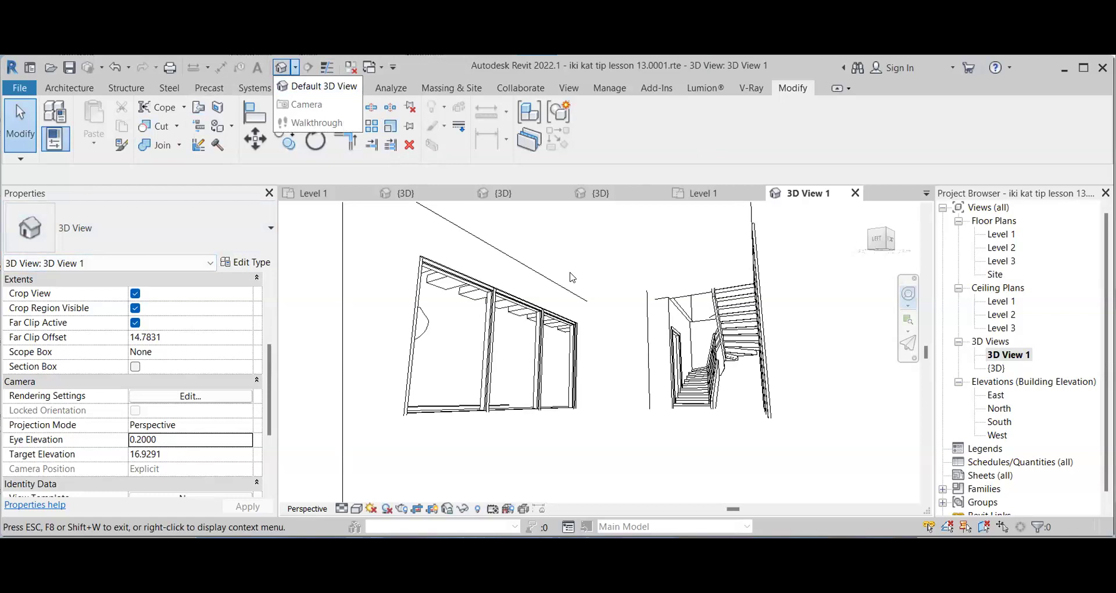
- Dismiss the 3D View list and Visual Style menu, then open the Rendering dialog
left_click(621, 339)
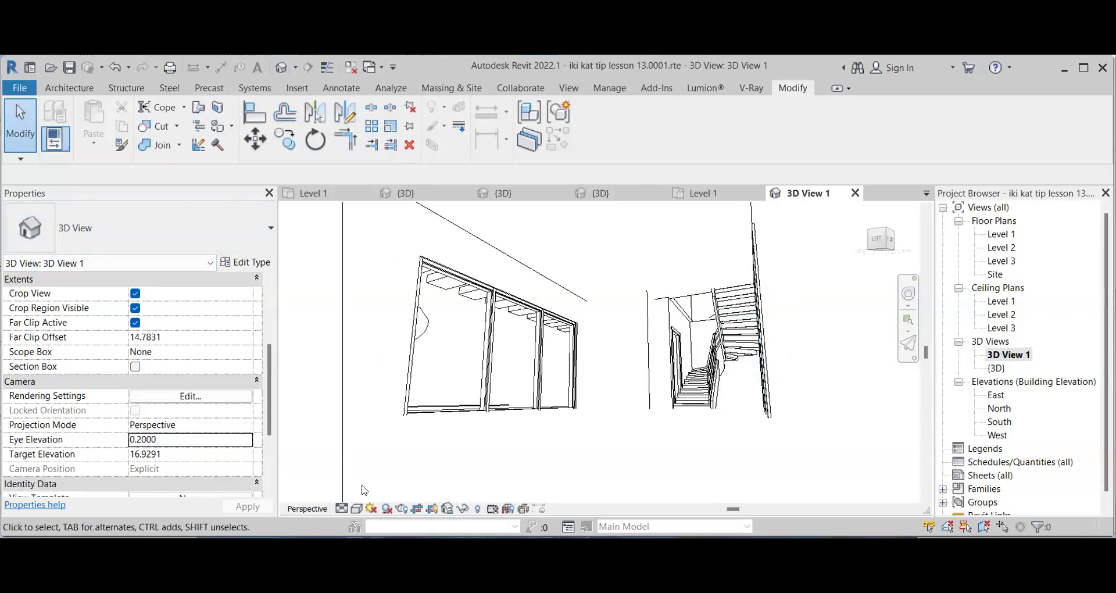
left_click(356, 509)
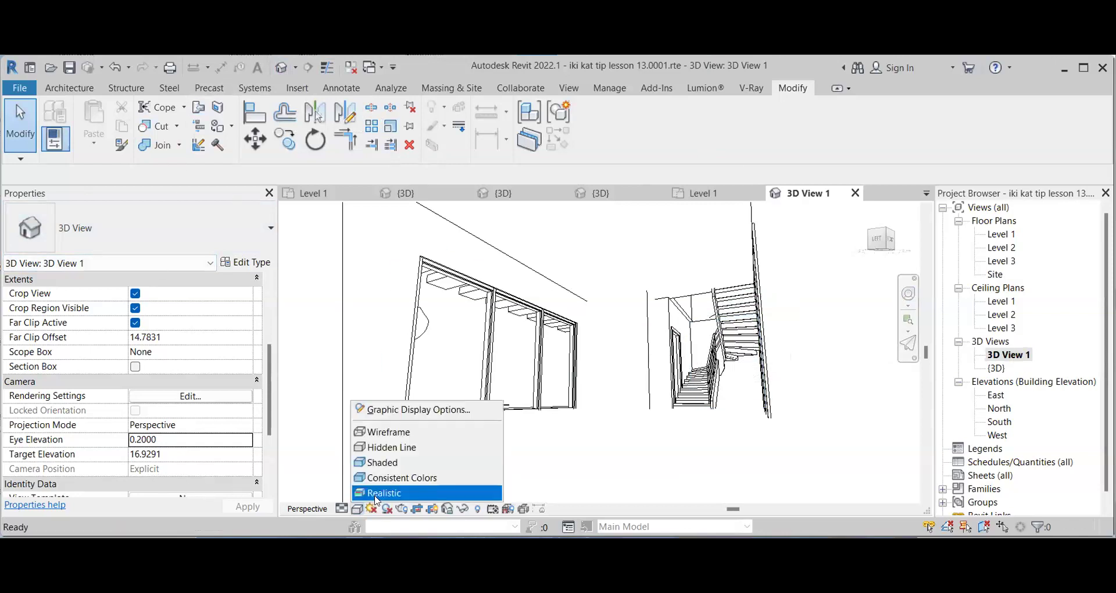
left_click(403, 510)
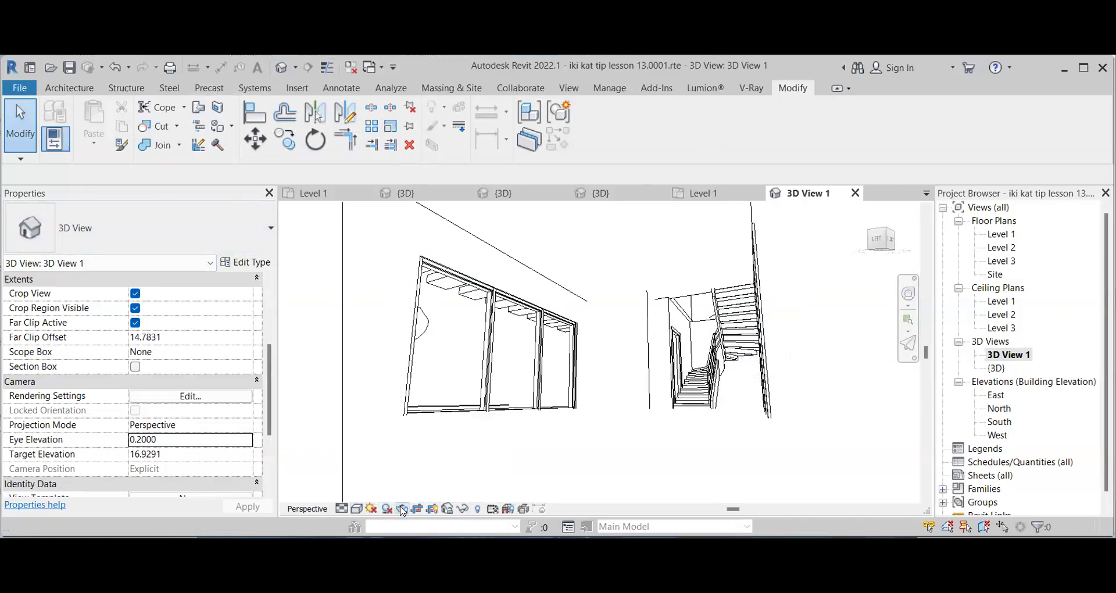
left_click(403, 510)
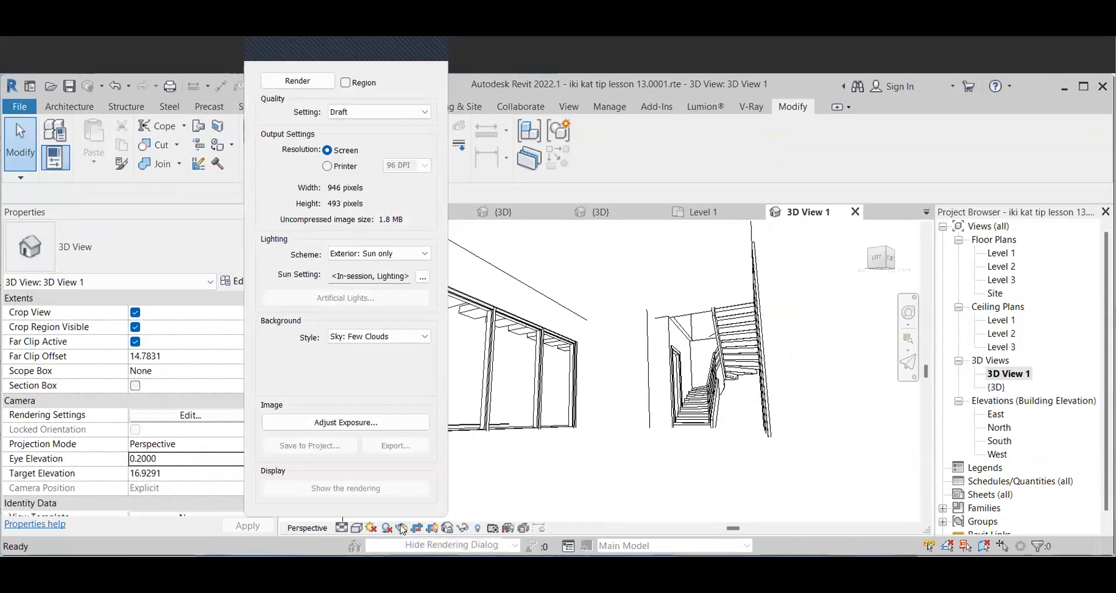
- Render a draft, change Lighting Scheme to Exterior: Artificial only, and close the Rendering dialog
left_click(298, 80)
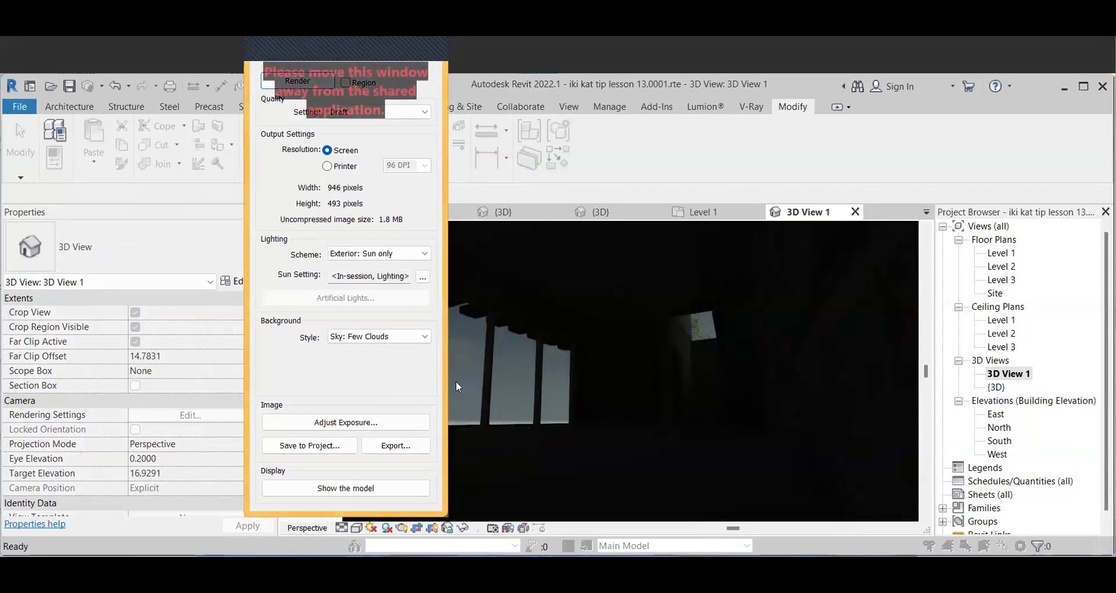
left_click(411, 256)
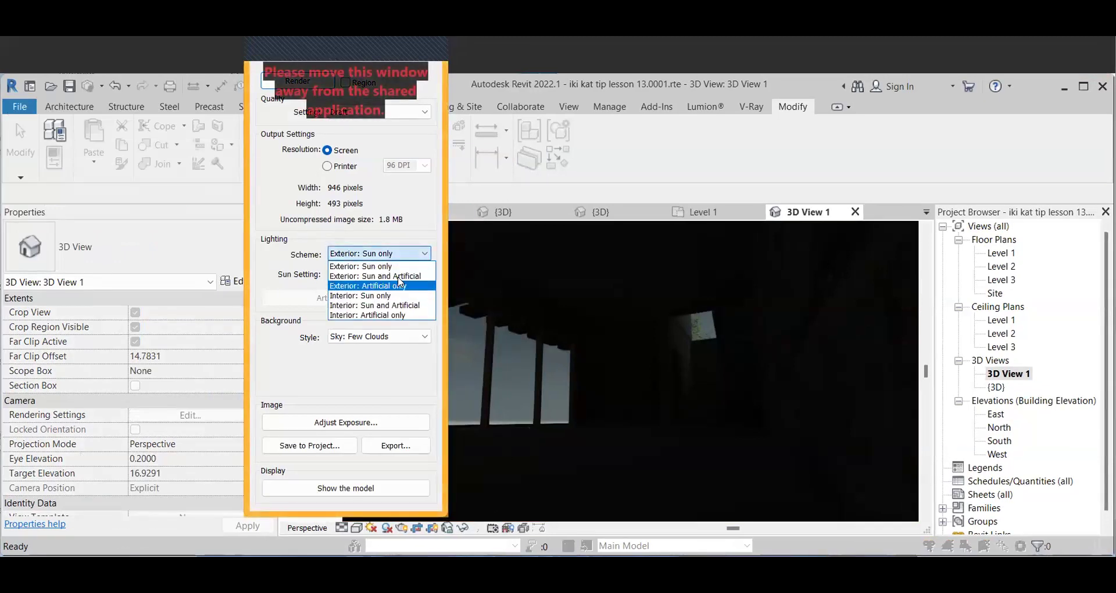
left_click(407, 286)
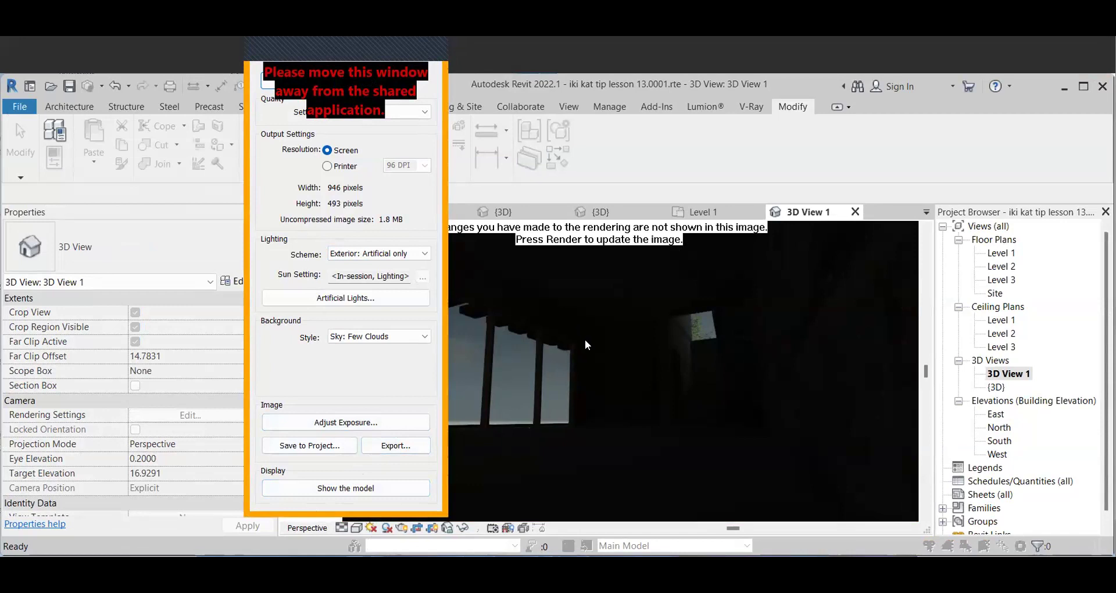
left_click(435, 53)
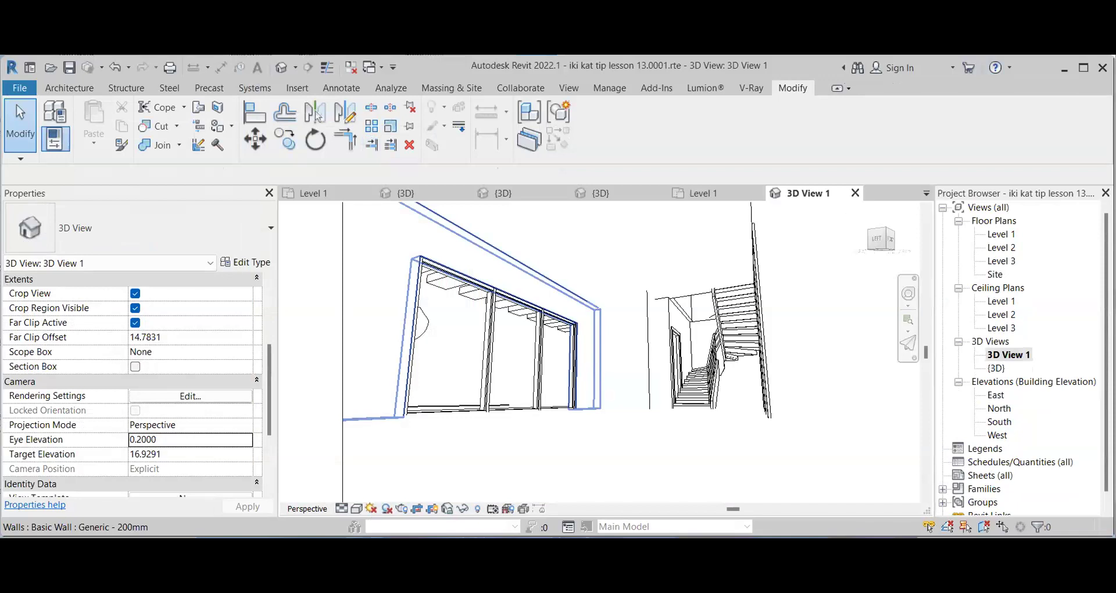
- Deselect the wall, dismiss the 3D View list, and open Floor Plans > Level 1
left_click(668, 279)
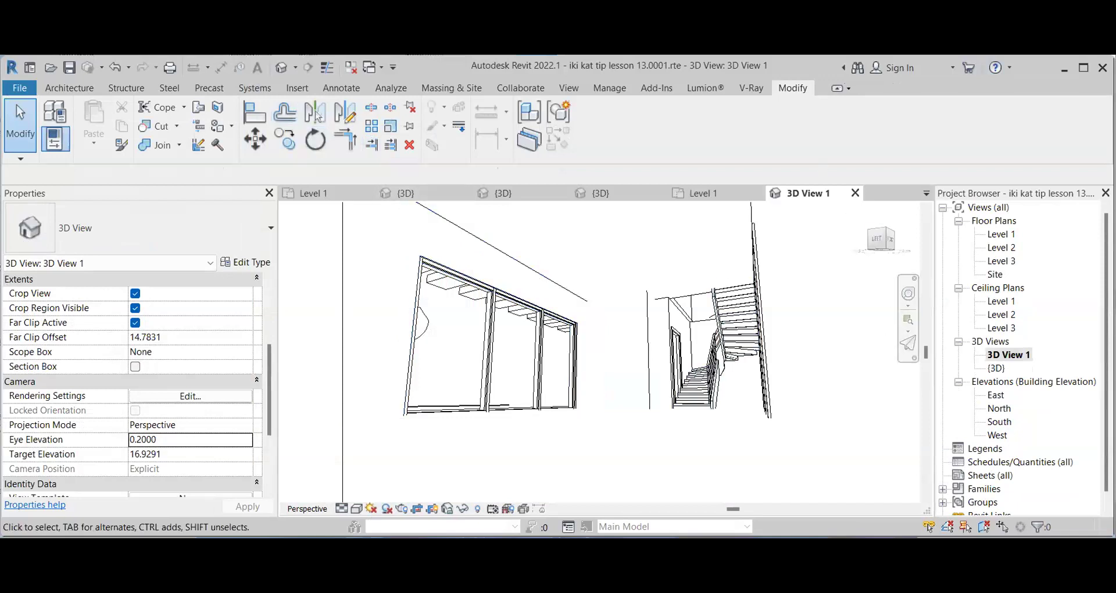
left_click(296, 67)
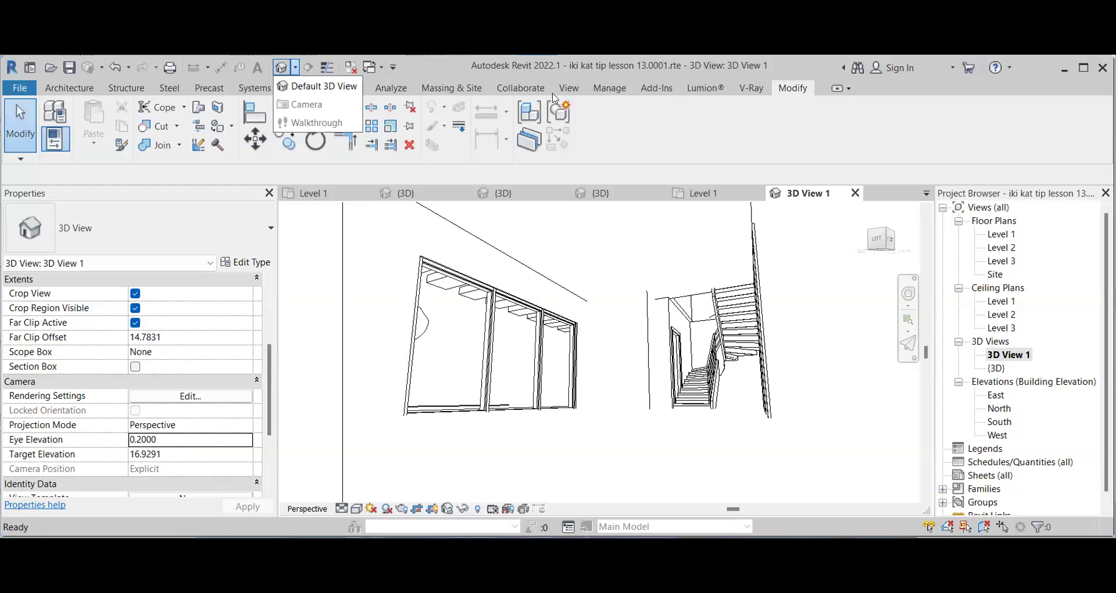
left_click(584, 92)
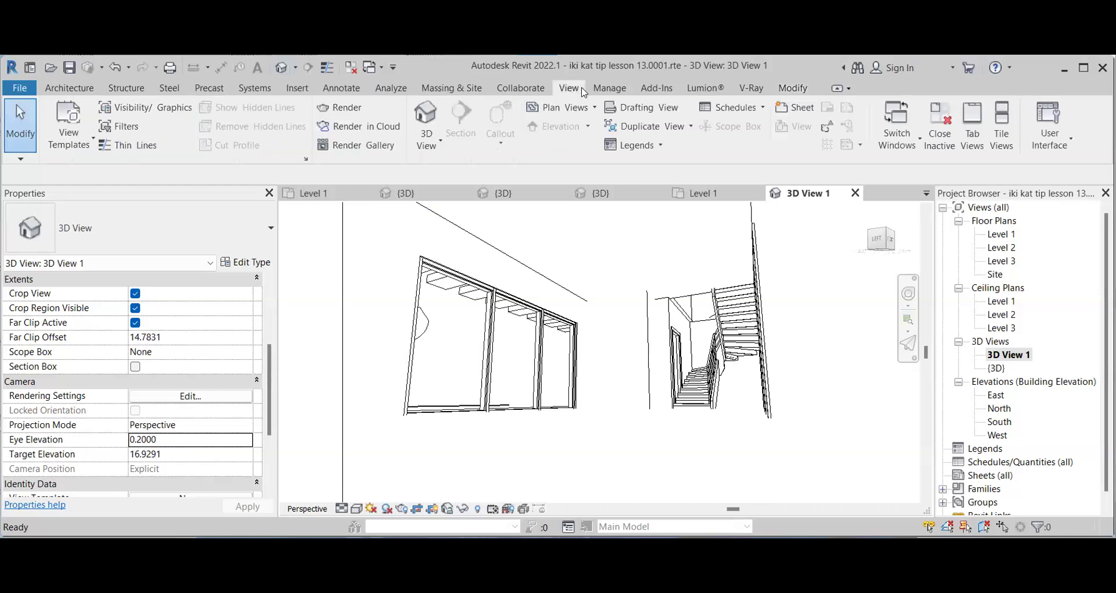
left_click(427, 142)
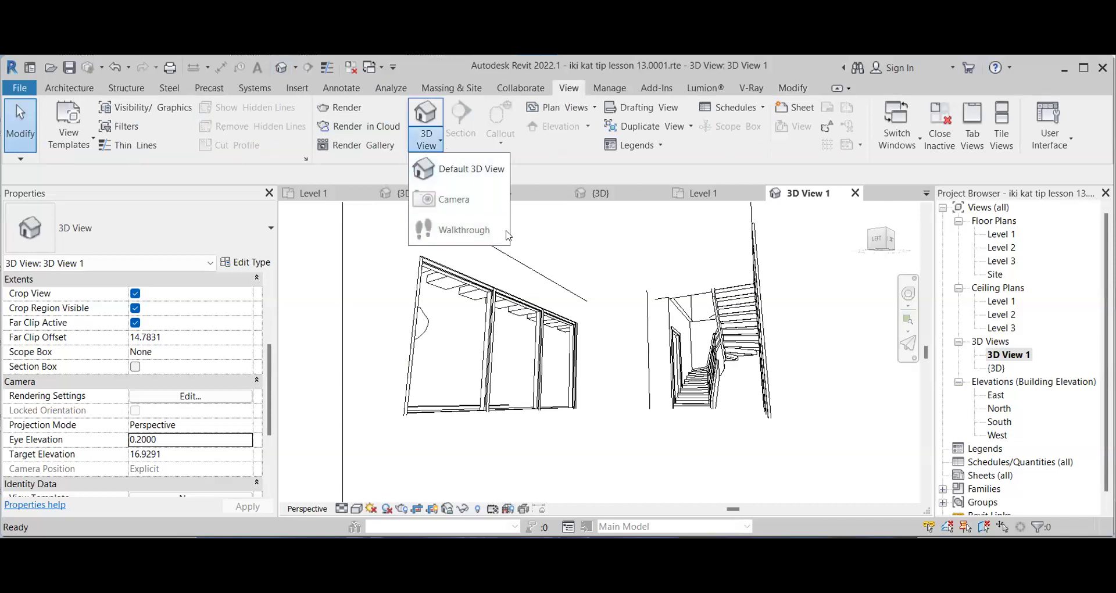
left_click(740, 374)
double_click(1010, 238)
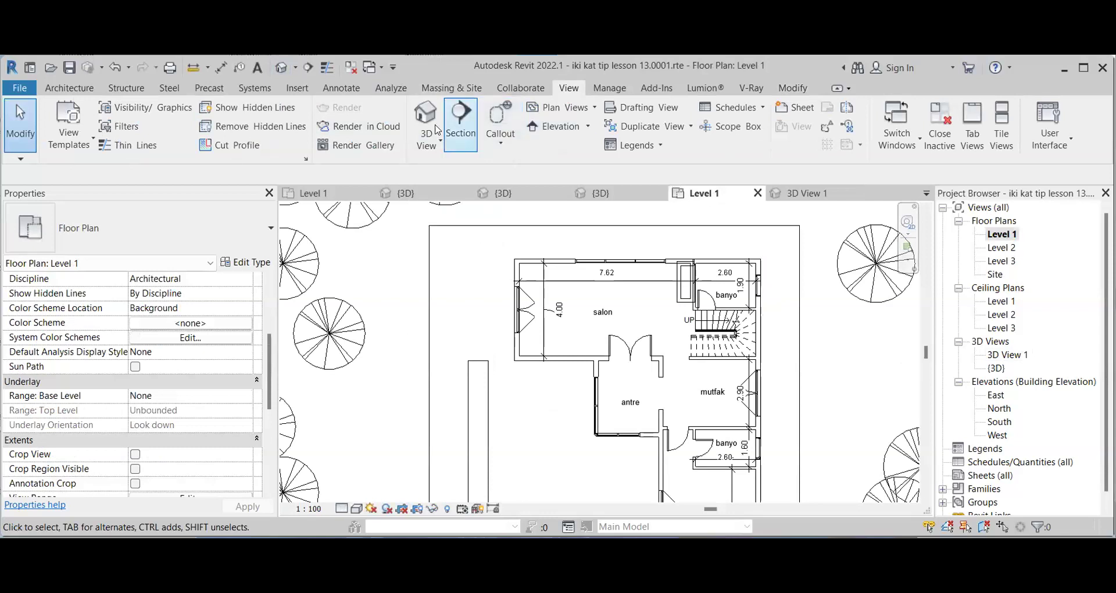
left_click(434, 144)
left_click(486, 236)
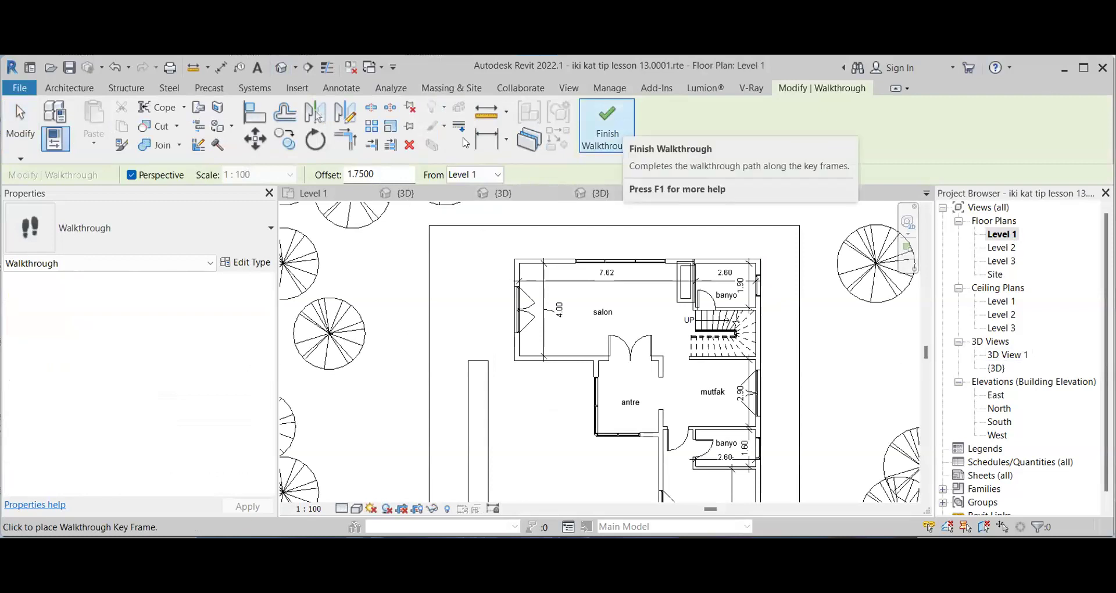
left_click(105, 233)
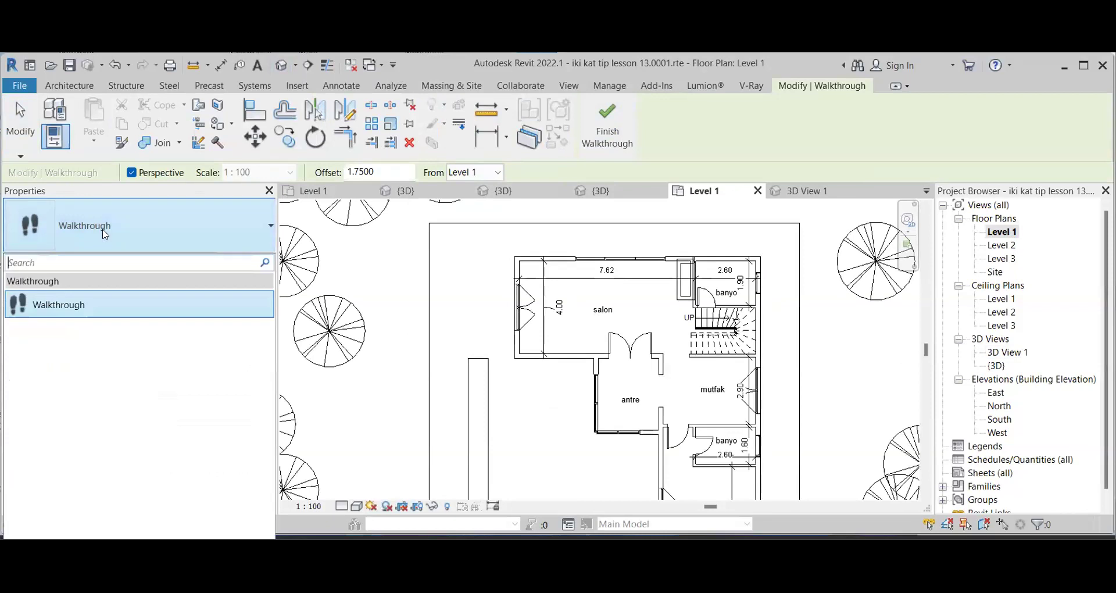
scroll(540, 279, "down", 3)
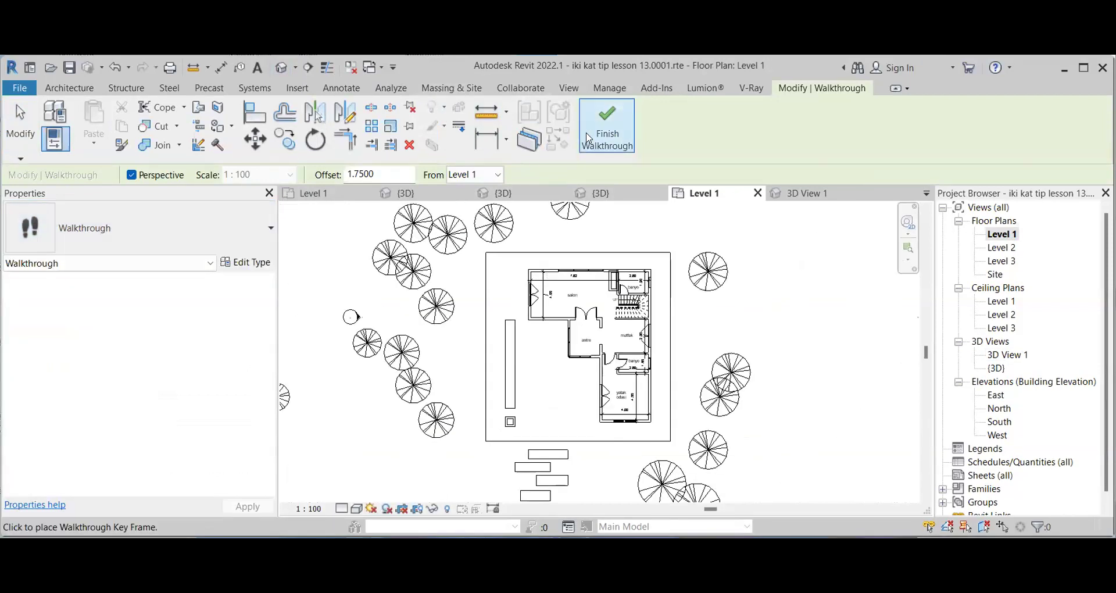
left_click(595, 433)
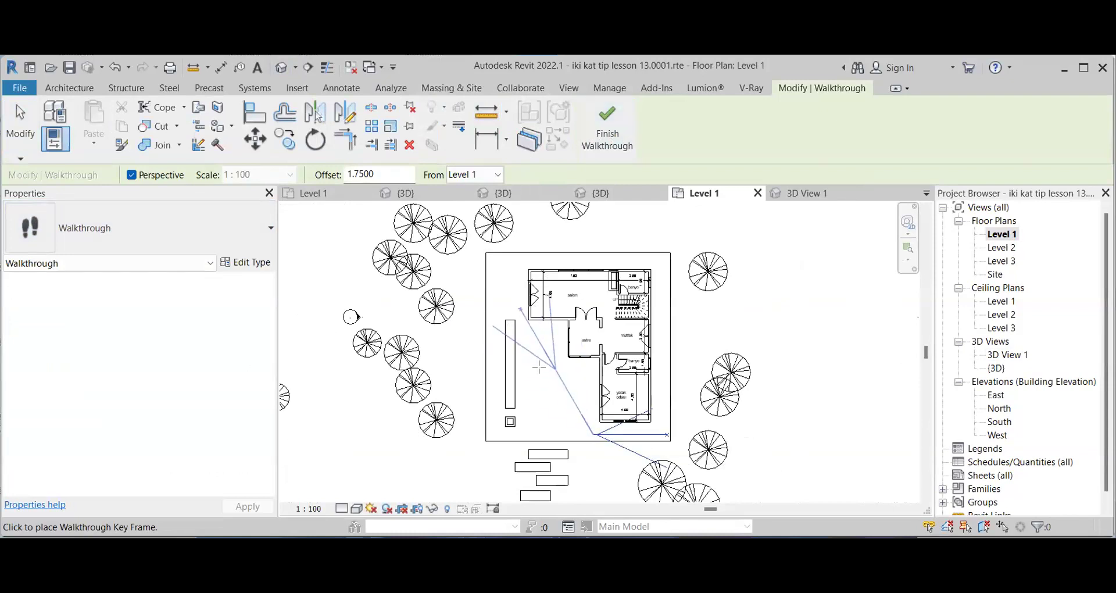
scroll(621, 443, "down", 2)
key("Escape")
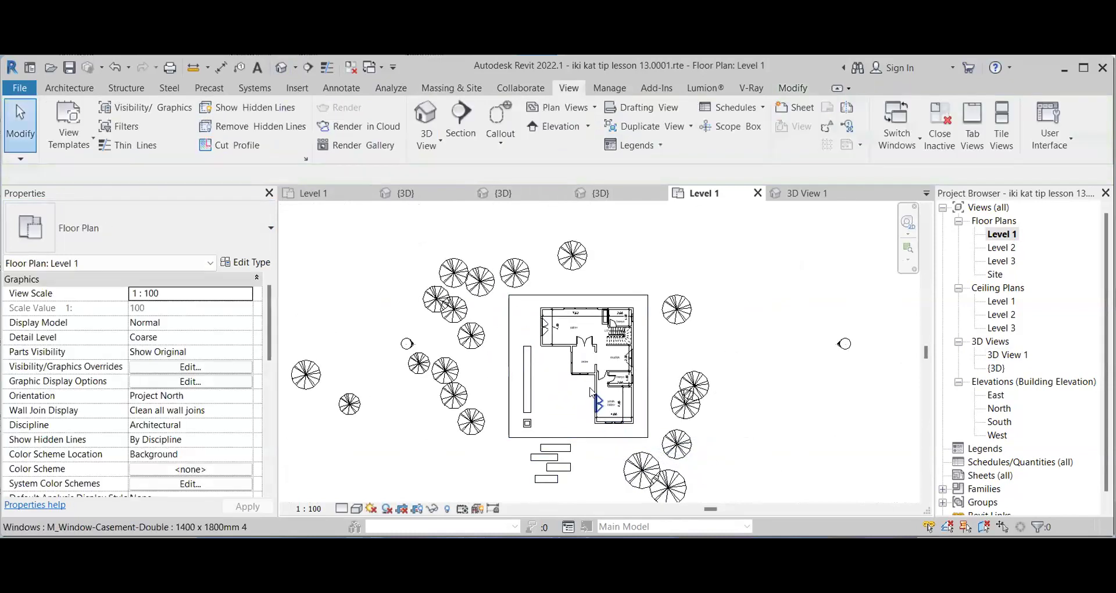
- Start a Walkthrough and place key frames below, left, above, and right of the house, then finish
left_click(440, 143)
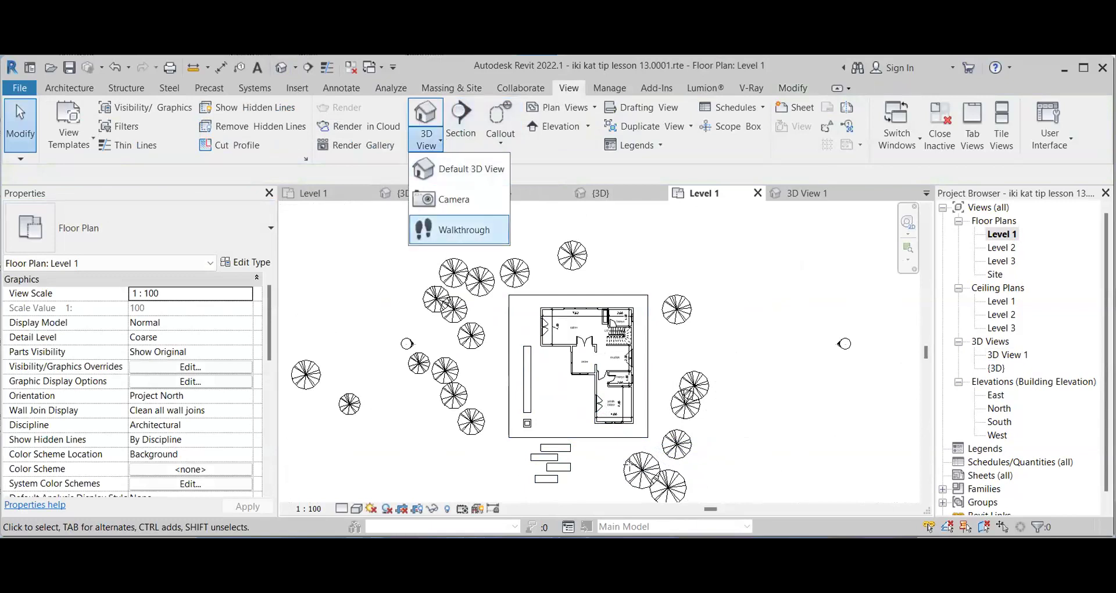
left_click(451, 230)
scroll(613, 462, "up", 2)
scroll(576, 434, "up", 1)
left_click(602, 476)
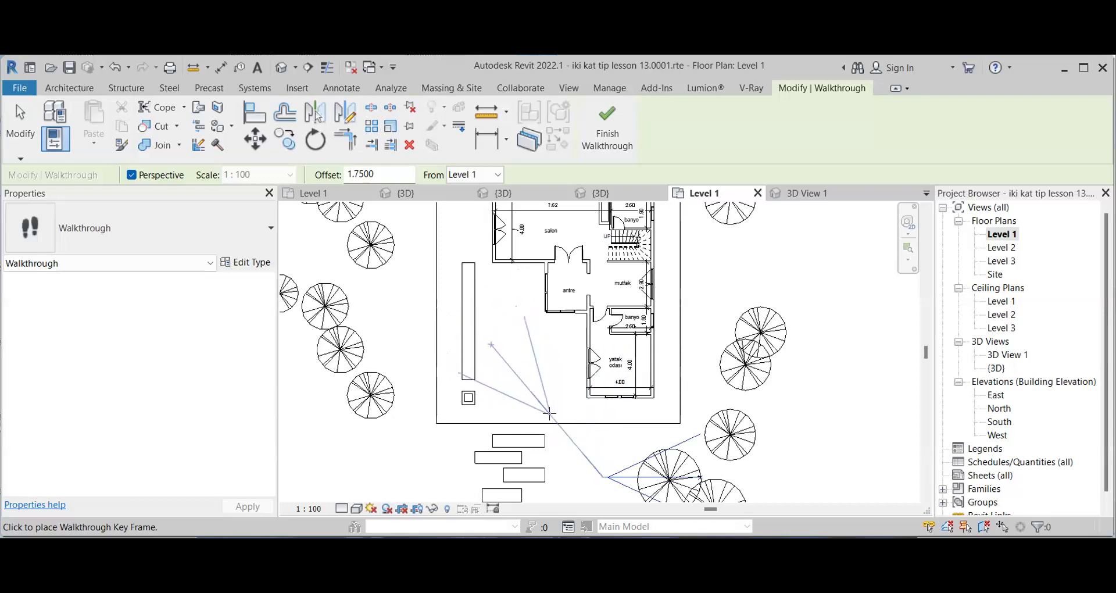
scroll(530, 398, "down", 2)
left_click(495, 313)
left_click(501, 248)
left_click(576, 219)
left_click(638, 232)
left_click(693, 349)
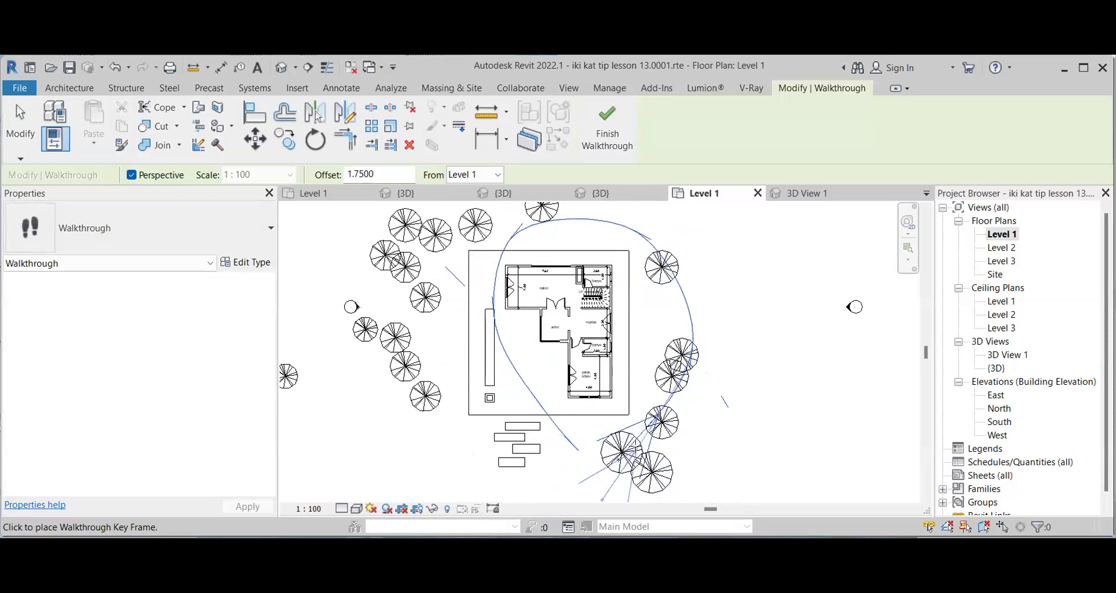
key("Escape")
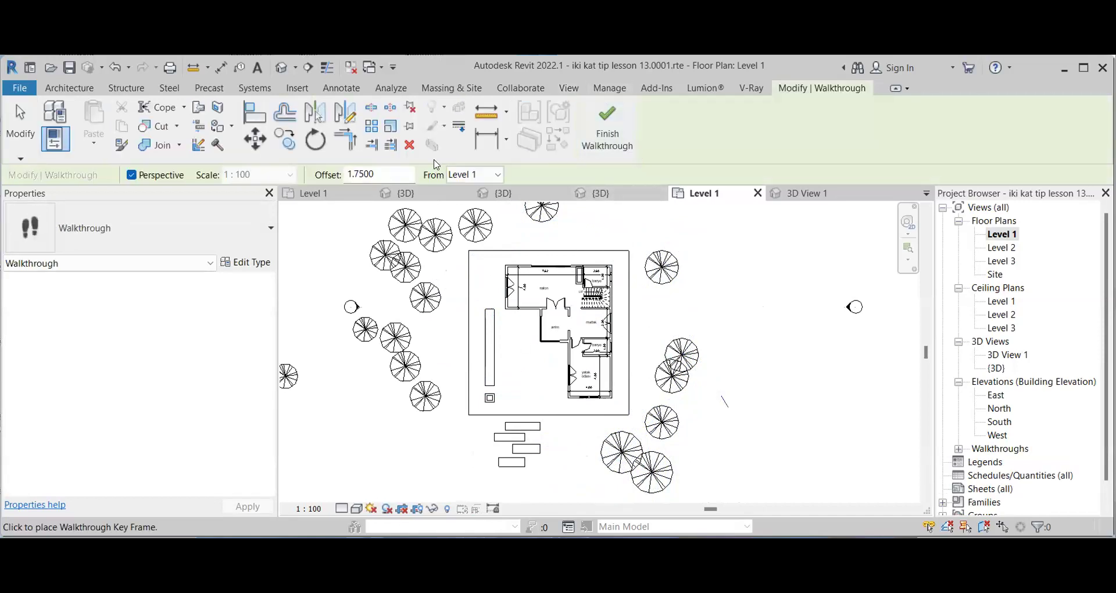
- Expand Walkthroughs in the Project Browser and open Walkthrough 1
left_click(1010, 450)
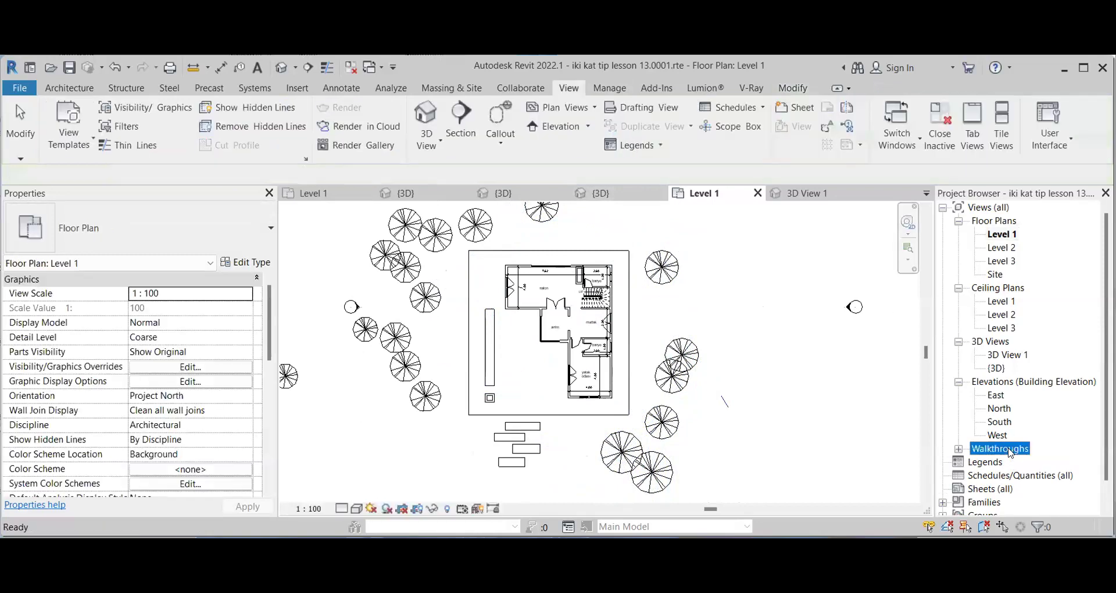
left_click(959, 449)
scroll(983, 433, "down", 1)
left_click(1015, 438)
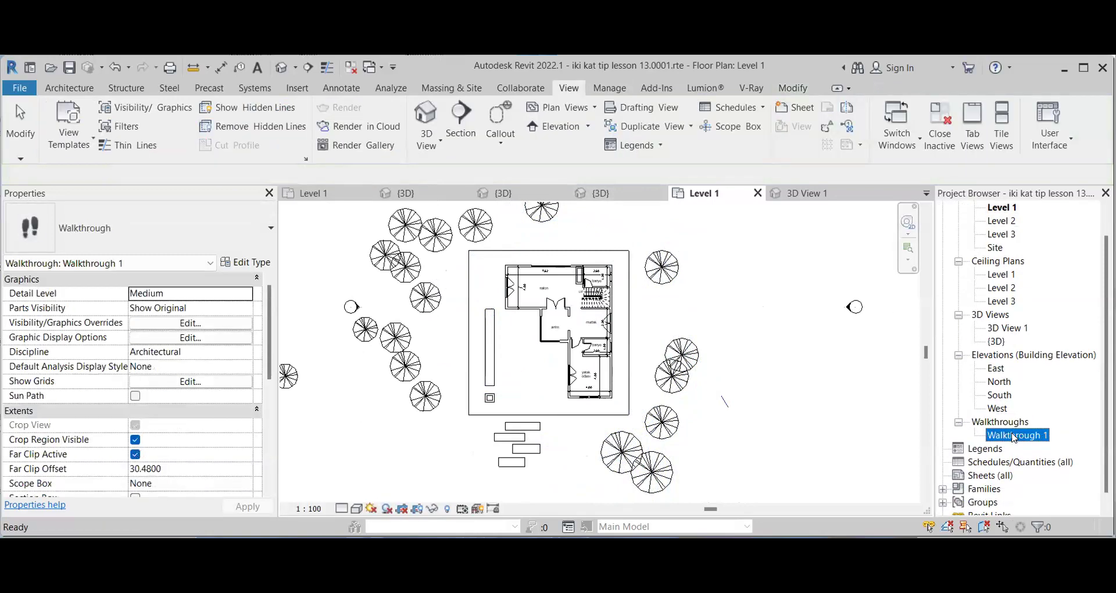
double_click(1014, 437)
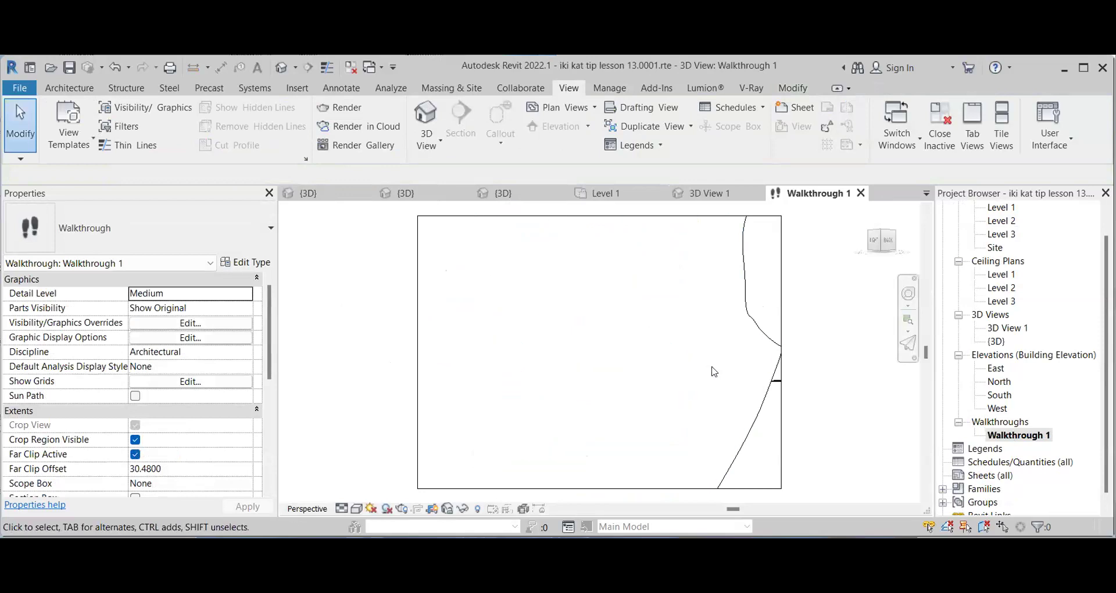
- Select a deciduous tree in the walkthrough, then return to the Level 1 floor plan
scroll(715, 372, "up", 2)
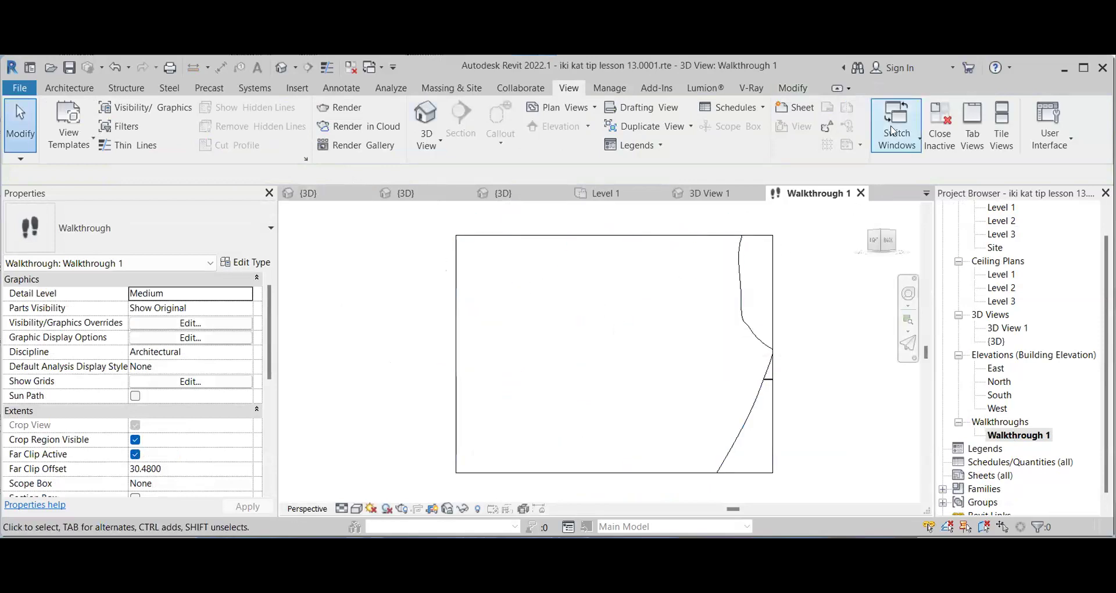
left_click(699, 347)
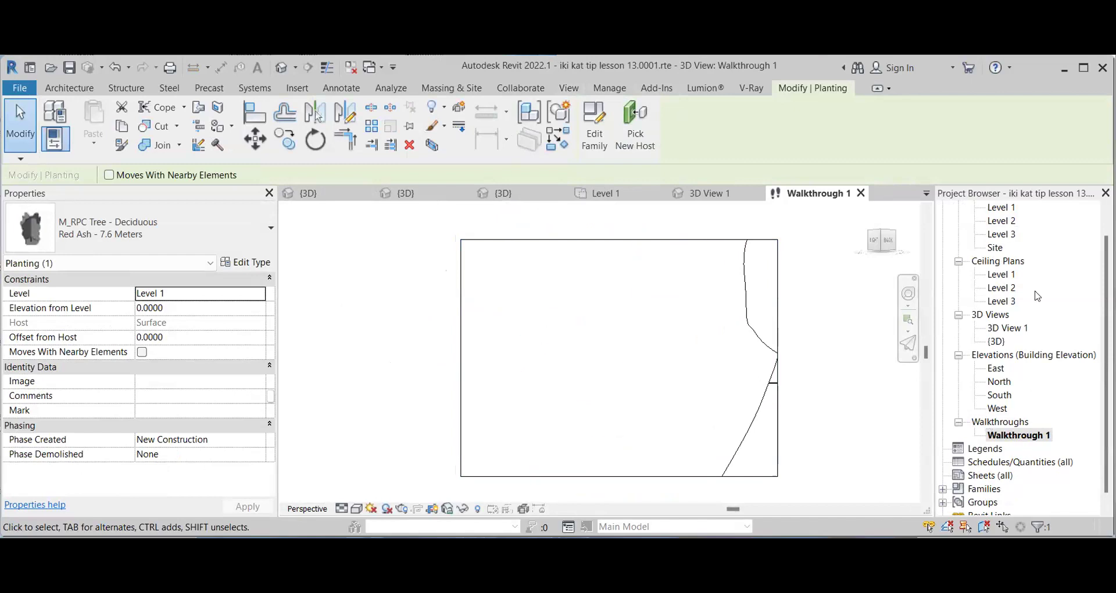
left_click(992, 208)
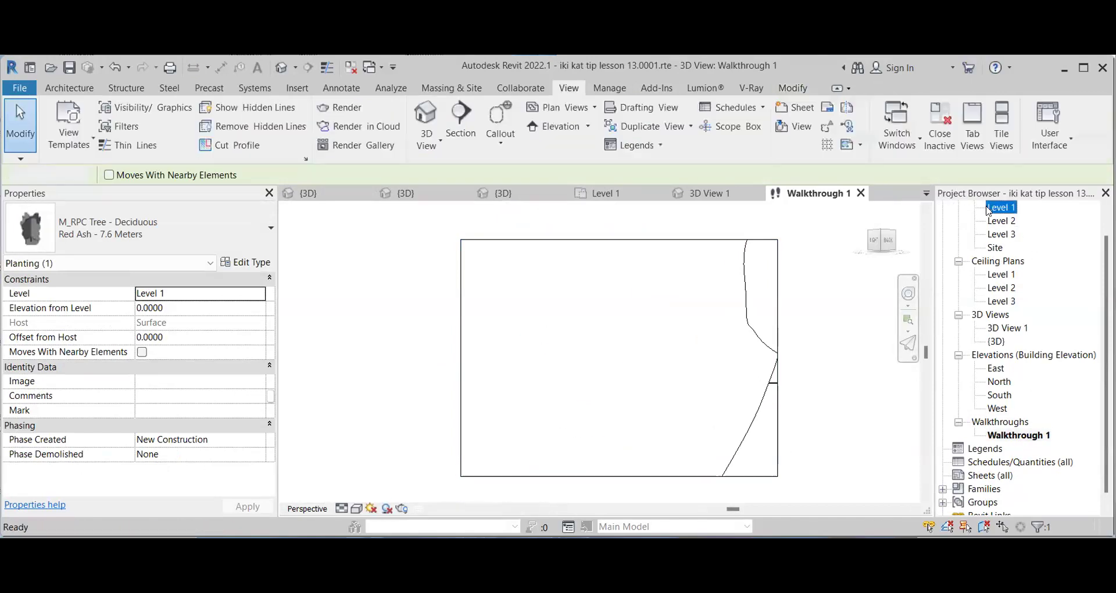
double_click(991, 209)
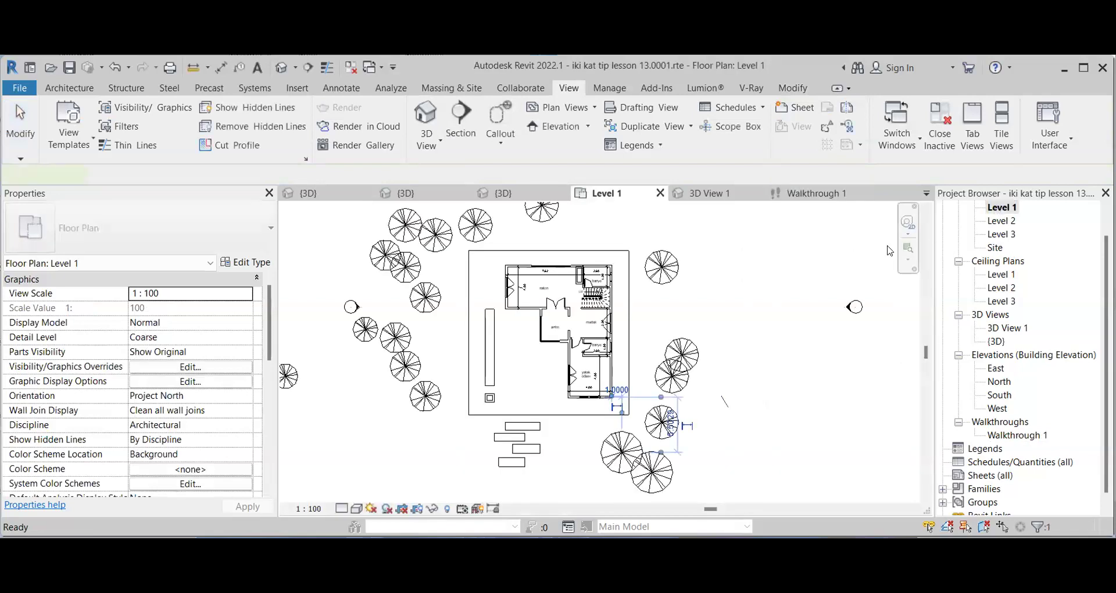
- Reopen Walkthrough 1 and select the American Beech tree in view
double_click(1025, 437)
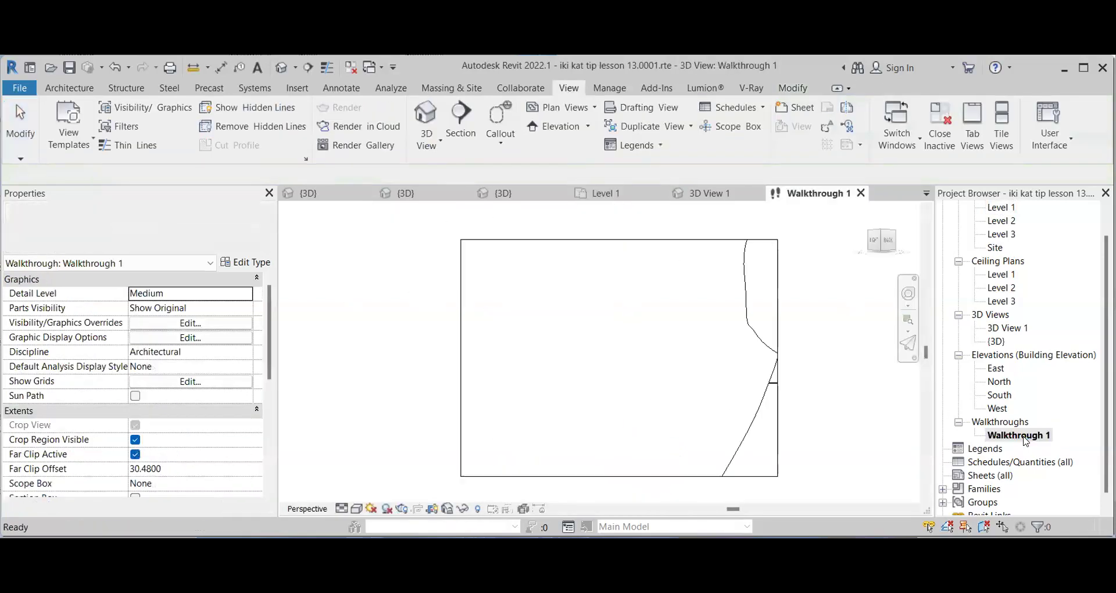
left_click(763, 414)
scroll(751, 361, "down", 2)
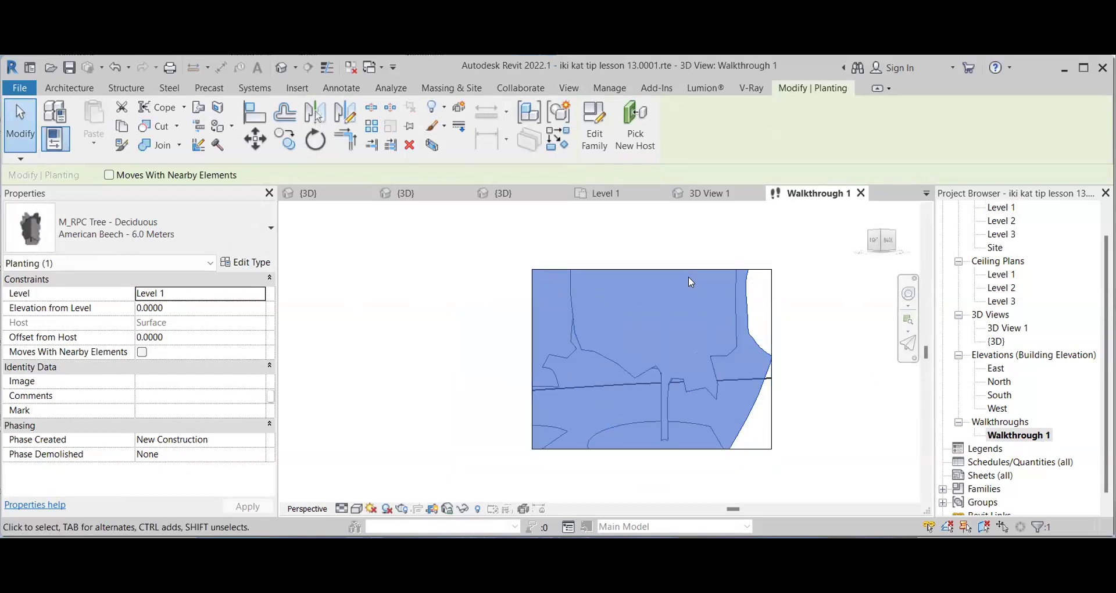
- Enlarge the crop frame upward, left and right, then start Edit Walkthrough at frame 300
left_click(650, 272)
left_click_drag(651, 270, 652, 234)
left_click_drag(532, 342, 411, 341)
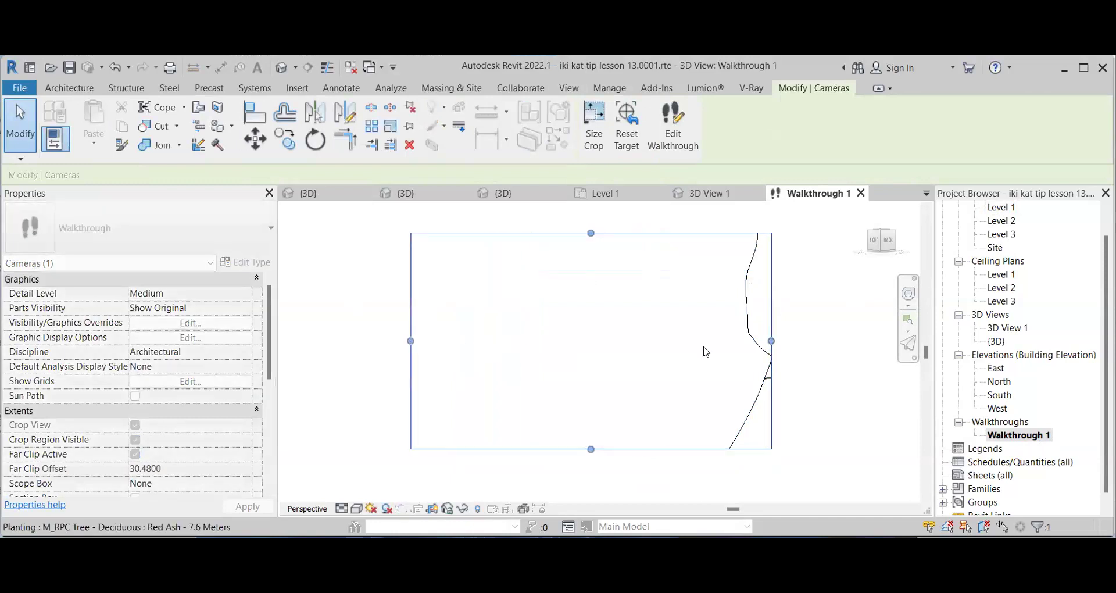
left_click_drag(772, 342, 841, 342)
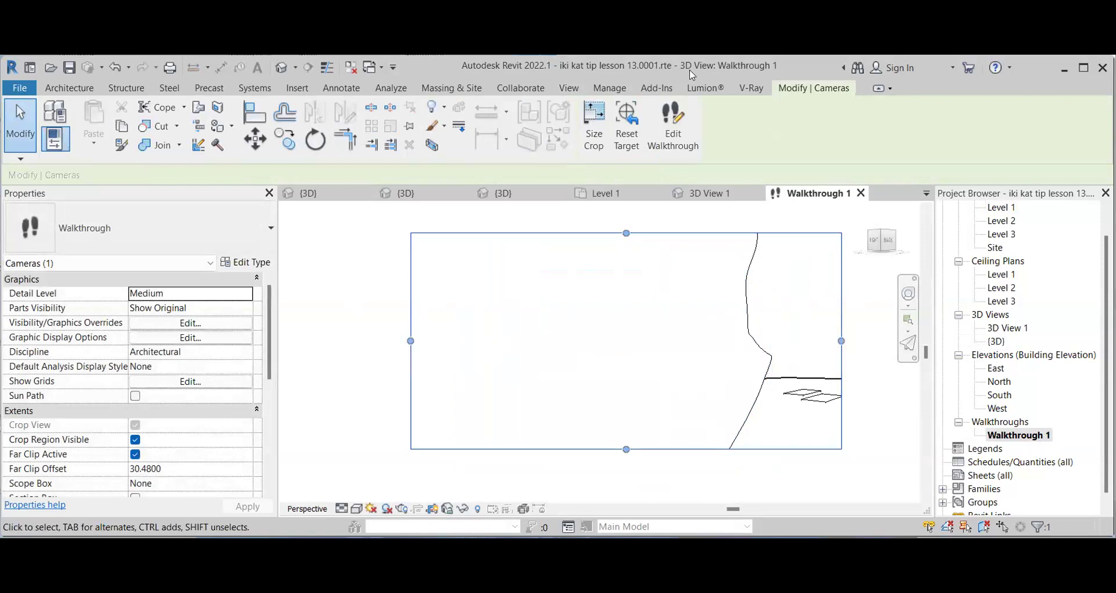
left_click(685, 132)
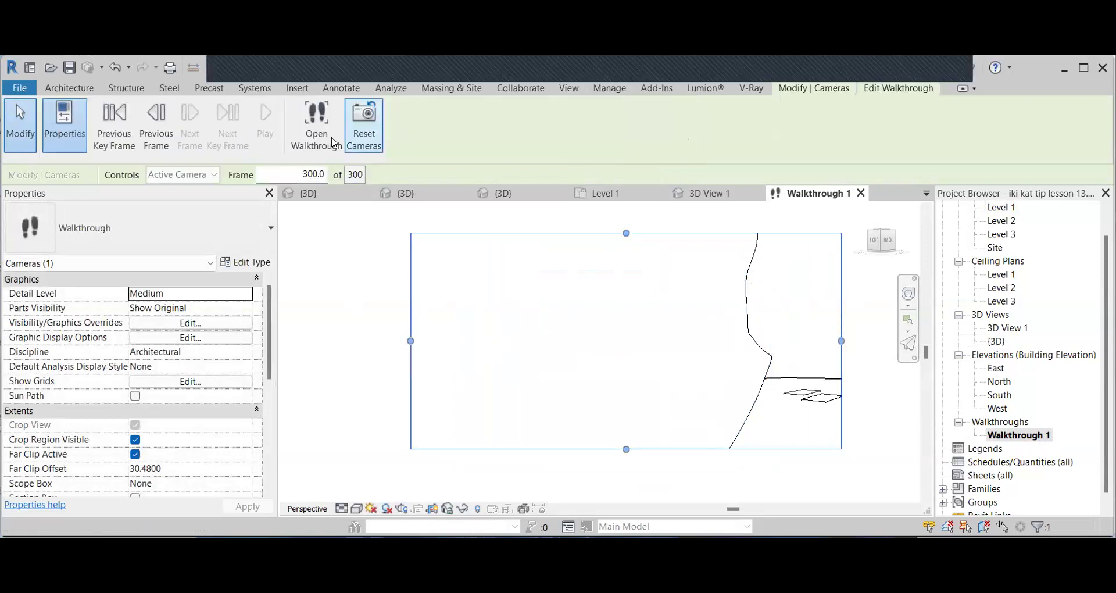
- Open the Level 3 floor plan and nudge Walkthrough 1's looping path and camera slightly
left_click(318, 145)
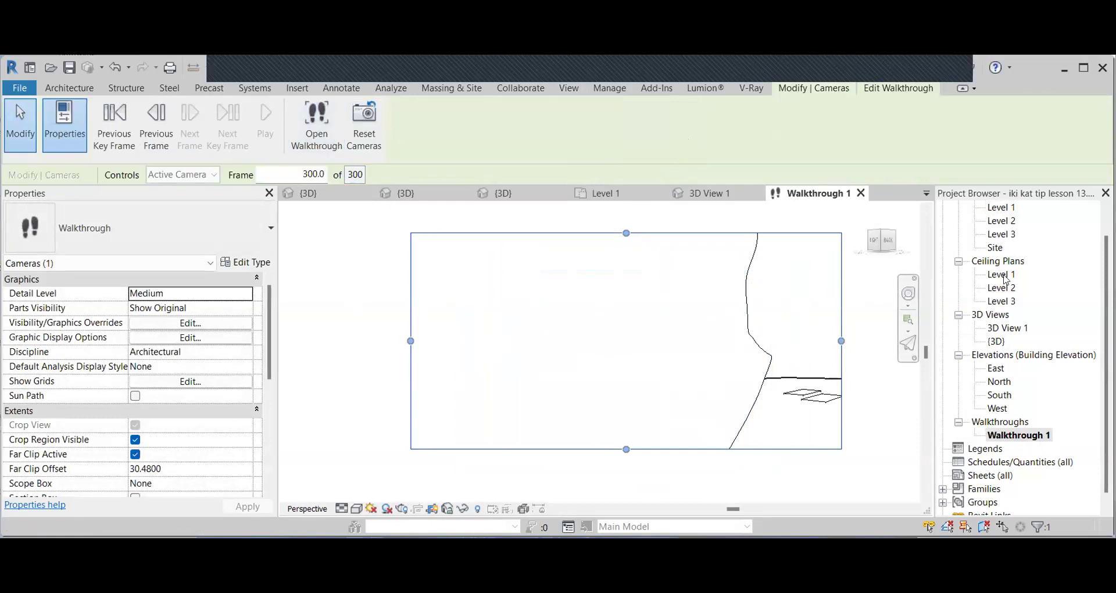
double_click(1003, 234)
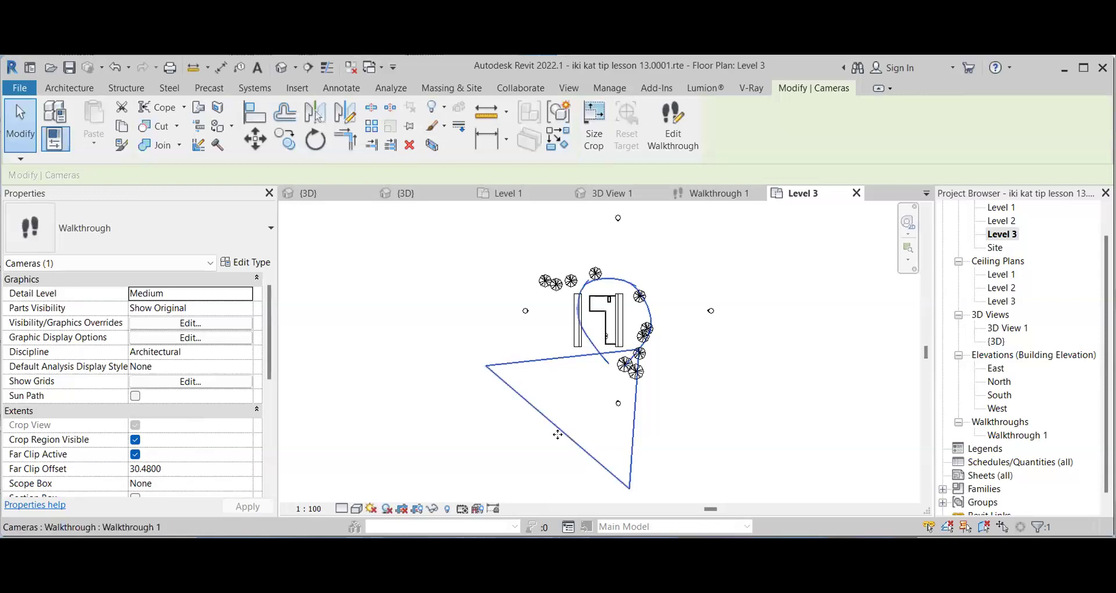
left_click_drag(563, 426, 590, 398)
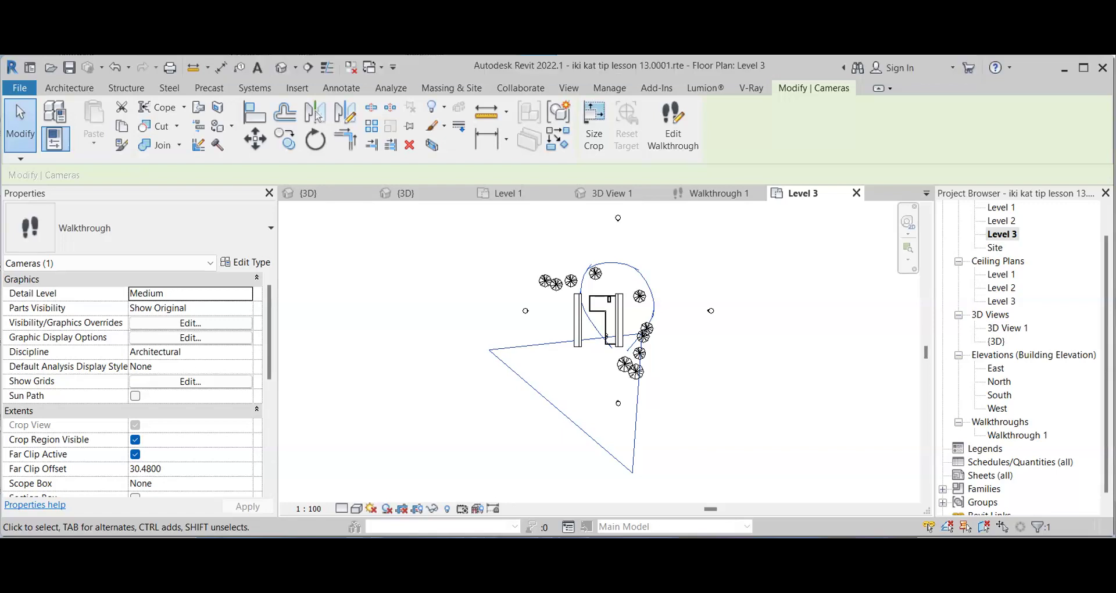
- Open the Walkthrough 1 view and enter Edit Walkthrough
left_click(726, 191)
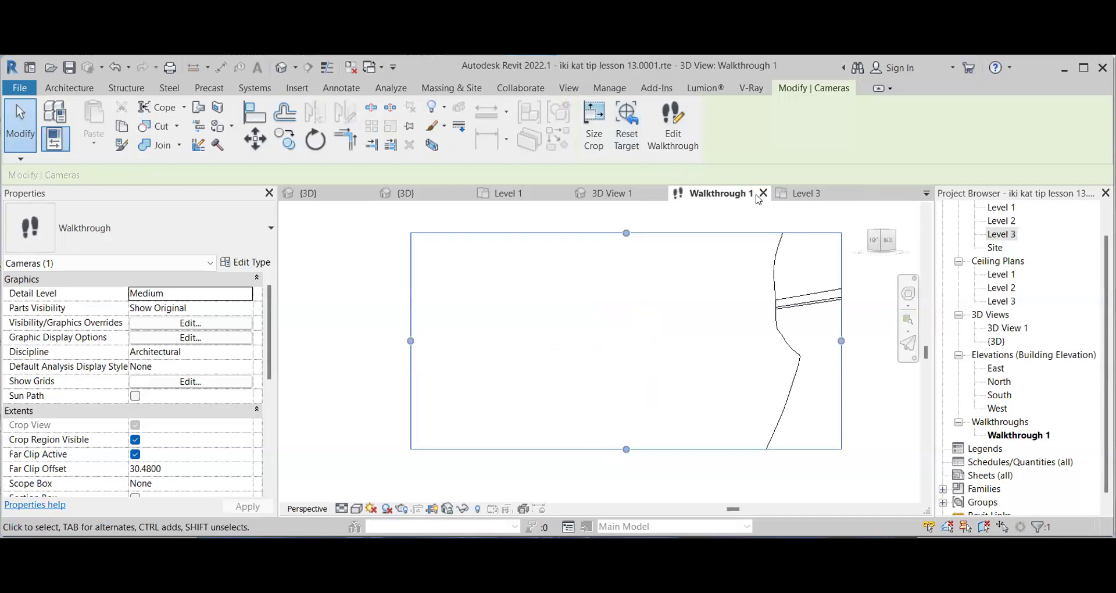
left_click(789, 201)
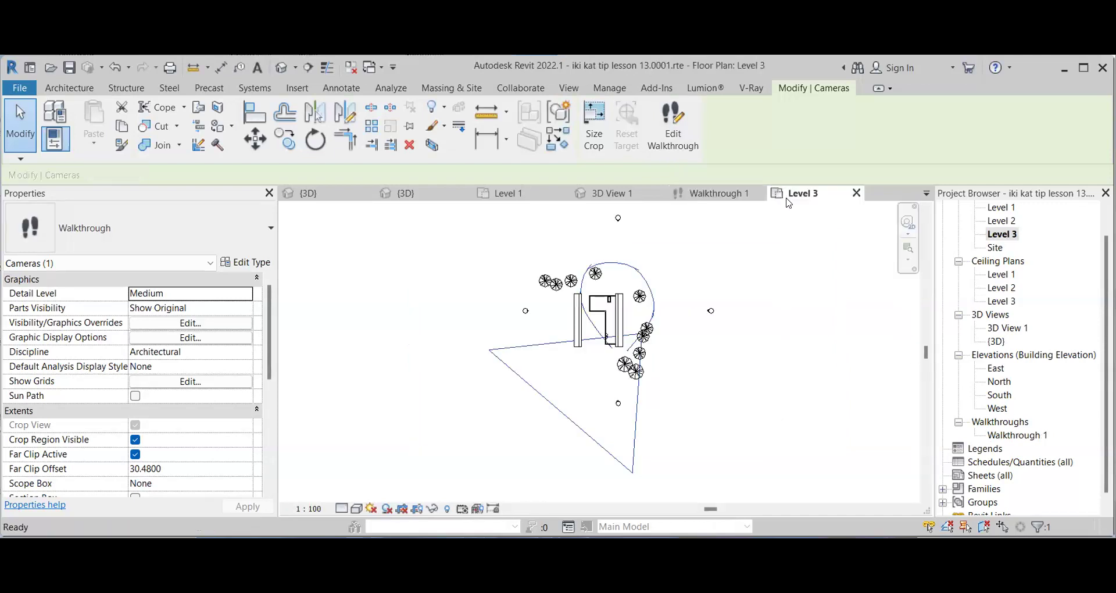
left_click(727, 194)
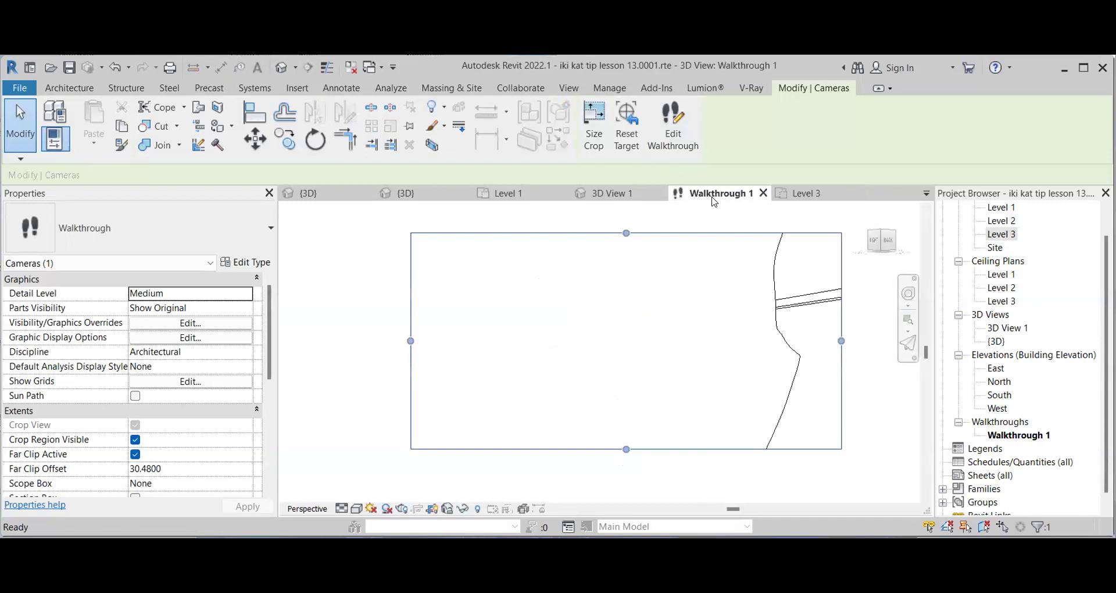
left_click(675, 129)
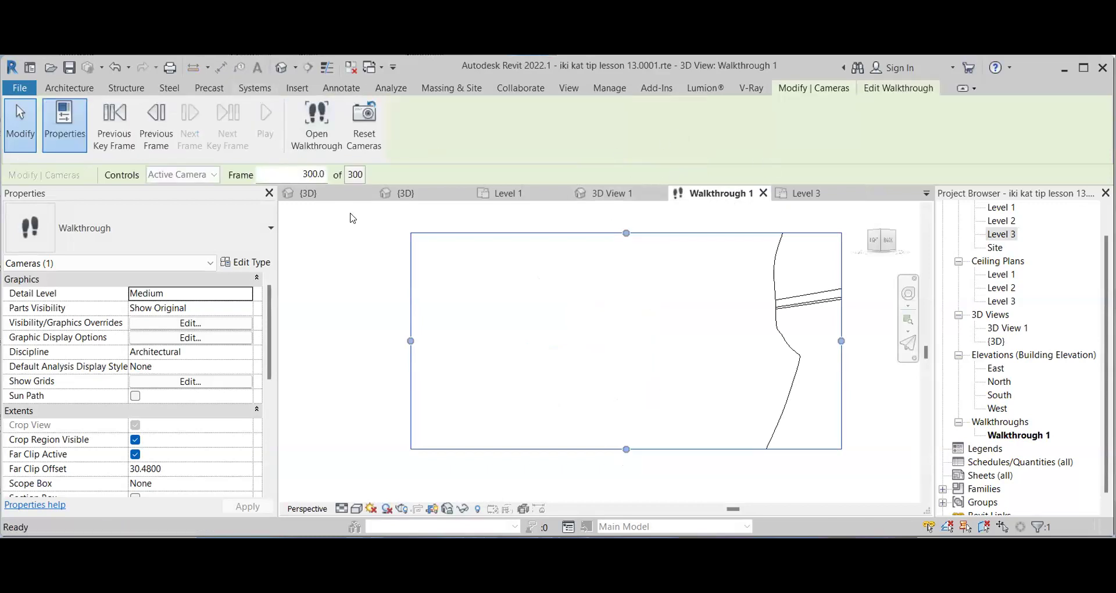
- Decline quitting the walkthrough, keeping it at frame 300, then close the Walkthrough 1 view
left_click(492, 326)
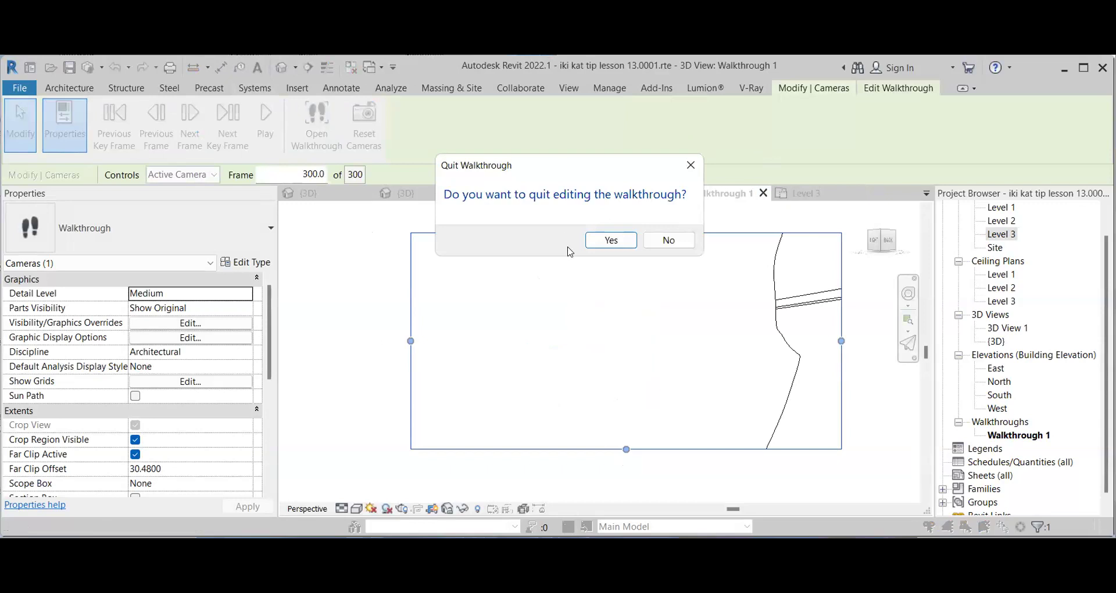
left_click(669, 240)
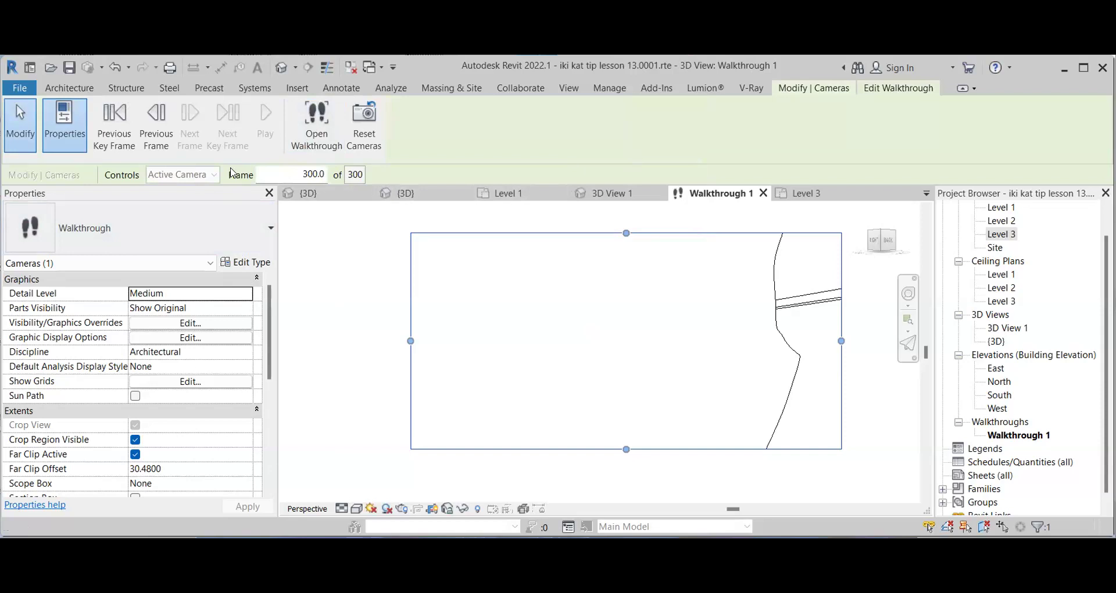
left_click(764, 193)
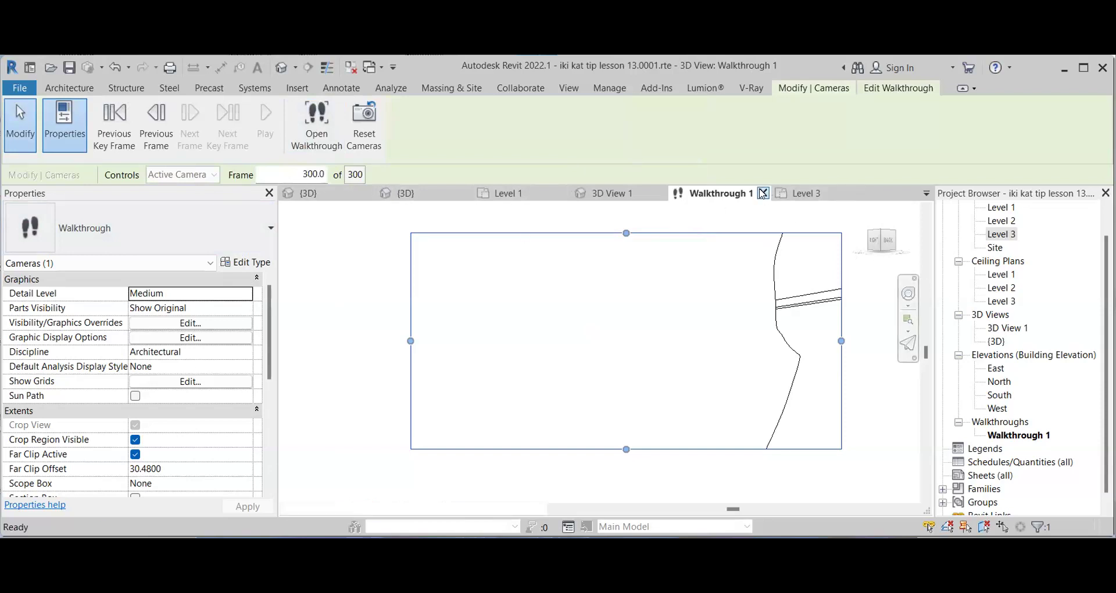
- Switch to Level 1, close extra {3D}, North and duplicate views, discarding villa 2 floor .rte changes
scroll(640, 335, "up", 4)
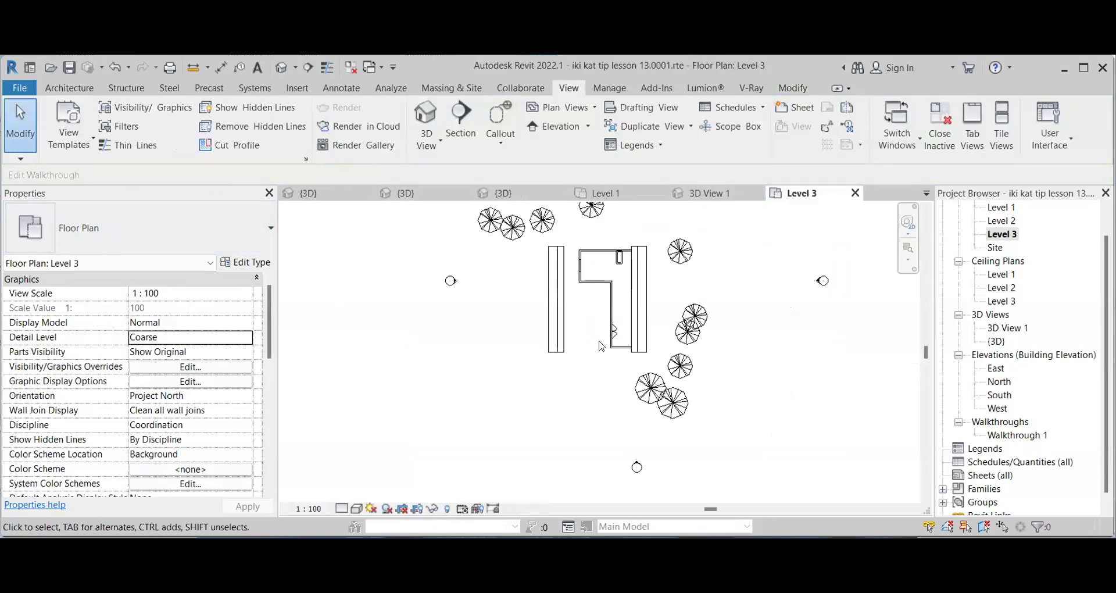
scroll(640, 334, "down", 3)
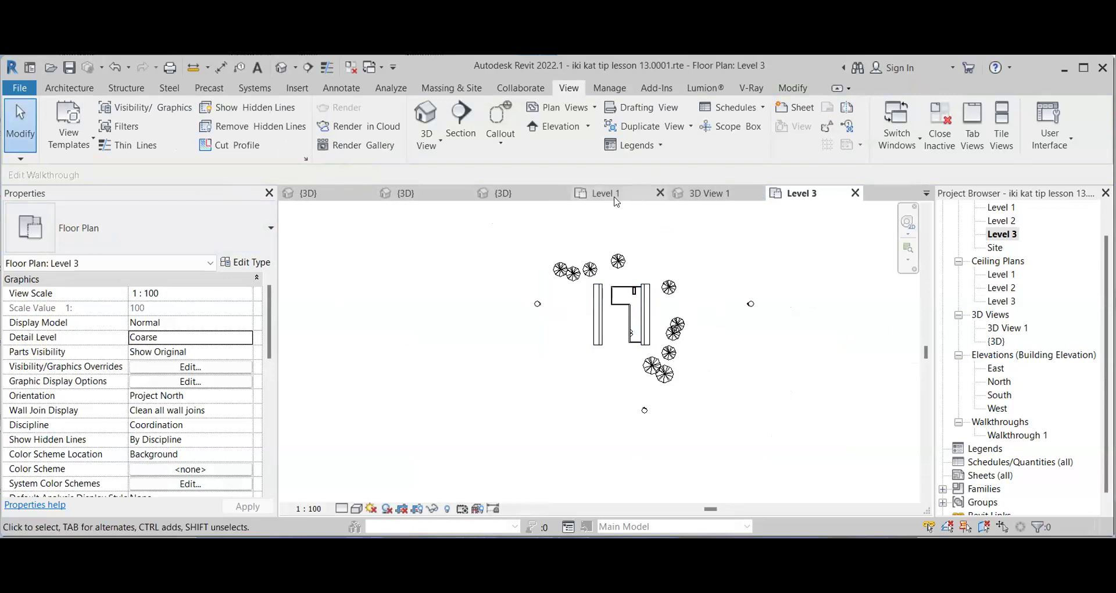
left_click(646, 198)
scroll(668, 232, "down", 2)
scroll(669, 233, "up", 2)
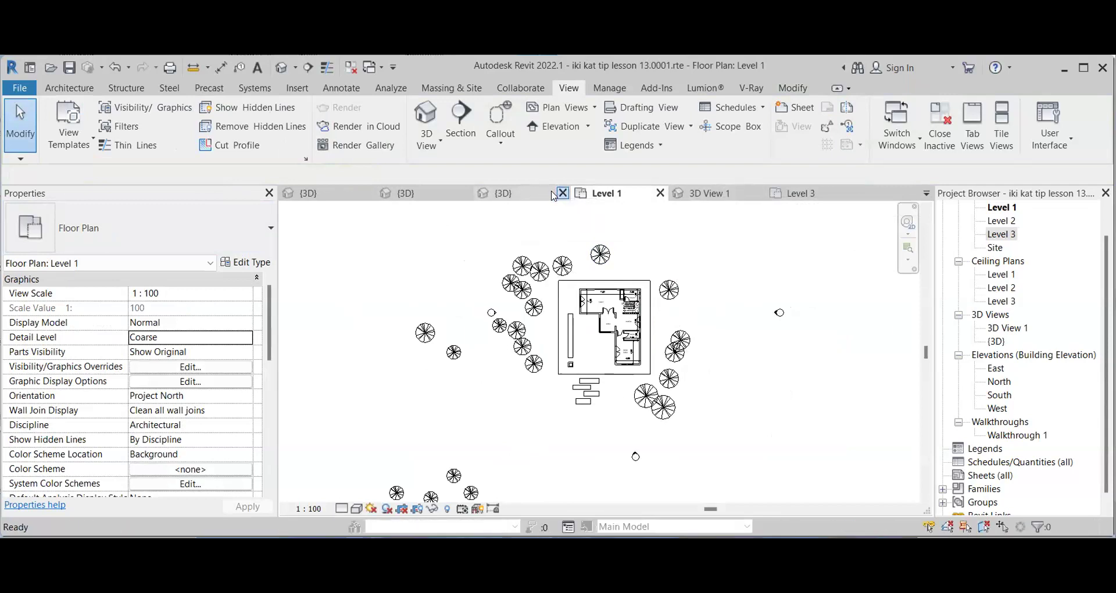
left_click(562, 193)
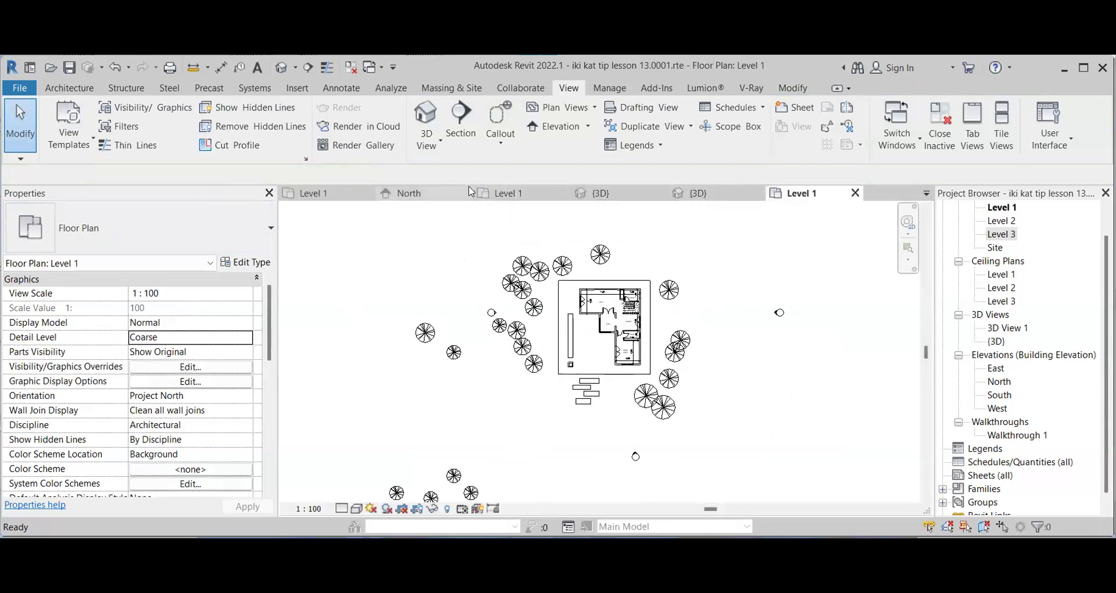
left_click(467, 193)
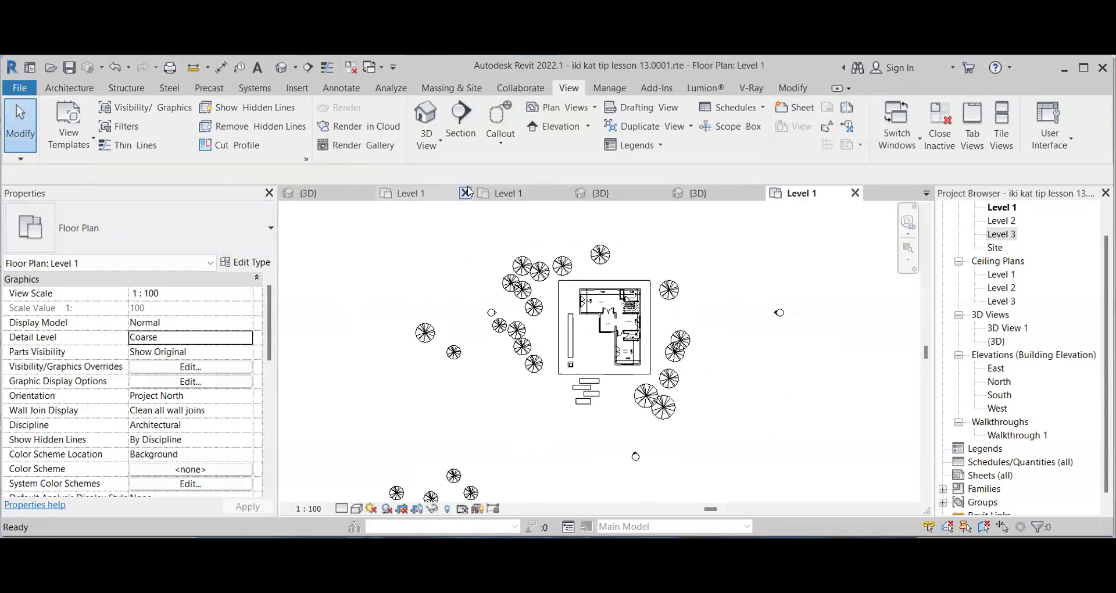
left_click(467, 193)
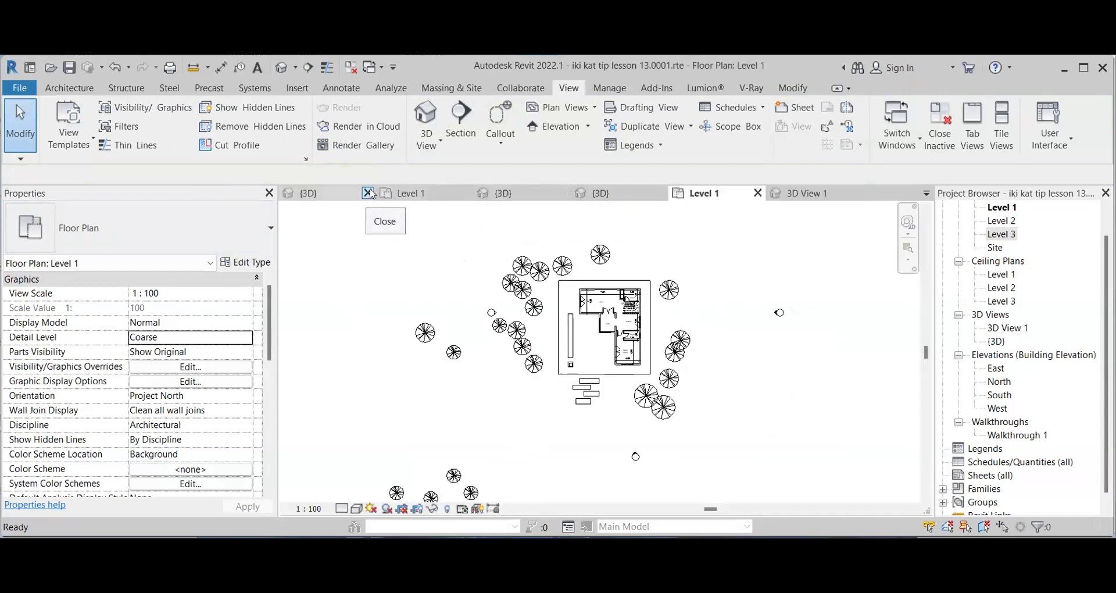
left_click(368, 192)
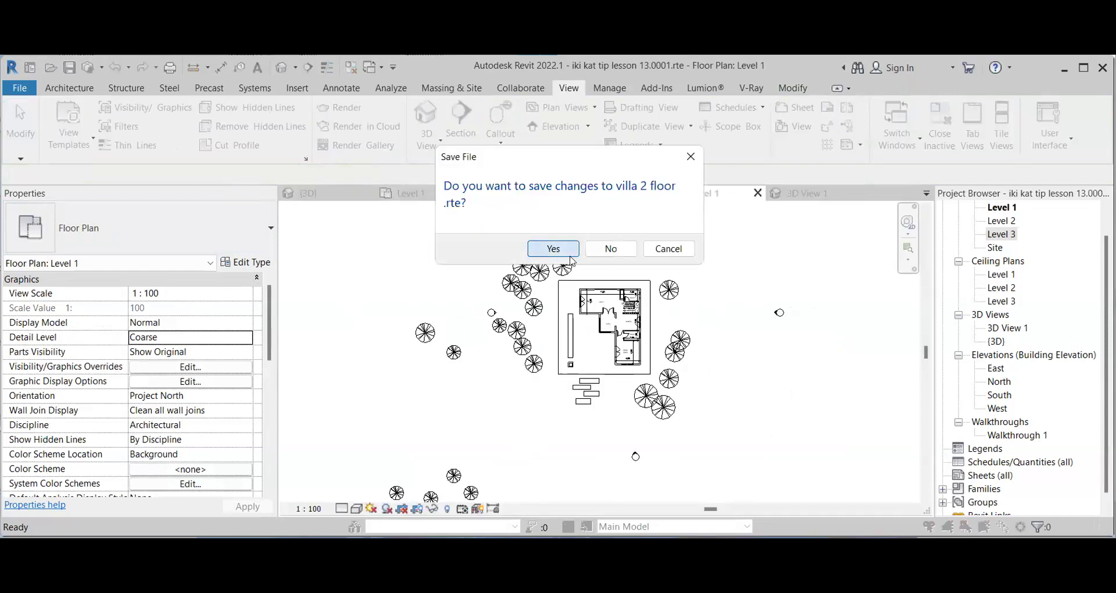
left_click(611, 249)
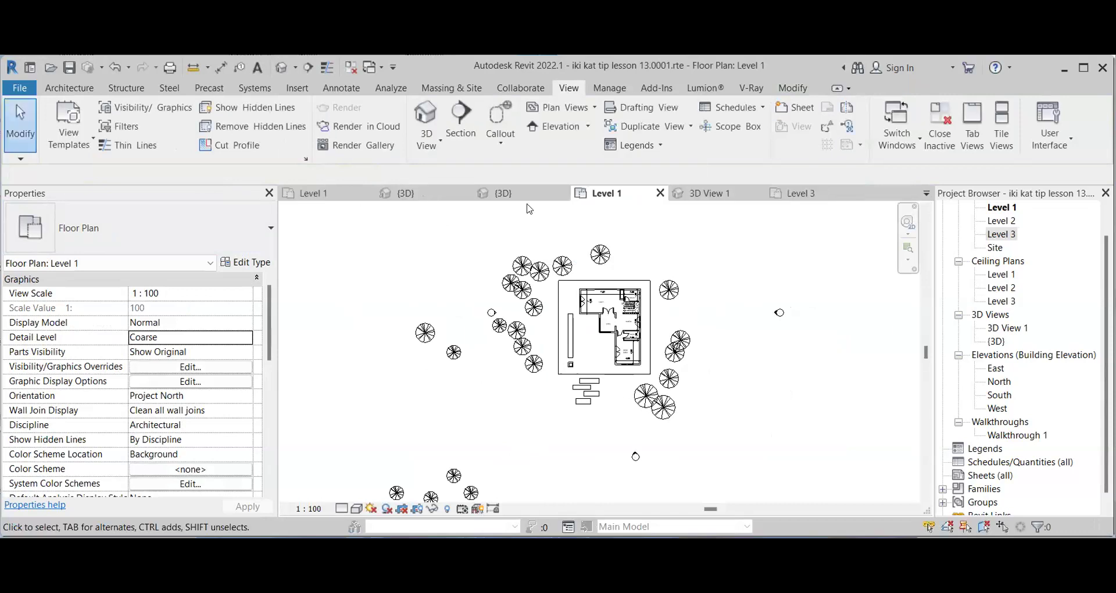
- Close the remaining {3D}, duplicate Level 1, Level 3 and 3D View 1 views
left_click(562, 193)
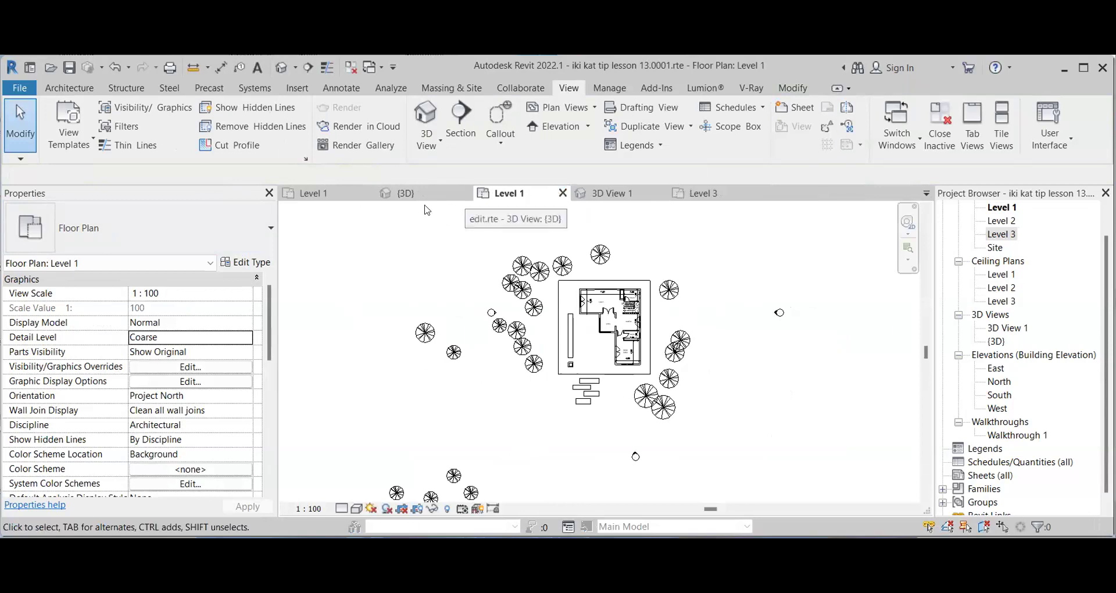
left_click(464, 193)
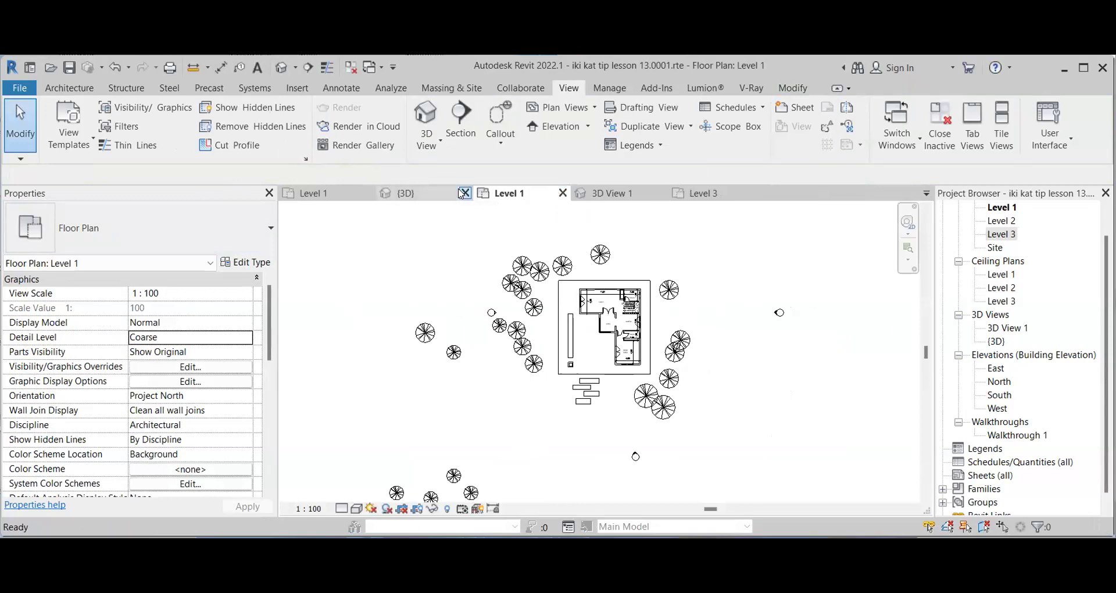
left_click(368, 194)
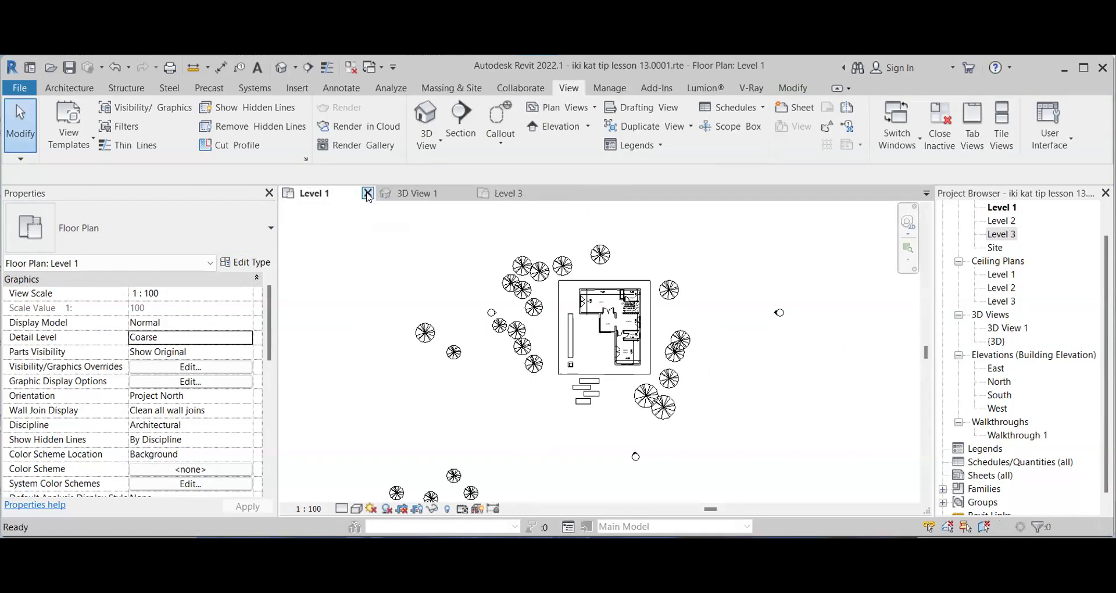
left_click(561, 192)
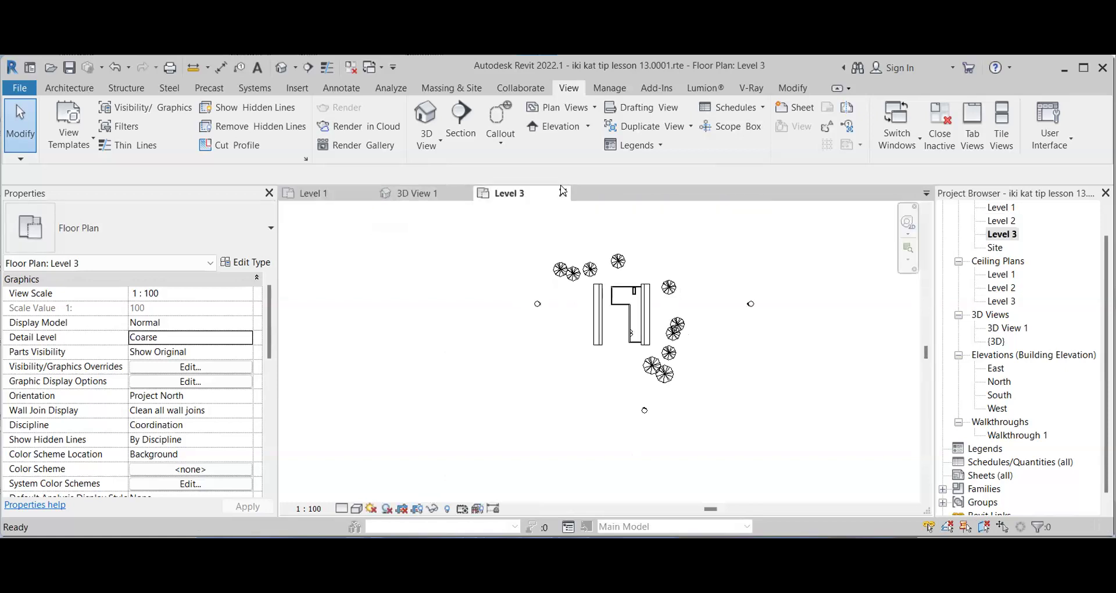
left_click(563, 194)
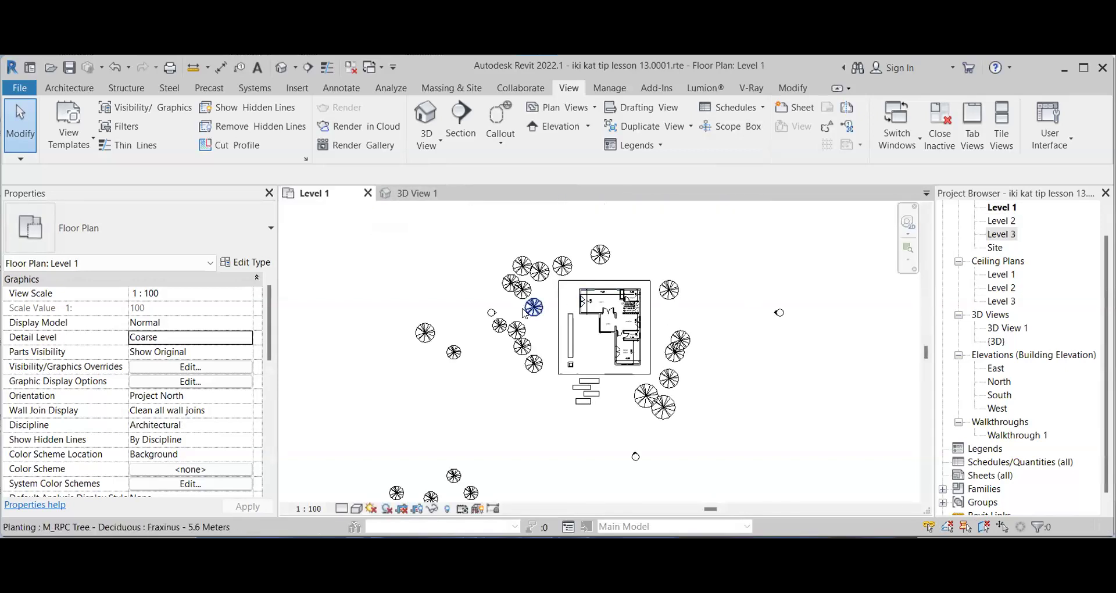
scroll(689, 455, "down", 1)
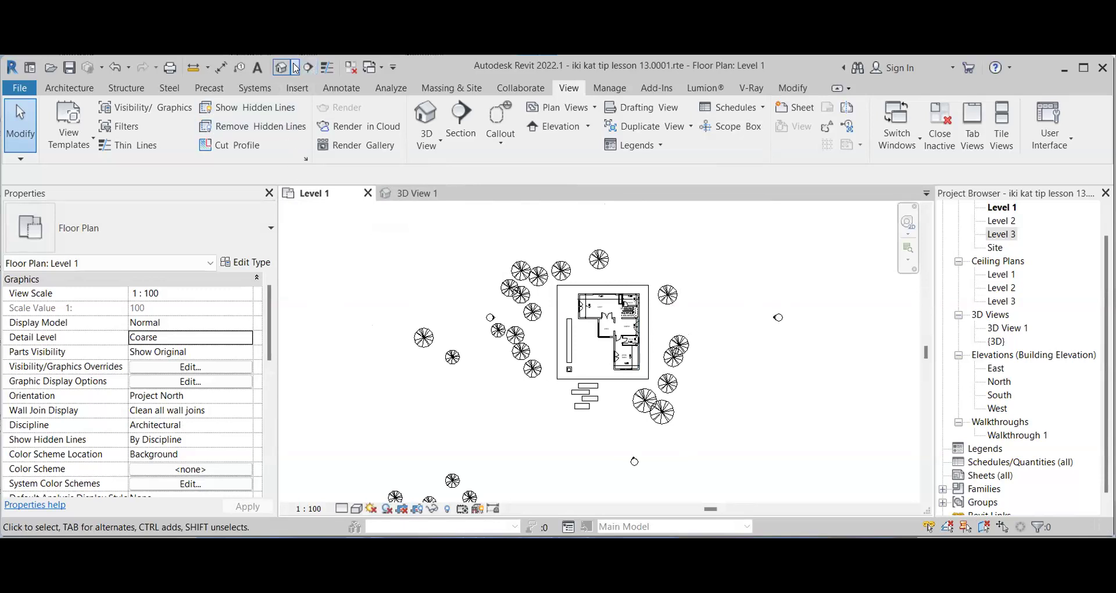
left_click(449, 194)
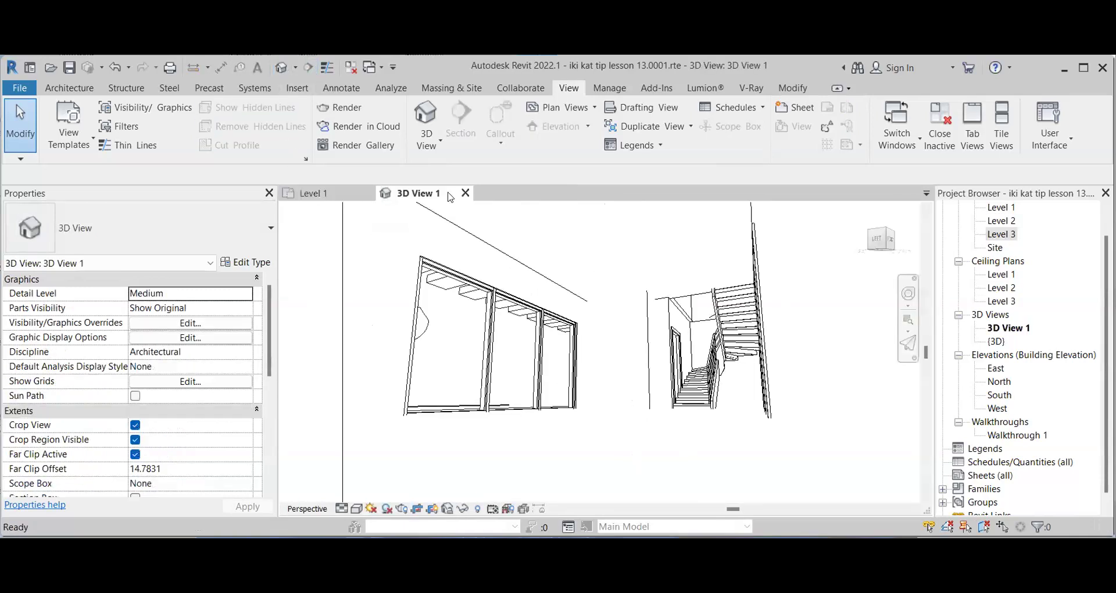
left_click(466, 194)
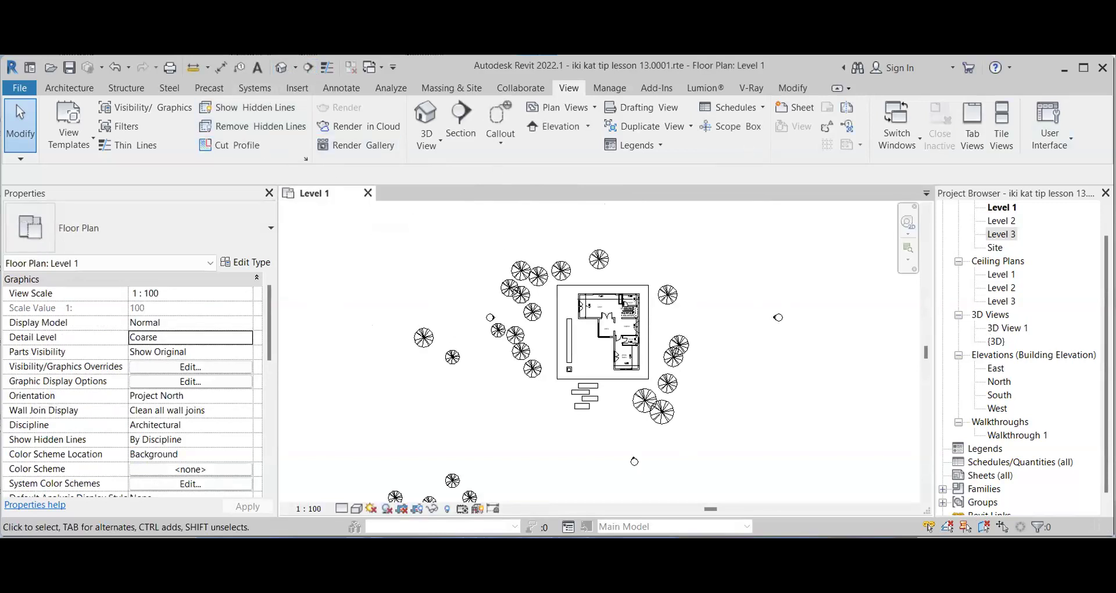
- Open the Site floor plan from the Project Browser
left_click(1003, 235)
double_click(996, 248)
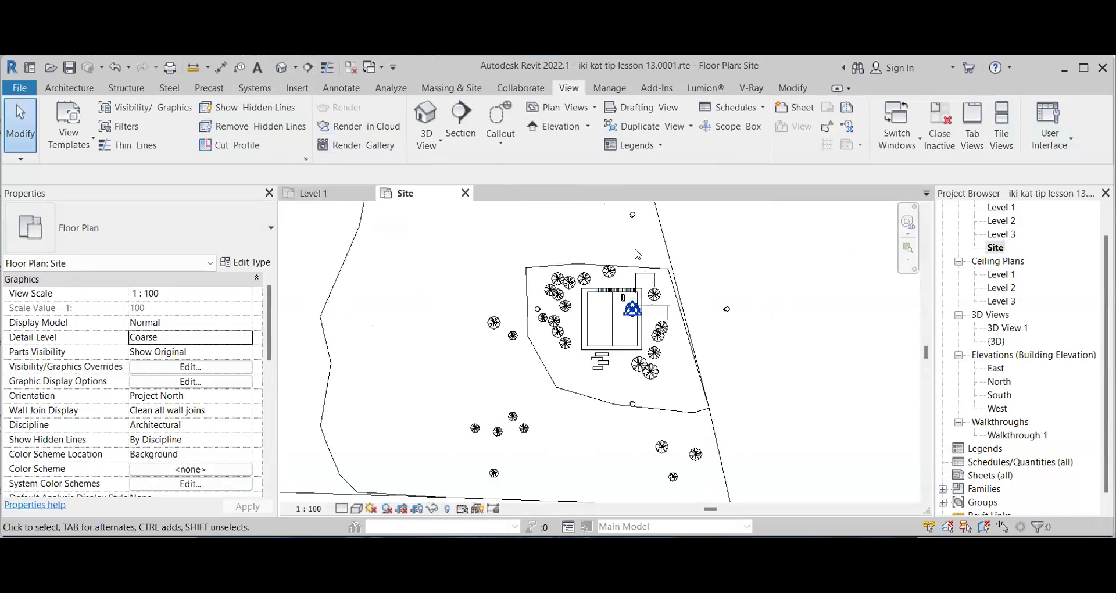
scroll(634, 303, "down", 1)
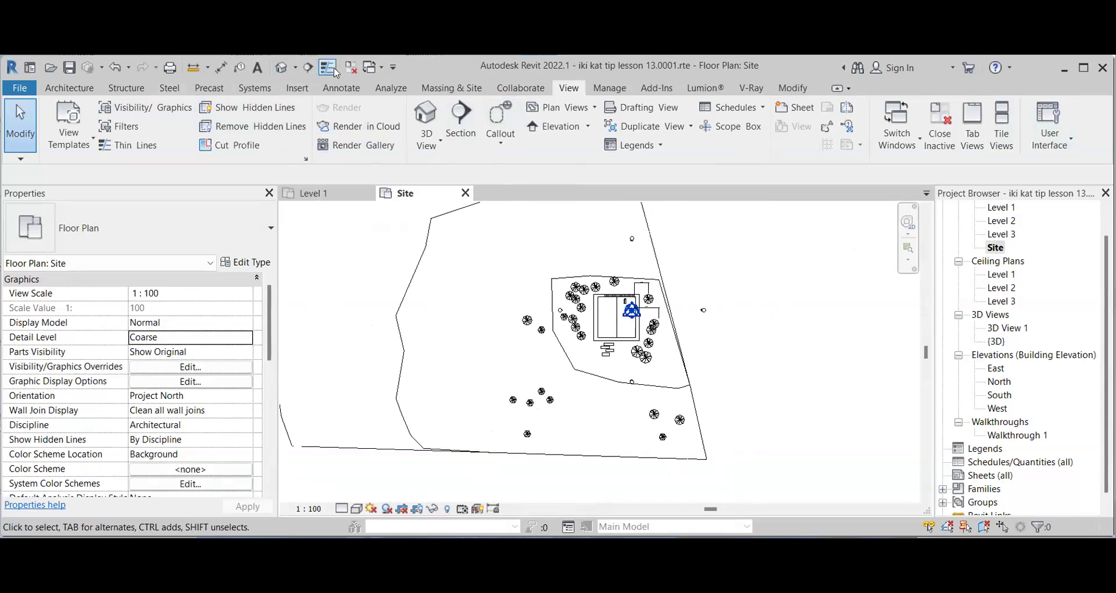
- Draw a four-key-frame walkthrough path from the lower site into the building
left_click(295, 68)
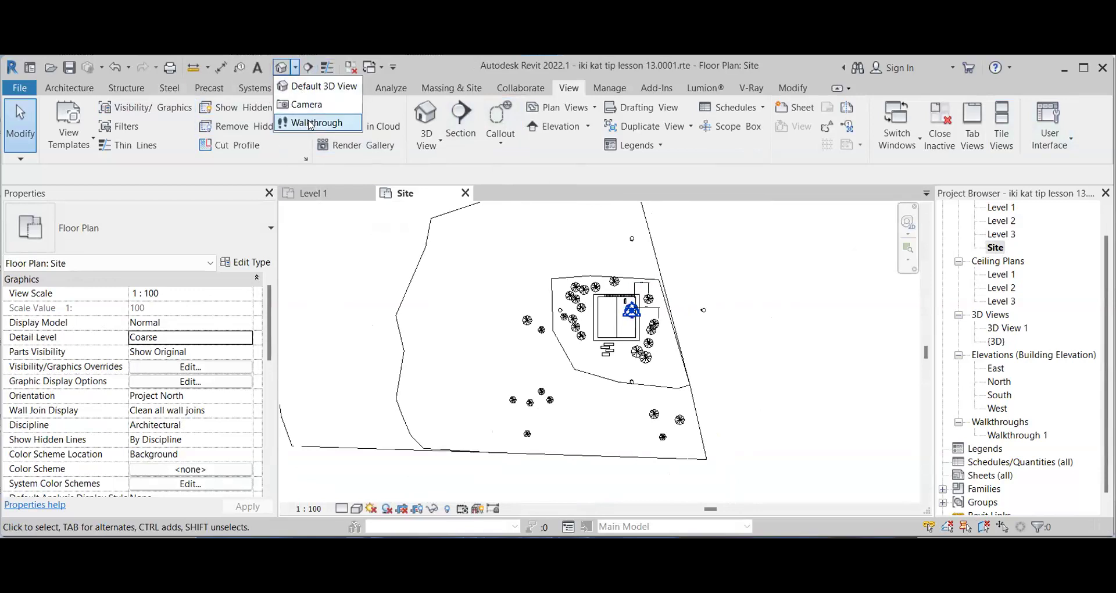
left_click(308, 119)
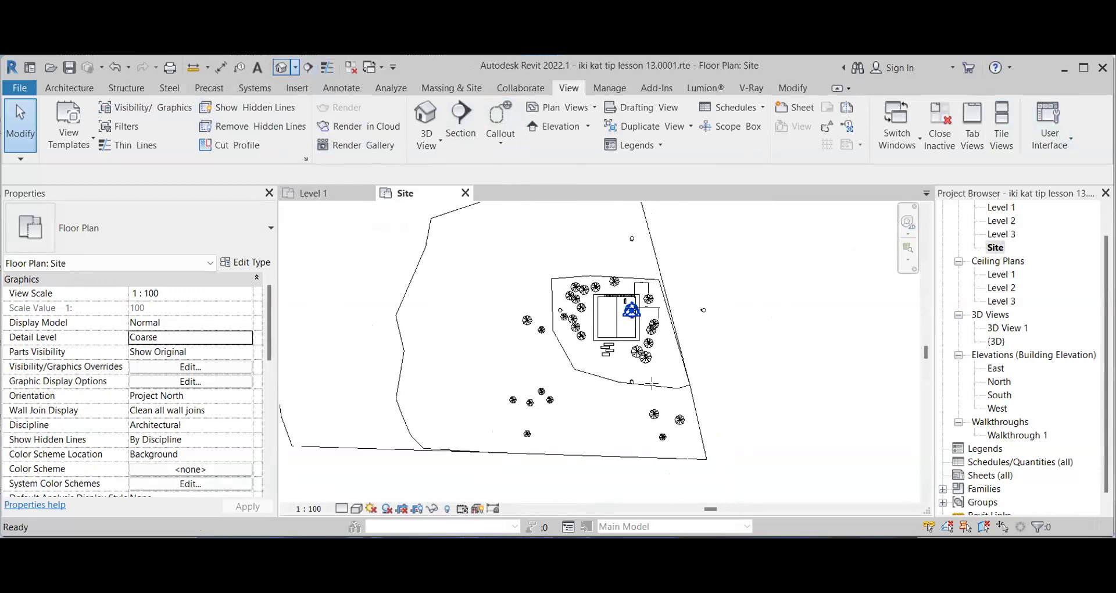
left_click(433, 436)
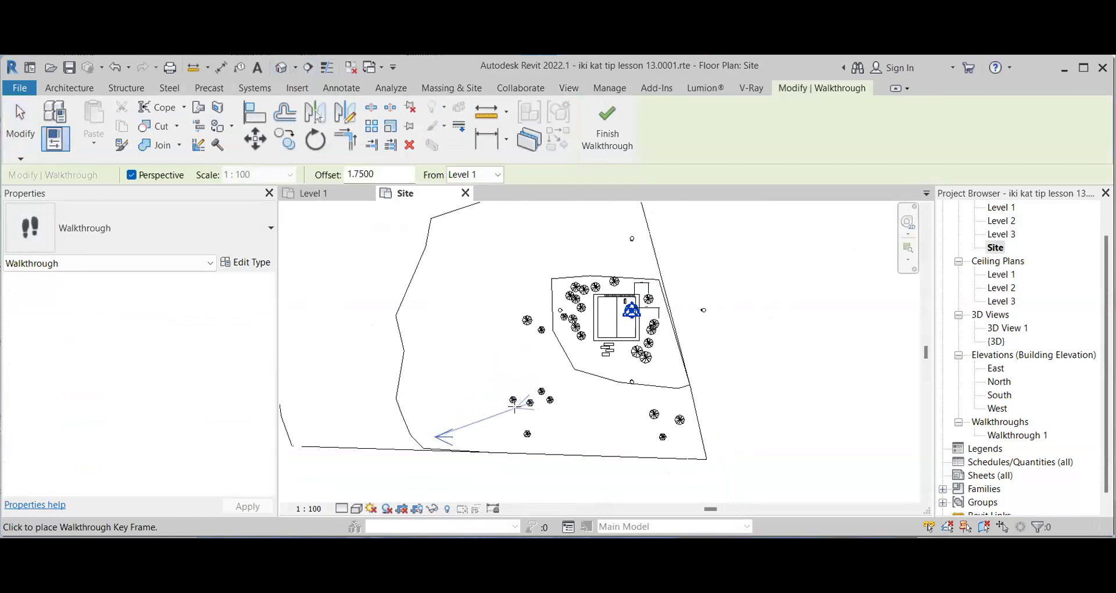
left_click(573, 410)
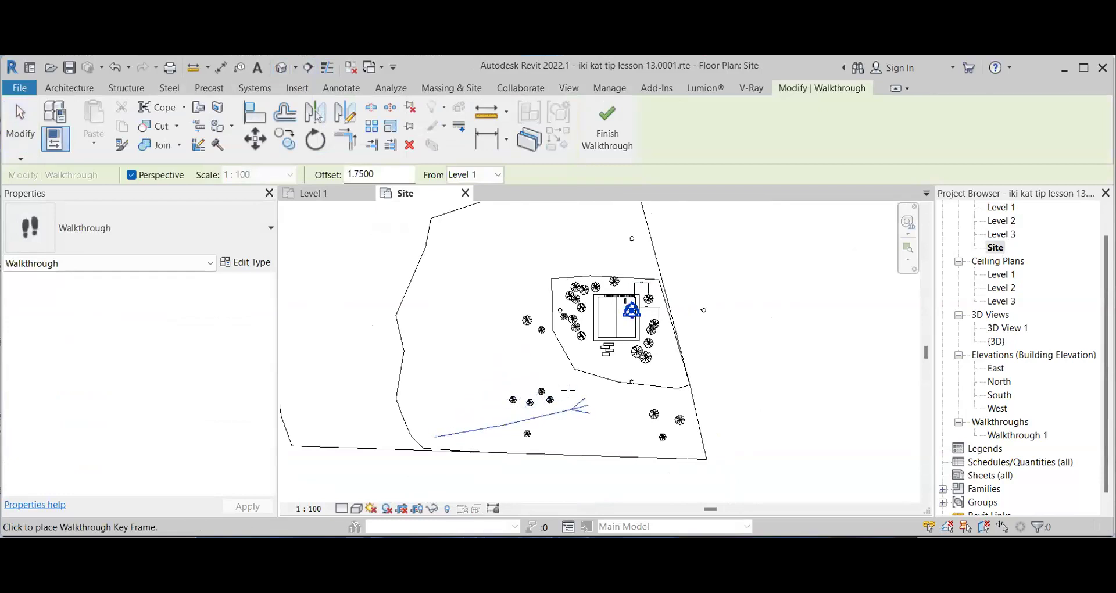
left_click(574, 371)
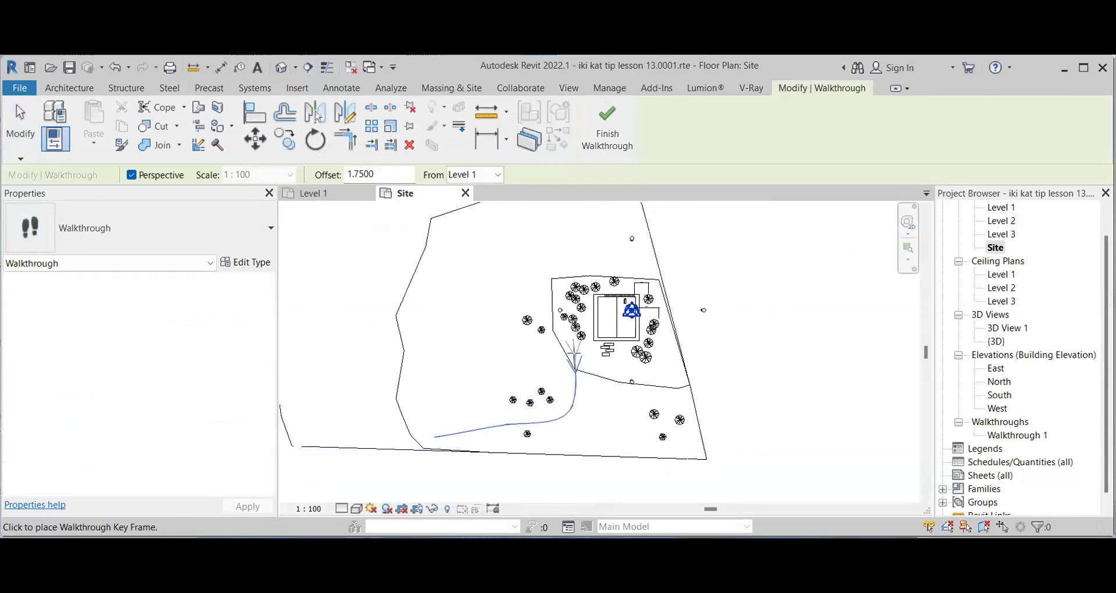
left_click(607, 346)
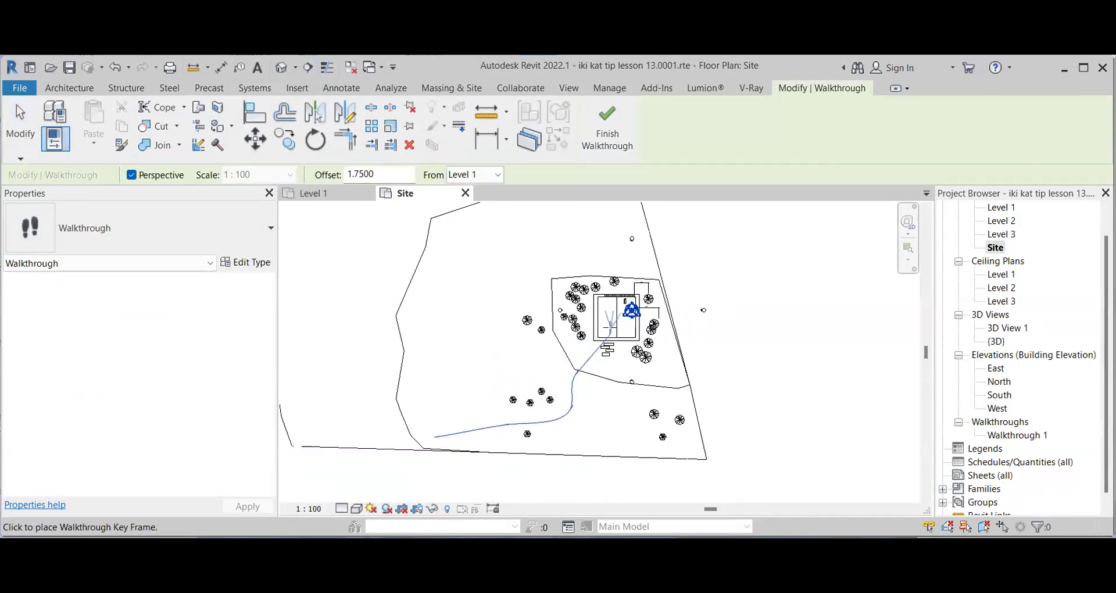
key("Escape")
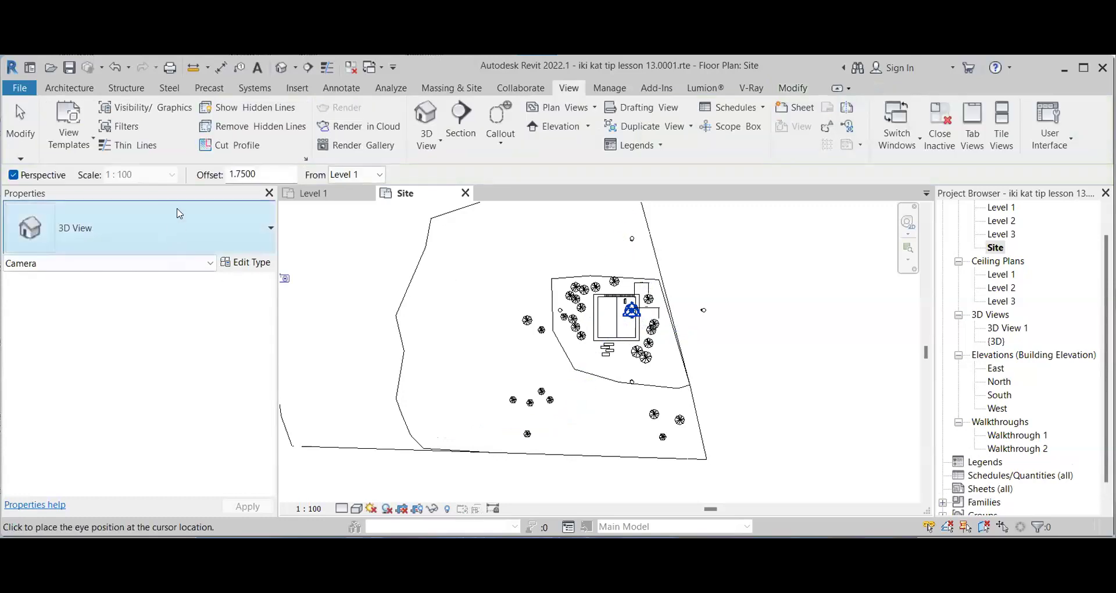
- Open Walkthrough 2, select its camera frame and enter Edit Walkthrough at frame 300 of 300
left_click(1017, 448)
double_click(1000, 454)
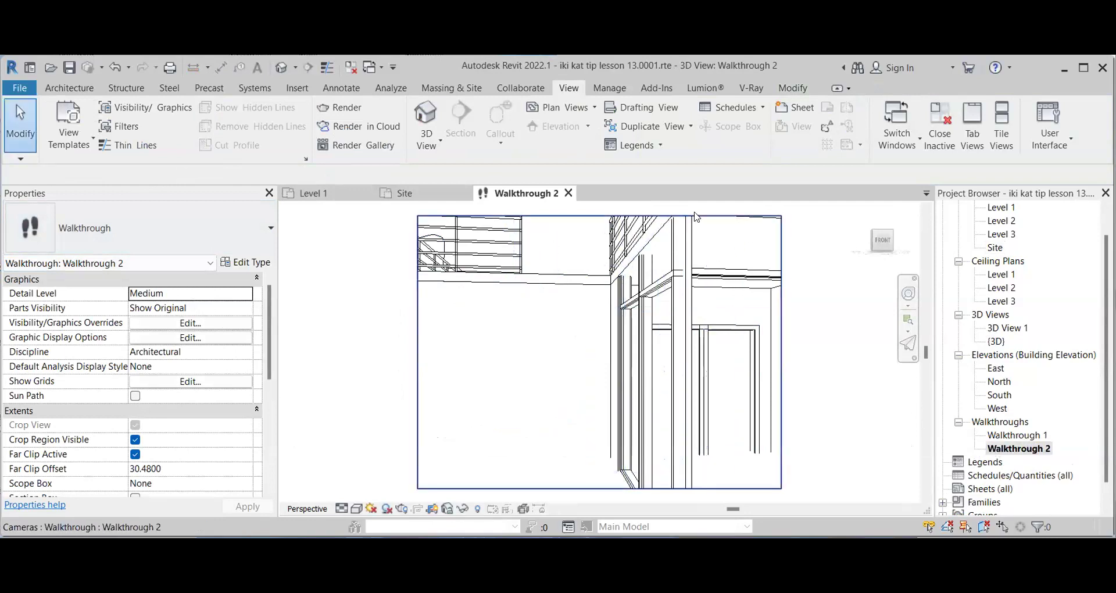
left_click(738, 244)
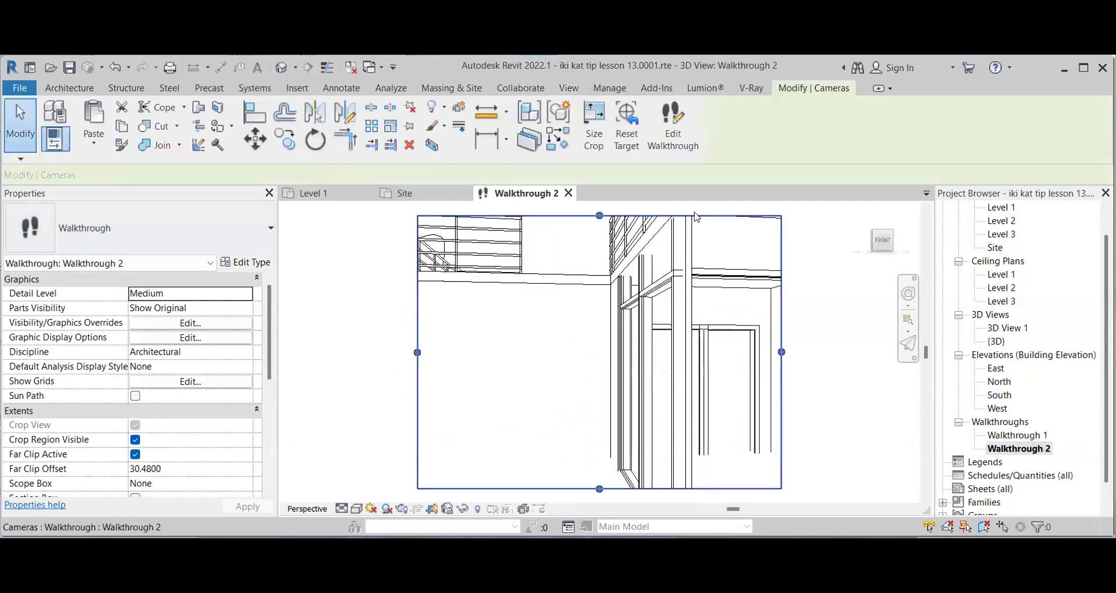
left_click(668, 135)
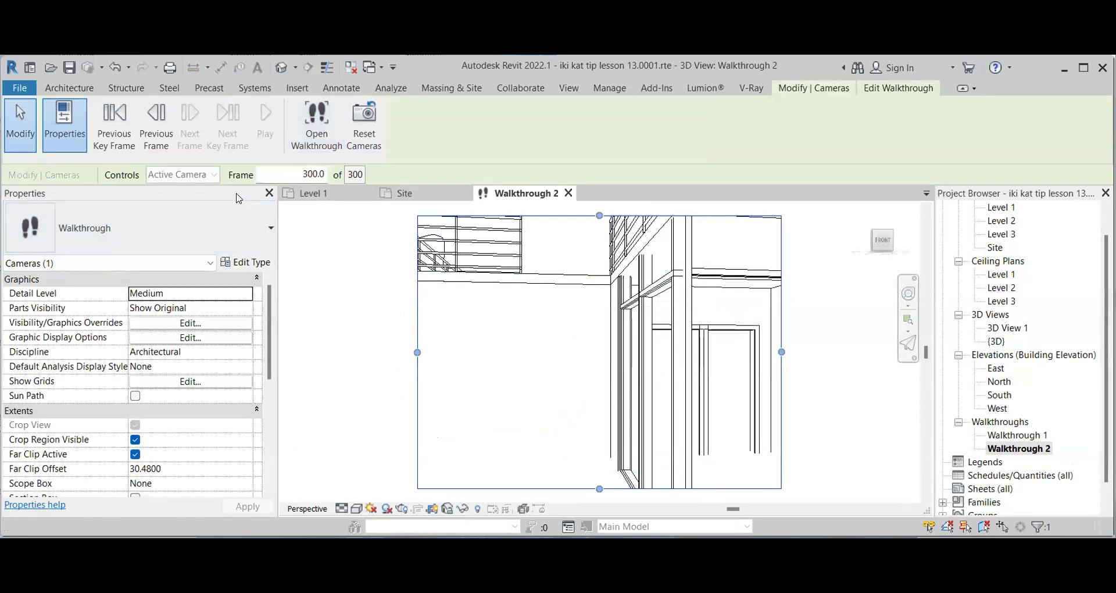
left_click_drag(271, 323, 272, 428)
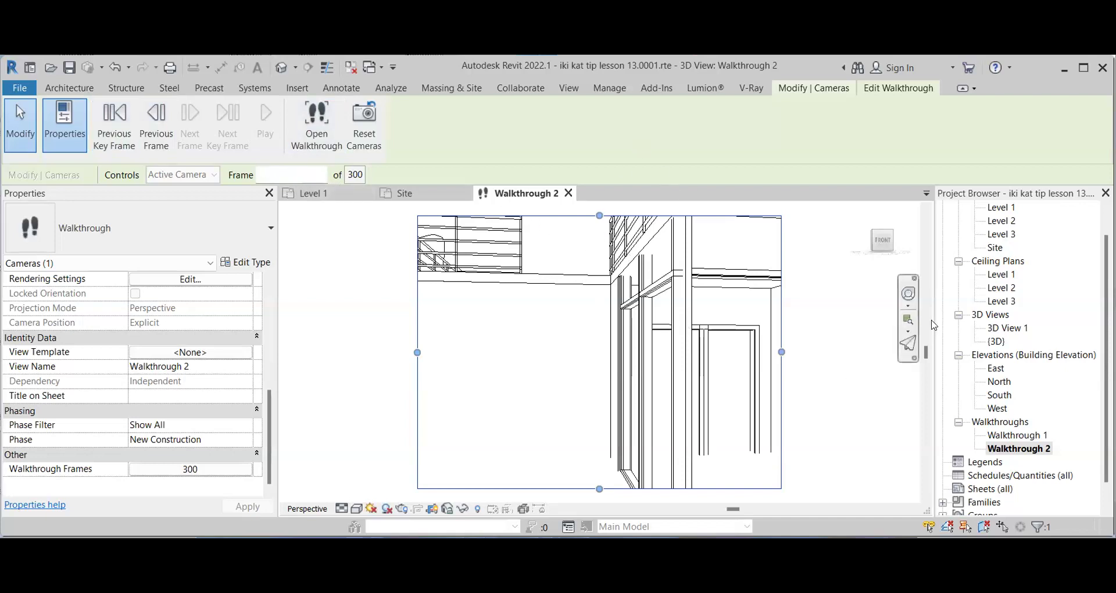
left_click(832, 90)
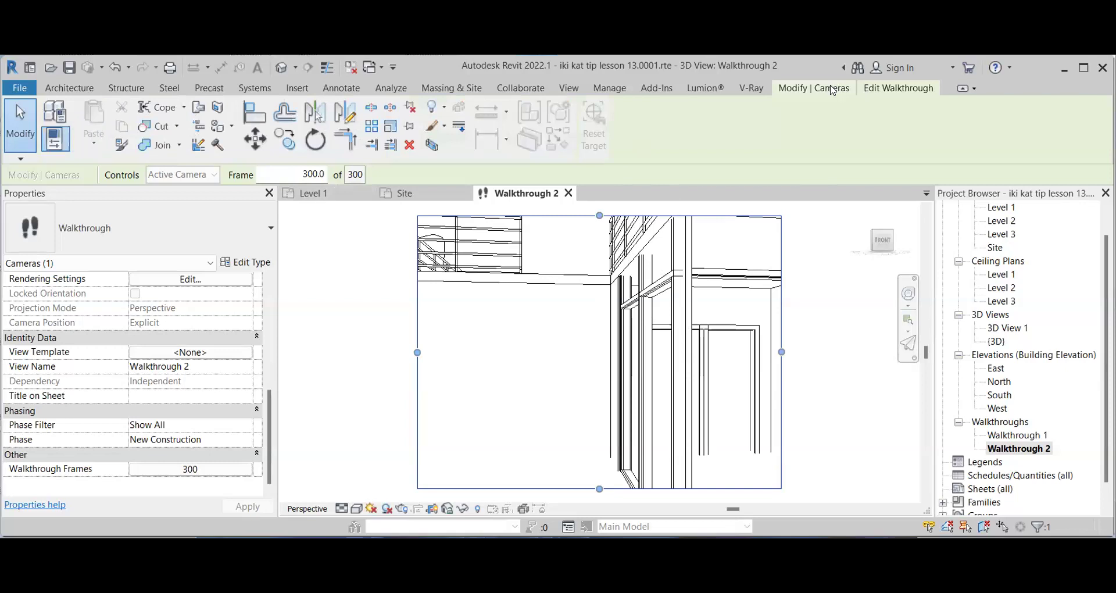
- Decline quitting the walkthrough and re-enter Edit Walkthrough
left_click(884, 90)
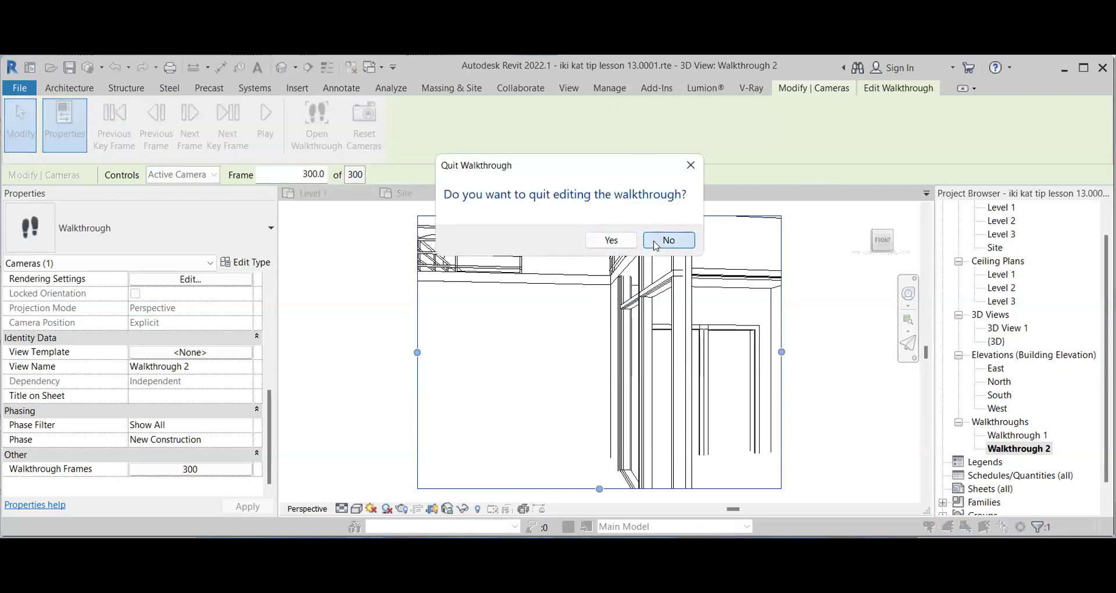
left_click(668, 241)
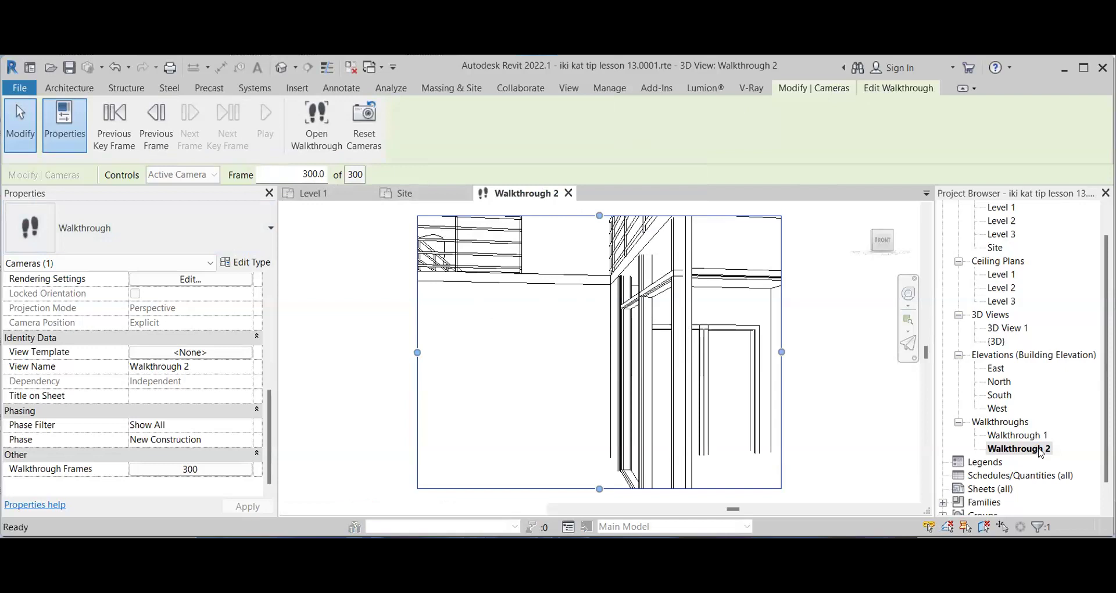
key("Escape")
left_click(668, 123)
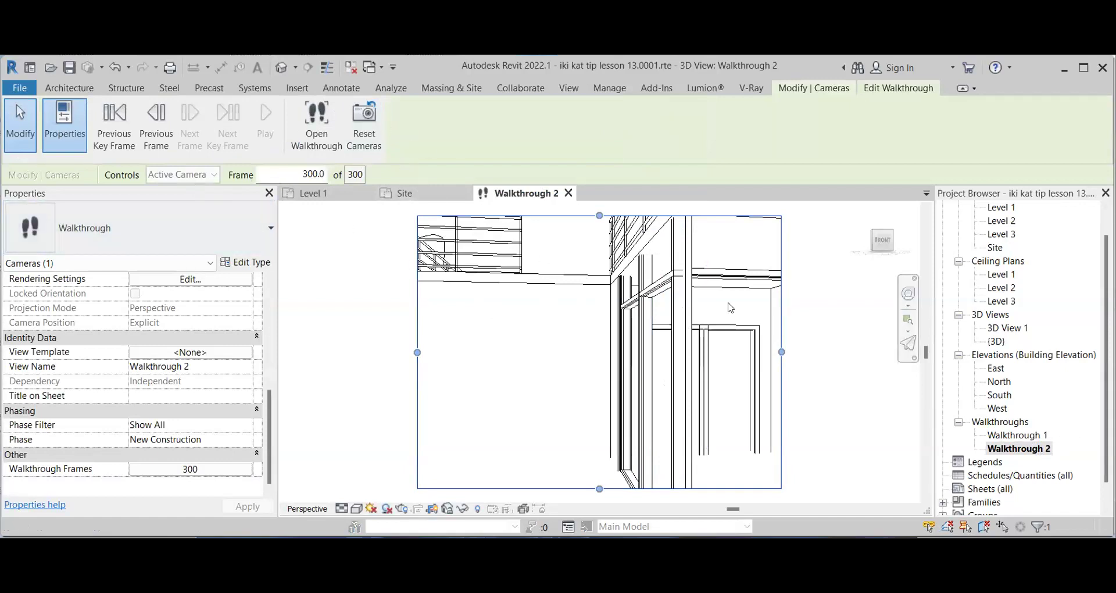
- Step back five key frames to frame 94.8, checking the path on the Site plan
left_click(112, 138)
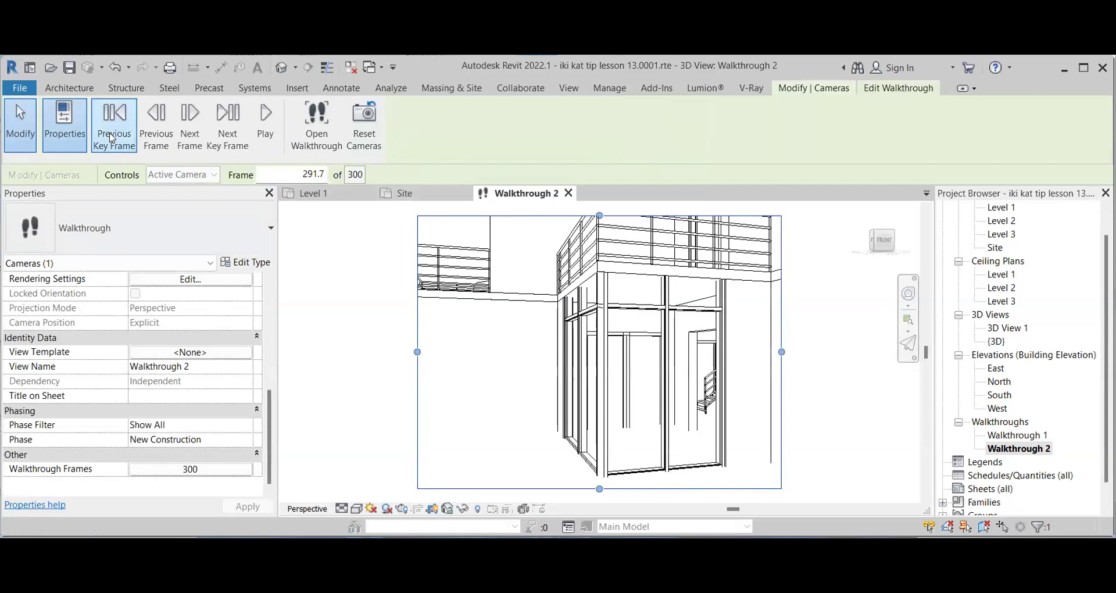
left_click(112, 138)
left_click(112, 138)
left_click(113, 139)
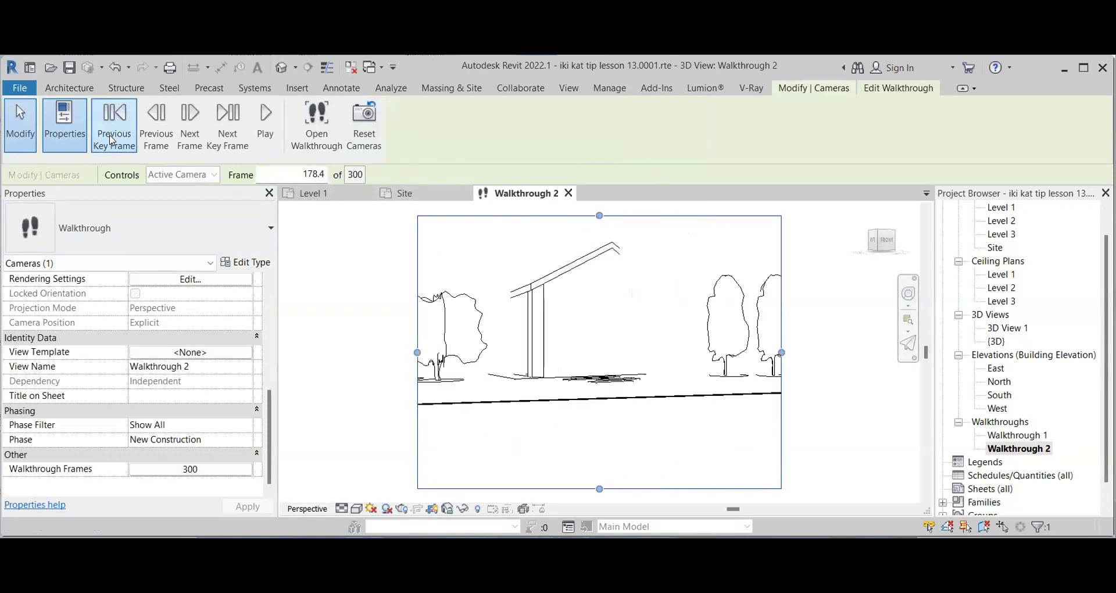
left_click(112, 138)
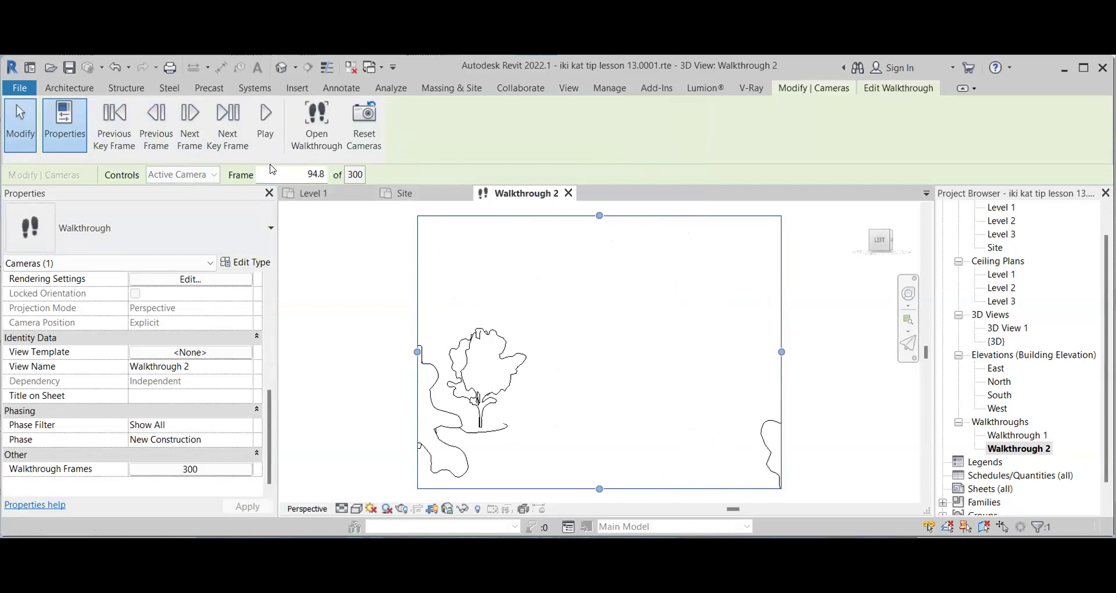
left_click(442, 194)
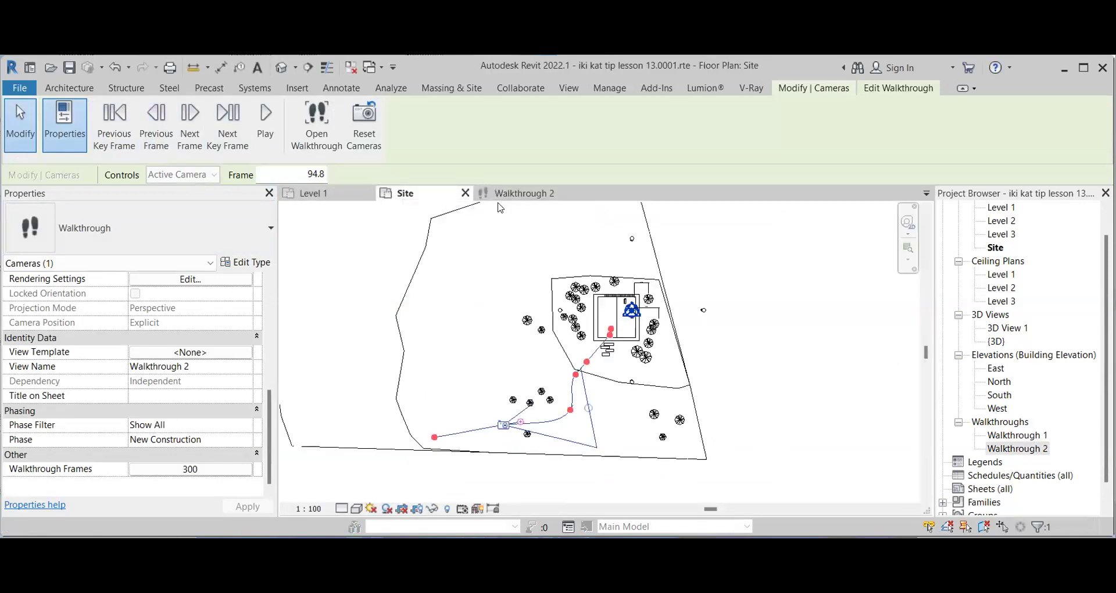
left_click(500, 199)
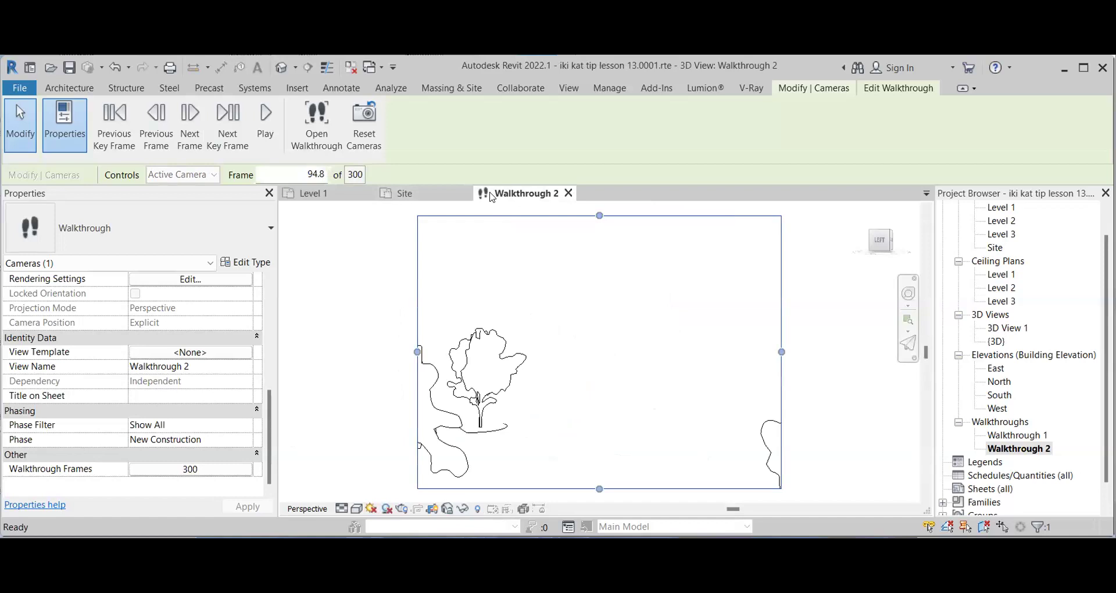
- Float the Walkthrough 2 view beside the Site plan and play it through to frame 299.8
left_click_drag(572, 225, 553, 205)
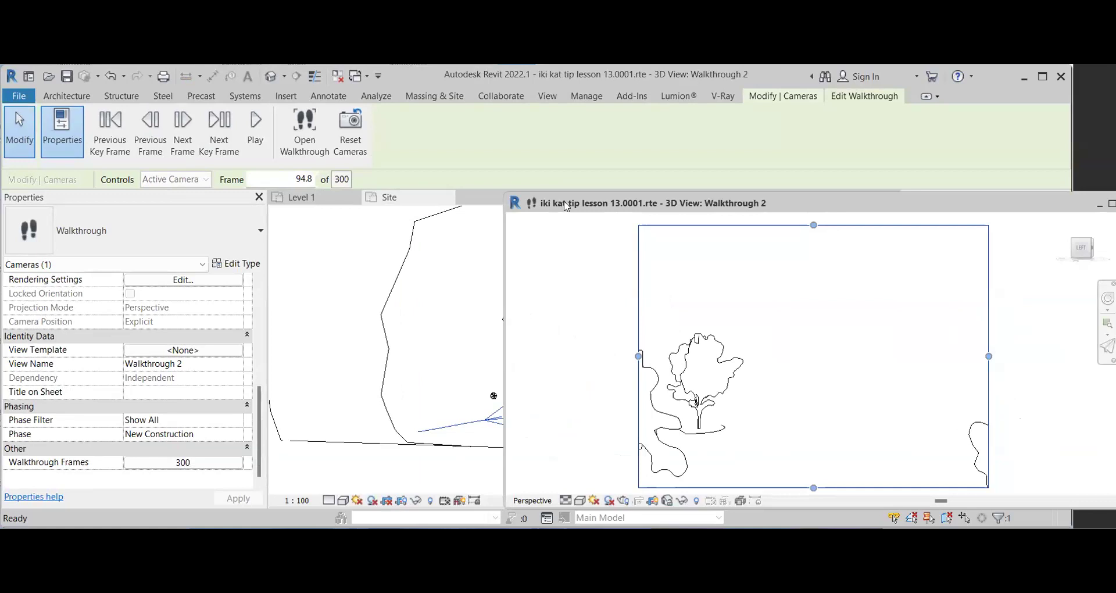
left_click_drag(481, 197, 465, 197)
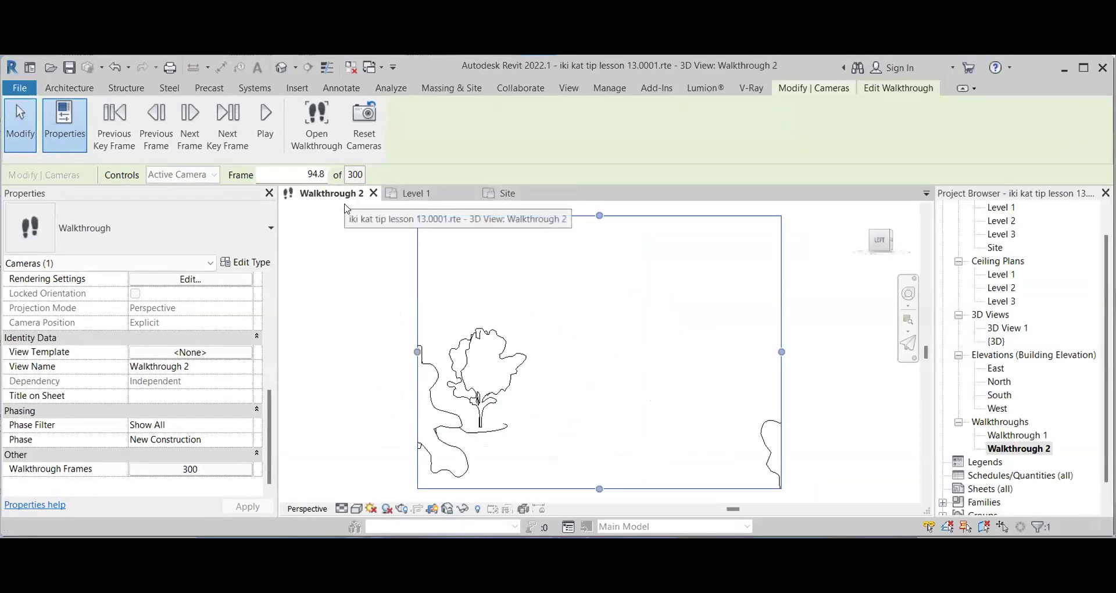
key("ctrl+F4")
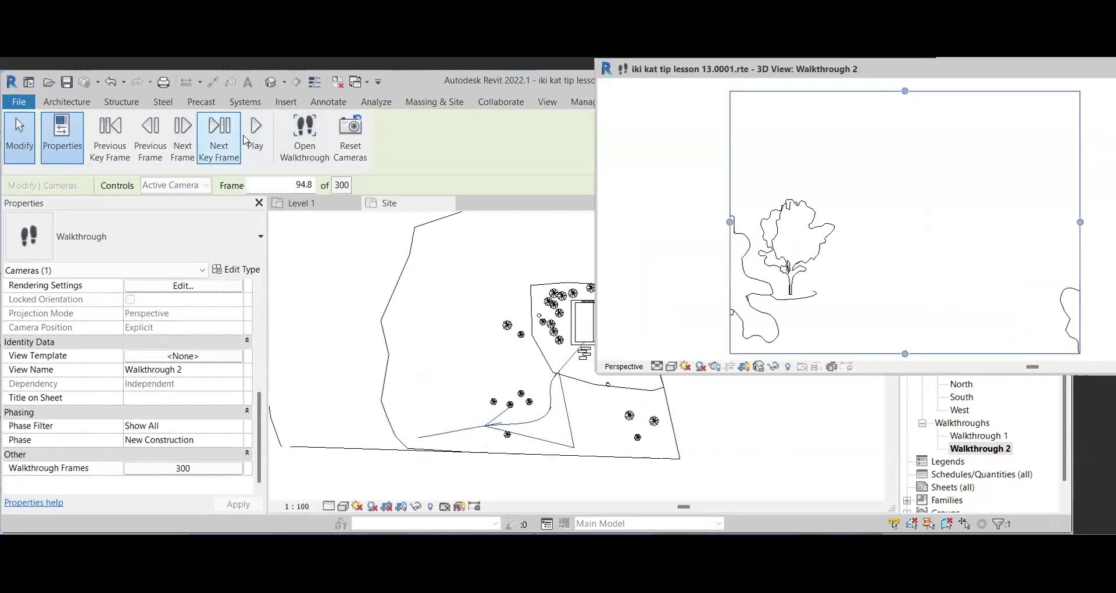
left_click(247, 143)
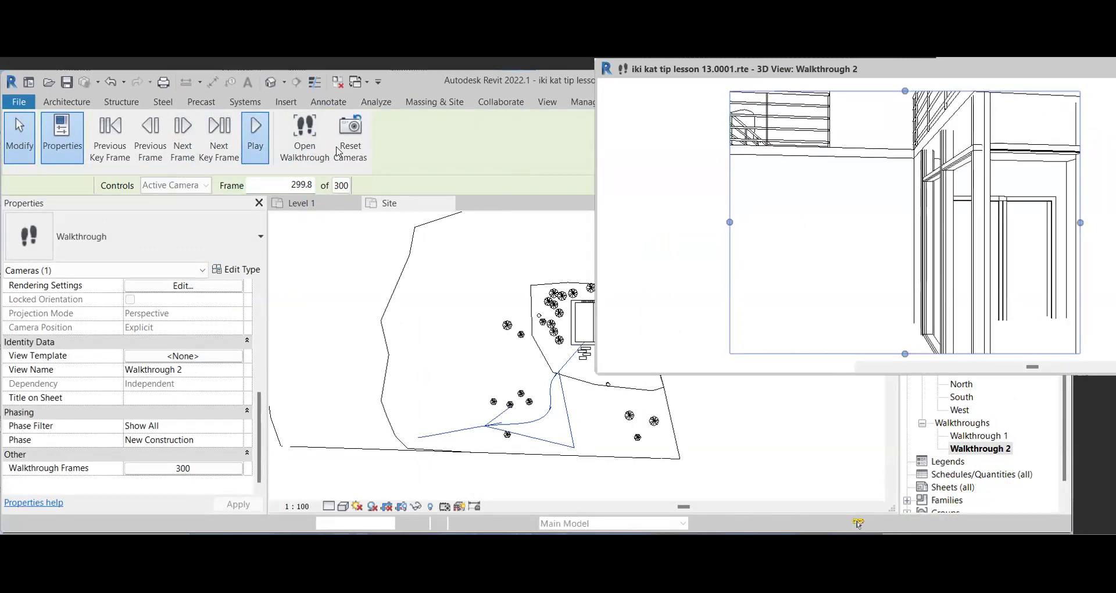
left_click(643, 239)
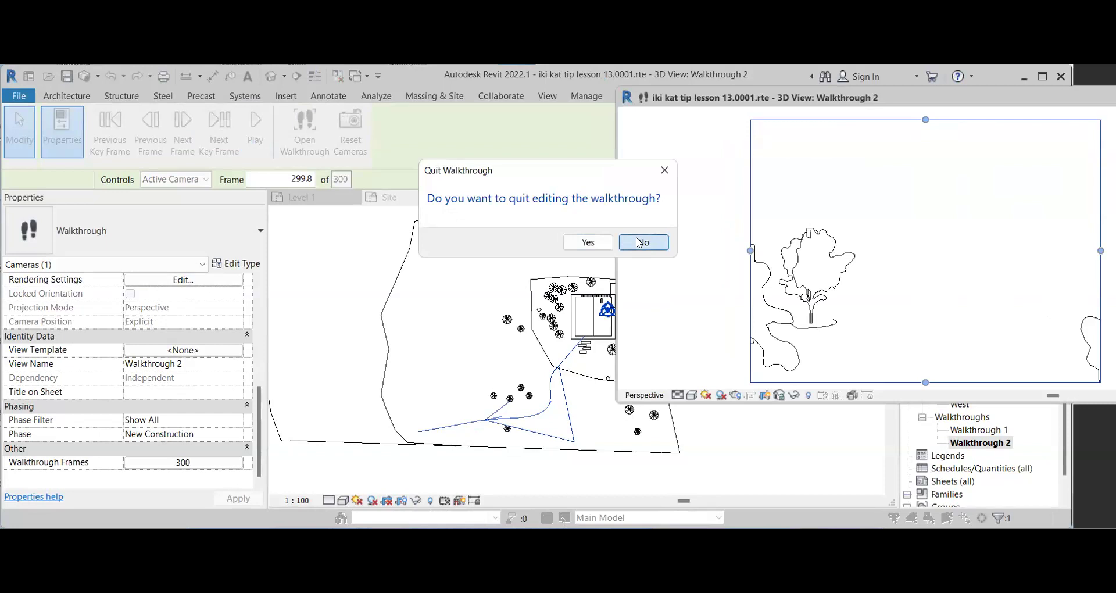
- With Active Camera controls, rotate the Walkthrough 2 camera's view direction at frame 94.8
left_click(640, 242)
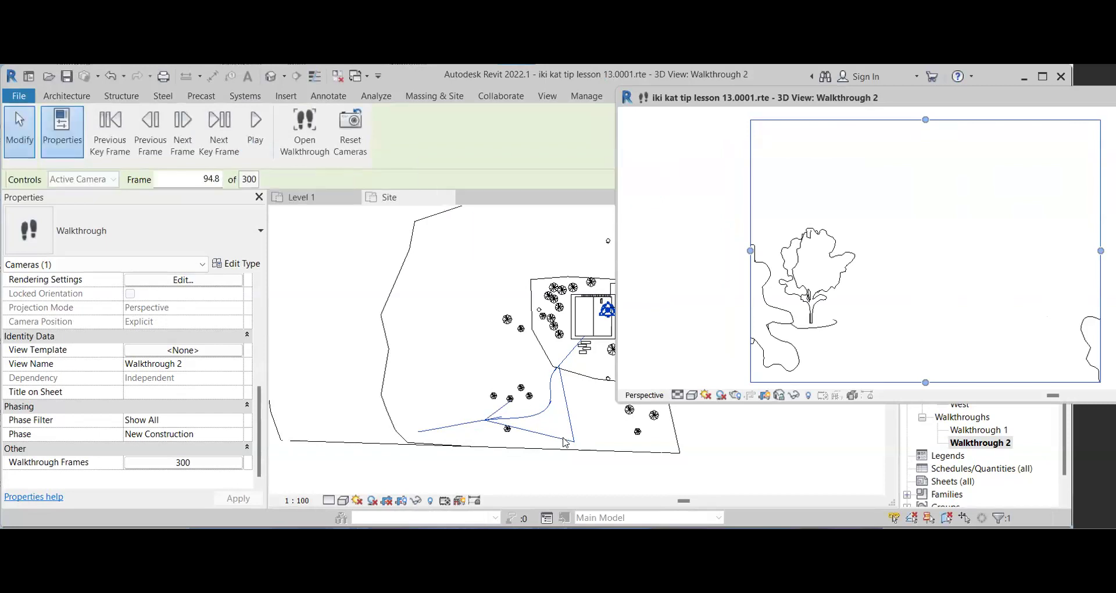
left_click(563, 402)
left_click_drag(563, 406, 561, 403)
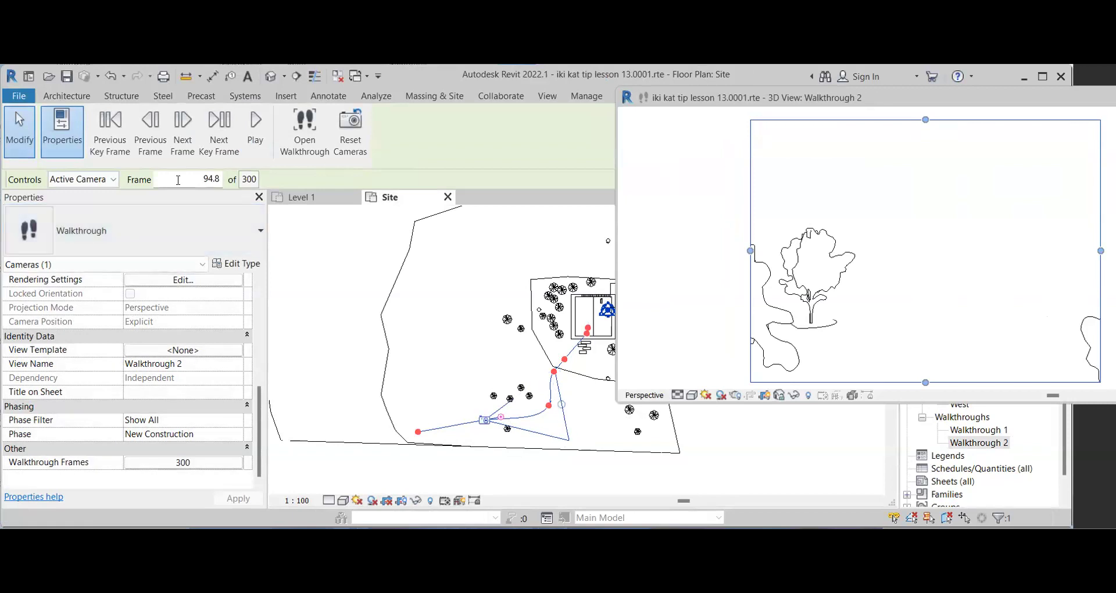
left_click(105, 181)
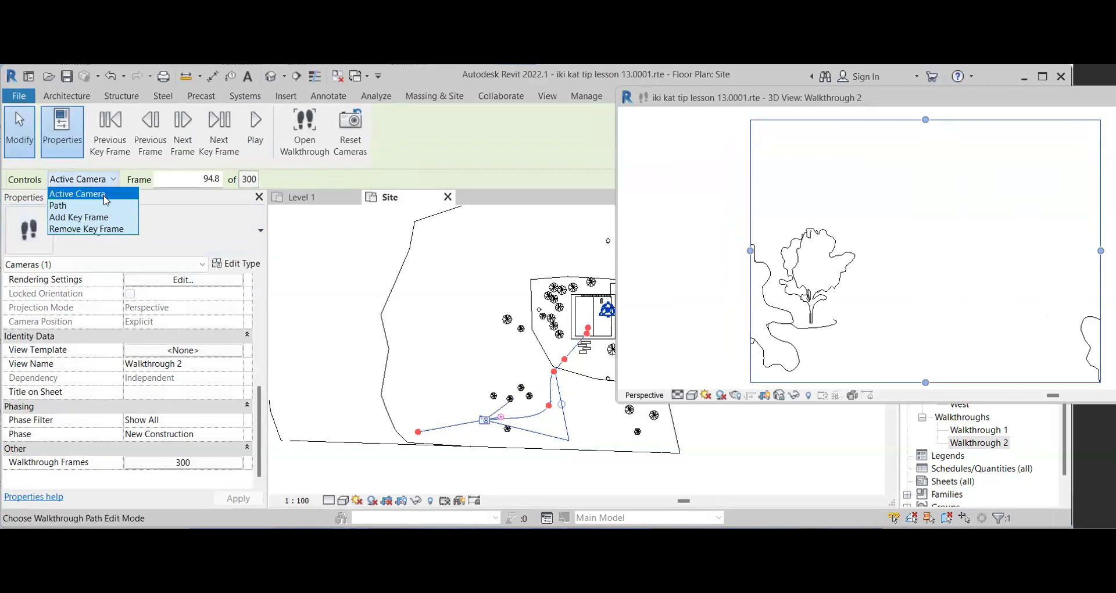
left_click(106, 194)
left_click_drag(562, 404, 525, 370)
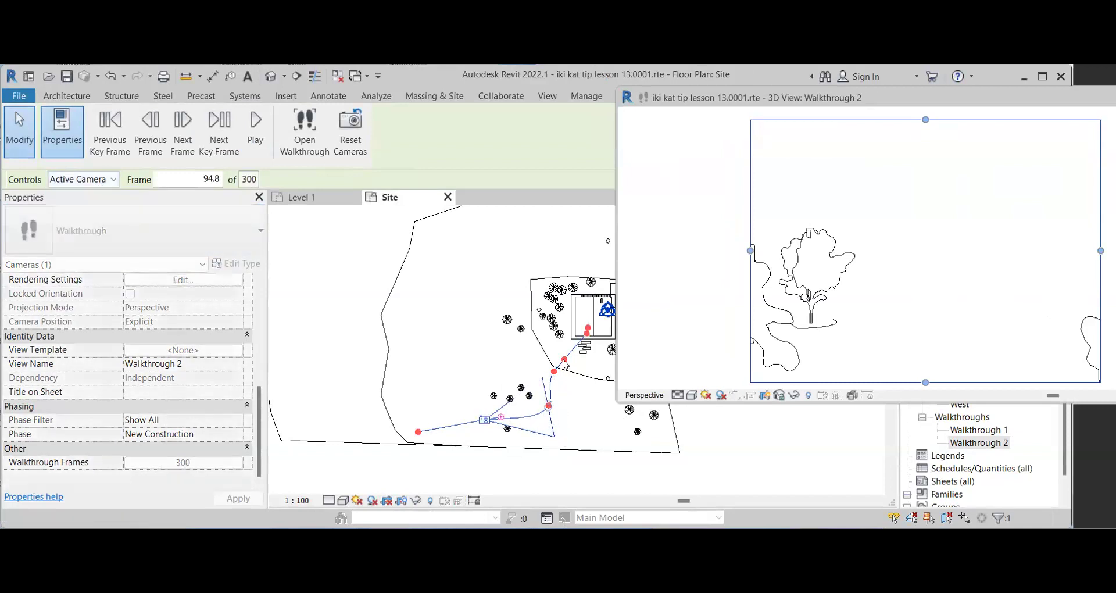
left_click(113, 180)
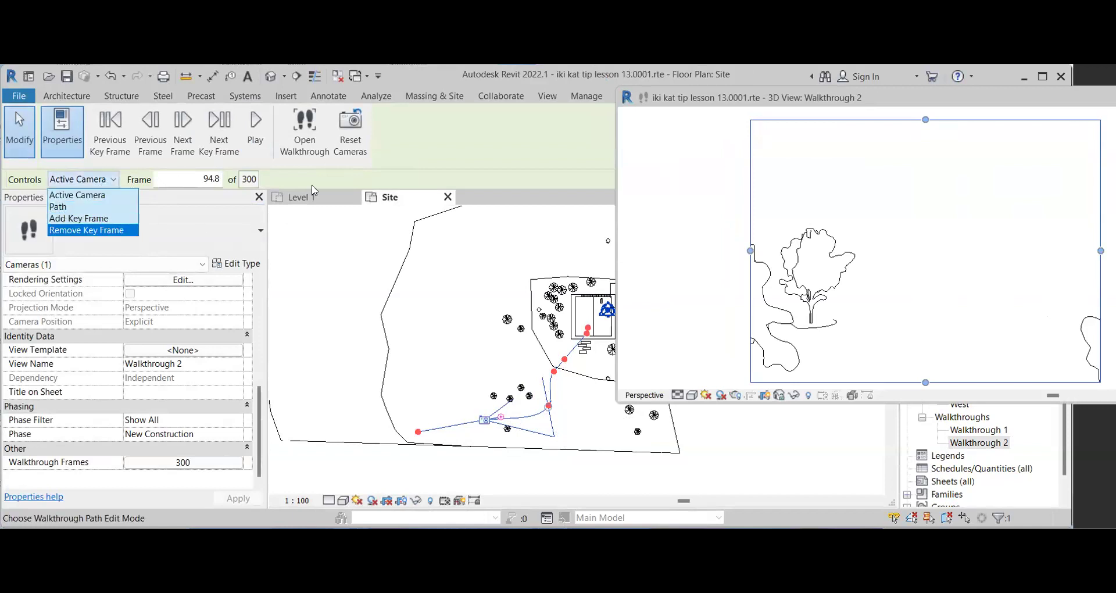
left_click(558, 357)
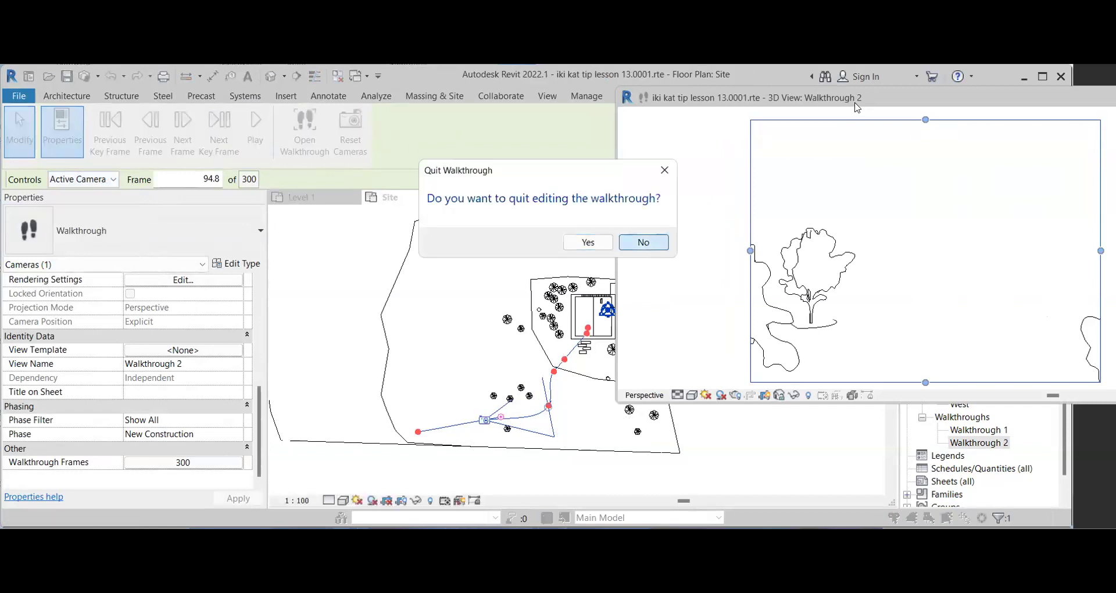
- Dismiss the quit prompt and close the floating Walkthrough 2 window
key("Return")
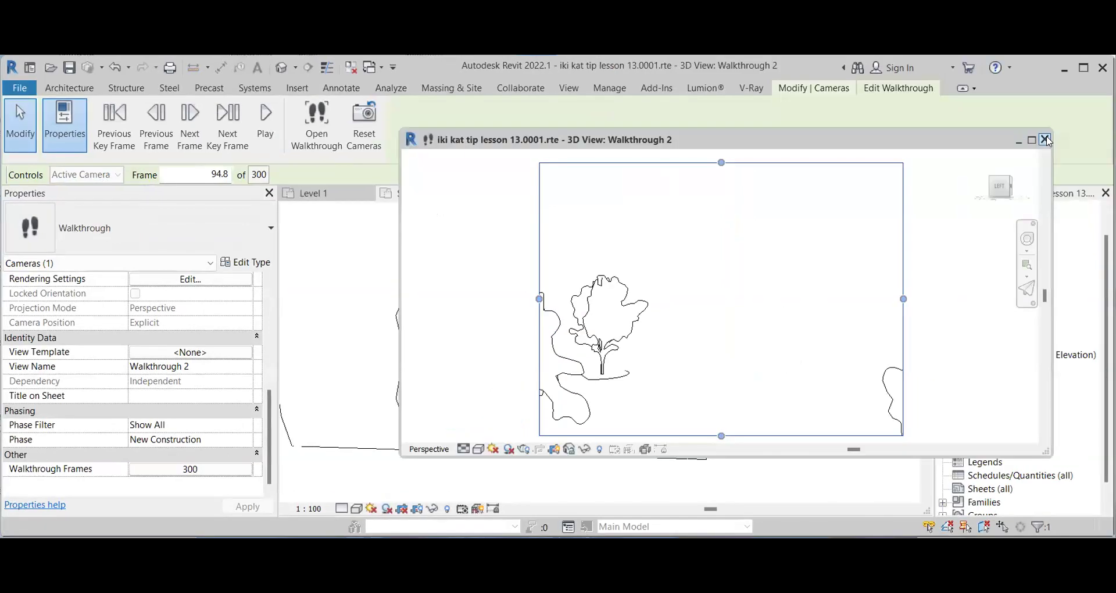
left_click(1045, 139)
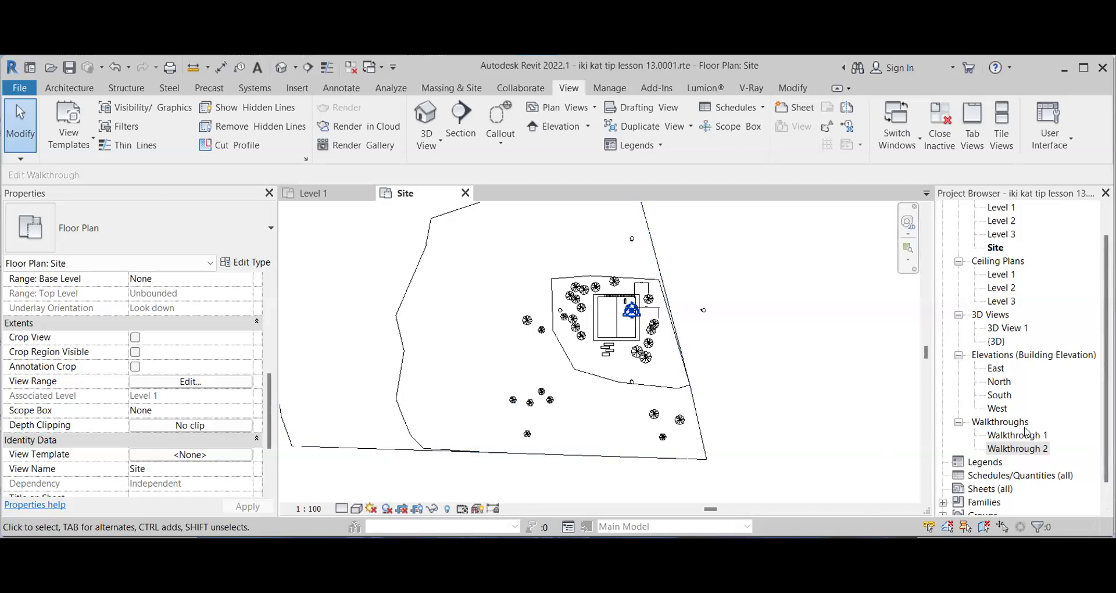
- Restart a new walkthrough from 3D View > Walkthrough and zoom in on the Site plan
left_click(297, 68)
left_click(312, 122)
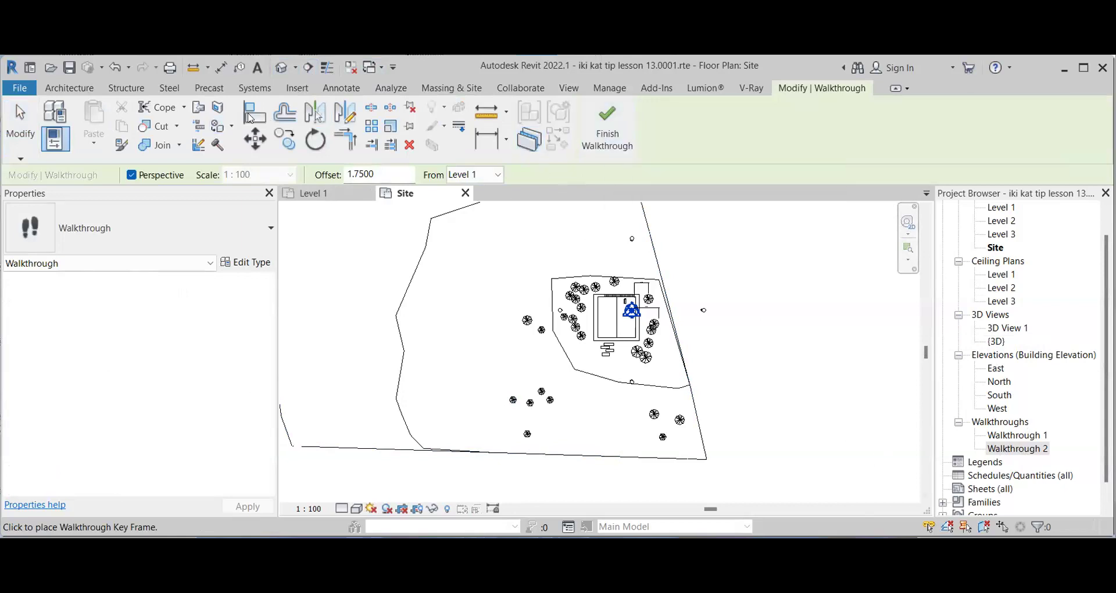
key("Escape")
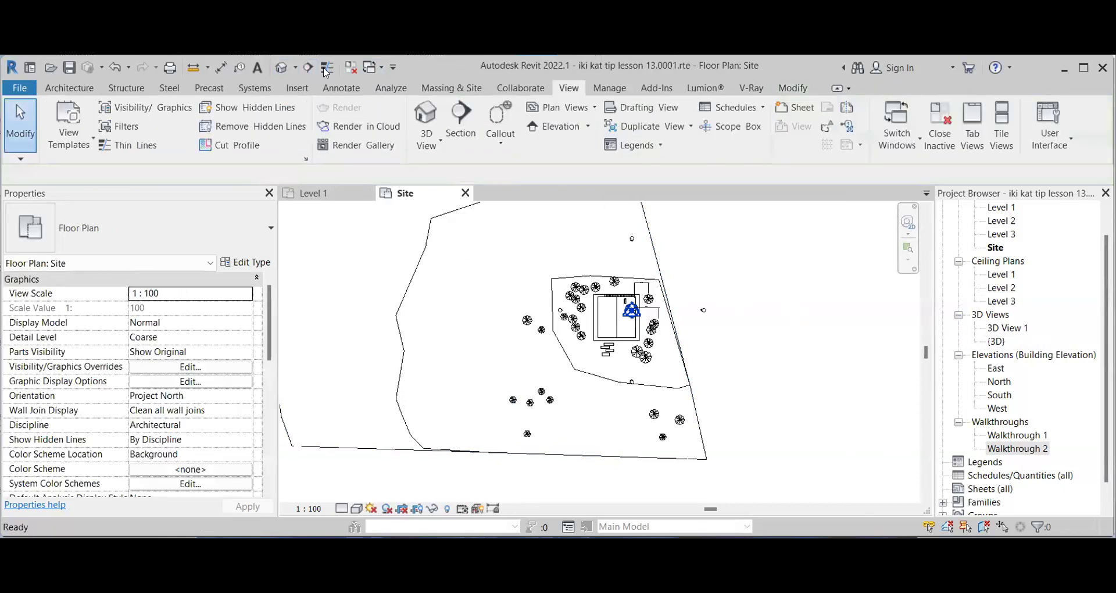
left_click(296, 67)
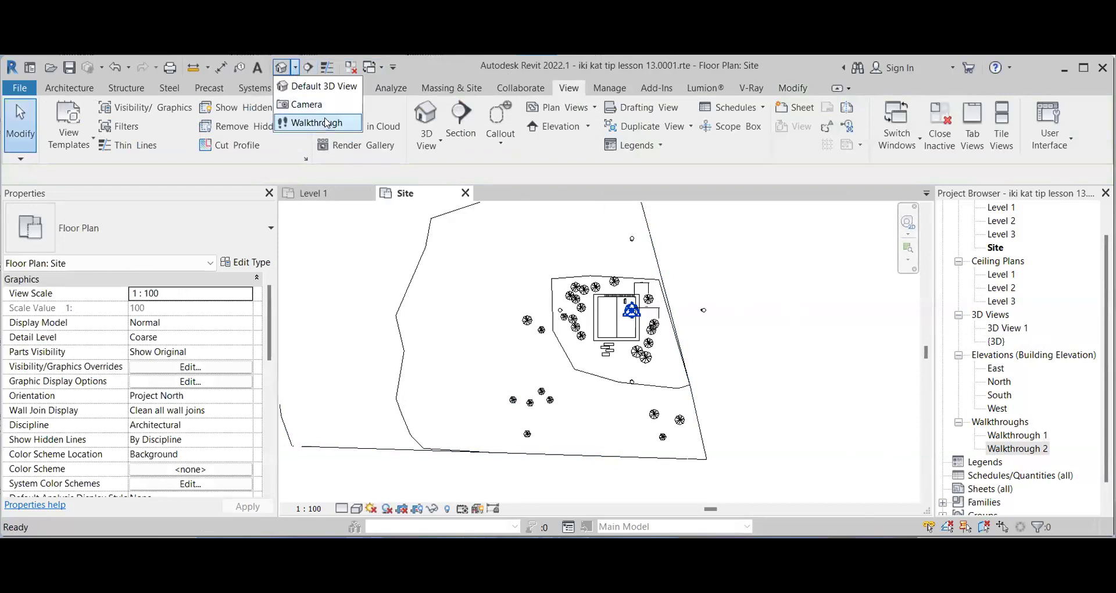
left_click(325, 123)
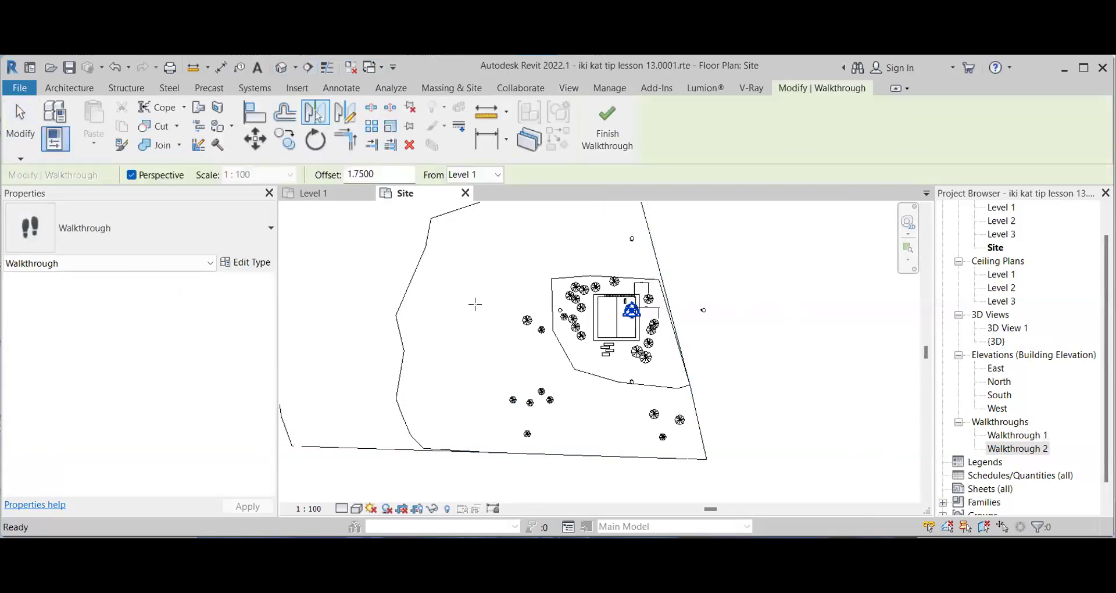
left_click(182, 238)
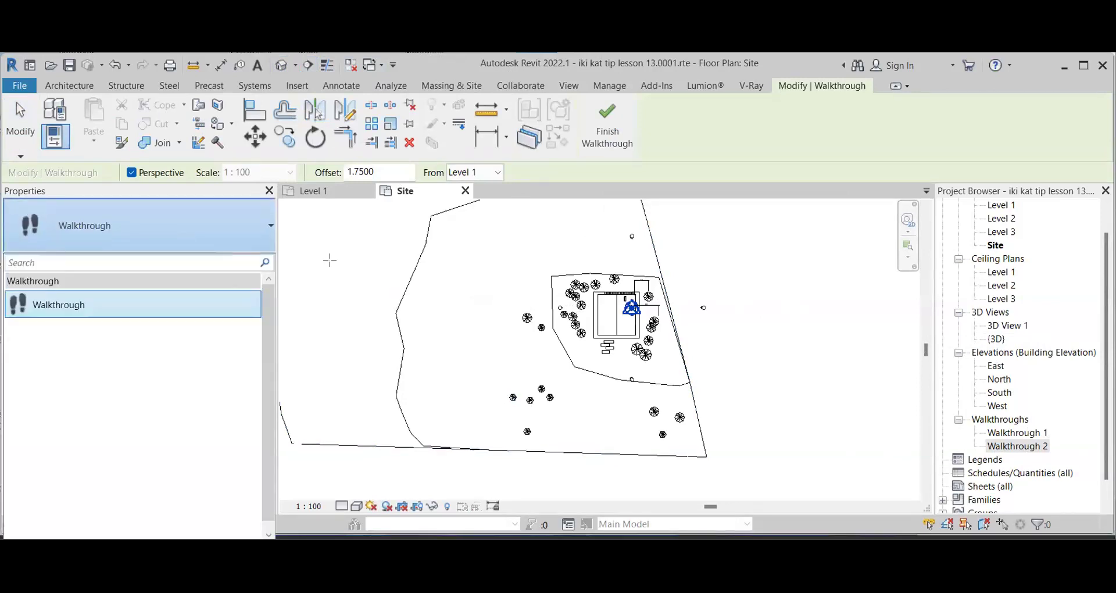
key("Escape")
key("Escape")
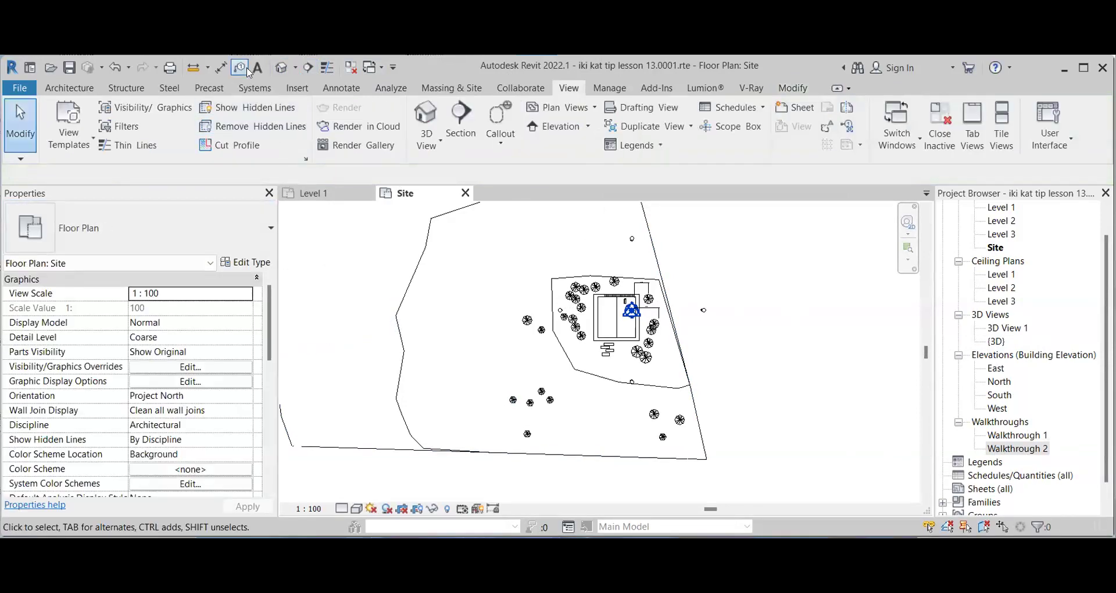
left_click(295, 67)
left_click(291, 117)
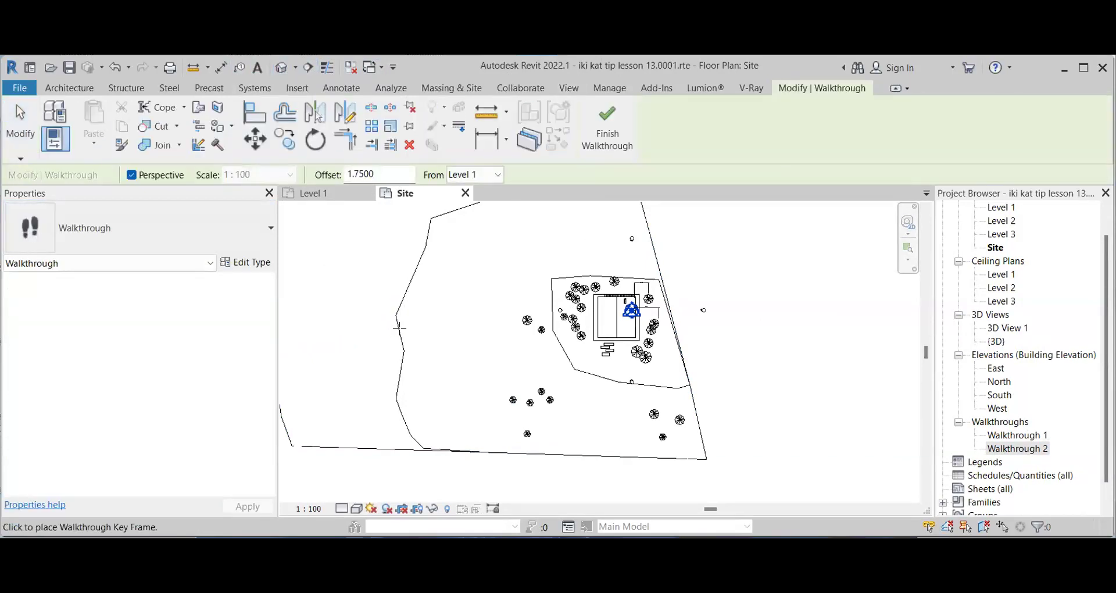
scroll(431, 401, "up", 1)
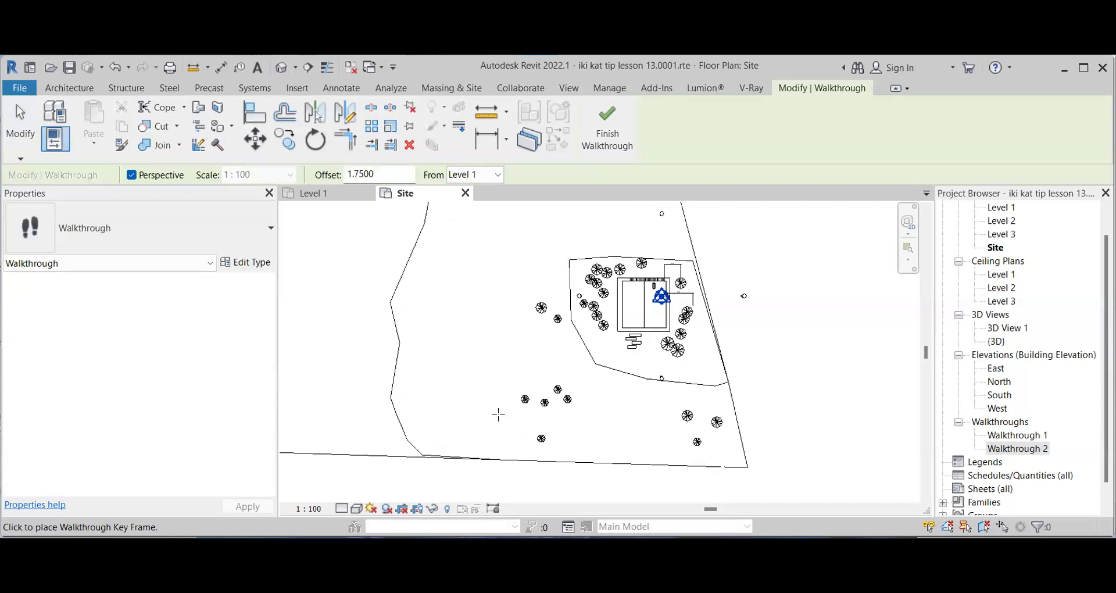
scroll(572, 431, "up", 1)
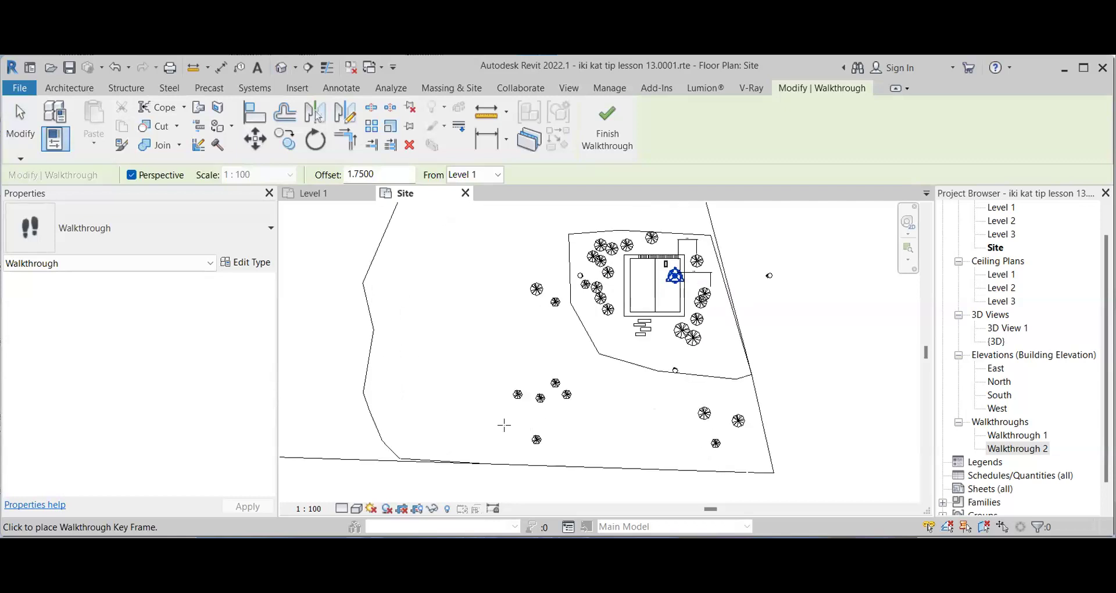
- Place seven key frames from the lower site into the building and finish the path
left_click(448, 437)
left_click(517, 424)
left_click(579, 402)
left_click(607, 377)
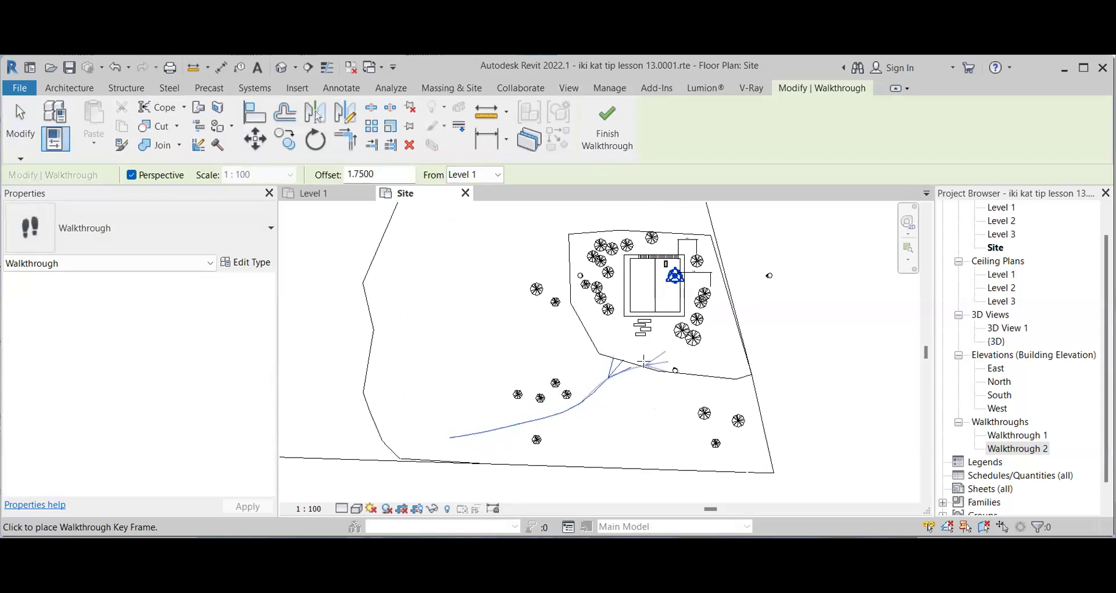
left_click(630, 354)
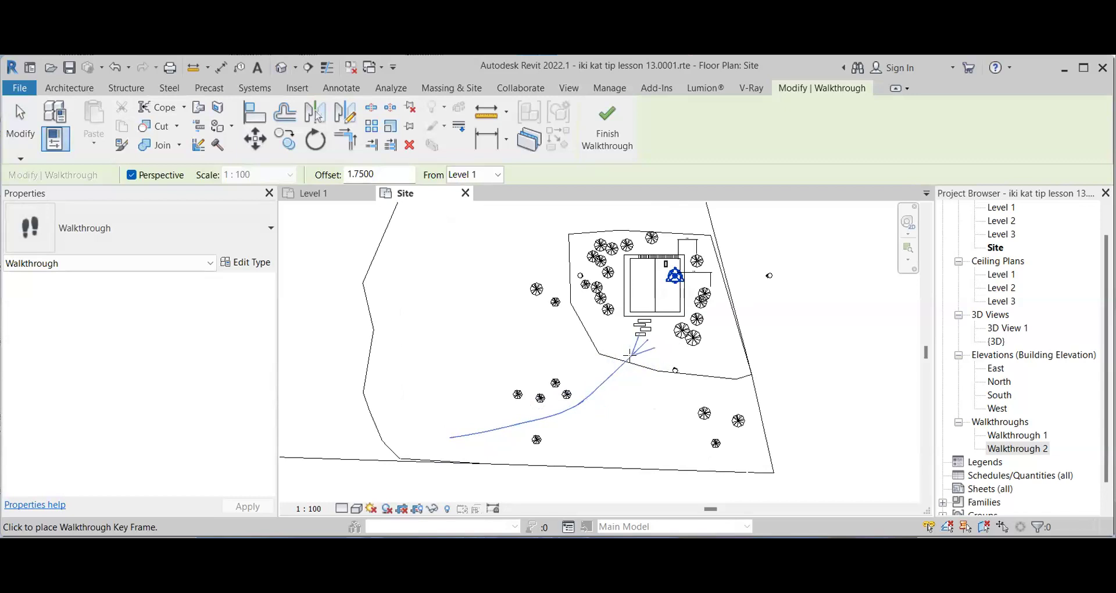
left_click(641, 323)
left_click(649, 285)
key("Escape")
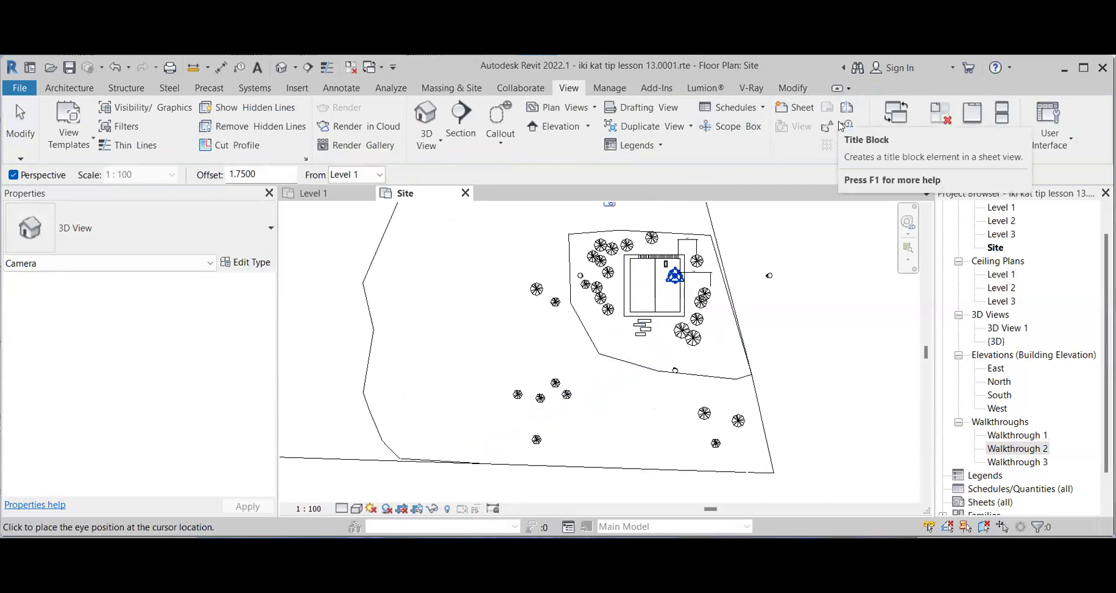
- Open the Walkthrough 3 view, select its camera crop region and start Edit Walkthrough
left_click(1028, 461)
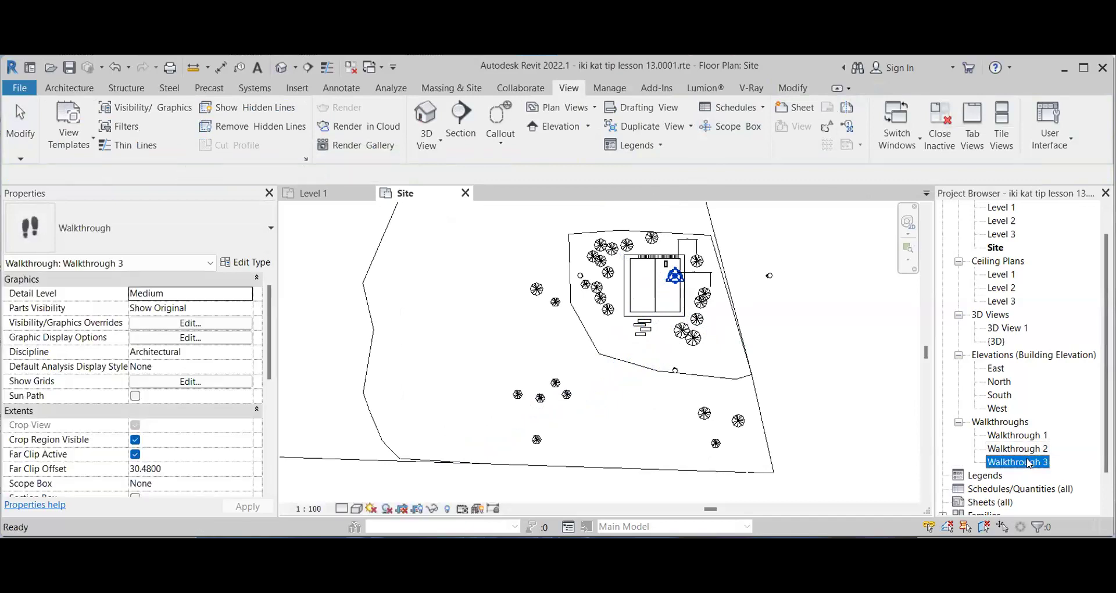
double_click(1028, 462)
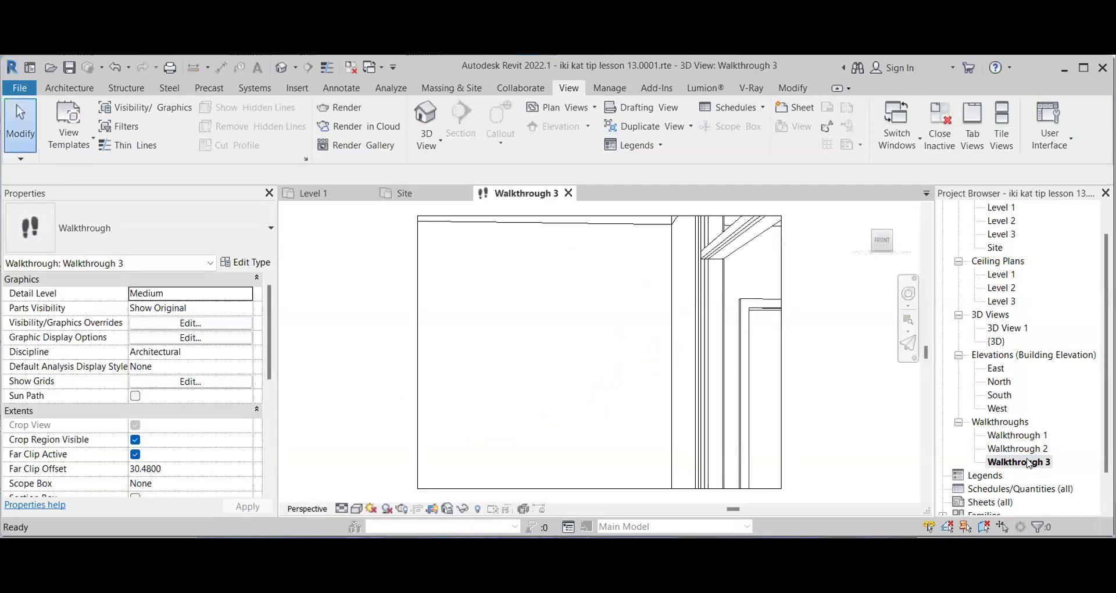
left_click(415, 322)
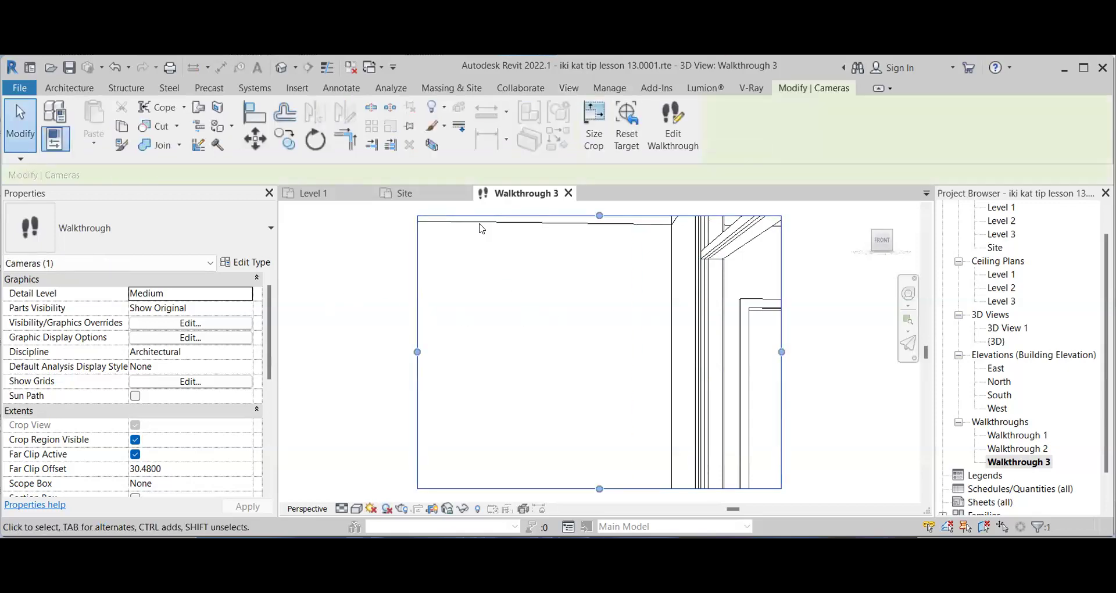
left_click(675, 133)
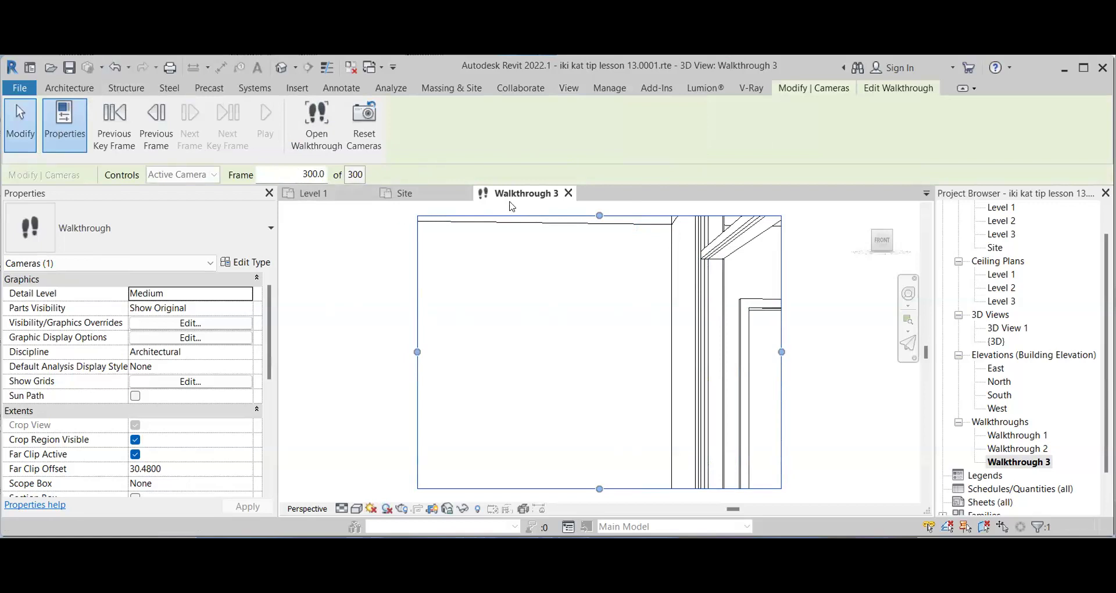
- Leave walkthrough editing and dock the Walkthrough 3 view above the Site plan
left_click_drag(526, 193, 606, 198)
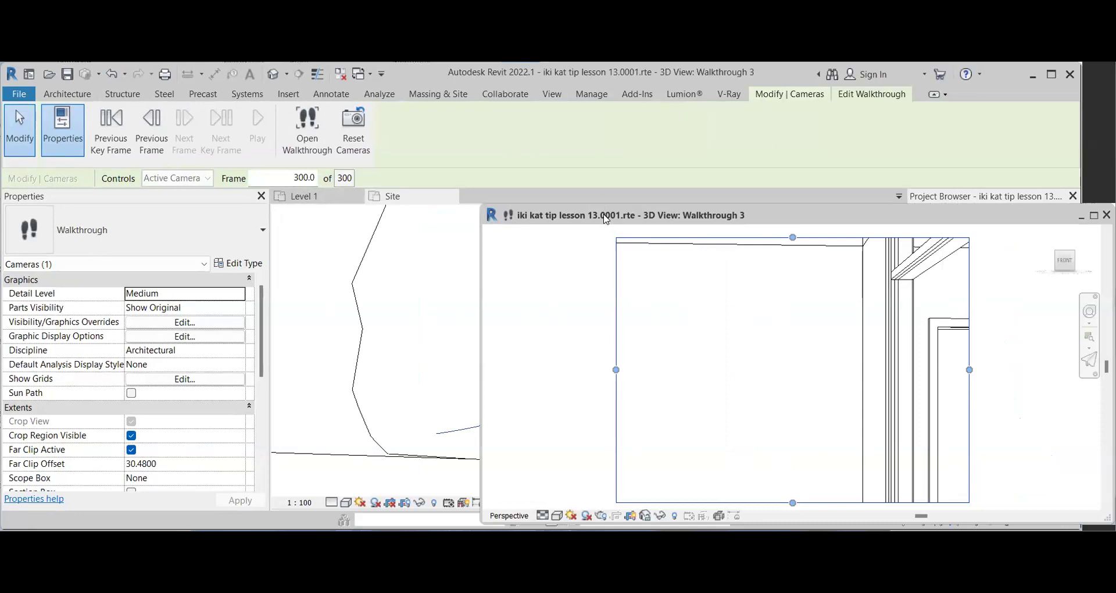
key("Escape")
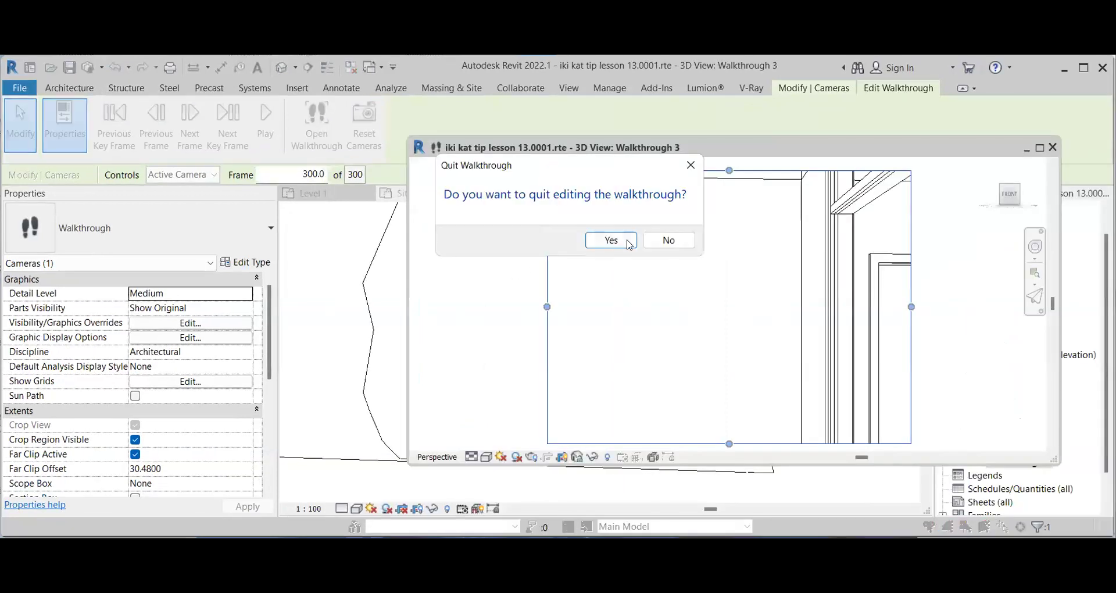
left_click(659, 245)
left_click(608, 241)
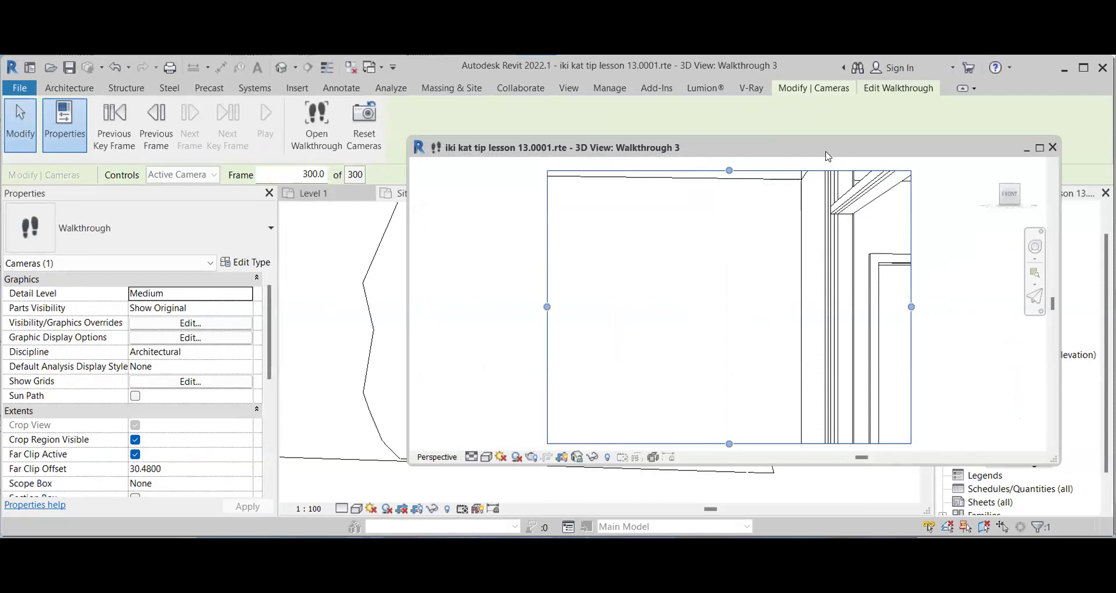
left_click_drag(828, 156, 769, 113)
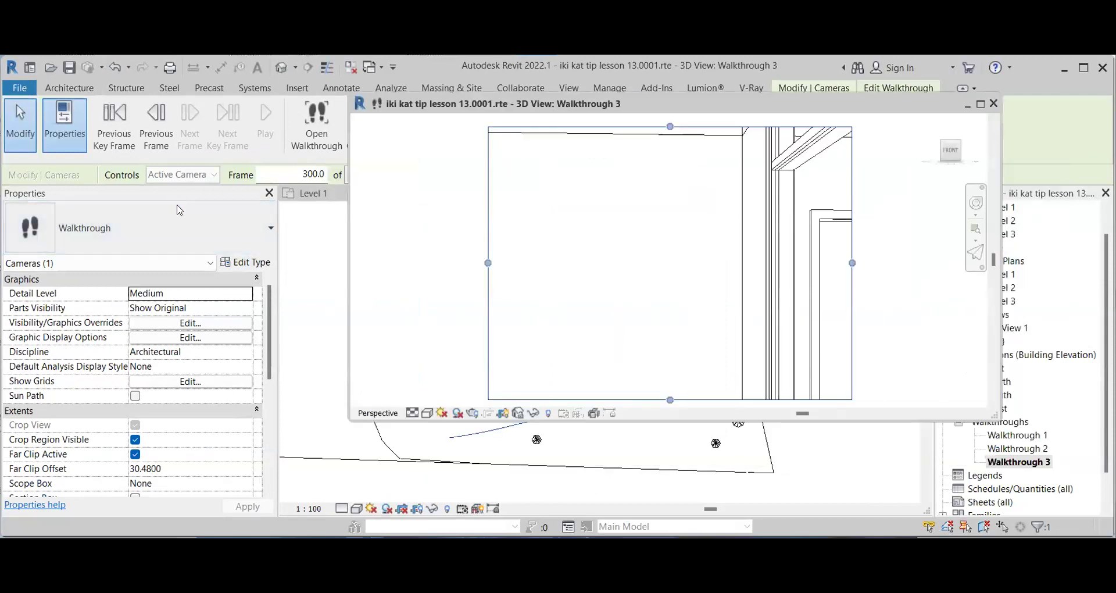
left_click(239, 247)
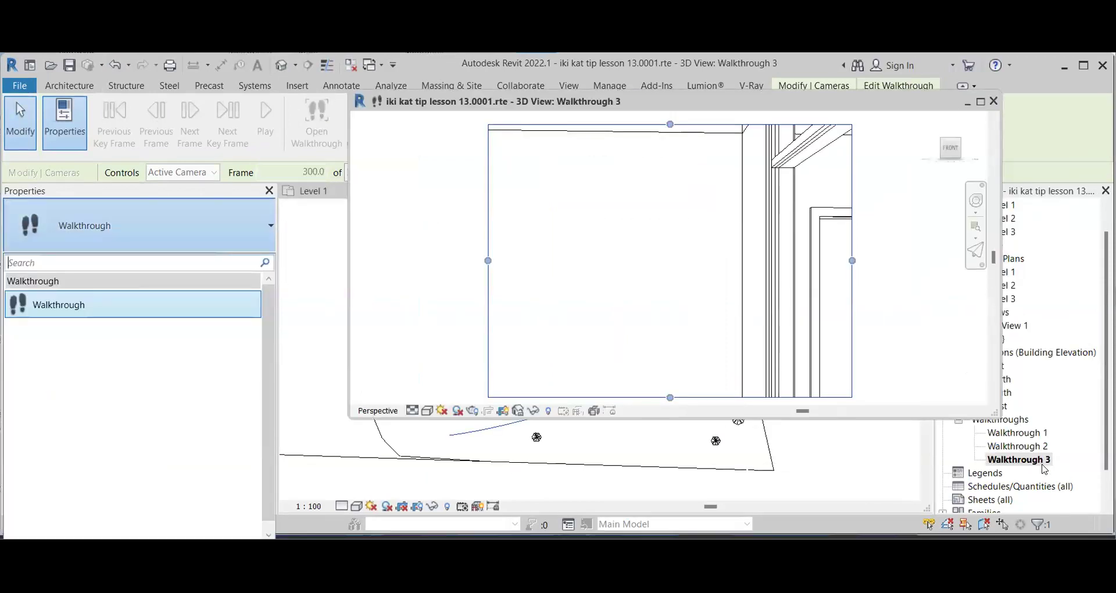
left_click(592, 105)
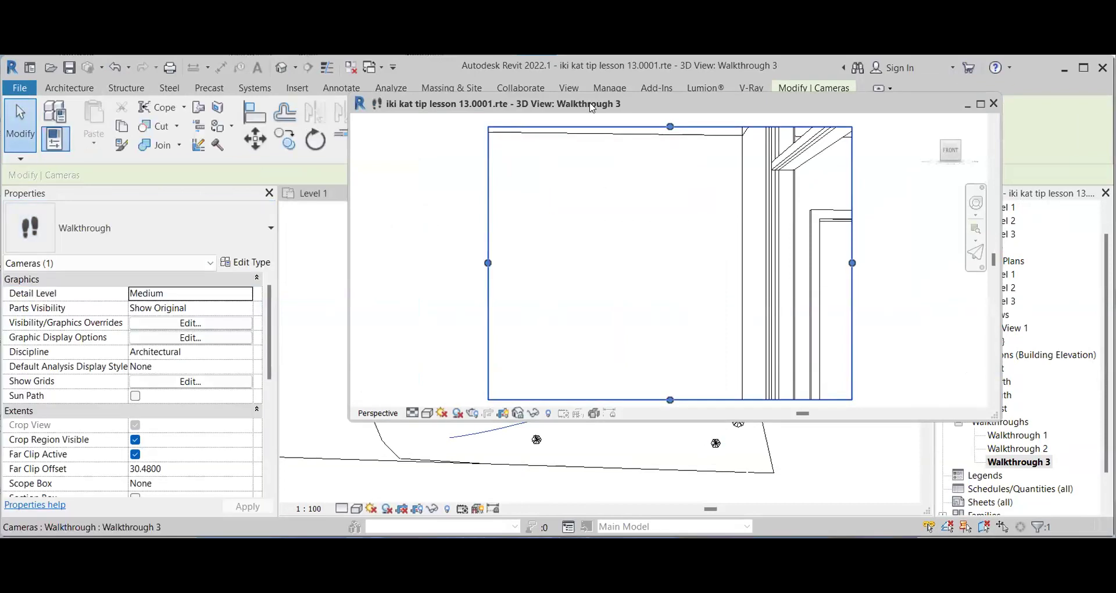
left_click_drag(589, 105, 652, 210)
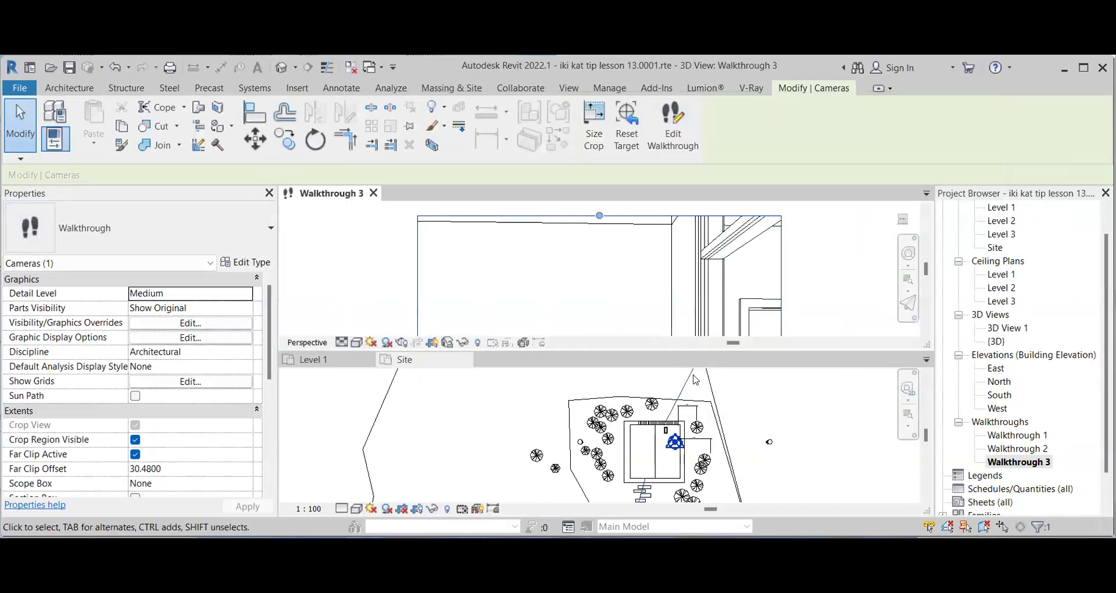
- Activate the Site plan and select the walkthrough camera shown in it
scroll(785, 433, "down", 3)
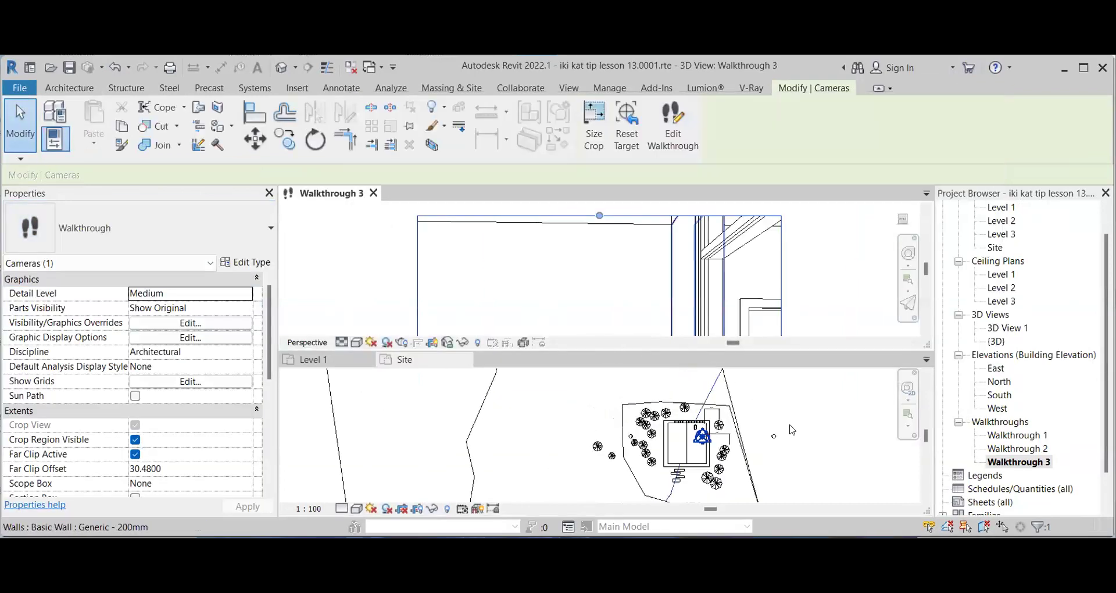
left_click(516, 361)
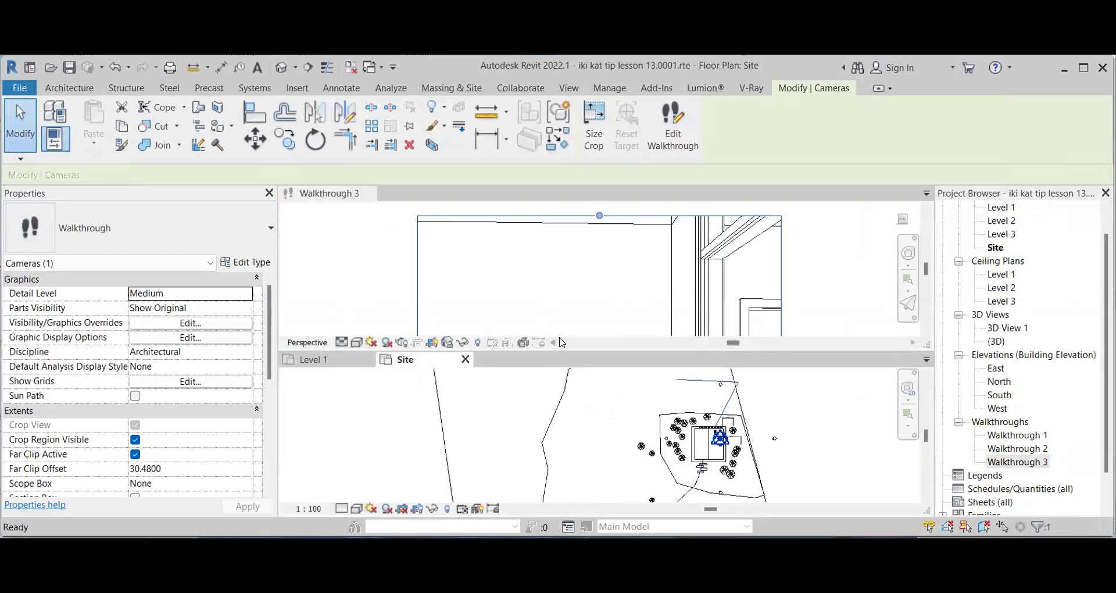
scroll(679, 423, "up", 1)
left_click(721, 437)
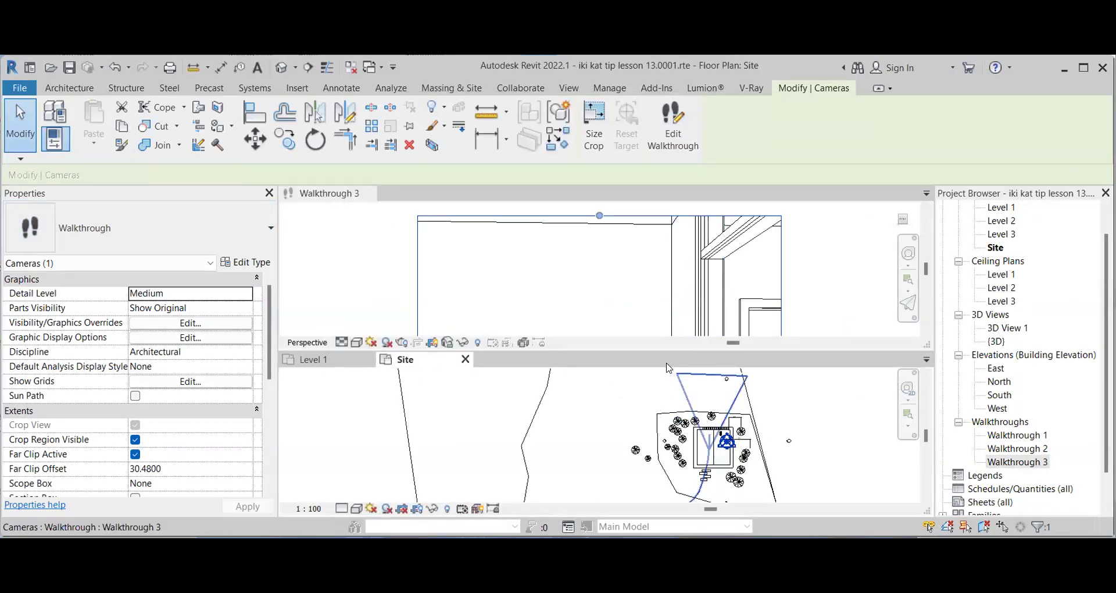
scroll(642, 247, "down", 2)
scroll(642, 248, "up", 2)
- Detach the Site plan into a floating window, close Level 1, and activate Walkthrough 3
left_click(466, 359)
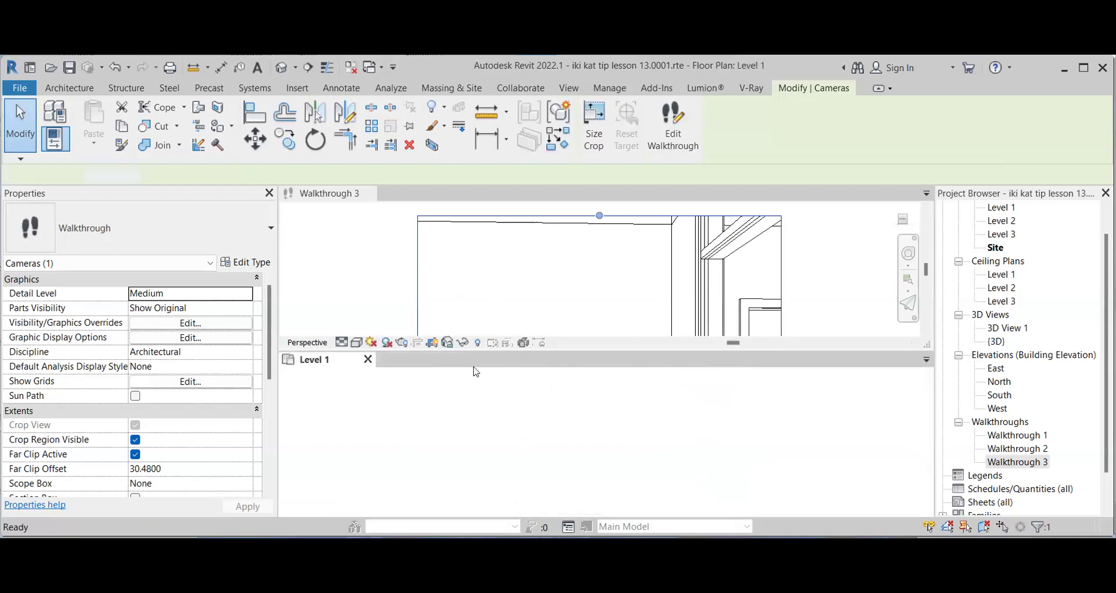
left_click(367, 359)
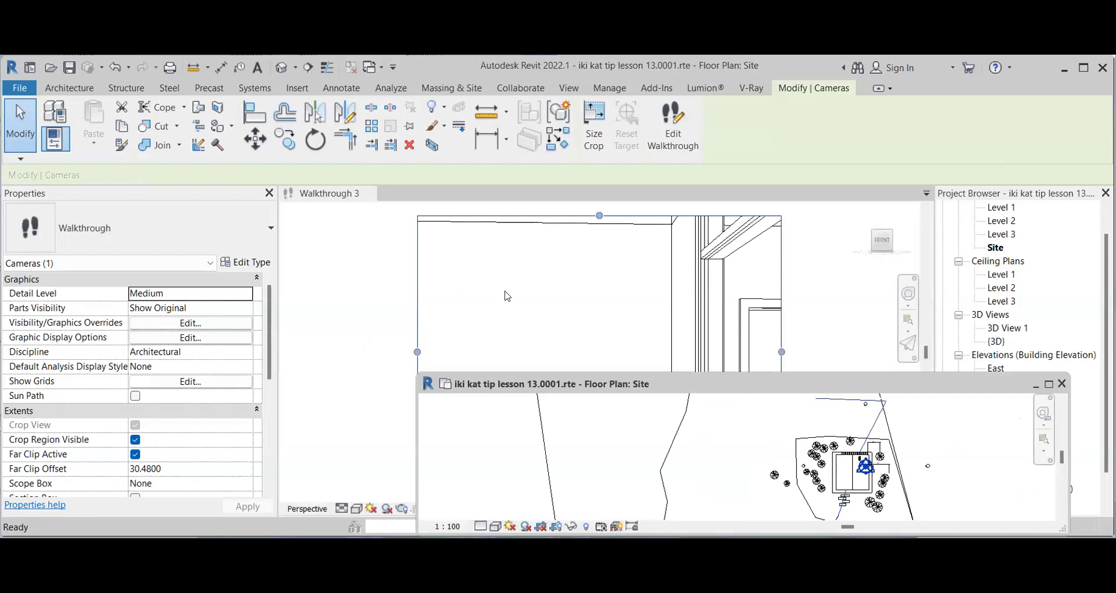
left_click(507, 297)
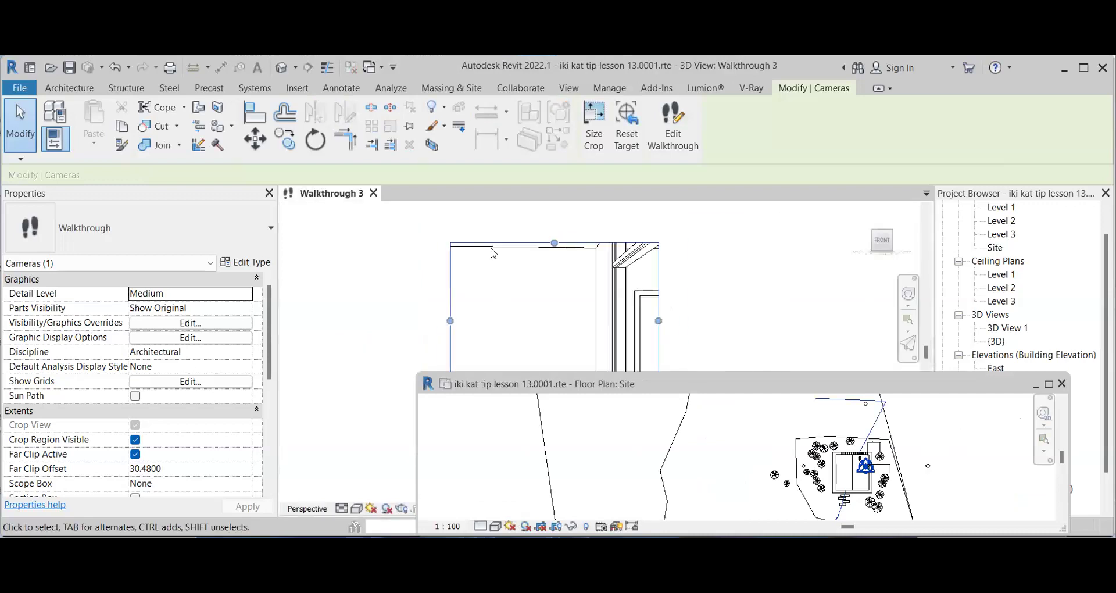
- Re-enter Edit Walkthrough and keep editing through the quit prompts
left_click(666, 125)
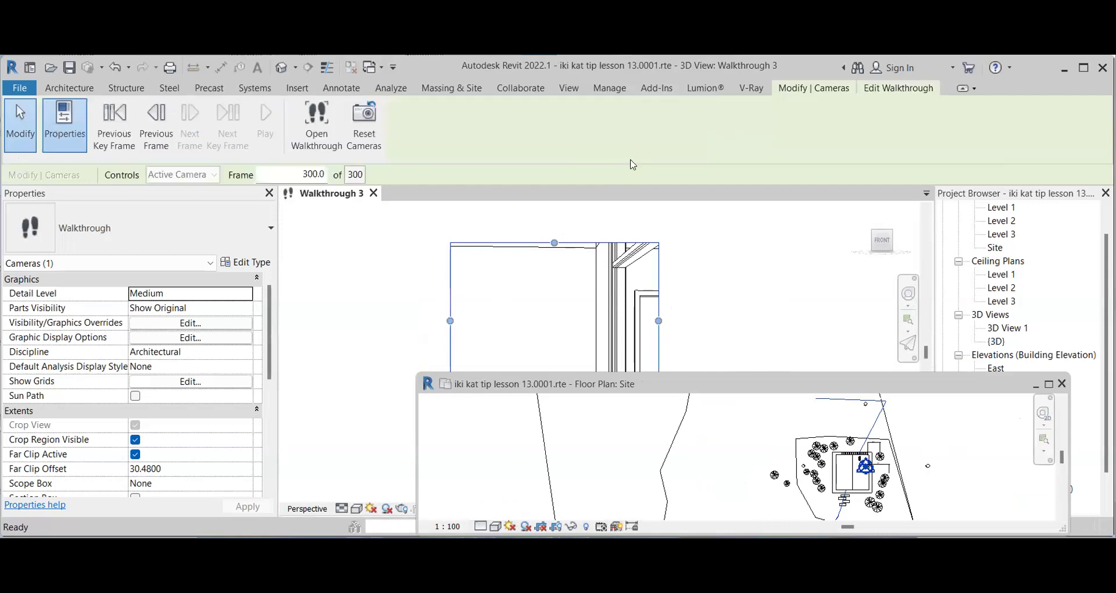
left_click(694, 279)
left_click(664, 239)
left_click(674, 236)
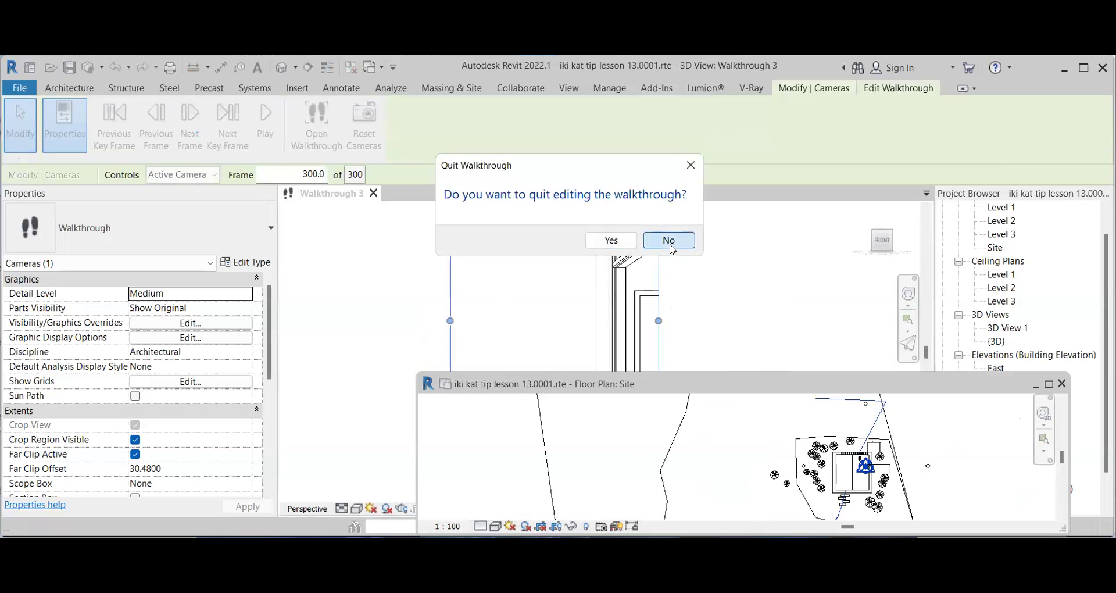
left_click(669, 240)
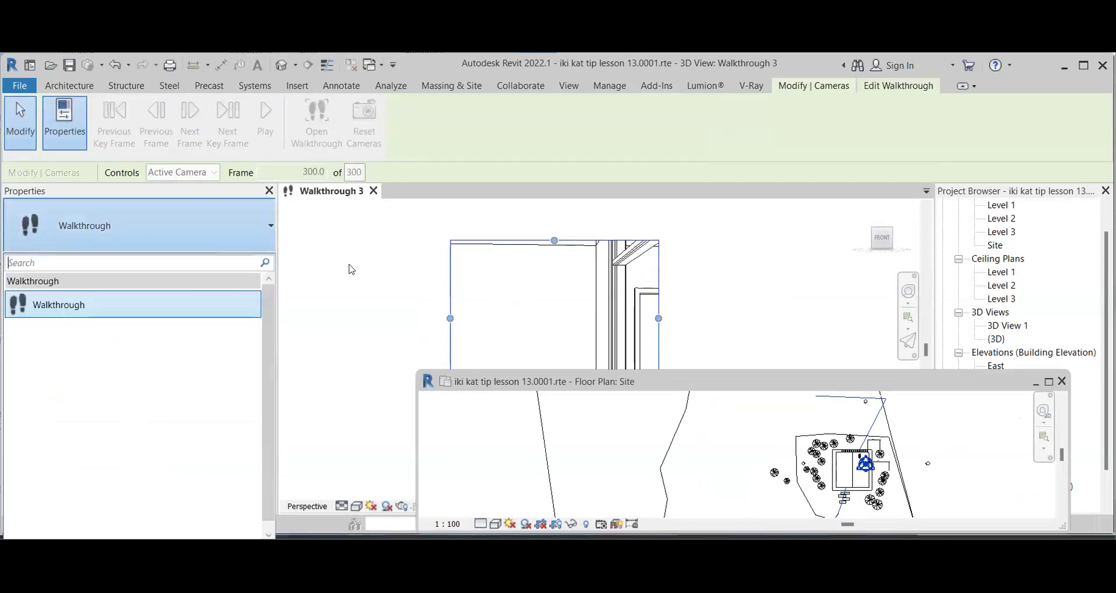
left_click(664, 240)
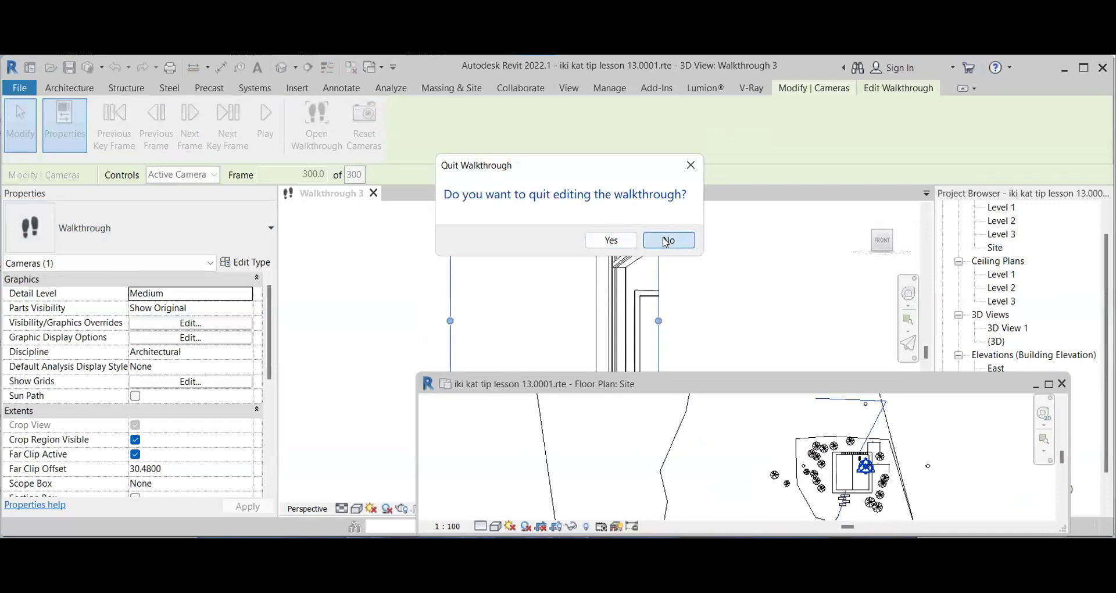
left_click(666, 241)
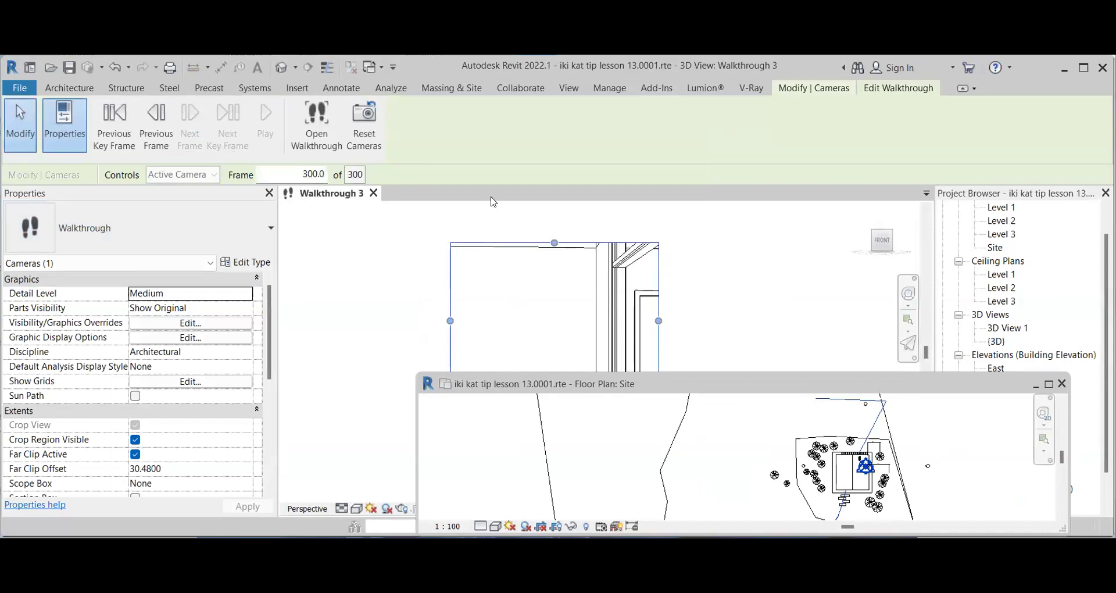
- Reposition the floating Site plan, activate Walkthrough 3, and trigger the Quit Walkthrough prompt with Esc
left_click_drag(581, 384, 196, 341)
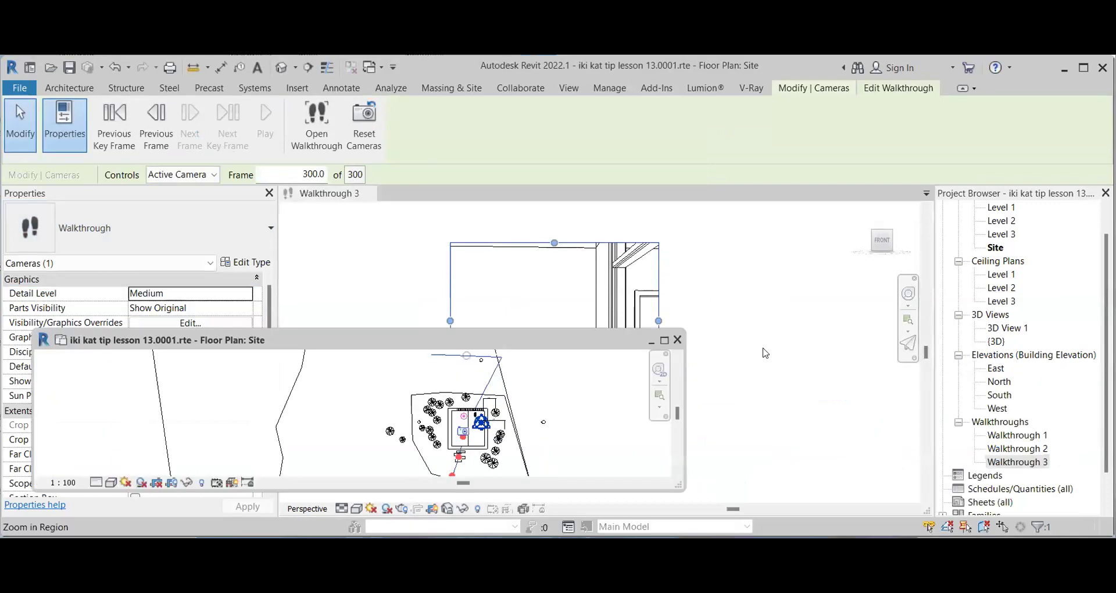
left_click(590, 241)
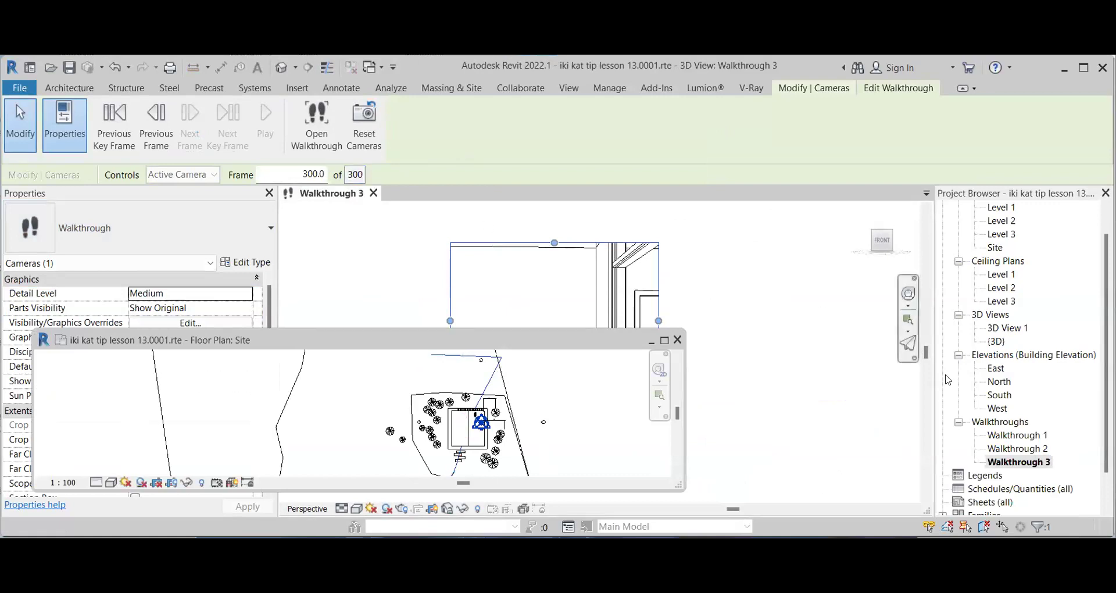
left_click_drag(327, 193, 585, 238)
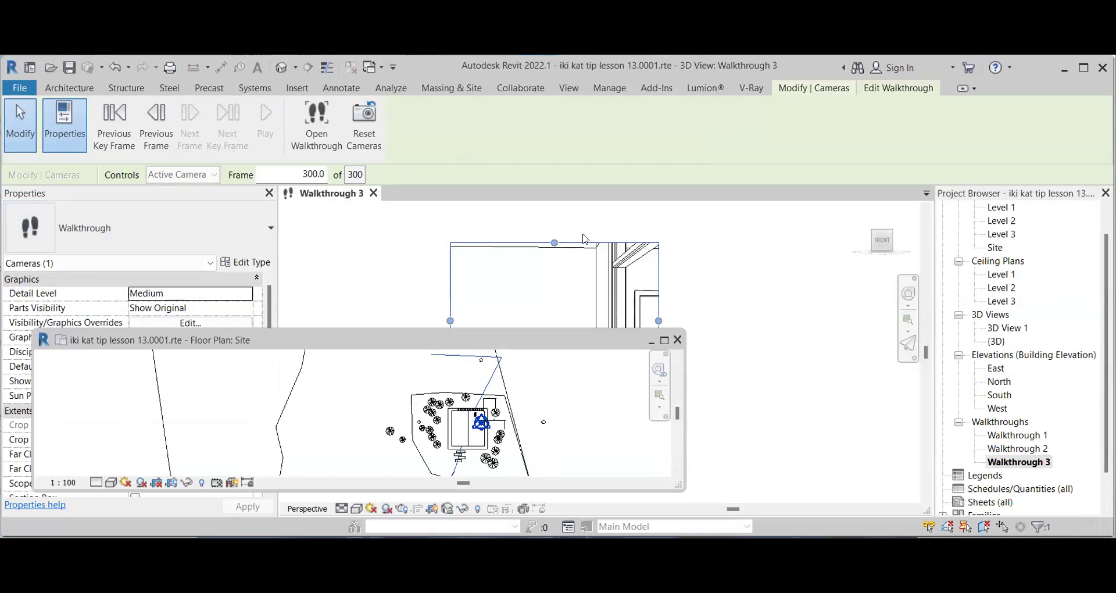
key("Escape")
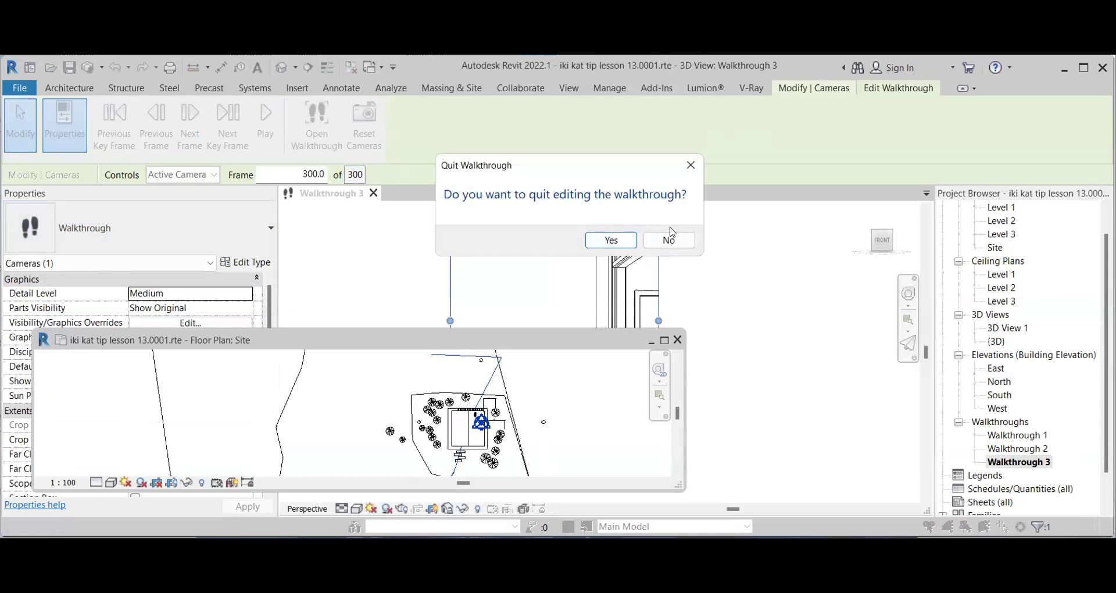
- Confirm quitting the walkthrough edit, then reselect the Walkthrough 3 camera's crop boundary
left_click(669, 241)
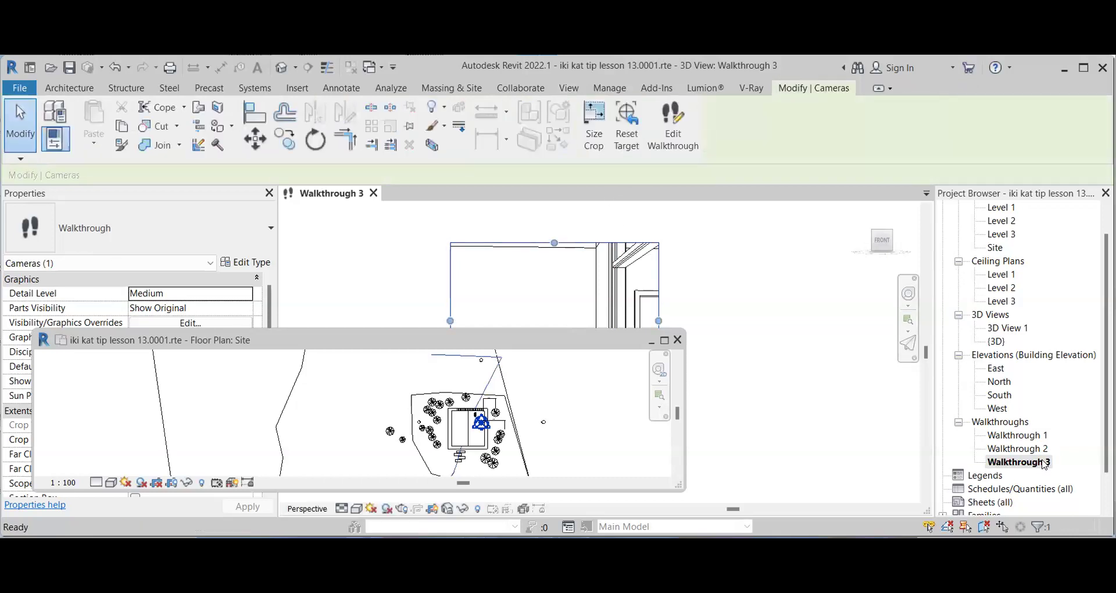
left_click(747, 309)
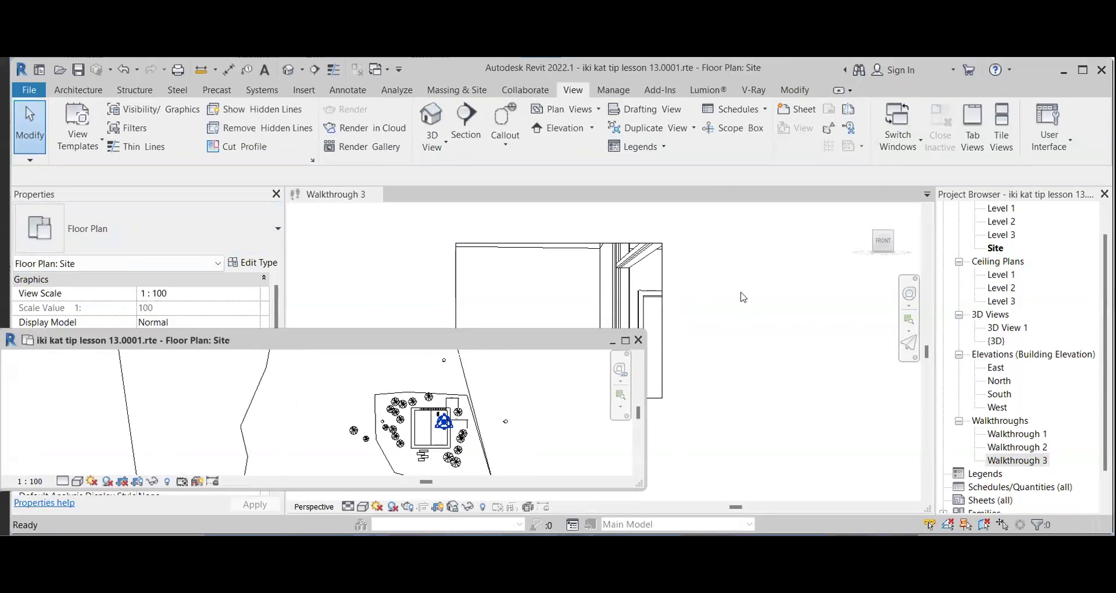
left_click(743, 298)
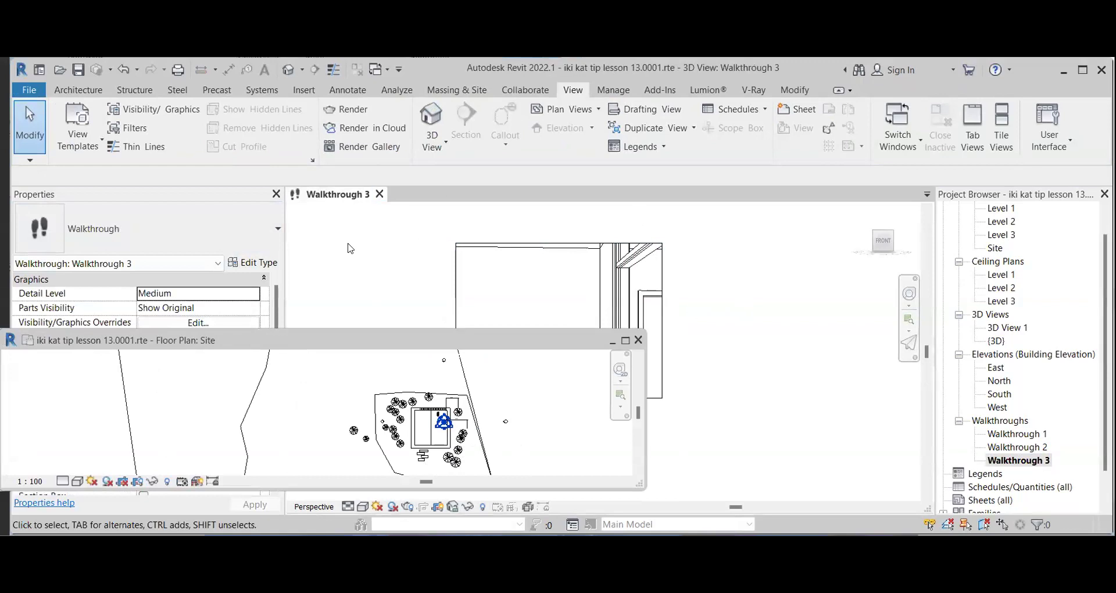
left_click(509, 238)
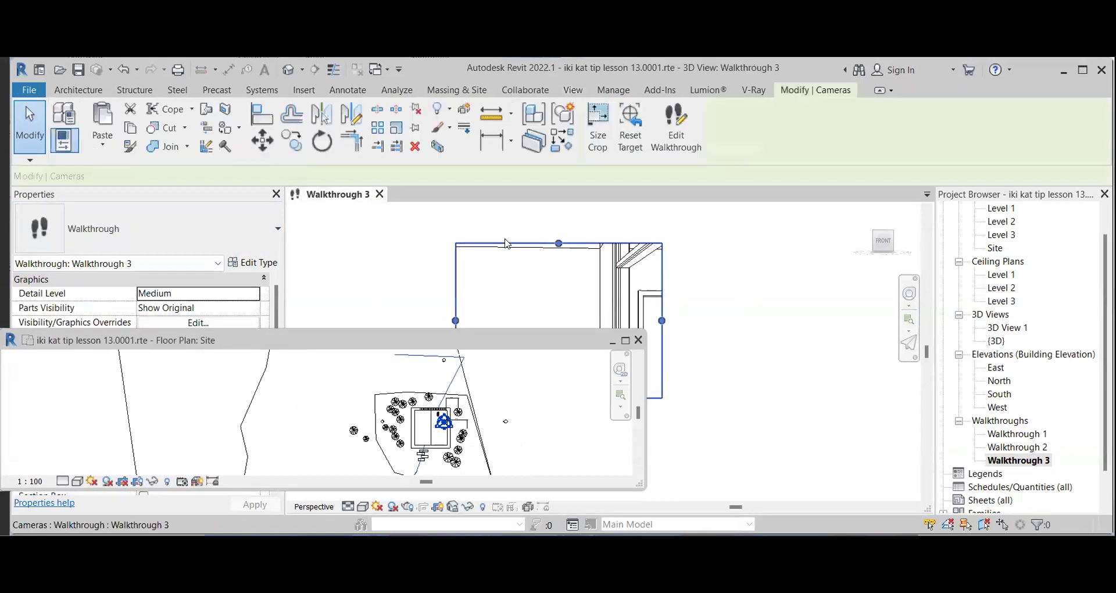
- Resume editing Walkthrough 3 and step the camera back frame by frame from 300
left_click(670, 128)
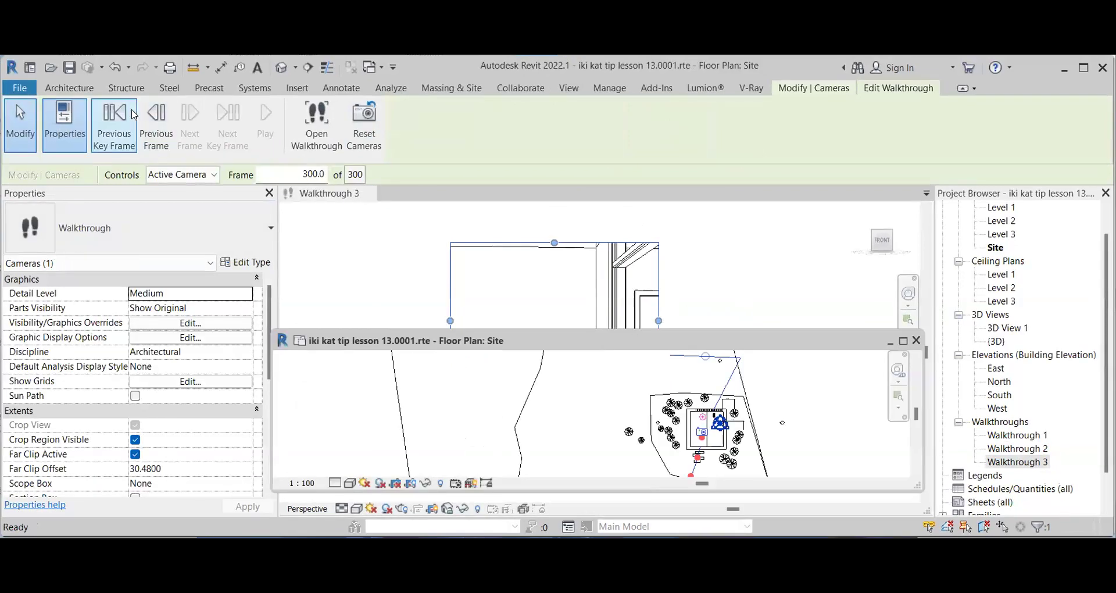
left_click(154, 121)
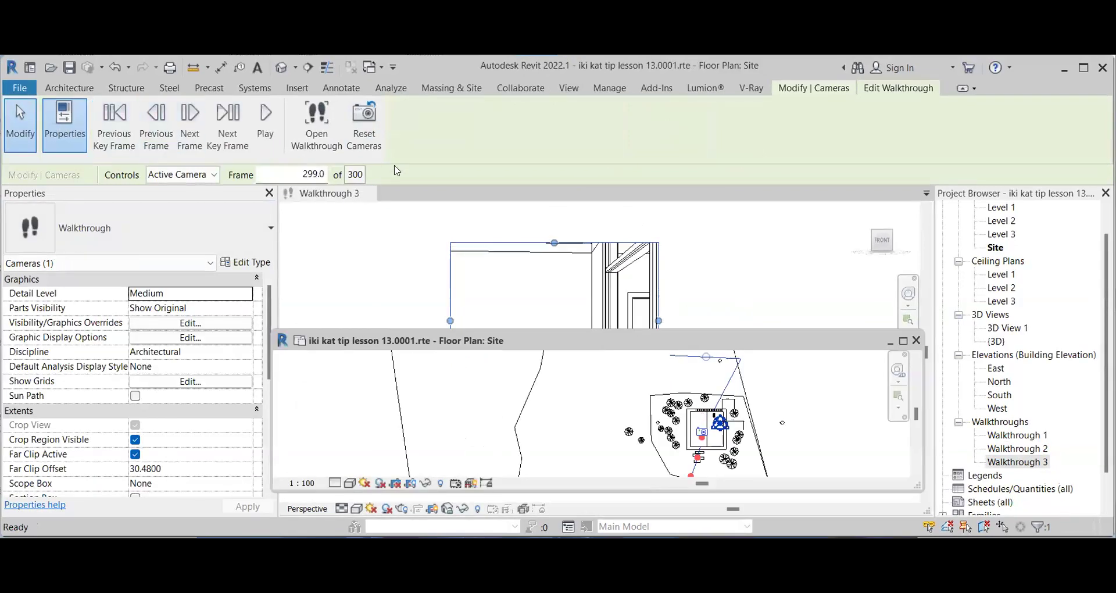
left_click(155, 133)
left_click(155, 133)
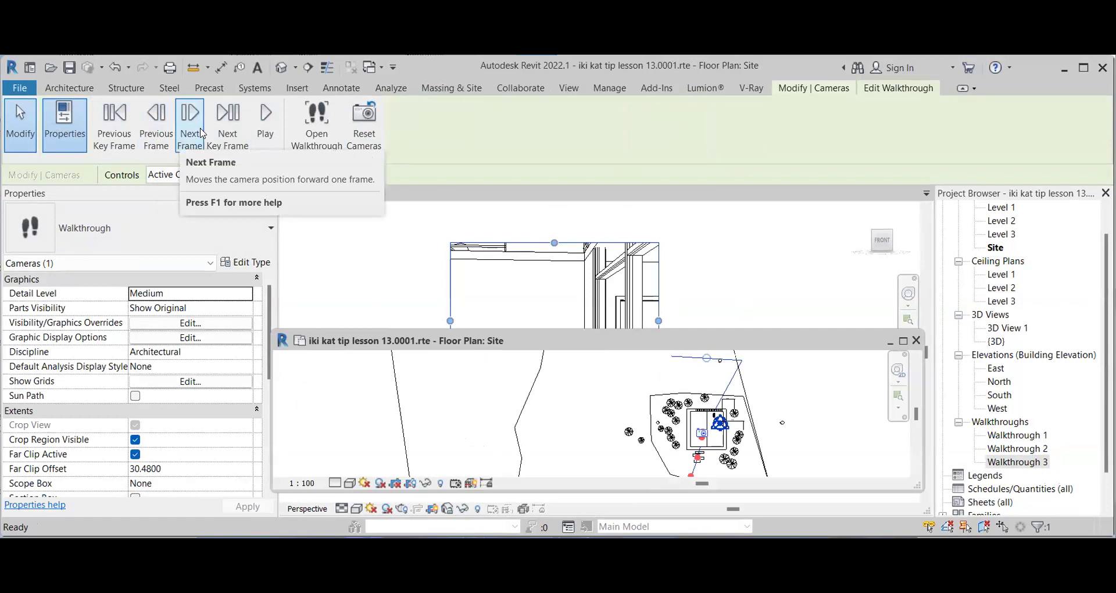
left_click(159, 133)
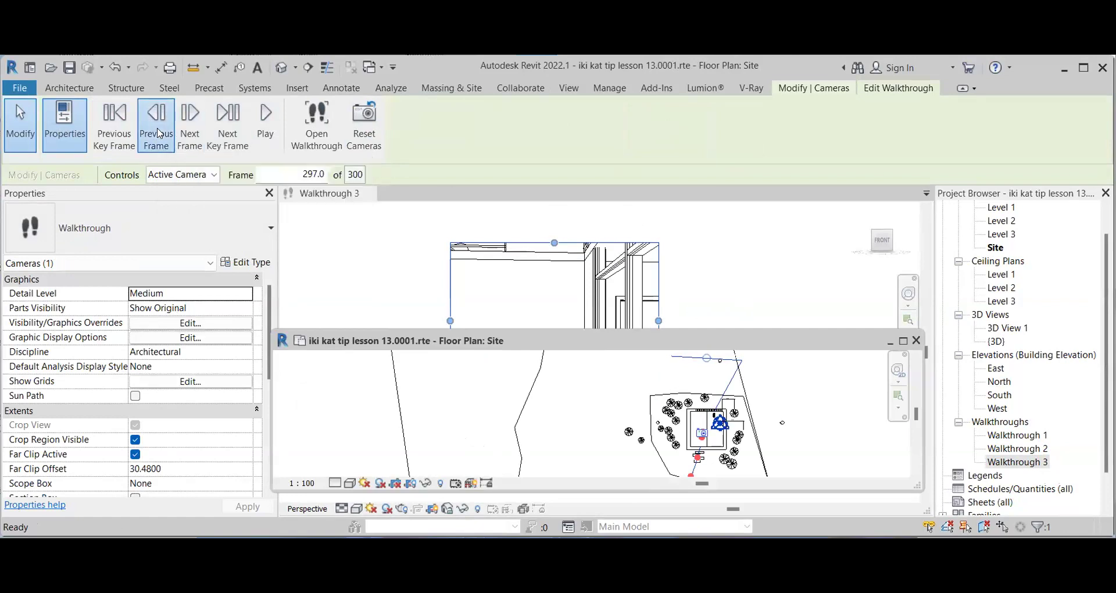
left_click(158, 134)
left_click(158, 133)
left_click(158, 133)
left_click(158, 134)
left_click(158, 133)
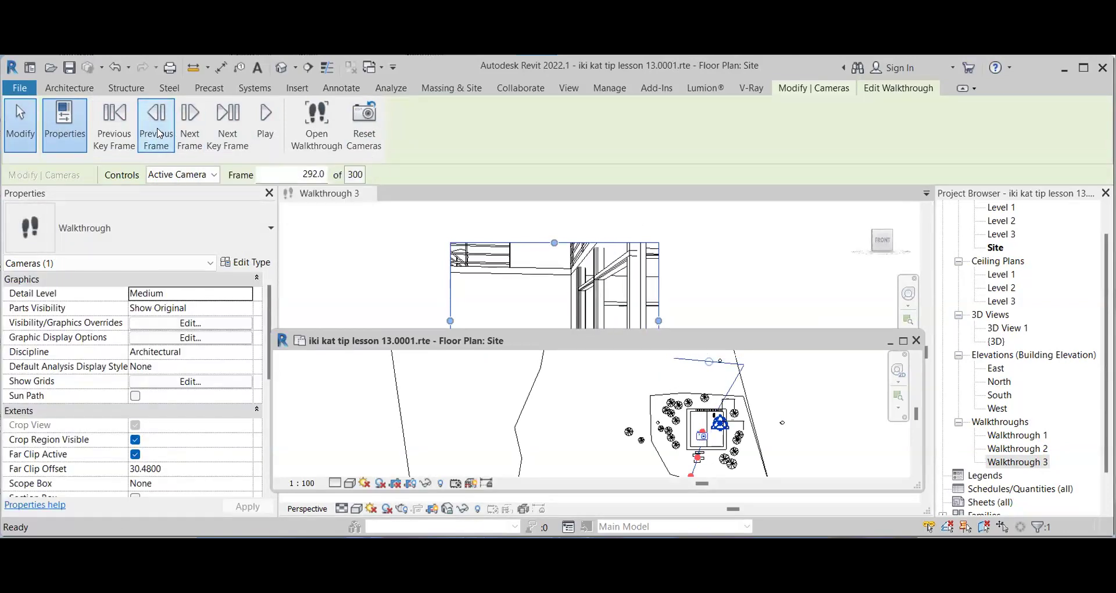
left_click(158, 133)
left_click(159, 134)
left_click(158, 133)
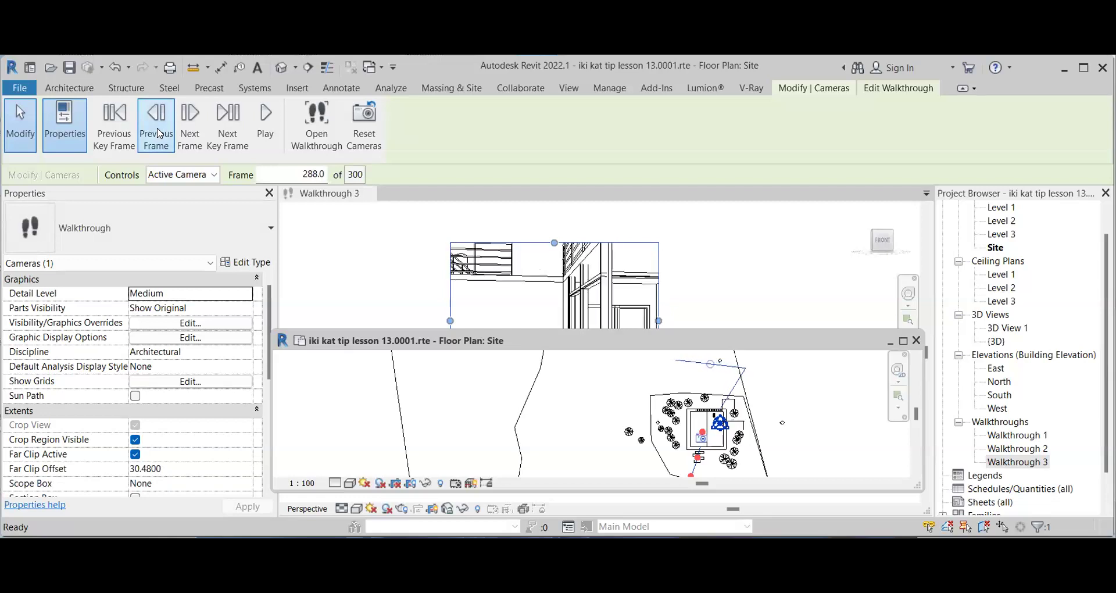
left_click(158, 133)
left_click(158, 133)
left_click(158, 133)
left_click(158, 133)
left_click(158, 133)
left_click(158, 133)
left_click(159, 133)
- Jump back through previous key frames until the Frame box reads 145.7
left_click(114, 125)
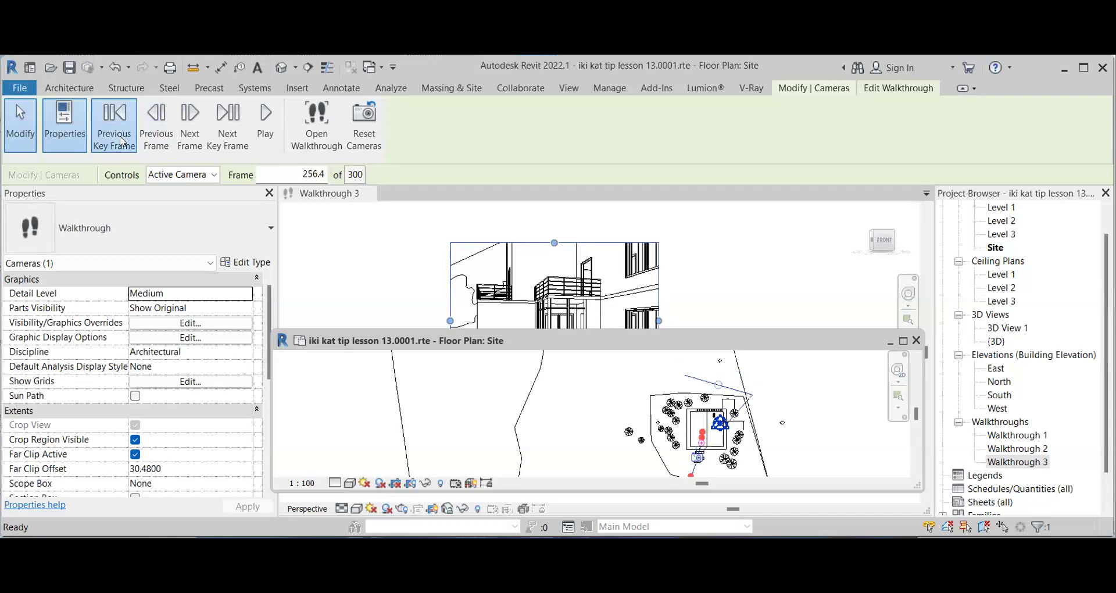
left_click(115, 125)
left_click(115, 125)
left_click(122, 141)
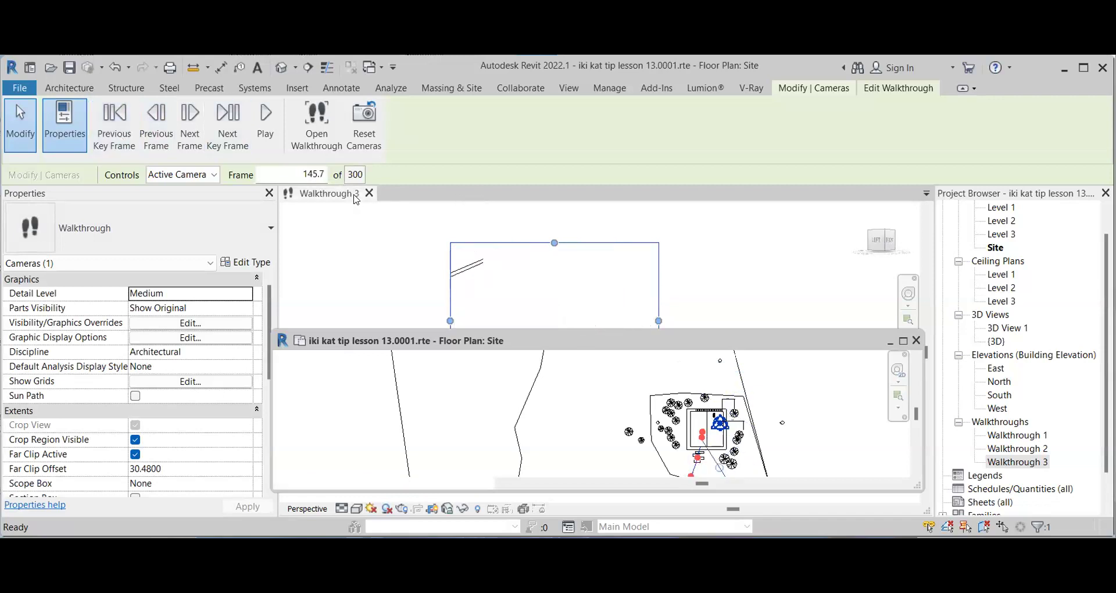
left_click(389, 216)
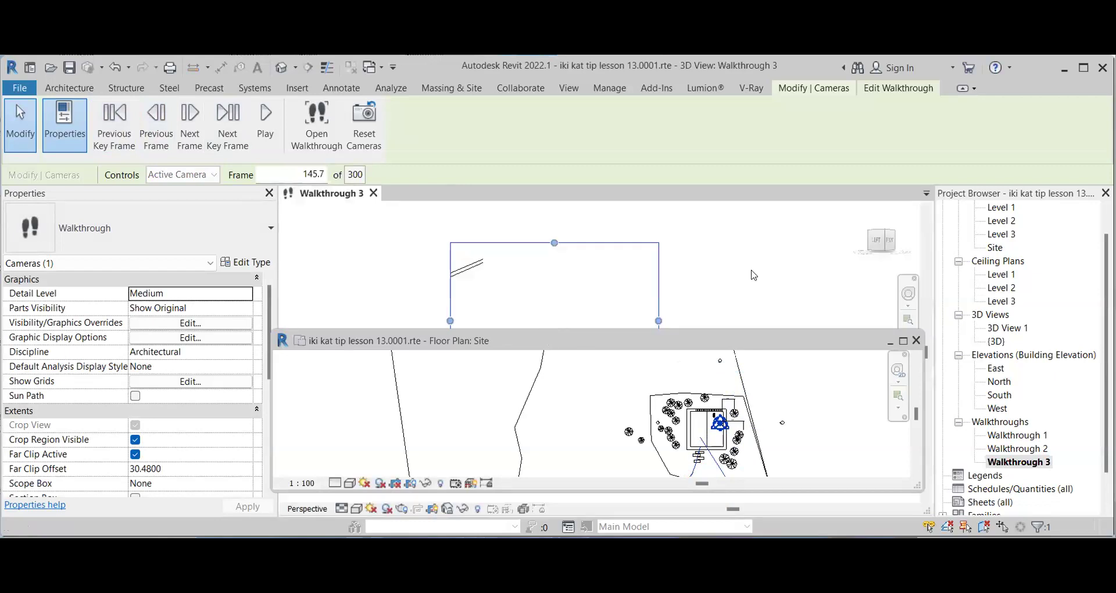
- Move and narrow the Site window, then extend the Walkthrough 3 crop region right, down, left and up
left_click_drag(756, 340, 671, 374)
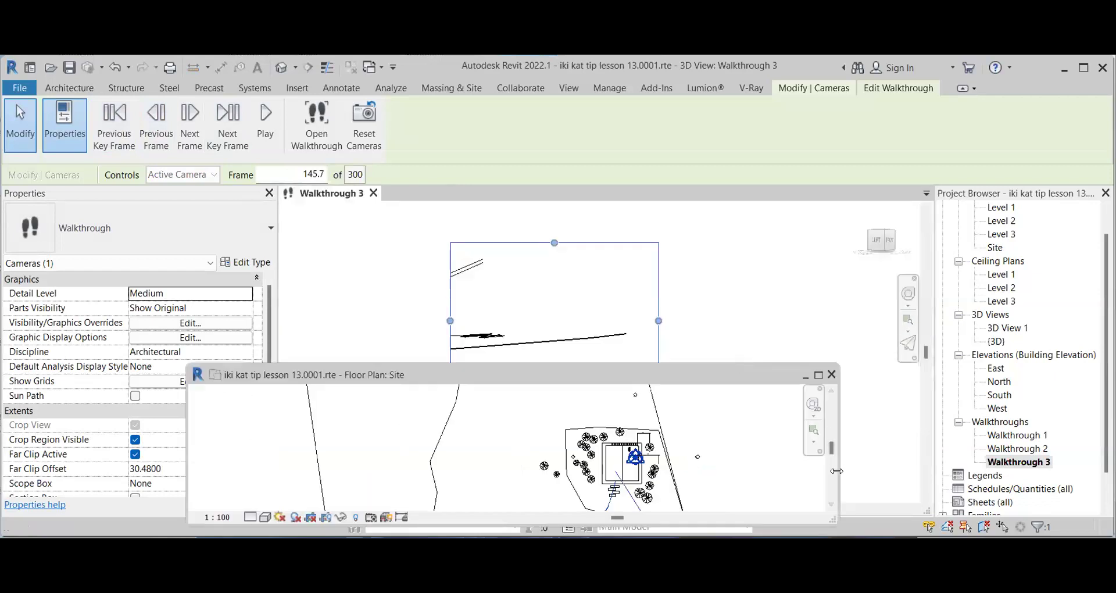
left_click_drag(836, 471, 400, 471)
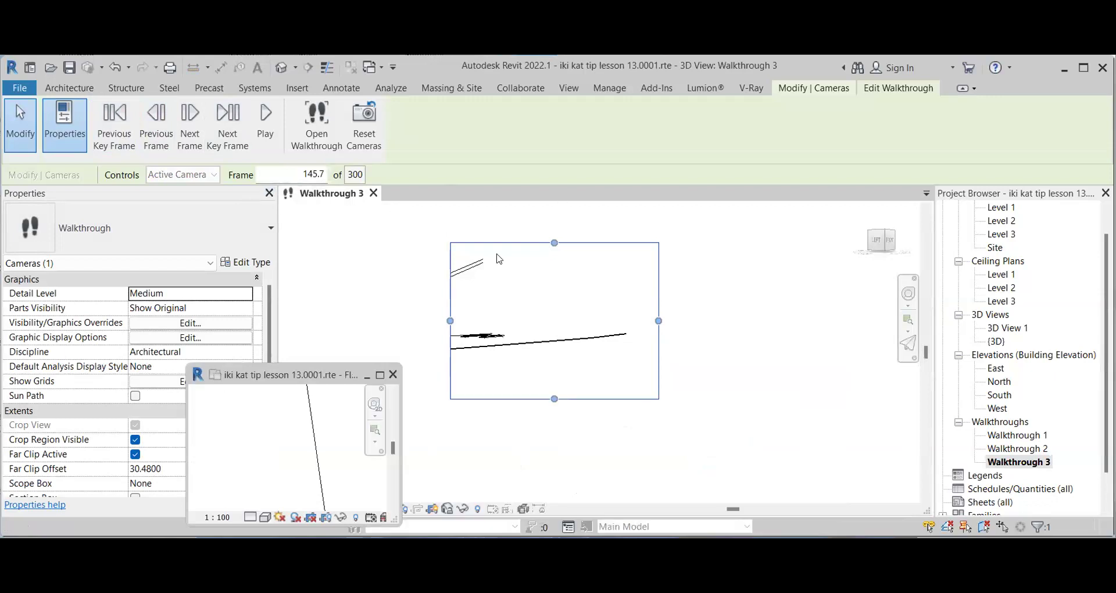
left_click_drag(659, 321, 817, 321)
left_click_drag(634, 400, 634, 496)
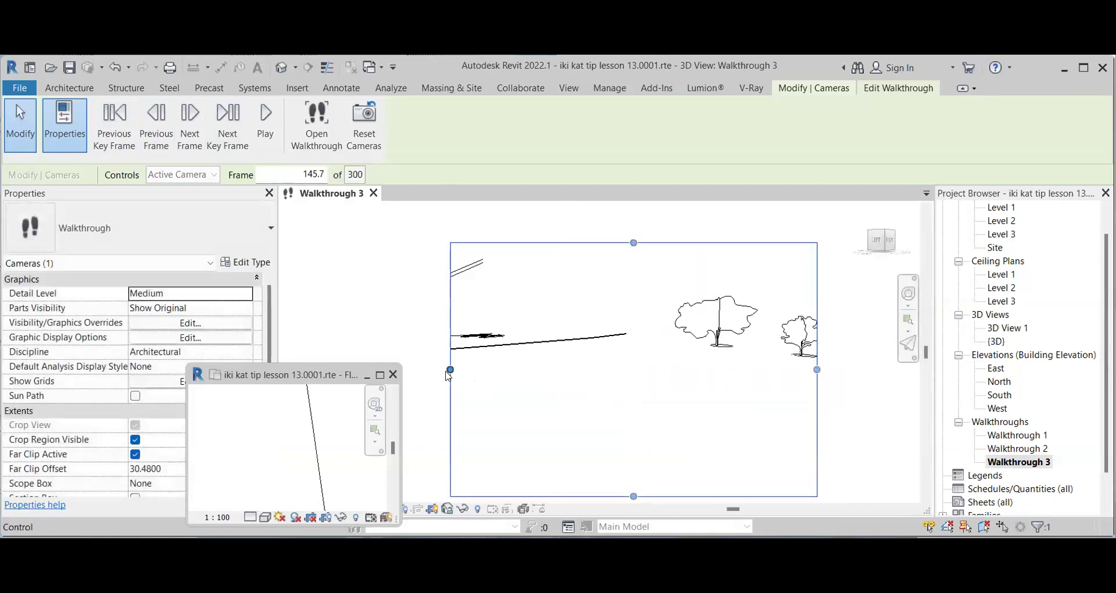
left_click_drag(450, 370, 423, 370)
left_click_drag(622, 247, 620, 223)
- Play the walkthrough from frame 145.7, then move and enlarge the floating Site plan window
left_click(277, 120)
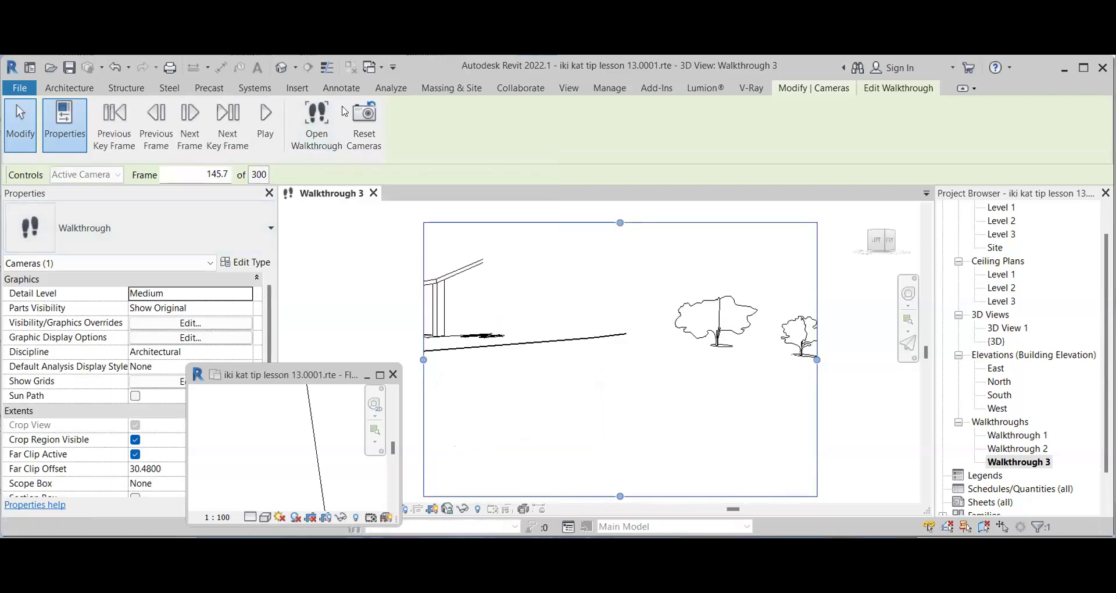
left_click_drag(345, 111, 345, 111)
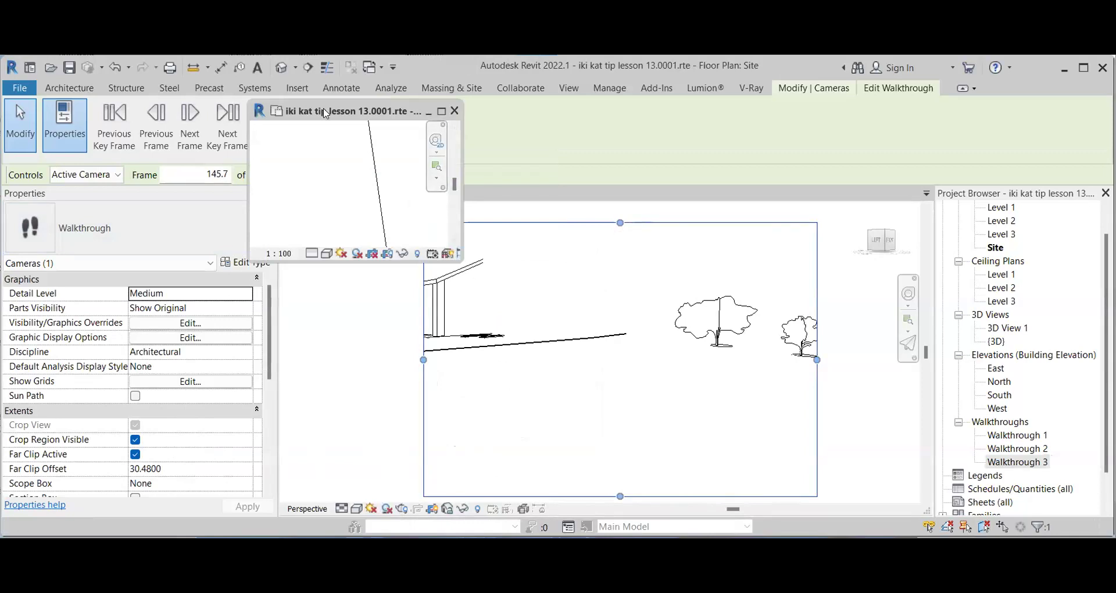
left_click_drag(349, 111, 529, 185)
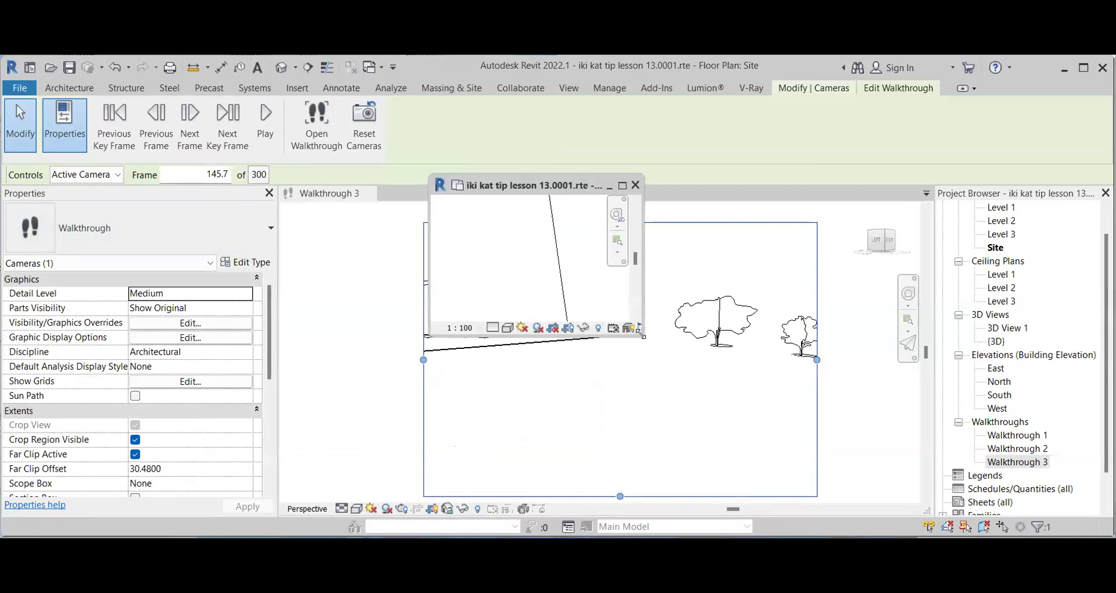
left_click_drag(642, 333, 780, 458)
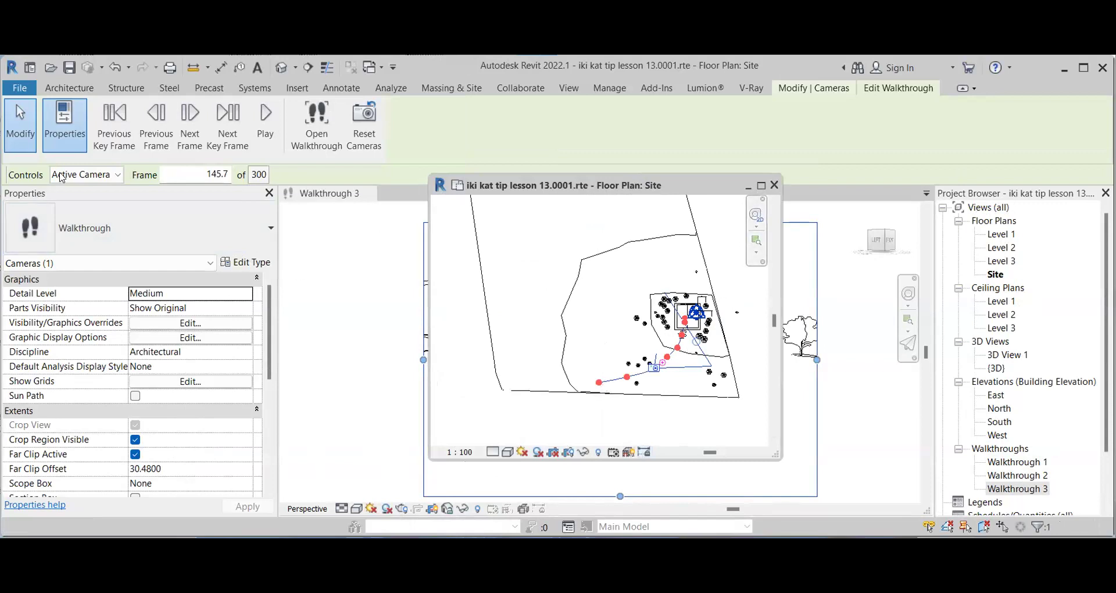
left_click(114, 127)
left_click(114, 127)
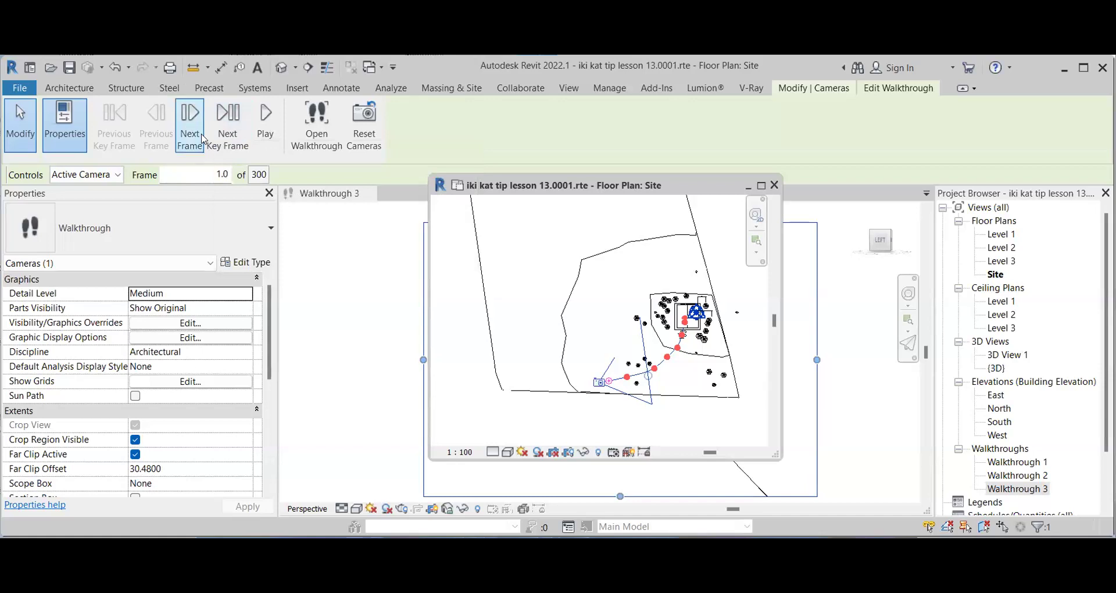
left_click(201, 137)
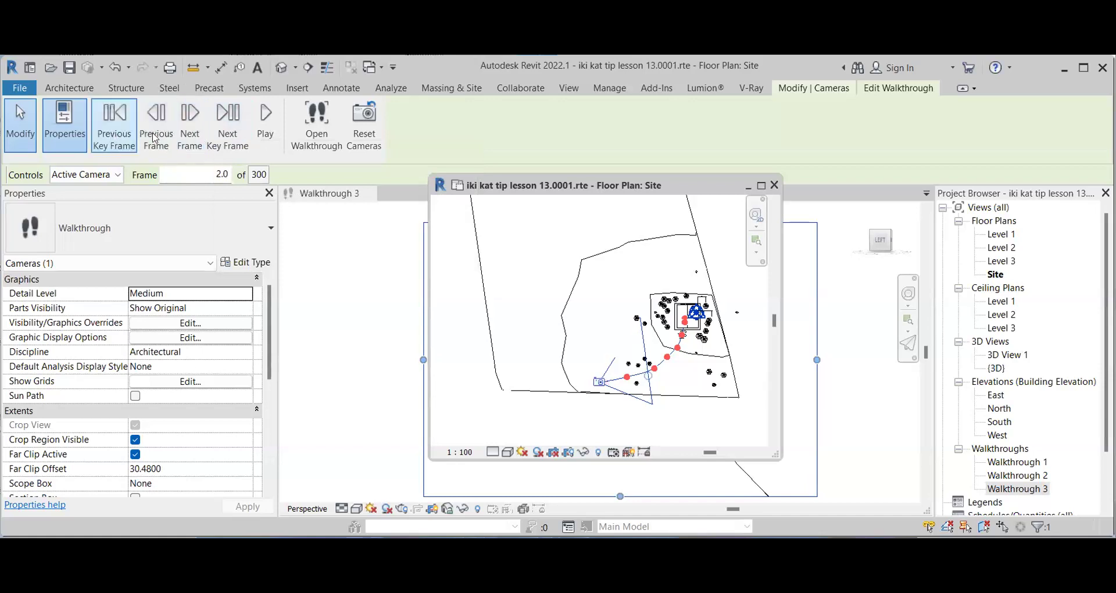
left_click(194, 123)
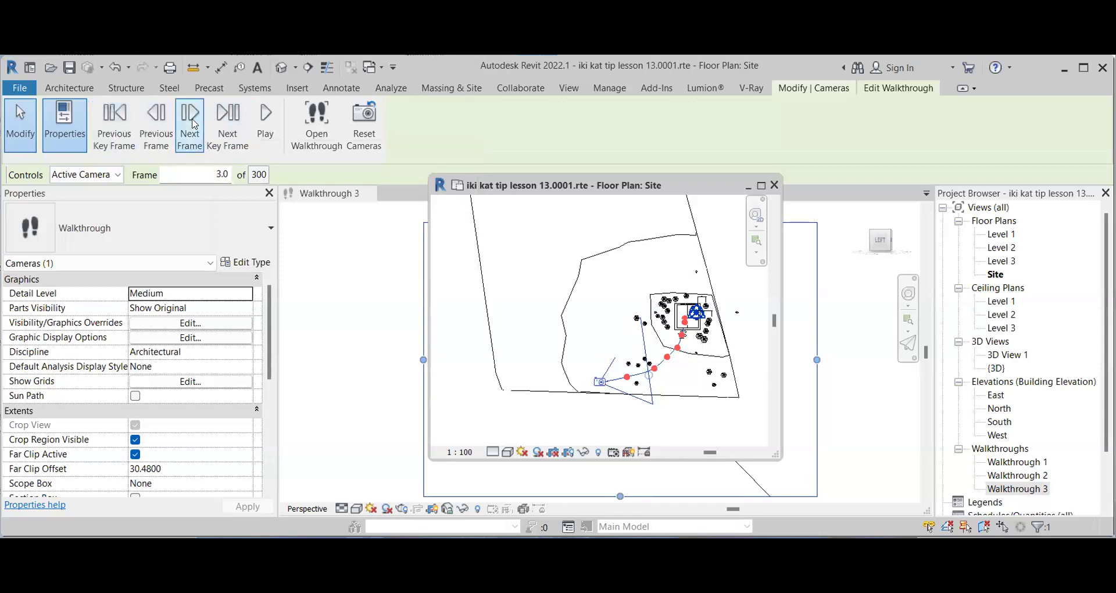
left_click(215, 138)
left_click(210, 142)
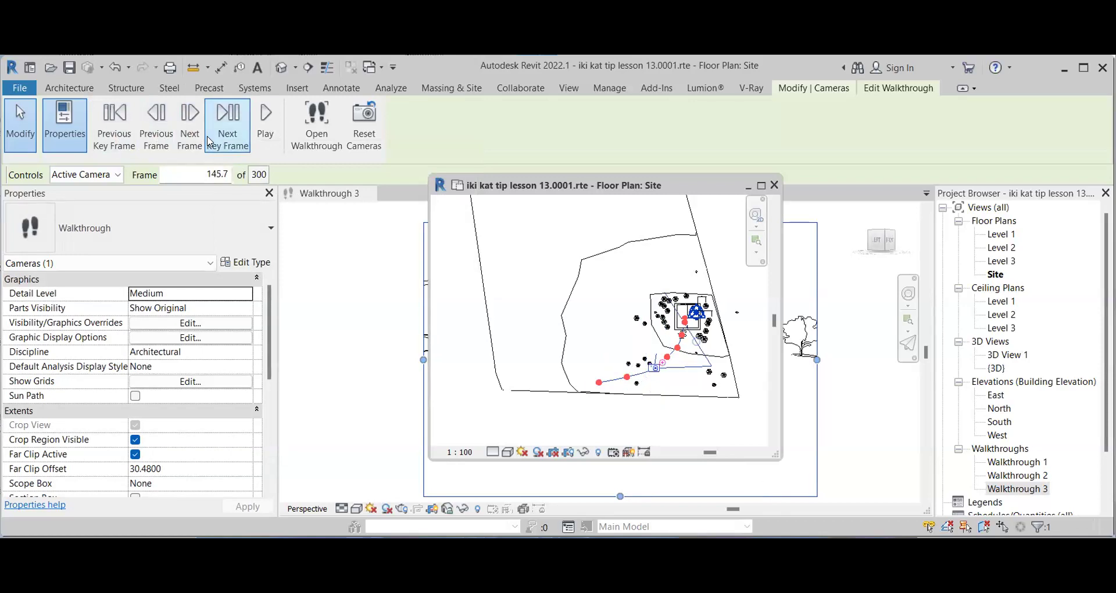
left_click(210, 142)
left_click(210, 142)
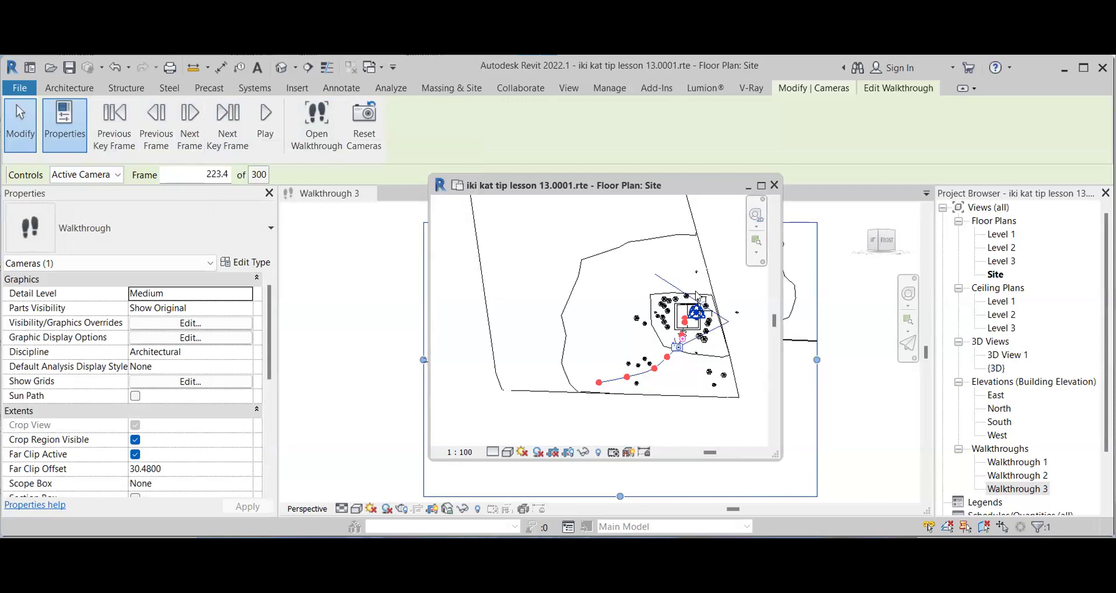
left_click(684, 240)
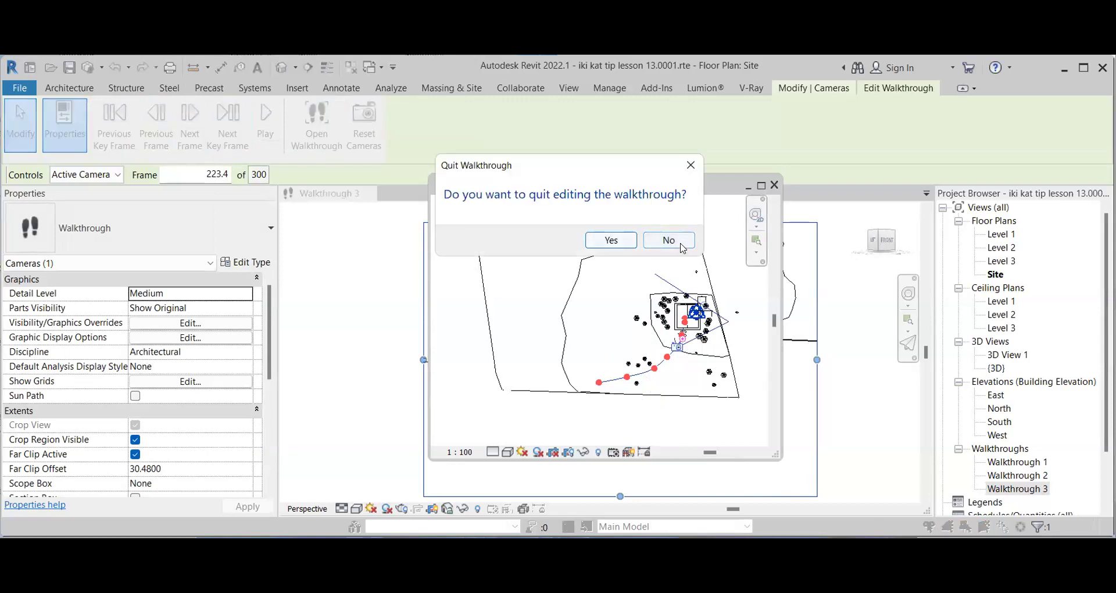
key("Escape")
scroll(669, 337, "up", 2)
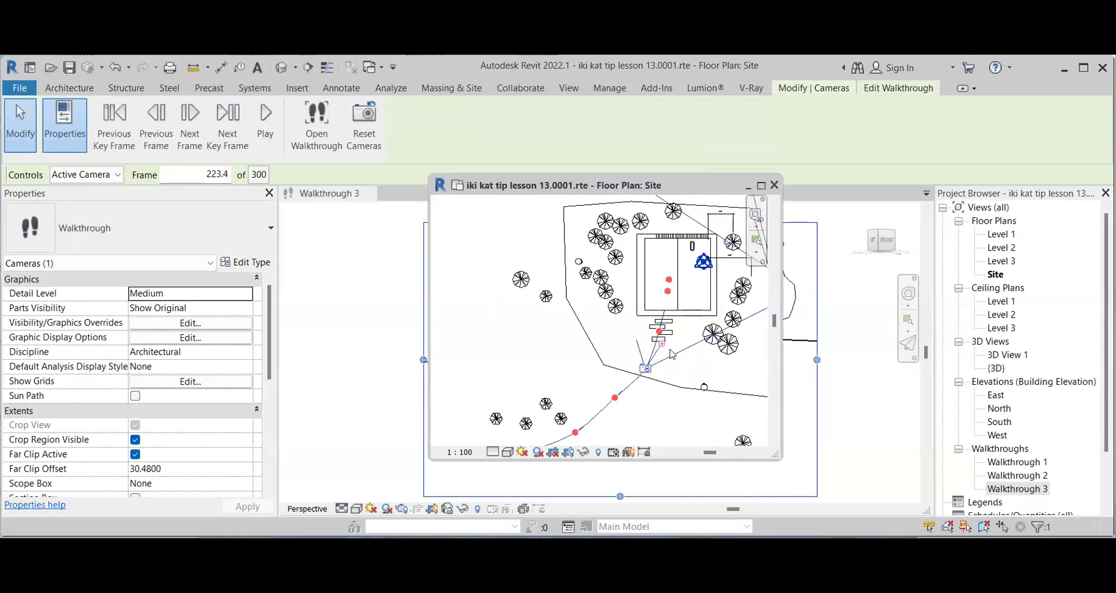
scroll(640, 361, "up", 2)
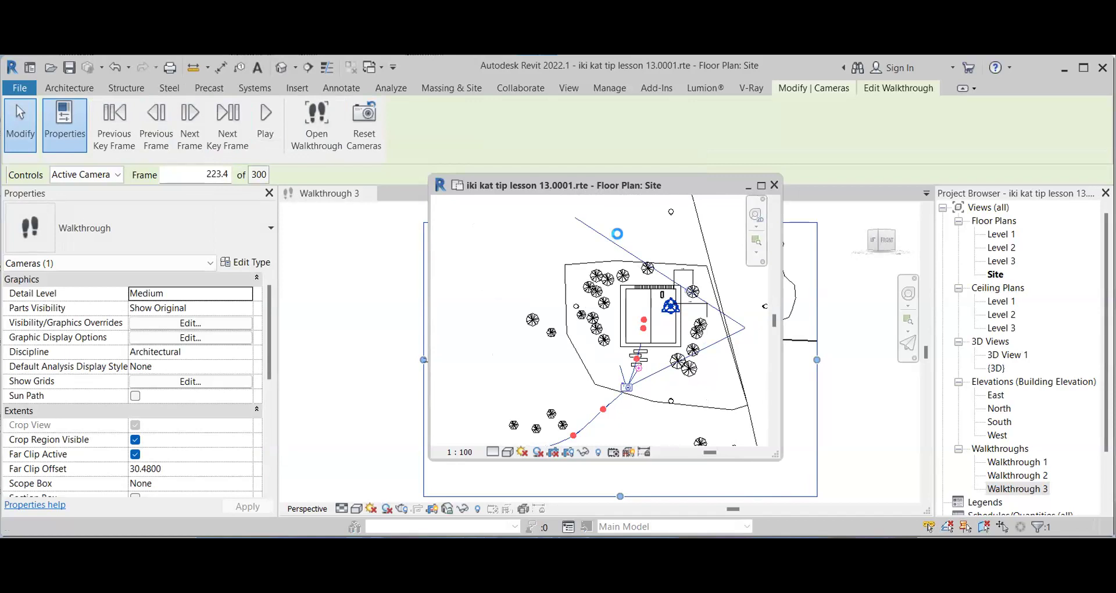
left_click(617, 235)
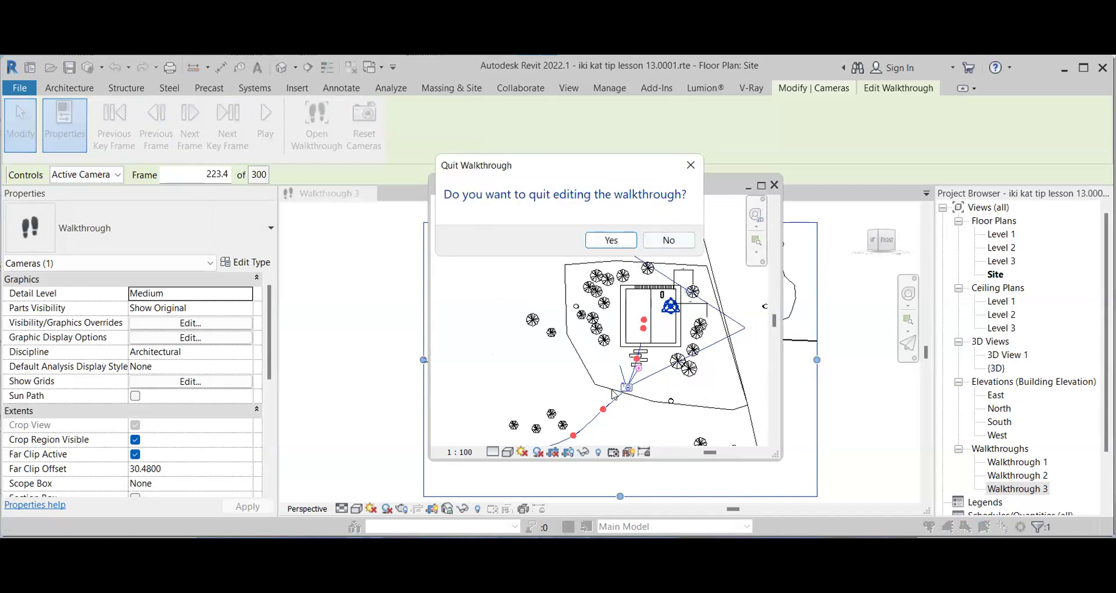
left_click(690, 163)
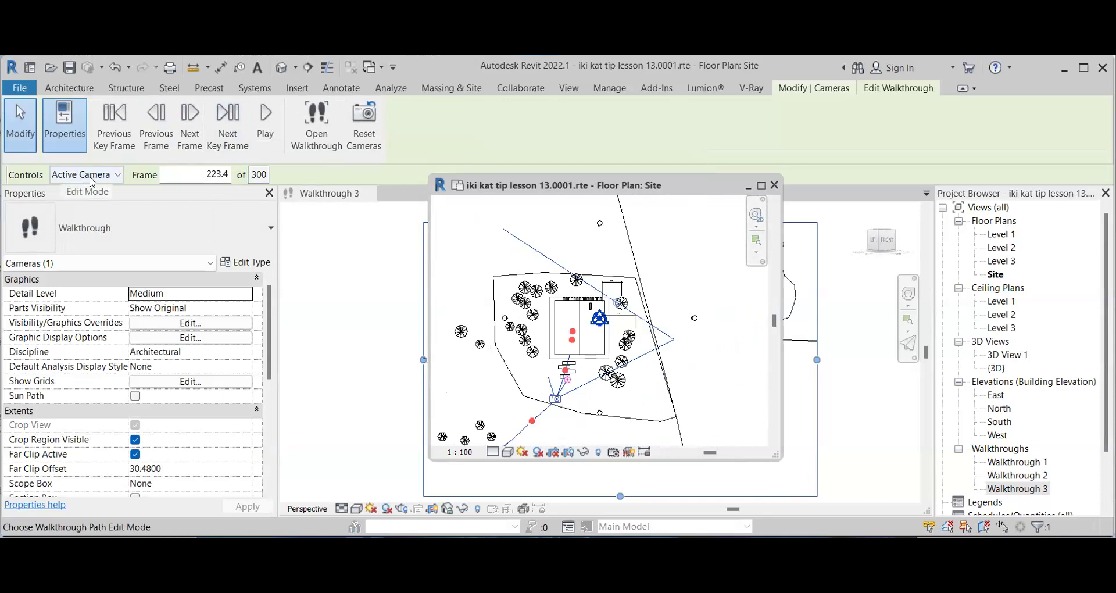
left_click(120, 177)
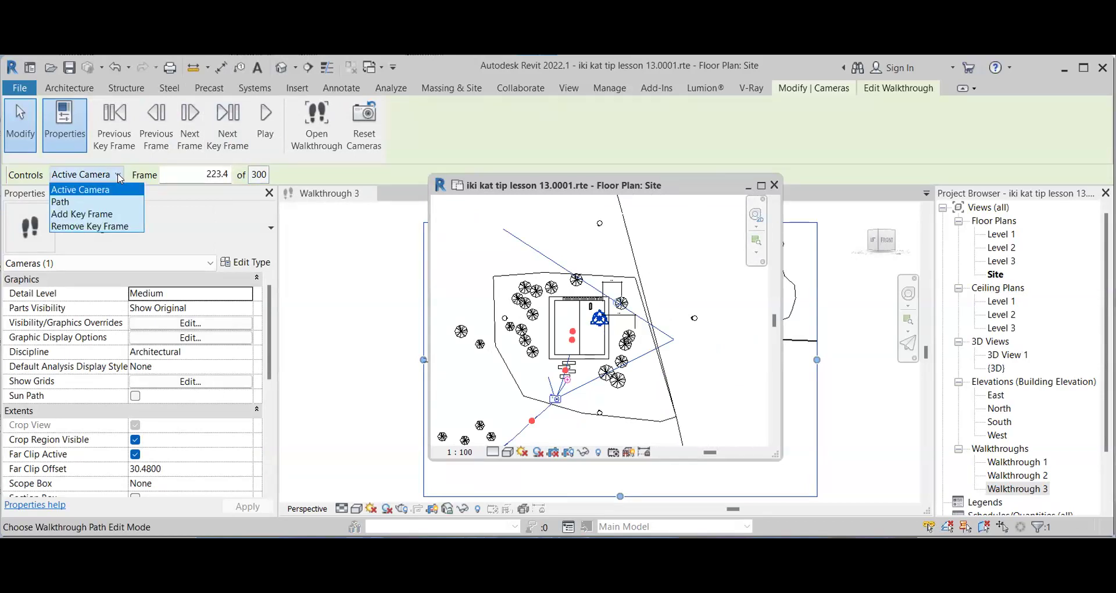
- Switch Controls to Path and drag two key frames, one near the entrance and one inside the house
left_click(107, 204)
scroll(622, 356, "down", 3)
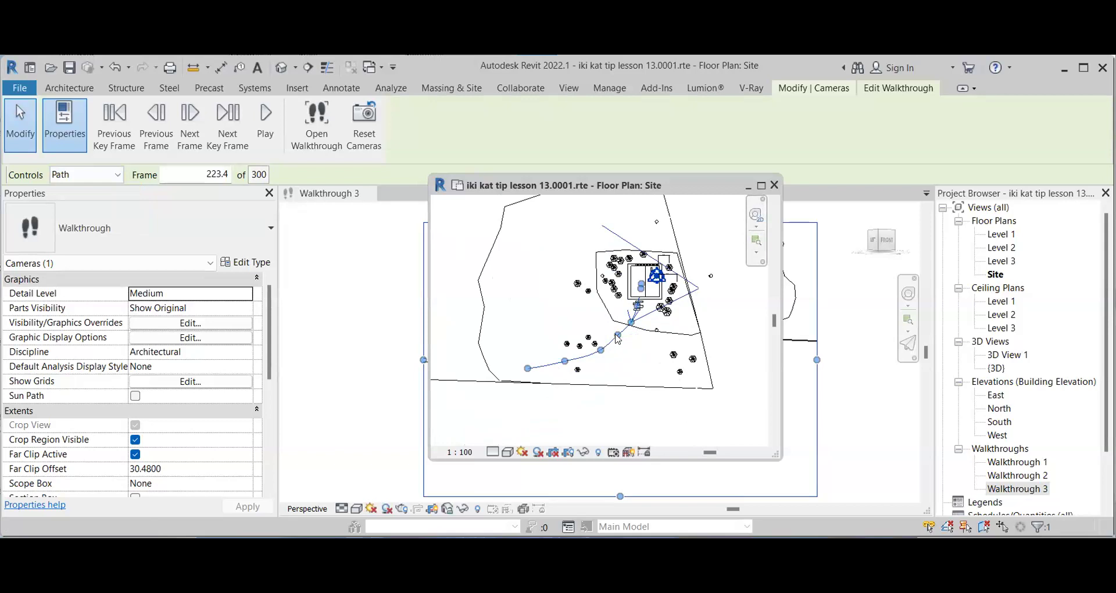
left_click_drag(618, 337, 609, 364)
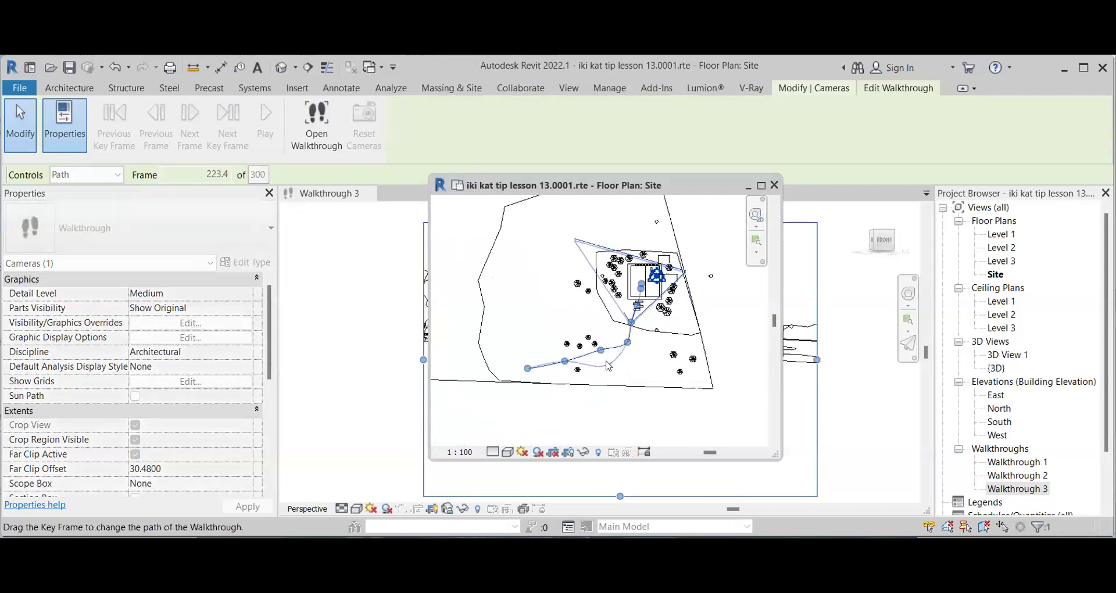
scroll(642, 293, "up", 5)
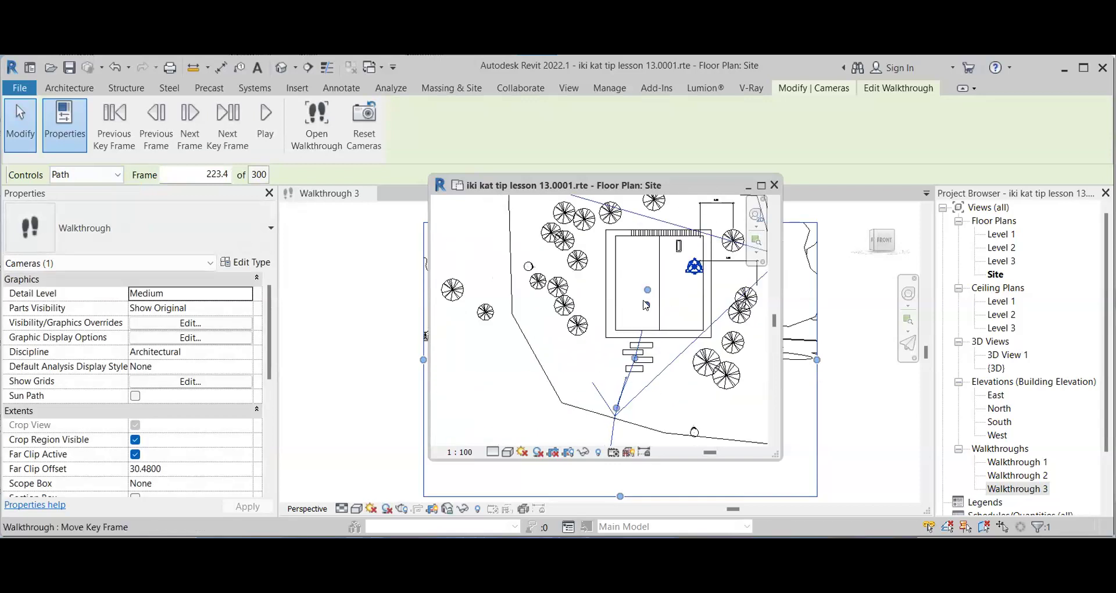
left_click_drag(644, 306, 666, 289)
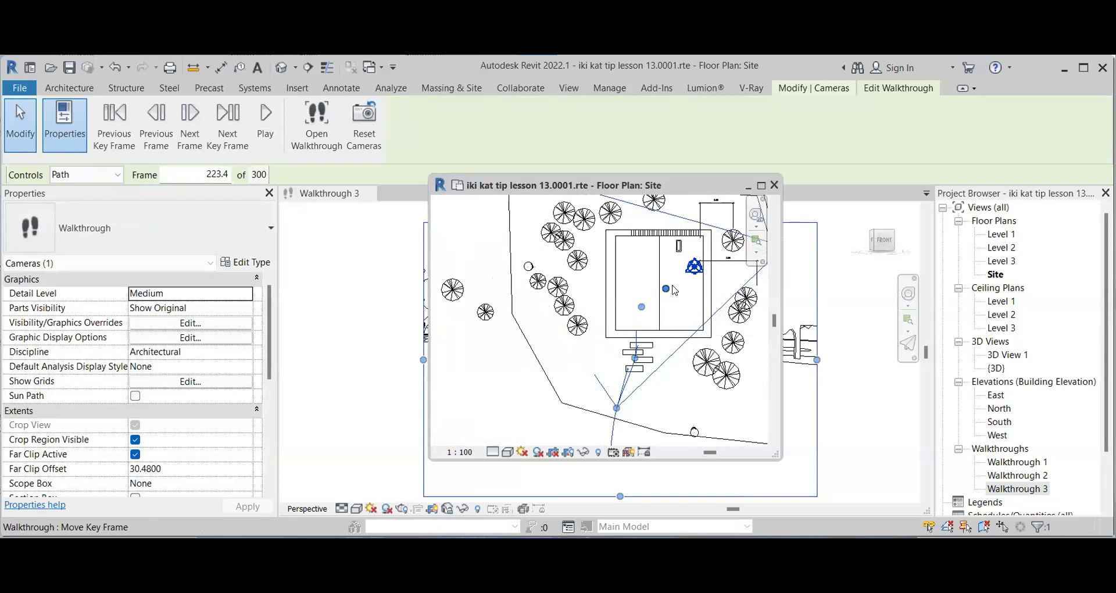
scroll(587, 283, "down", 1)
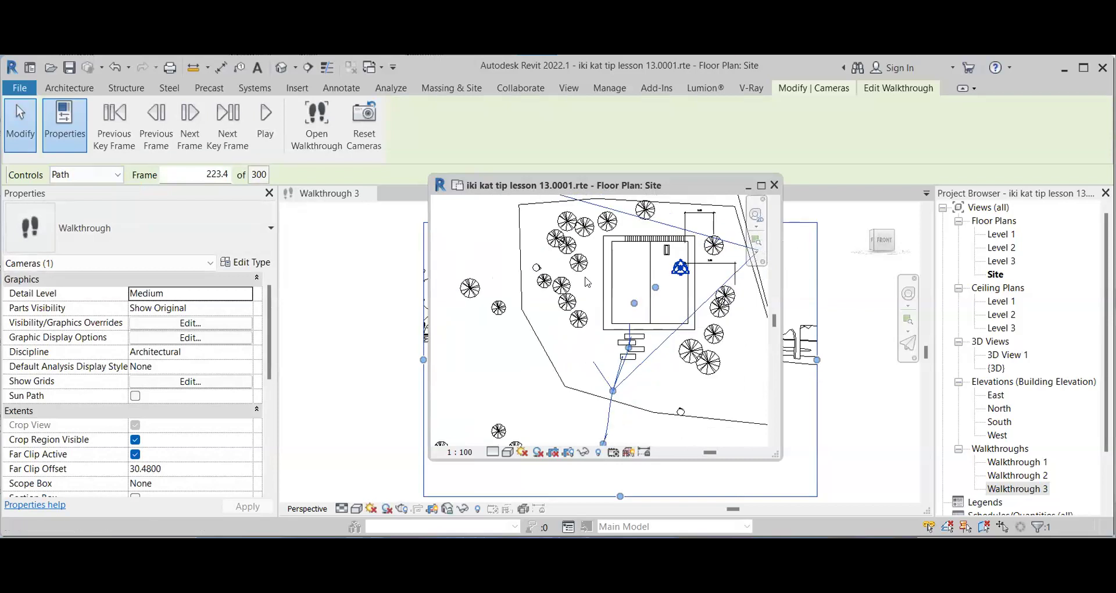
- Set Controls to Add Key Frame and insert a new key frame on the path inside the house
left_click(118, 174)
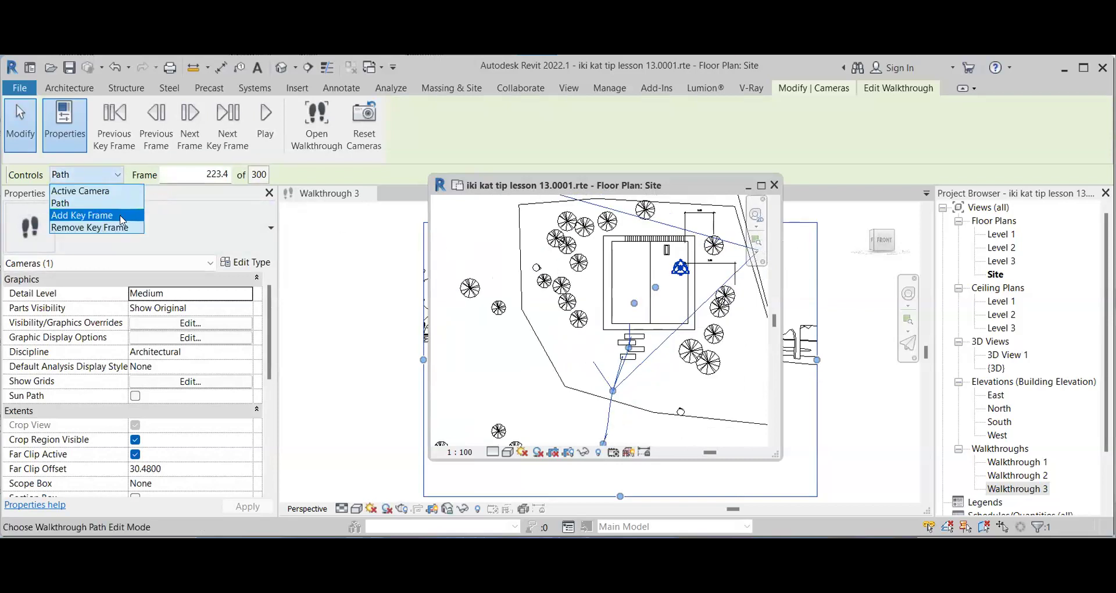
left_click(122, 215)
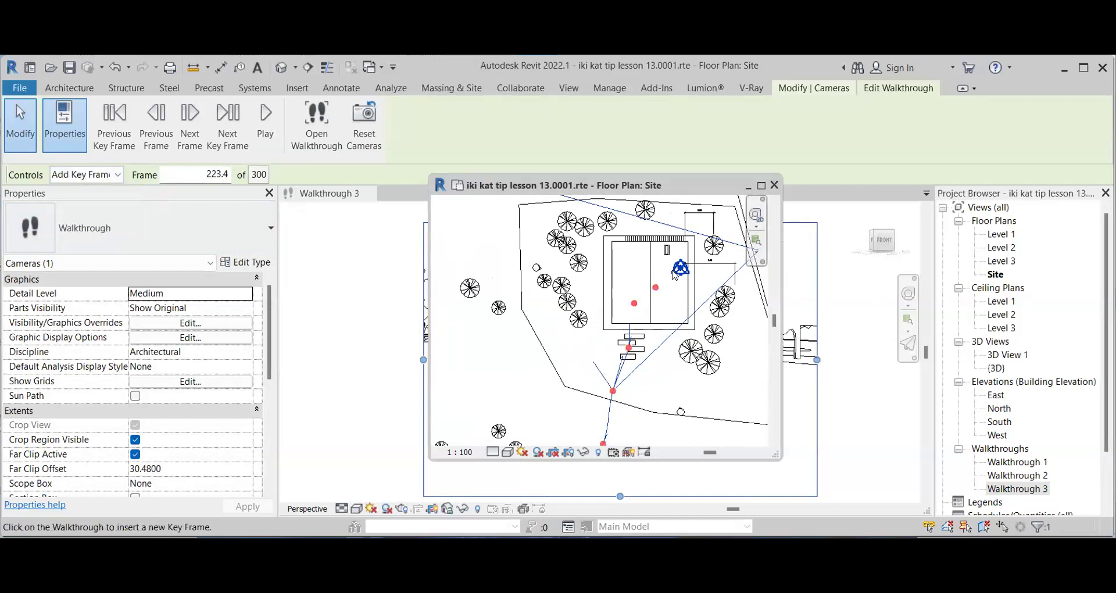
scroll(673, 282, "up", 3)
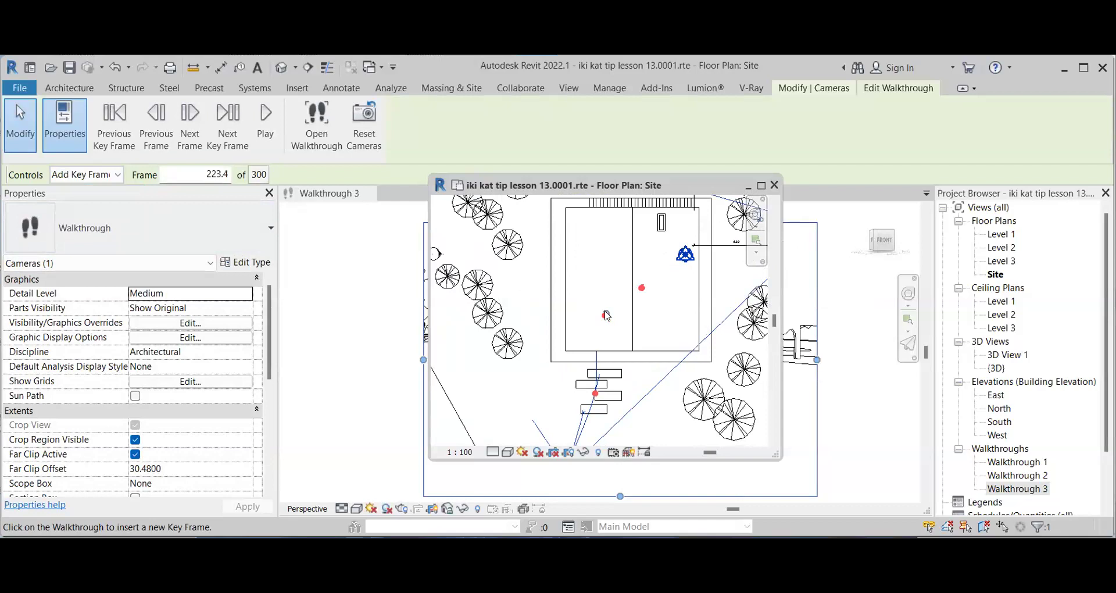
left_click(625, 297)
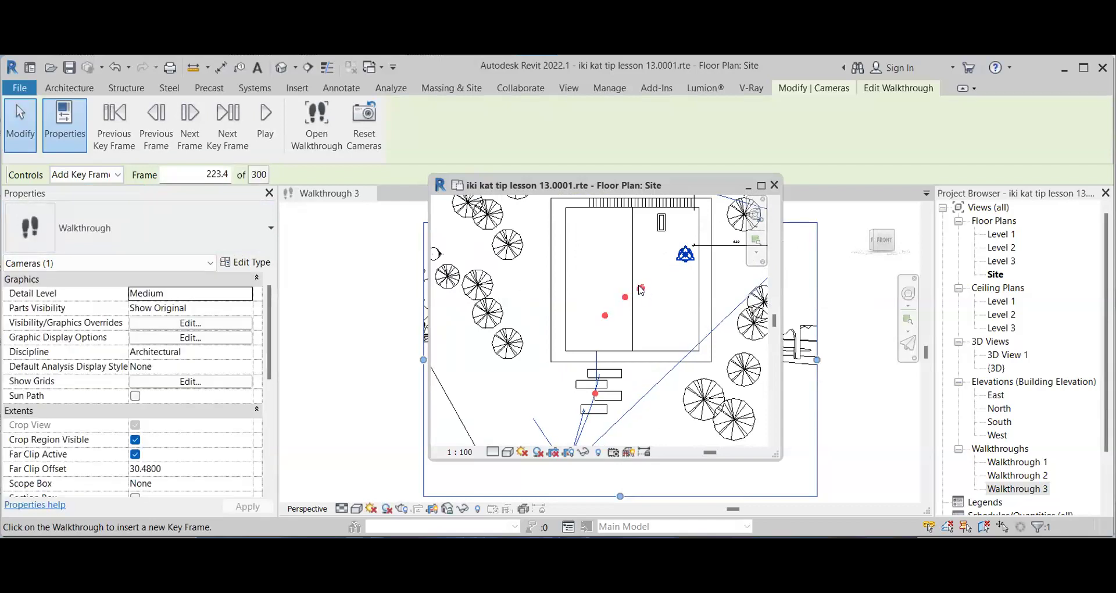
scroll(591, 298, "up", 2)
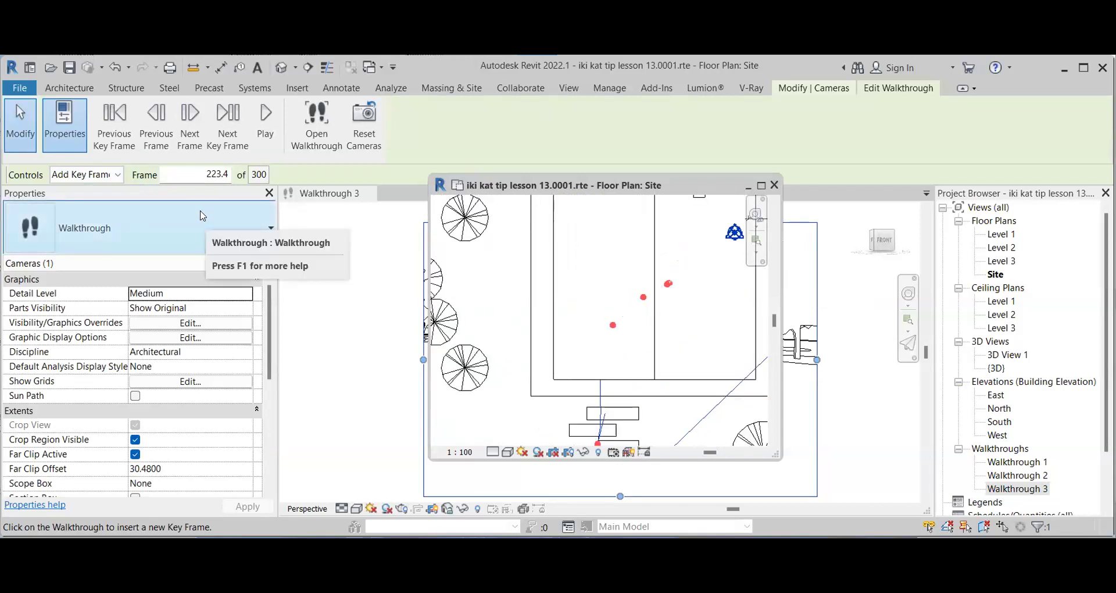
left_click(119, 175)
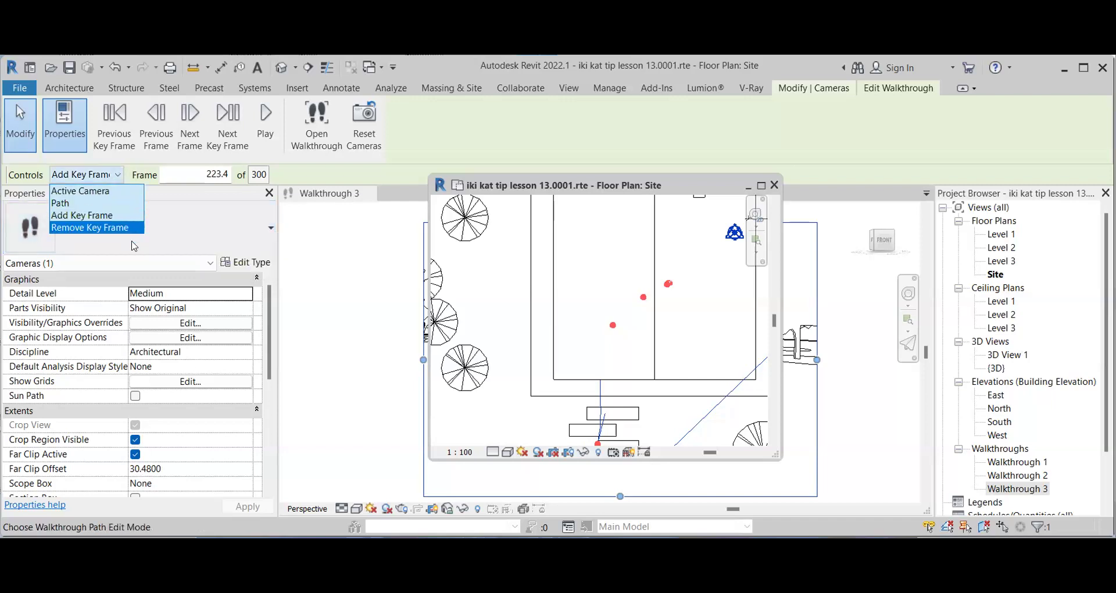
left_click(81, 215)
scroll(642, 303, "up", 3)
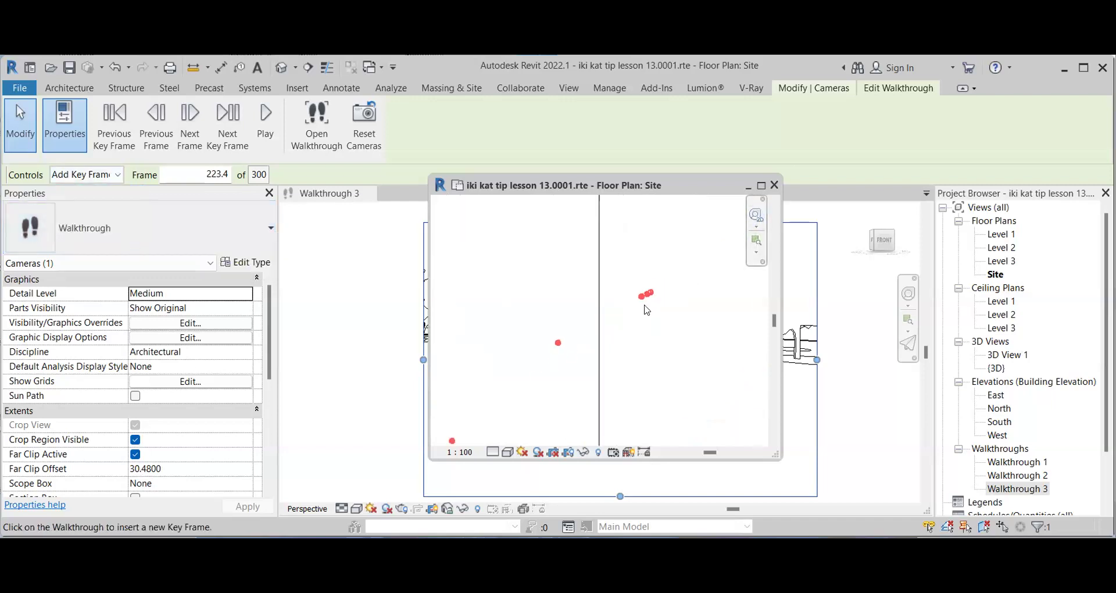
- Quit walkthrough editing by answering Yes in the Quit Walkthrough prompt
left_click(642, 303)
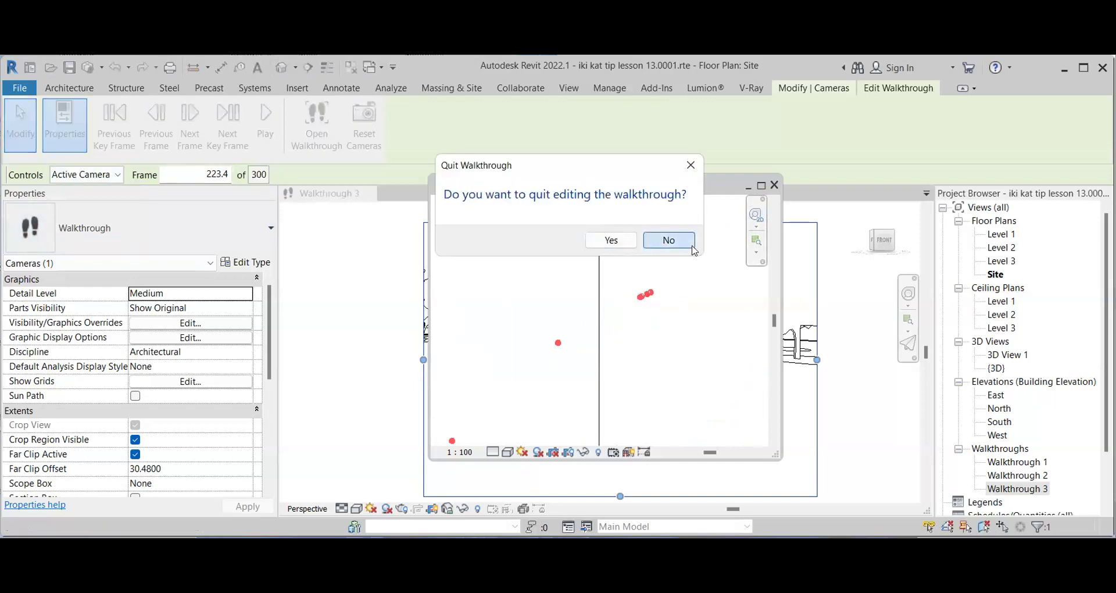
left_click(686, 241)
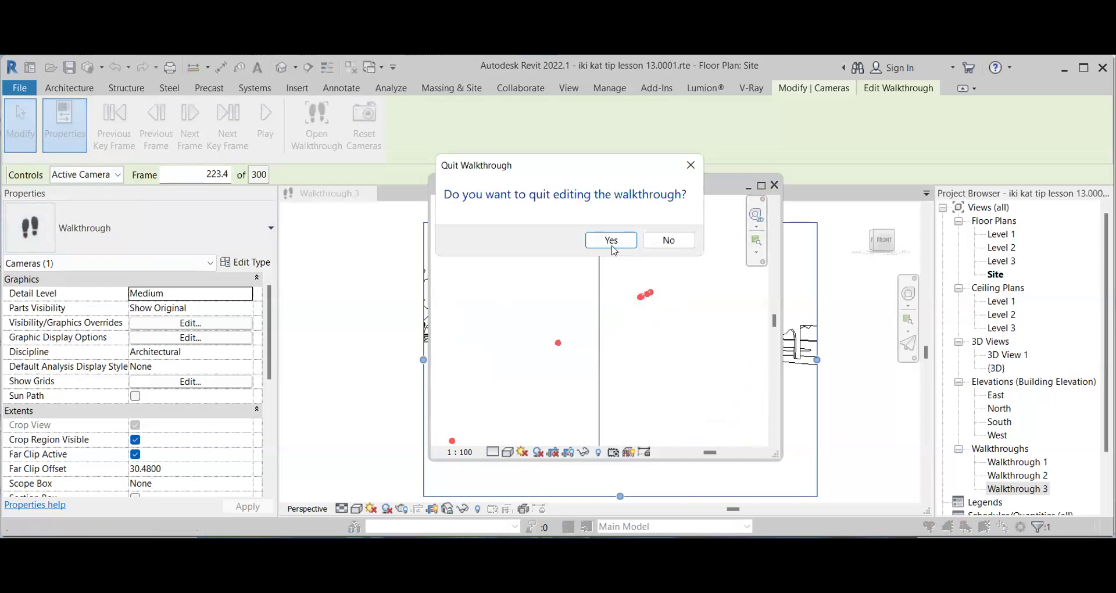
left_click(610, 240)
left_click(642, 303)
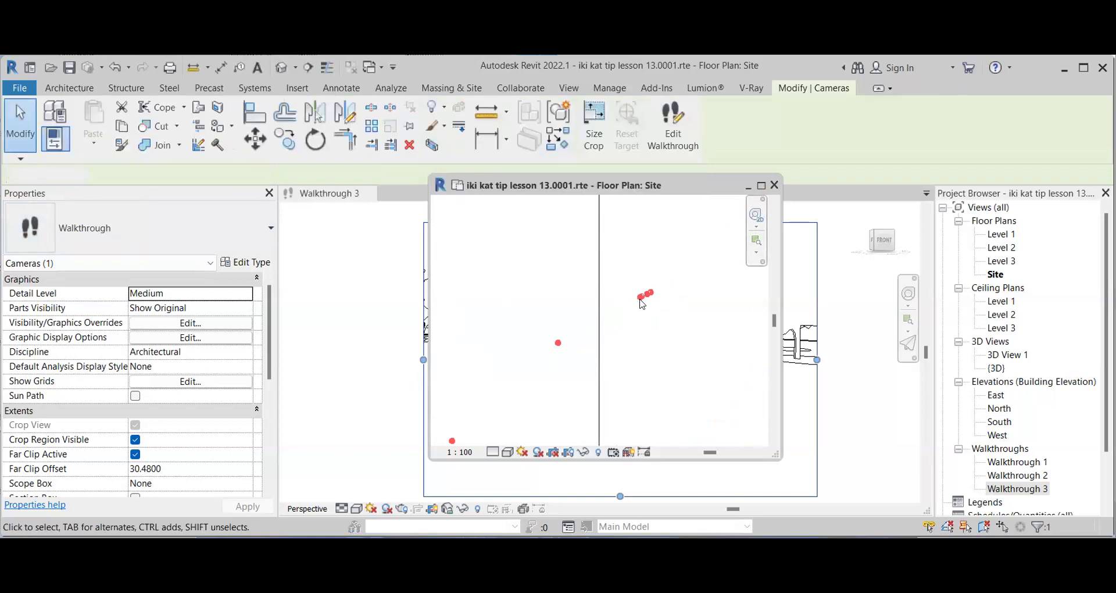
- Undo the last change, dismiss the save reminder, and switch to the Walkthrough 3 view
scroll(632, 279, "down", 3)
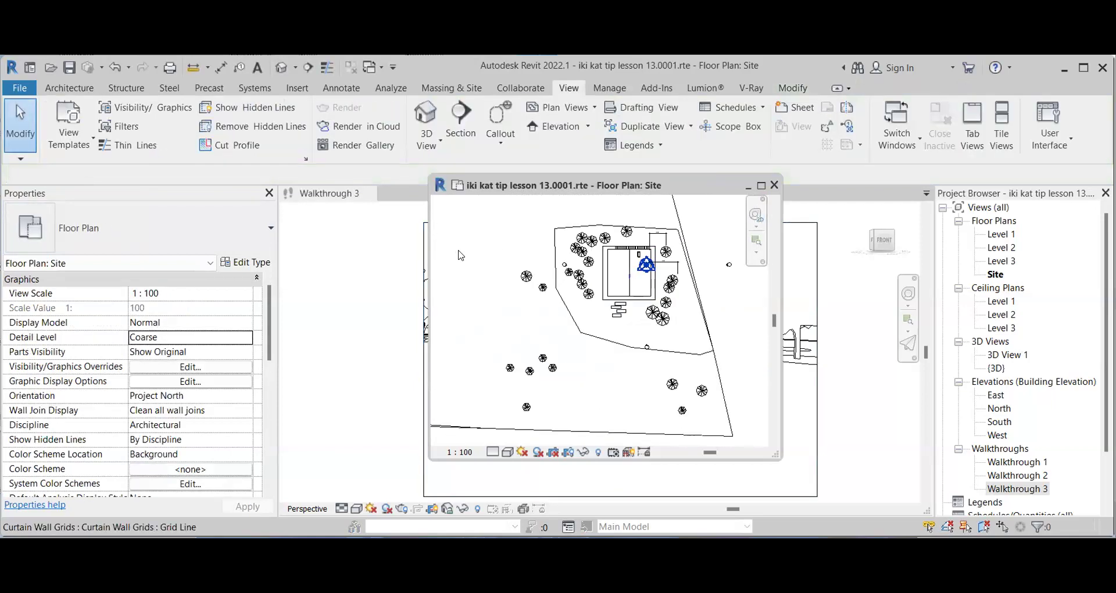
left_click(120, 68)
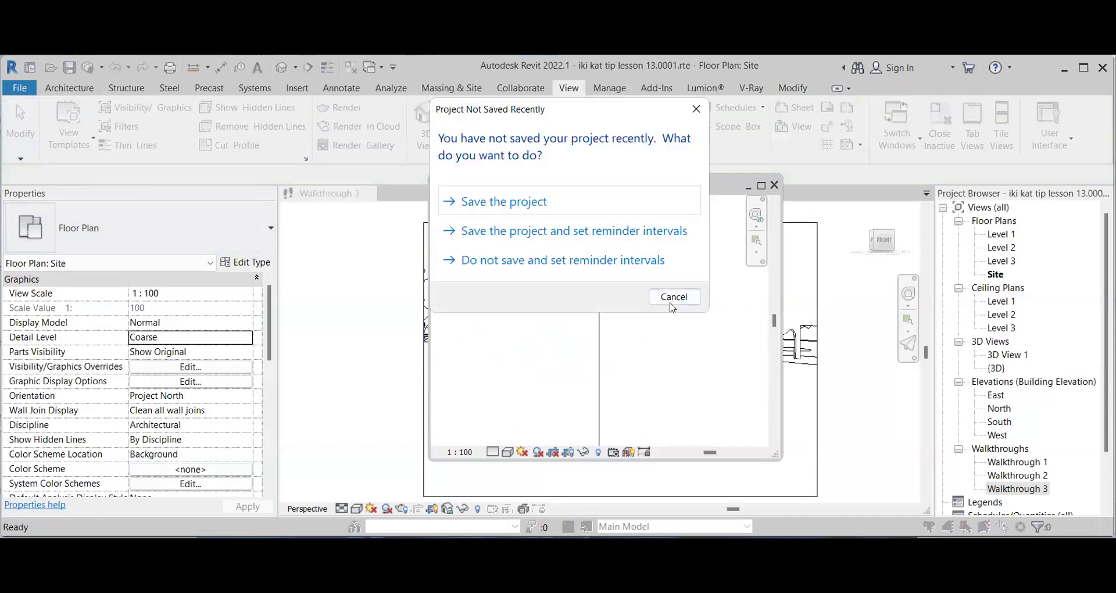
key("Escape")
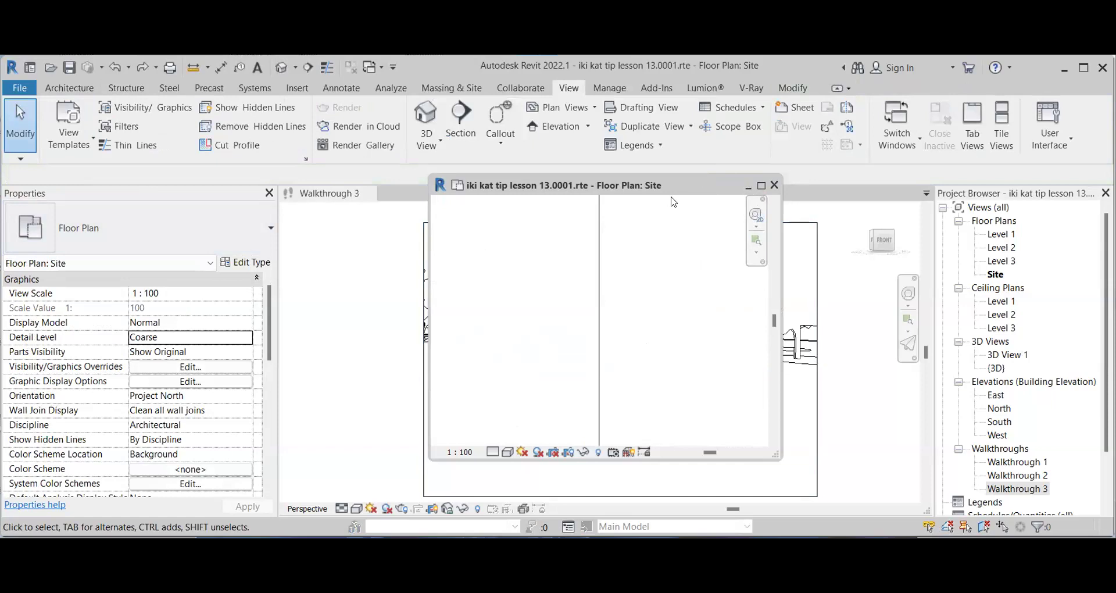
left_click(698, 313)
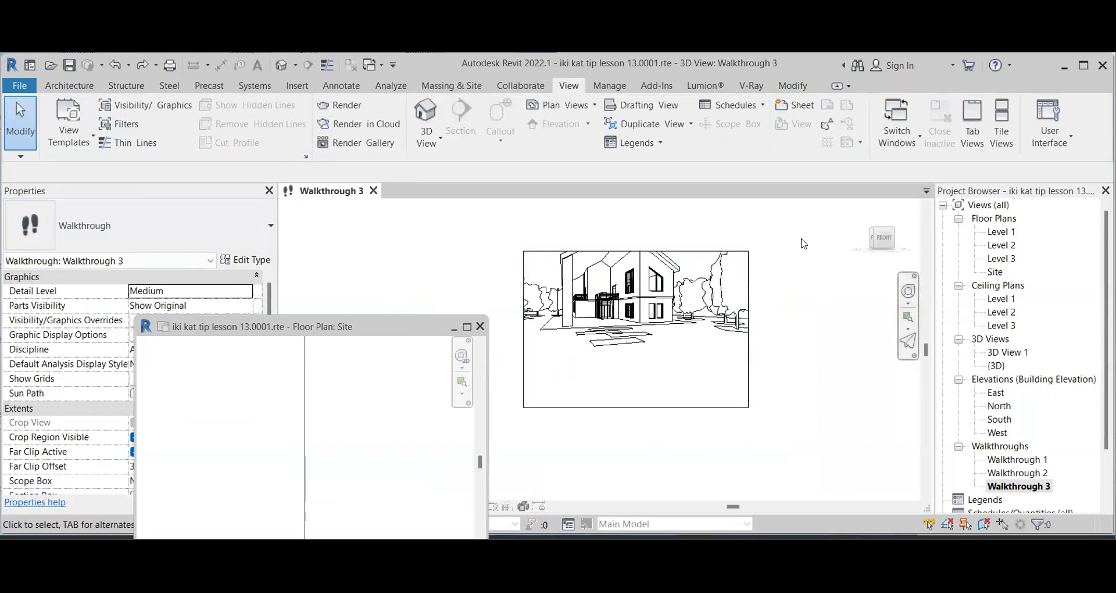
- Resume editing Walkthrough 3, step back through key frames to frame 1.0, and play it
left_click(703, 254)
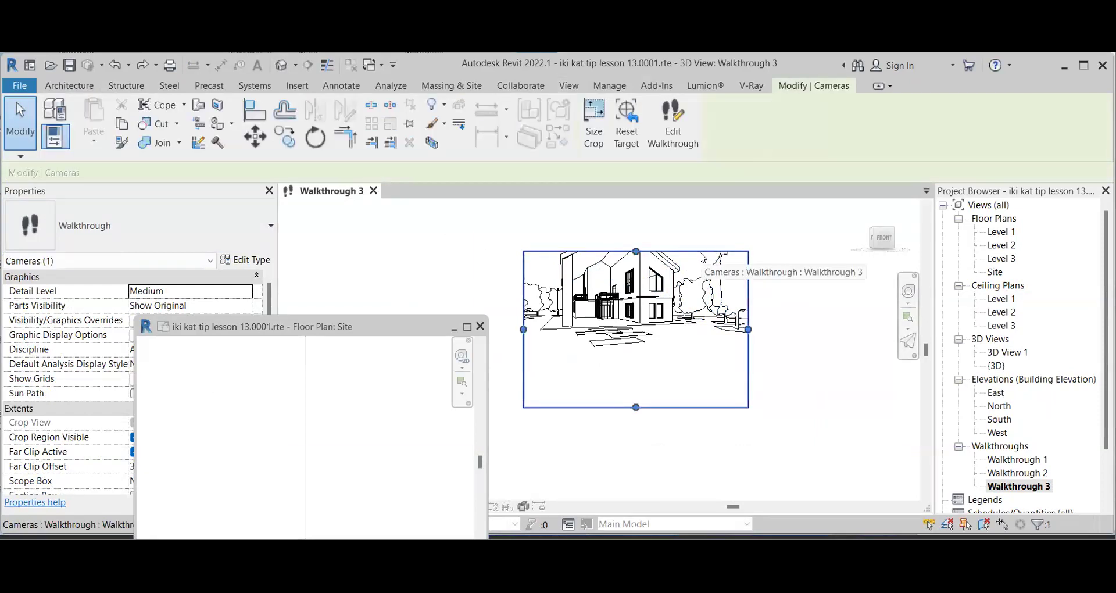
left_click(688, 131)
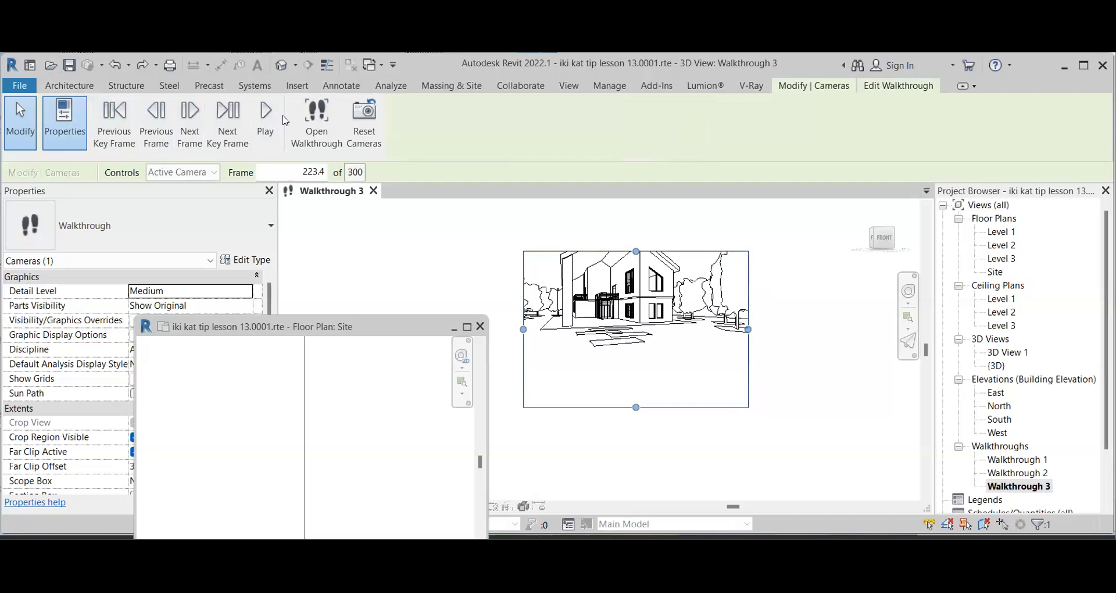
left_click(124, 141)
left_click(124, 142)
left_click(124, 142)
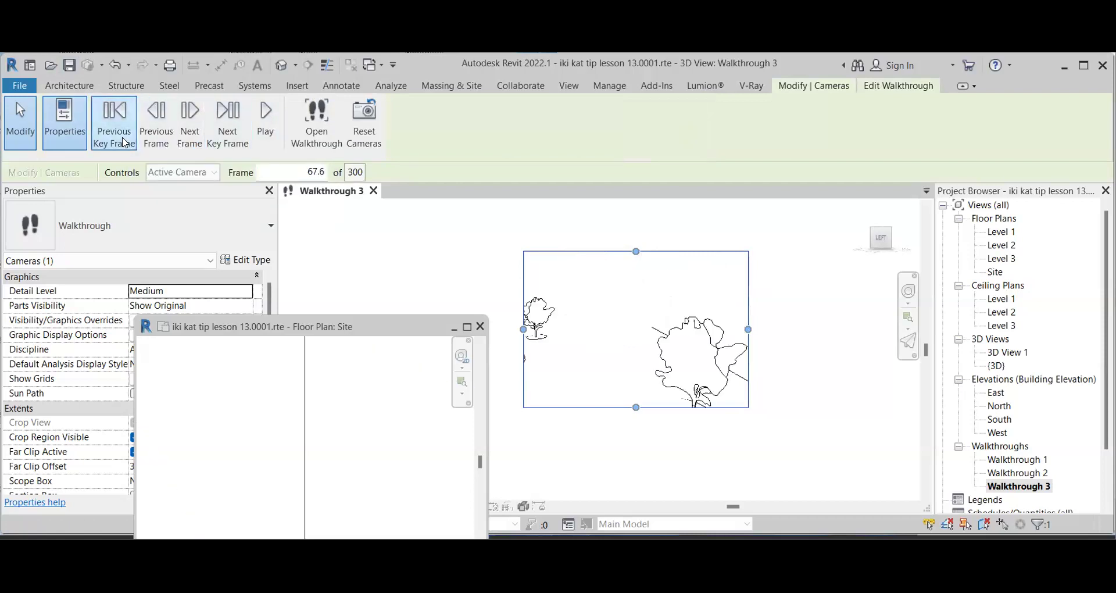
left_click(124, 142)
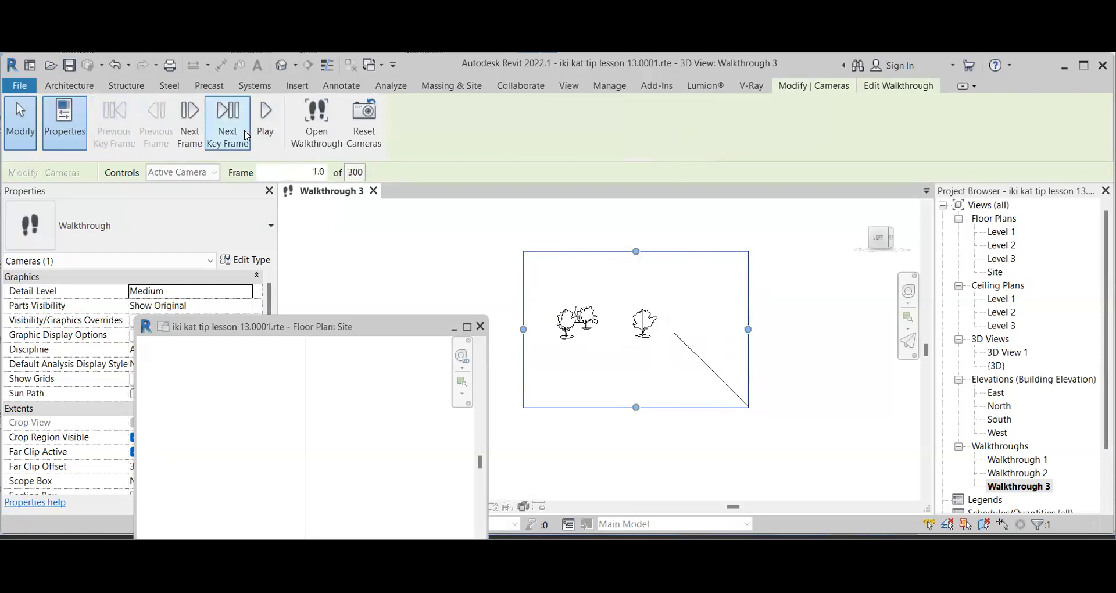
left_click(269, 124)
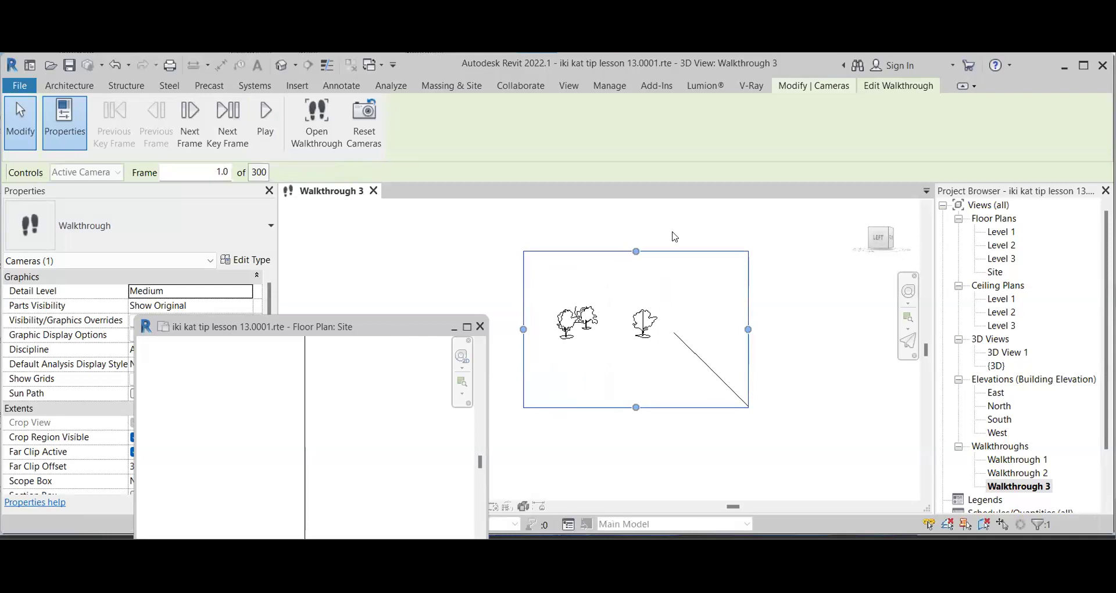
- Widen the floating Site plan, then show Walkthrough 3 in the Shaded visual style
left_click(753, 360)
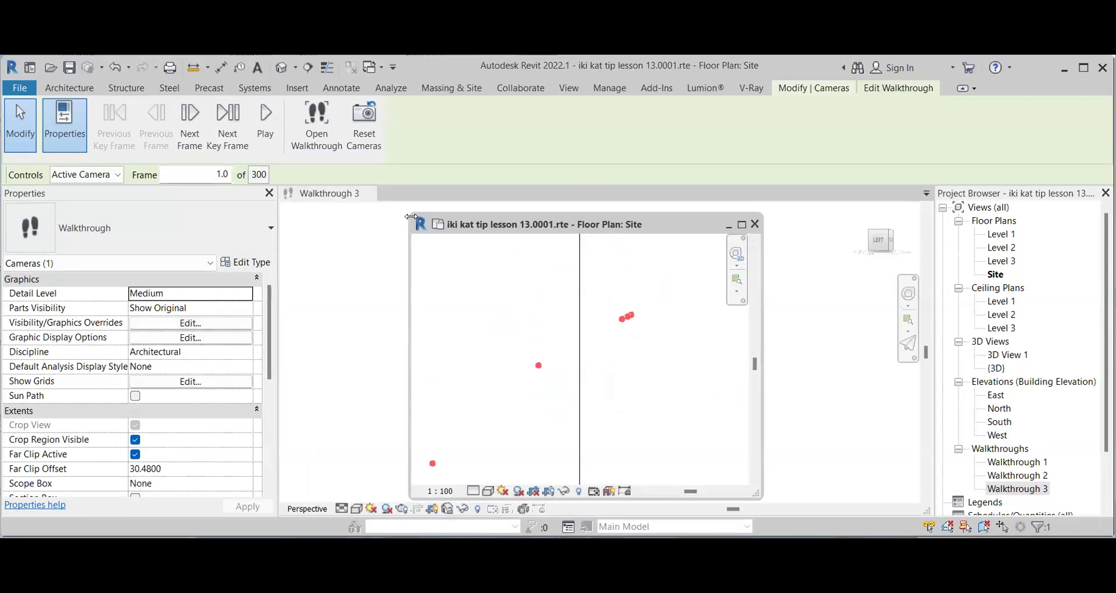
left_click_drag(411, 217, 391, 217)
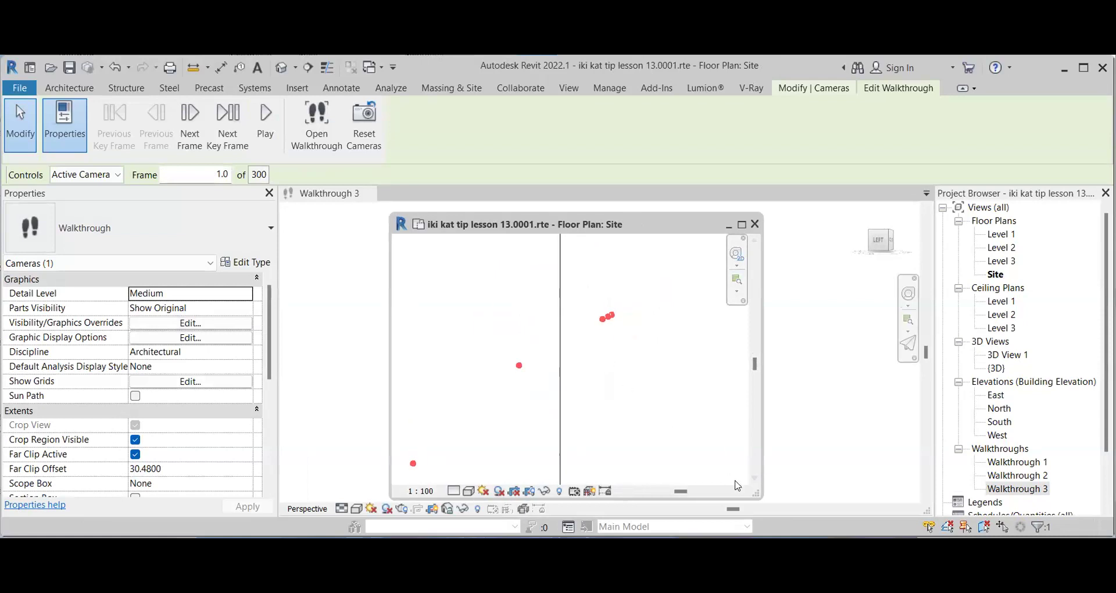
left_click(782, 452)
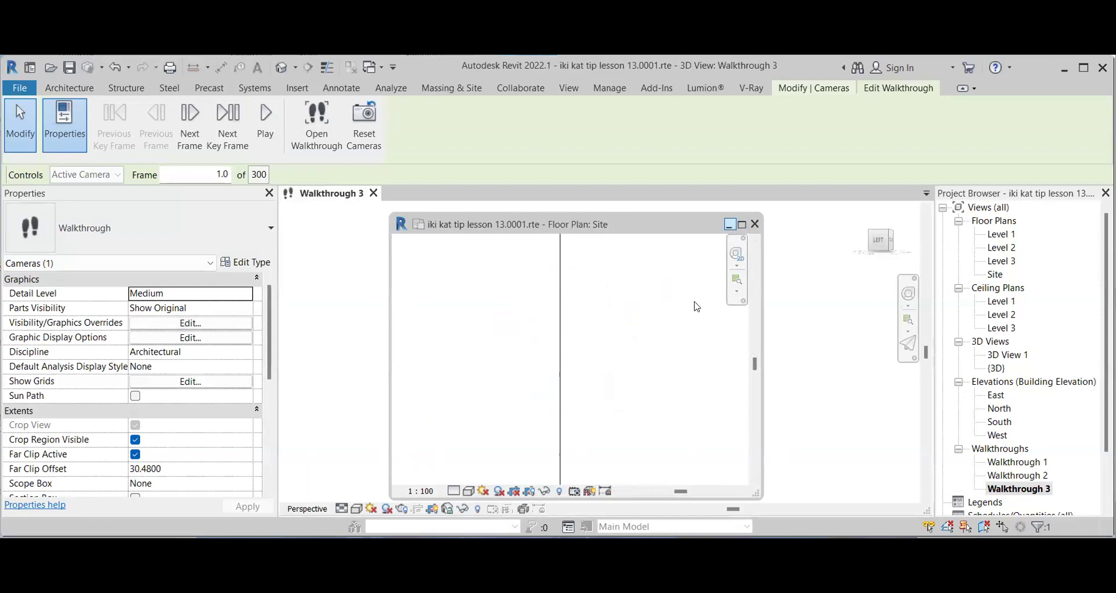
left_click(357, 512)
left_click(377, 493)
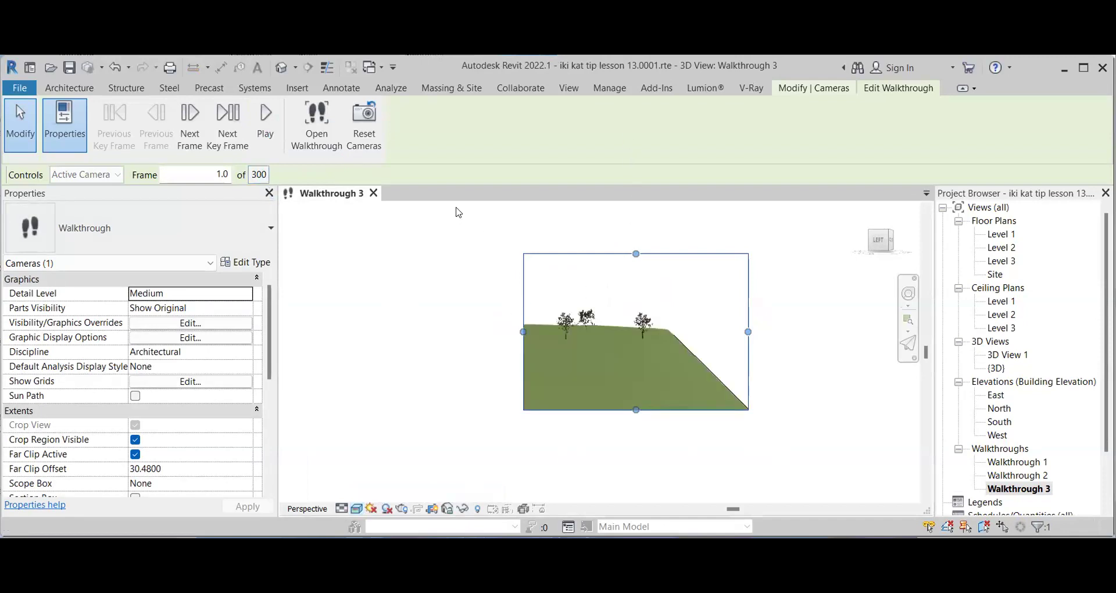
left_click(259, 174)
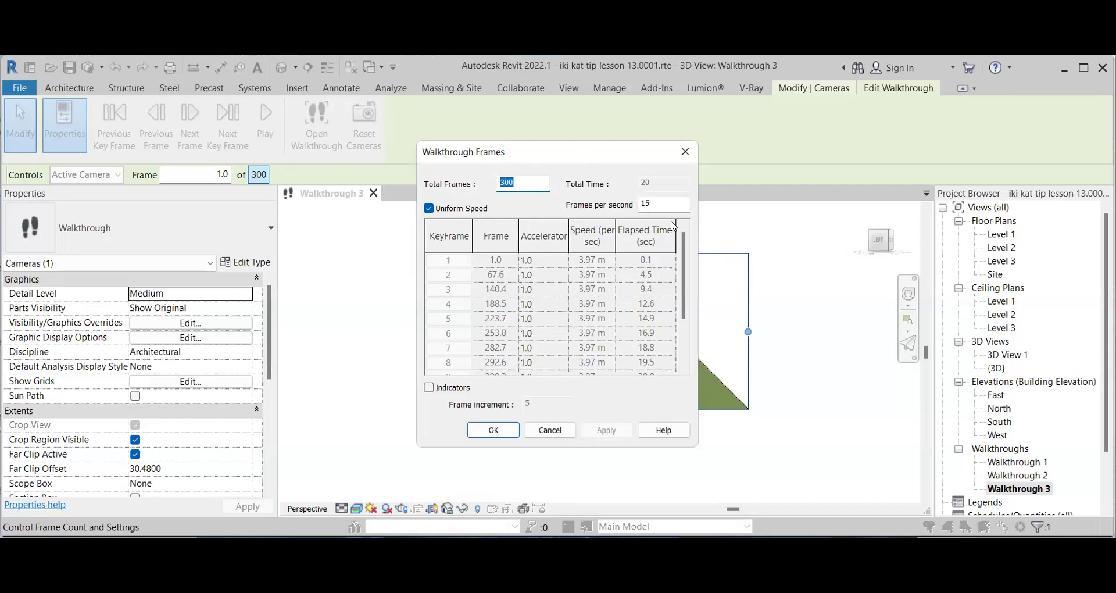
scroll(687, 267, "down", 1)
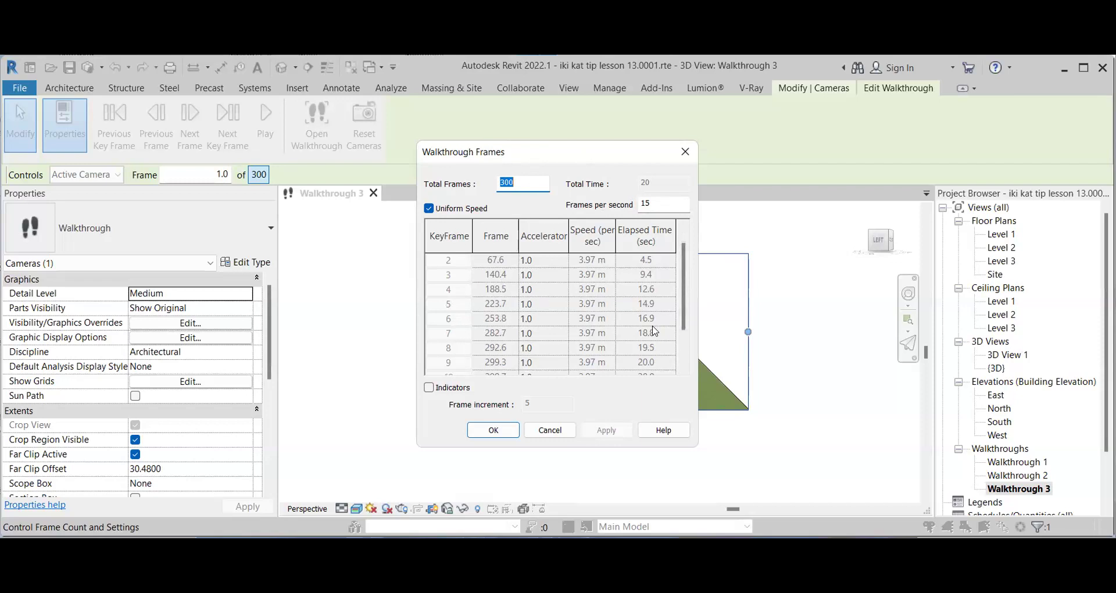
left_click(491, 431)
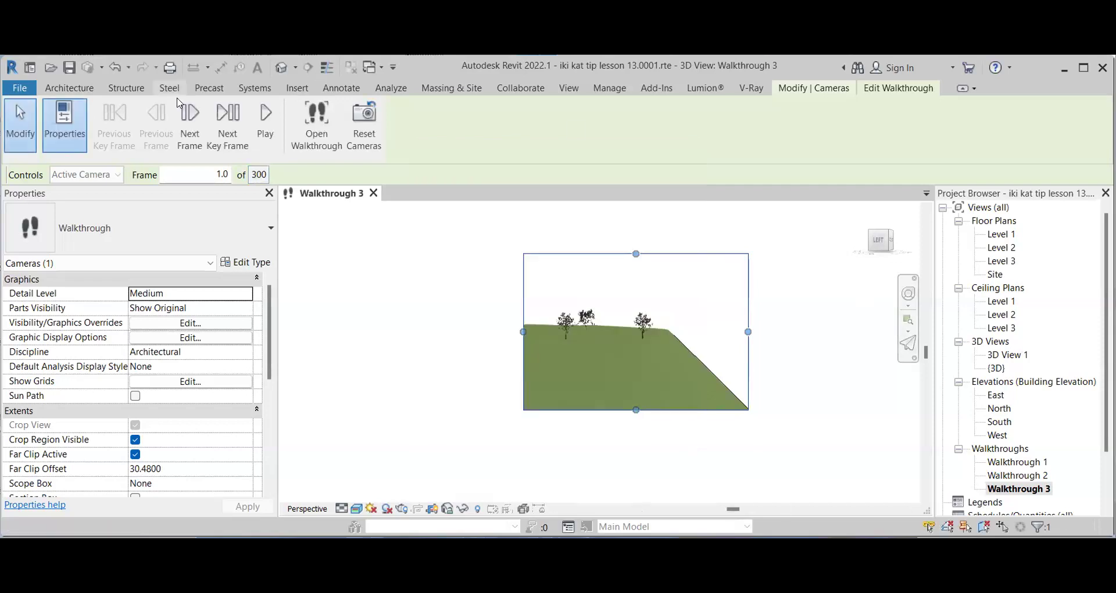
- Play Walkthrough 3 from the Edit Walkthrough tab until it reaches frame 300 of 300
left_click(265, 125)
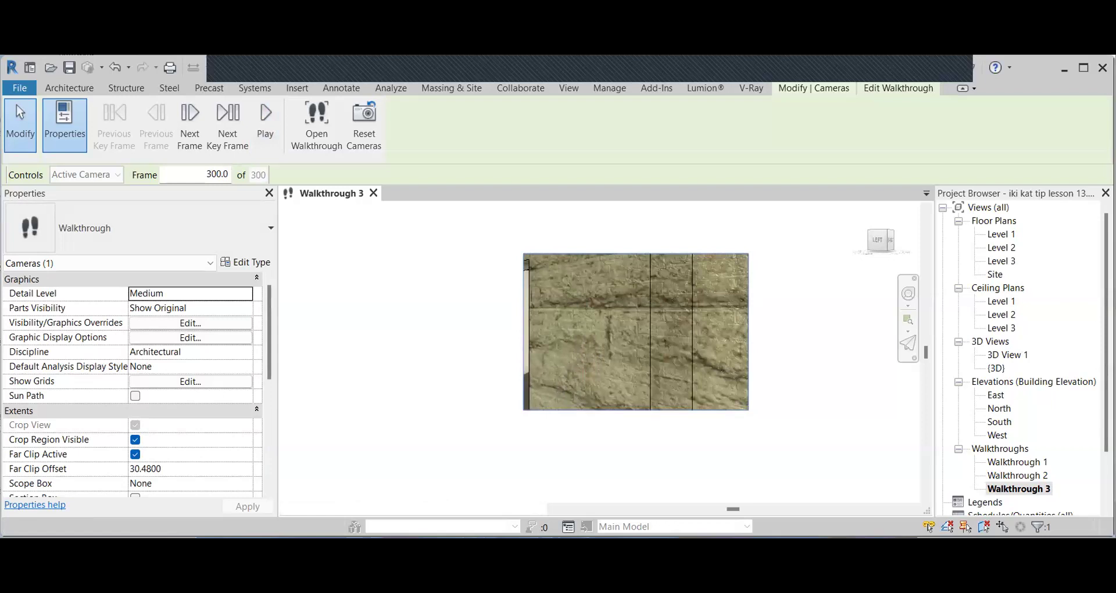
- Bring up the shortcut menu in the Walkthrough 3 view
right_click(647, 369)
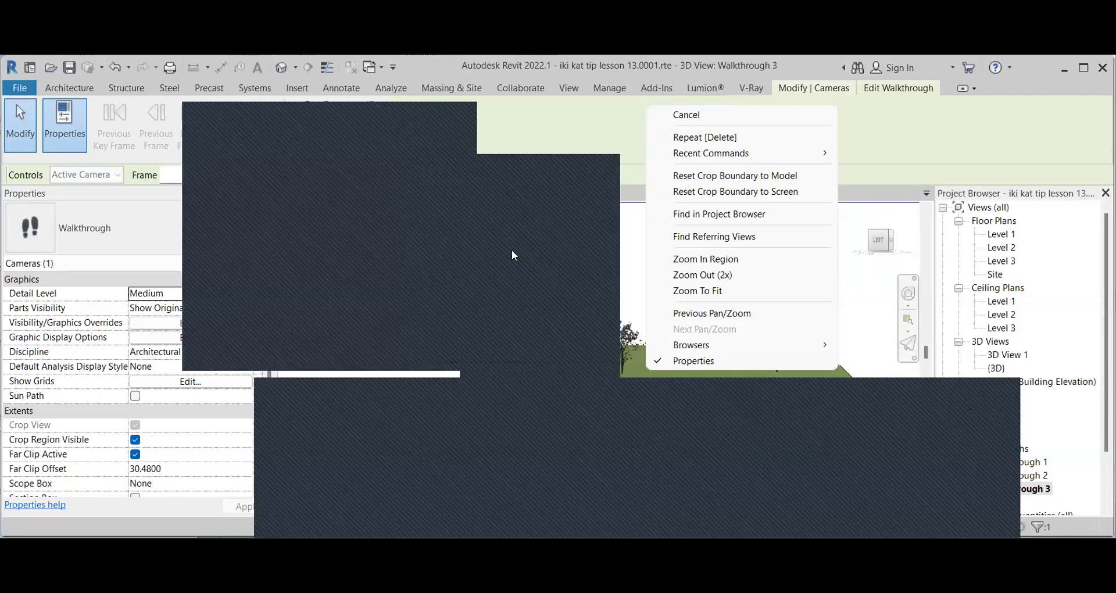
- Start a zoom region with ZR, then select Walkthrough 1 in the Project Browser to show its properties
key("z")
key("r")
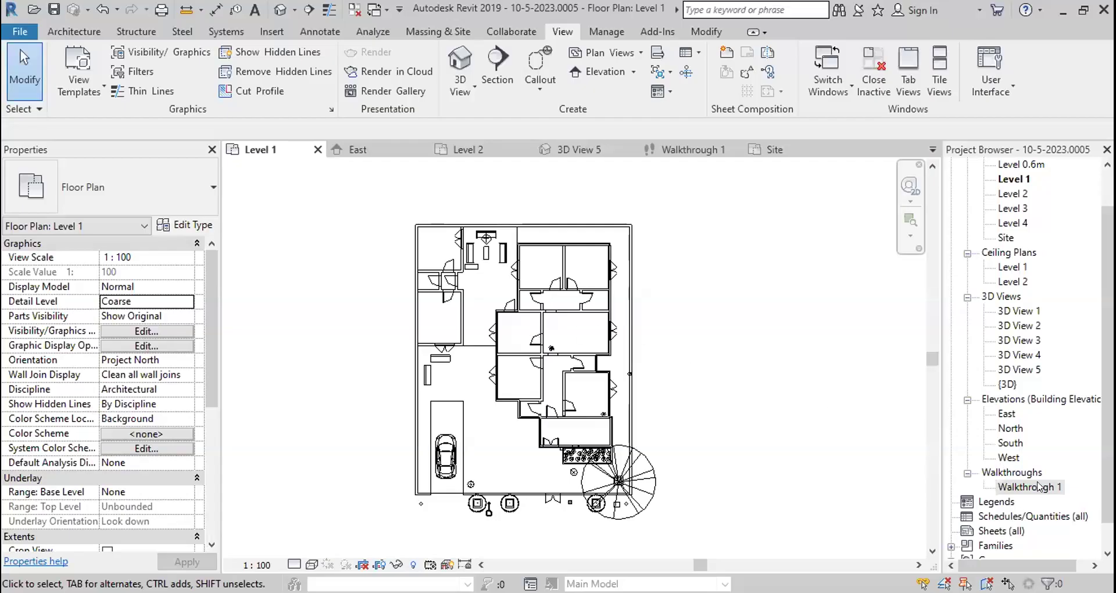
left_click(1033, 490)
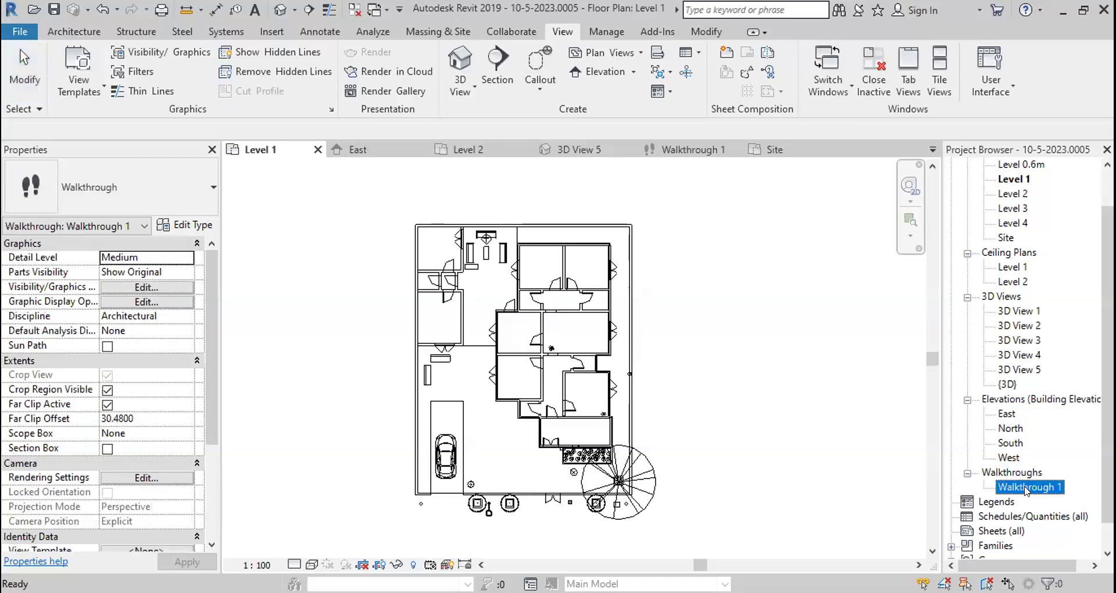
- Open Walkthrough 1, select its camera crop region and start Edit Walkthrough
double_click(1026, 490)
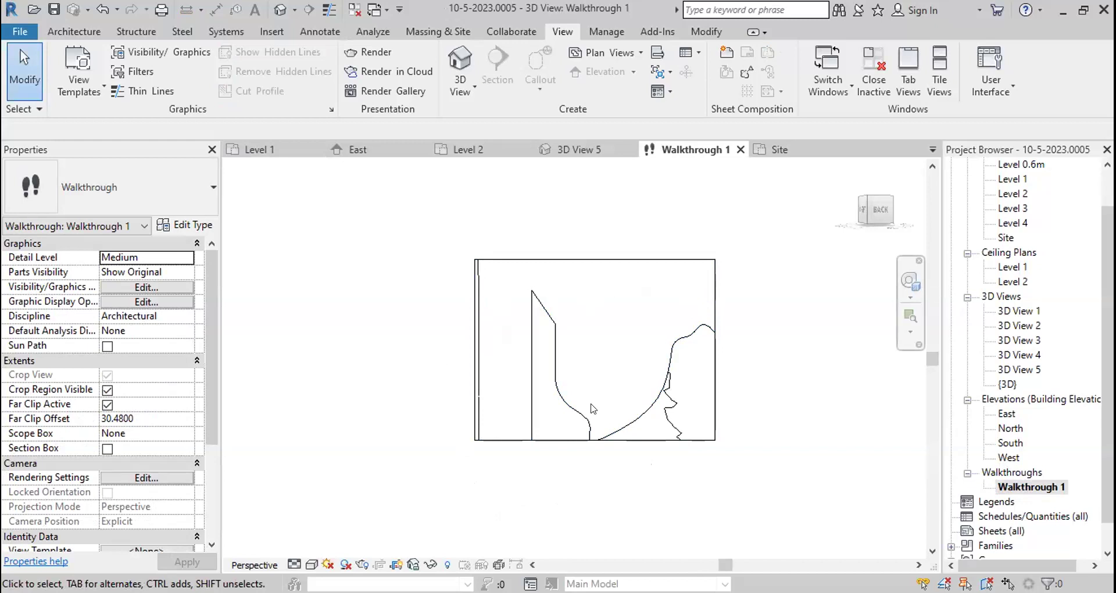
left_click(472, 360)
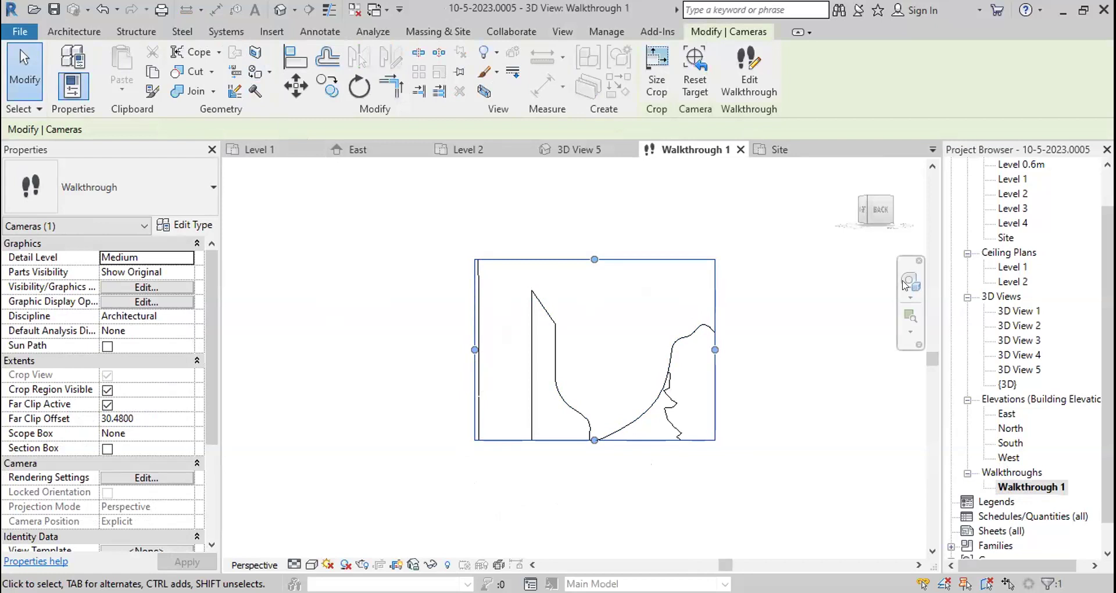
left_click(746, 89)
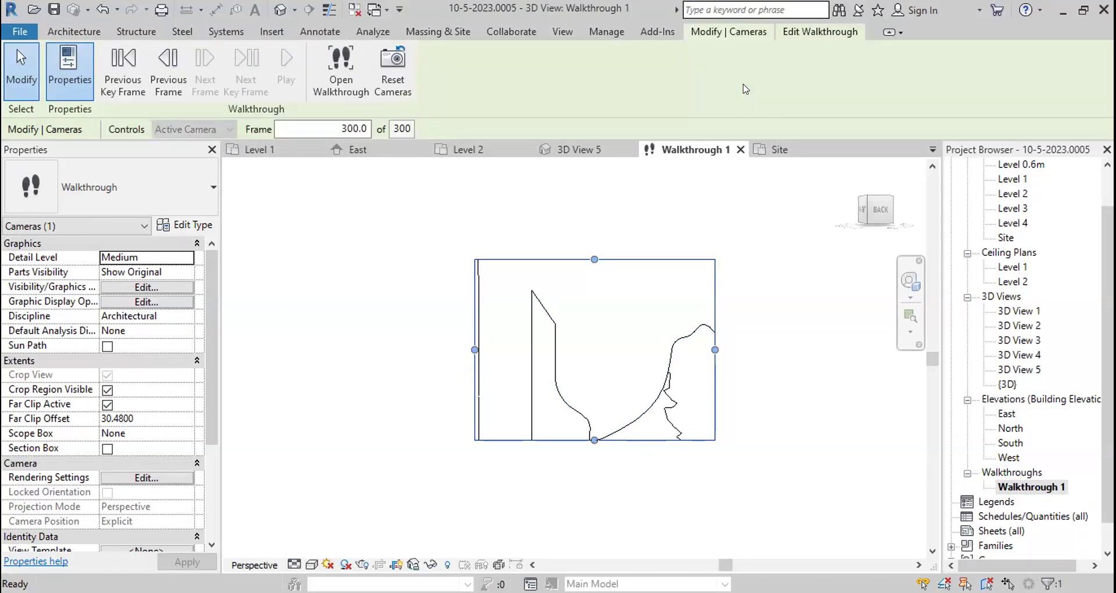
- Rewind Walkthrough 1 key frame by key frame to frame 1, then play all 300 frames
left_click(124, 52)
left_click(126, 51)
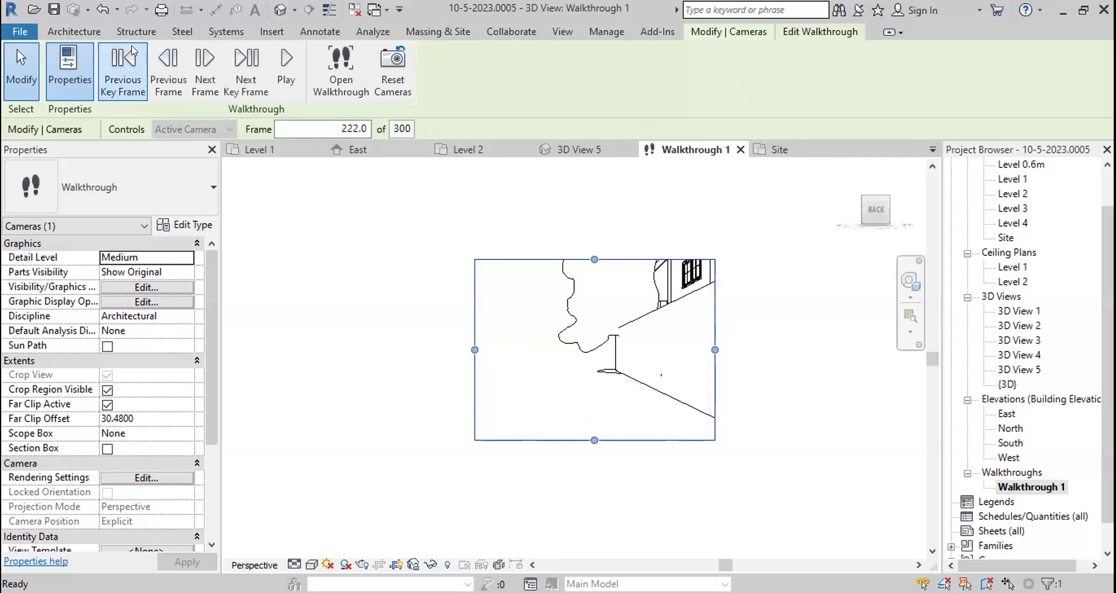
left_click(131, 51)
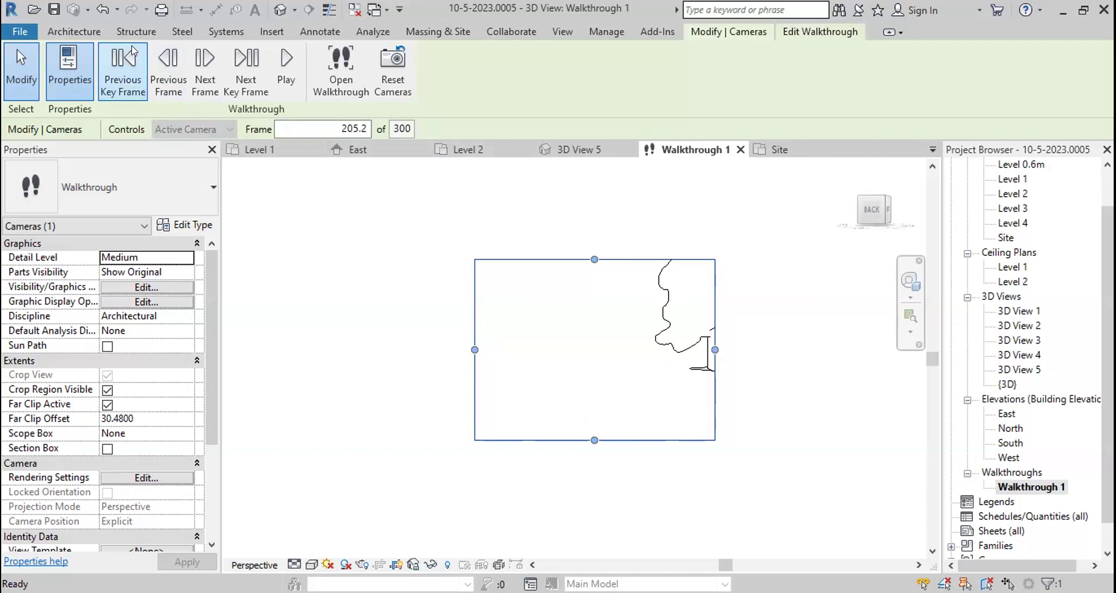
left_click(133, 50)
left_click(132, 51)
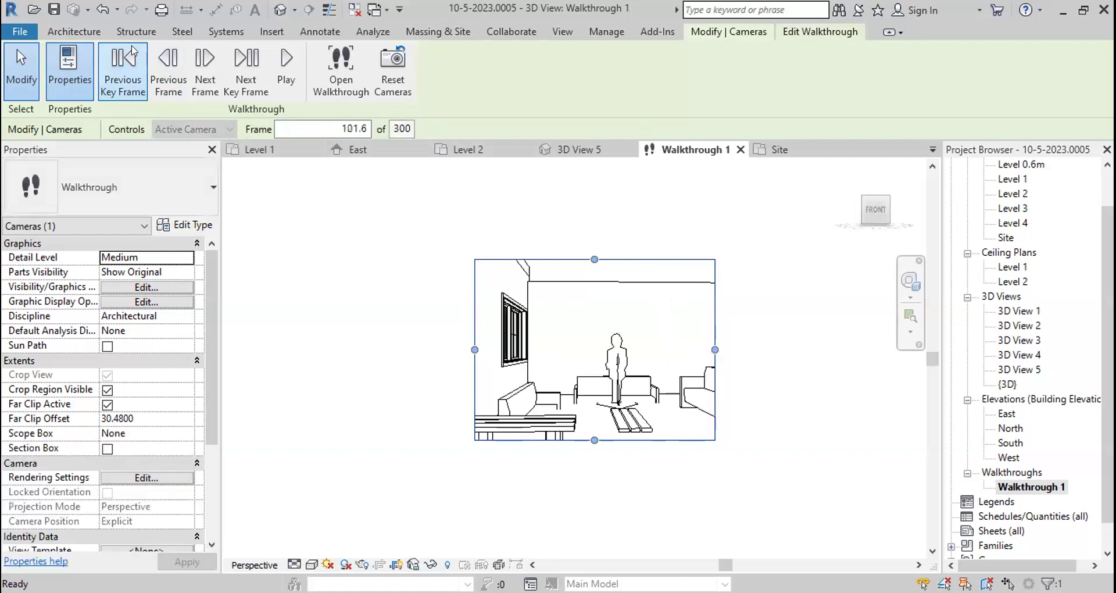
left_click(132, 50)
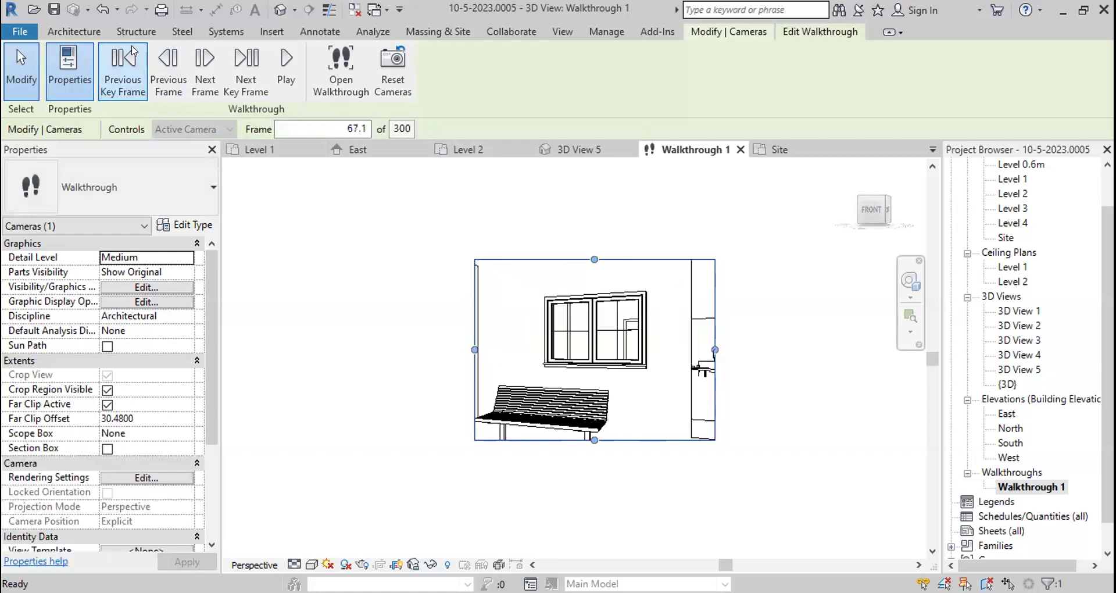
left_click(132, 51)
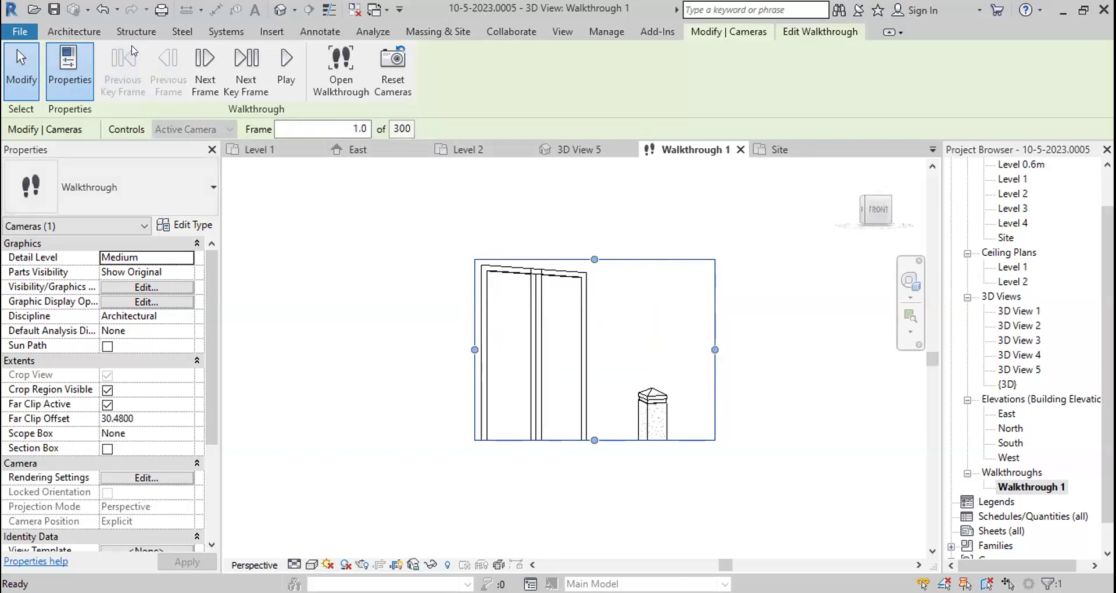
left_click(278, 58)
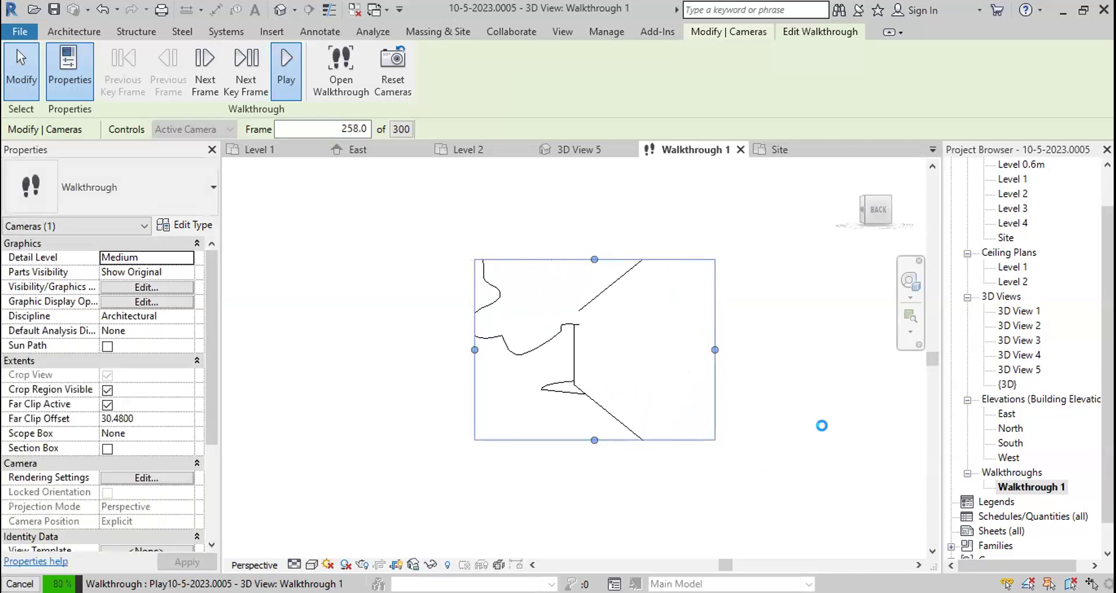
left_click(1004, 238)
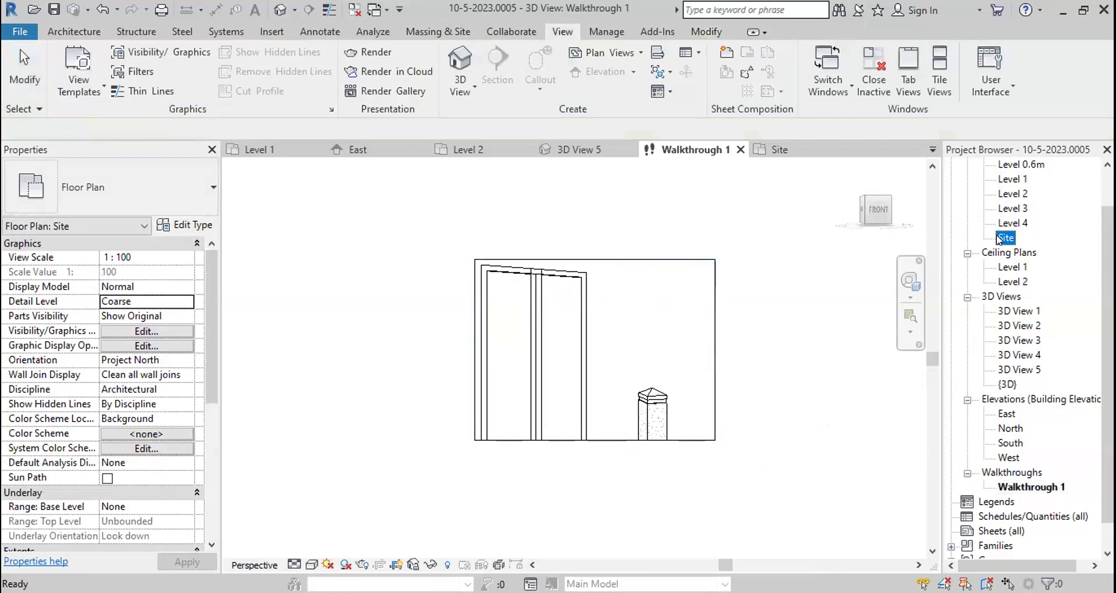
- Open the Site plan as a floating window showing the walkthrough's curved path
double_click(1003, 238)
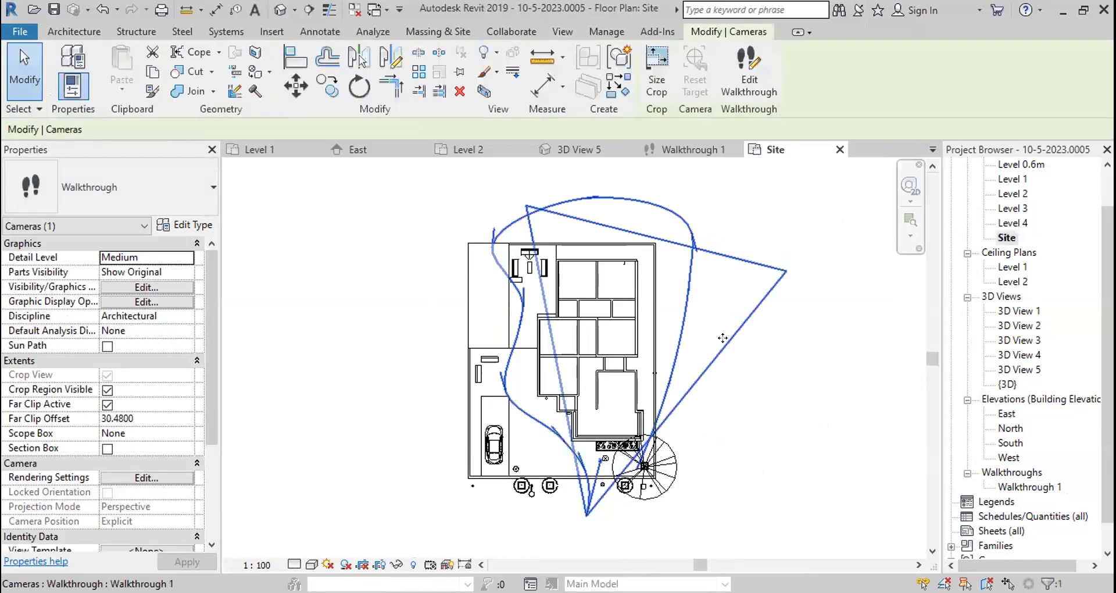
middle_click_drag(712, 343, 670, 321)
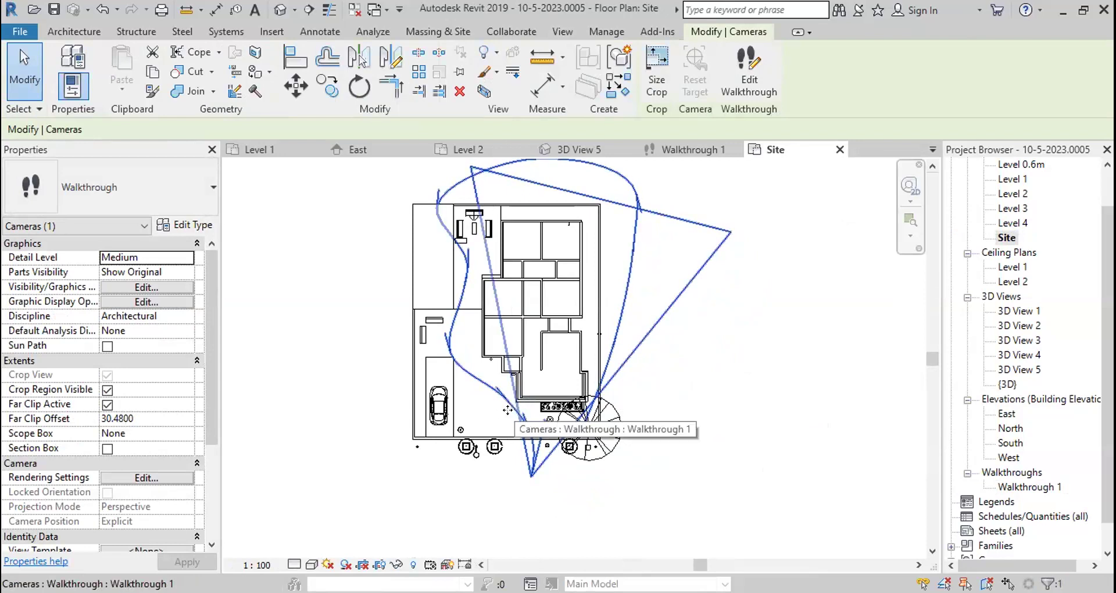
middle_click(798, 152)
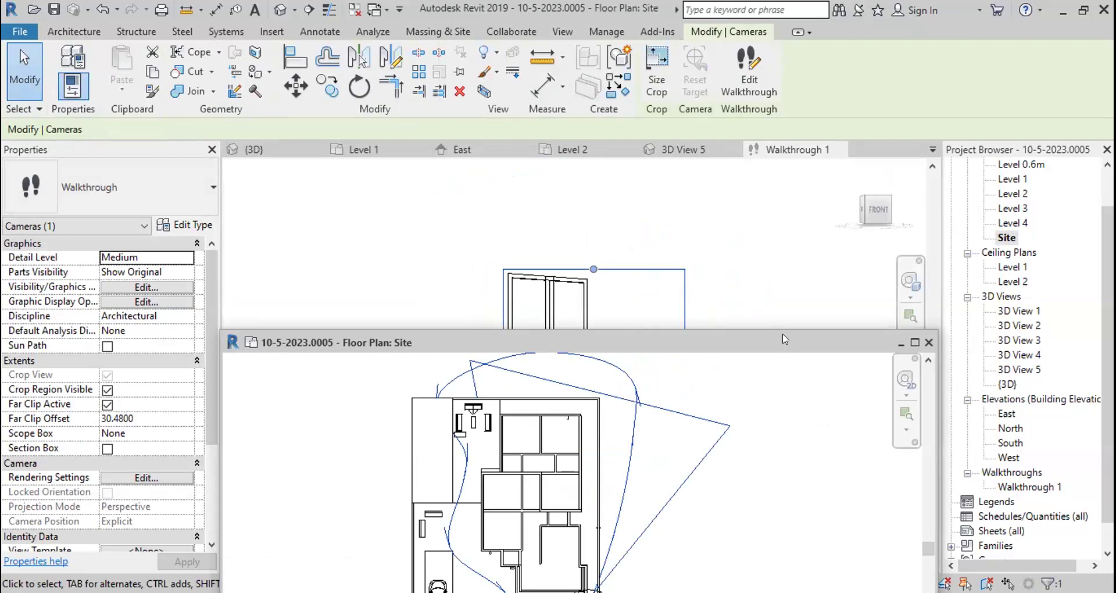
left_click_drag(782, 338, 803, 372)
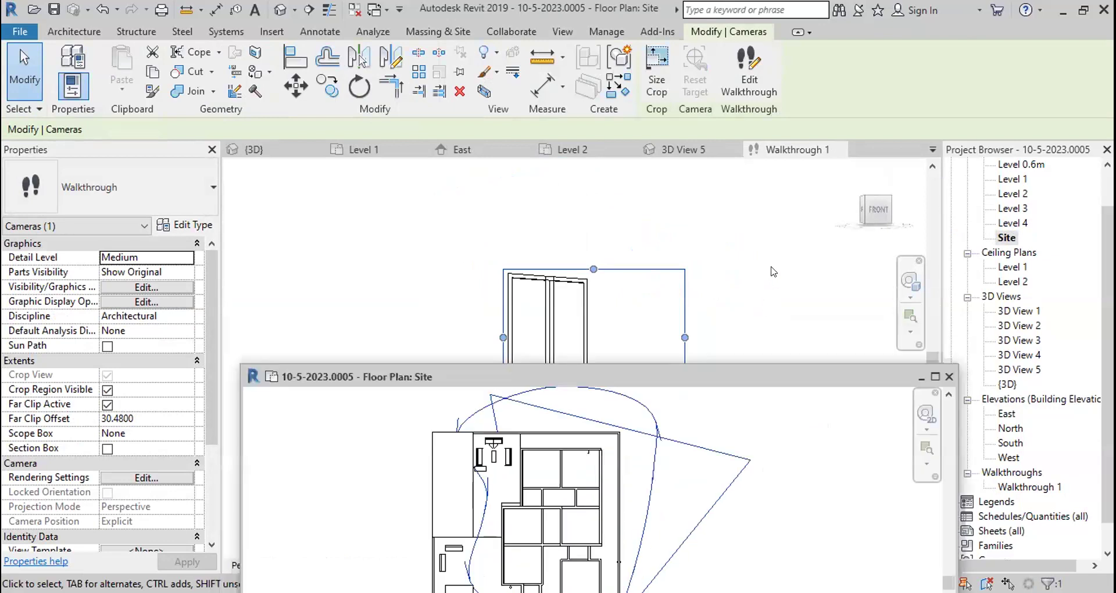
- Close and reopen Walkthrough 1, repositioning the floating Site plan beside it
left_click(752, 150)
key("ctrl+F4")
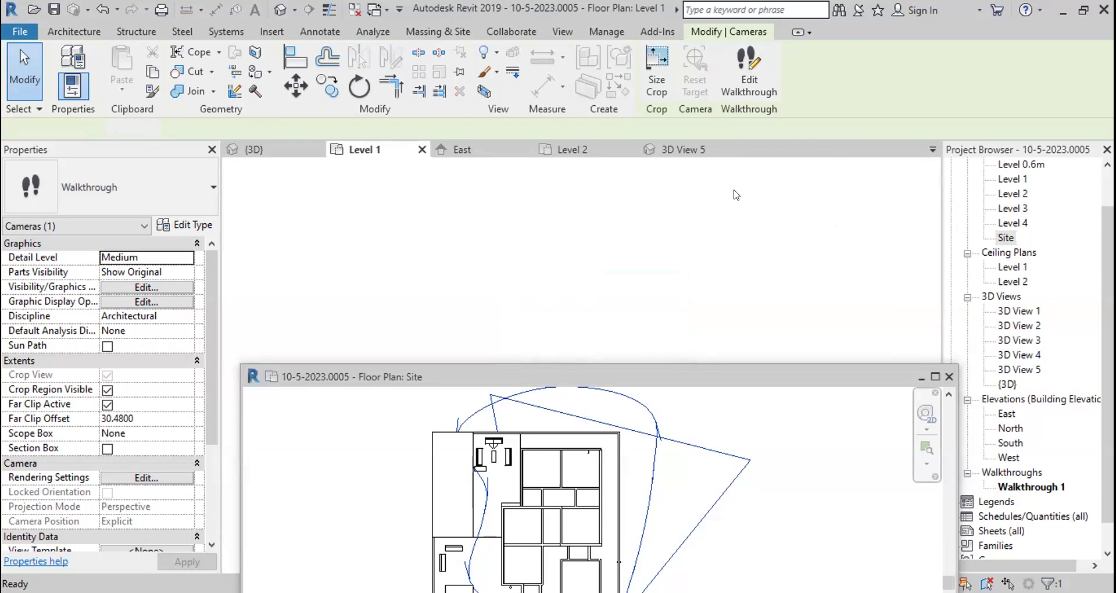
double_click(592, 165)
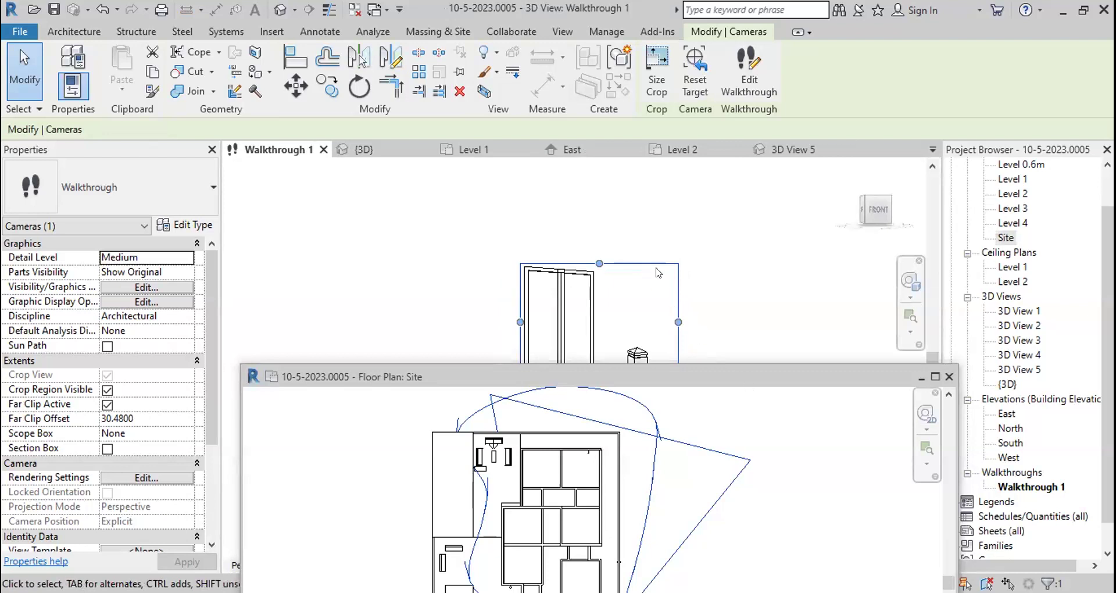
left_click_drag(581, 377, 547, 231)
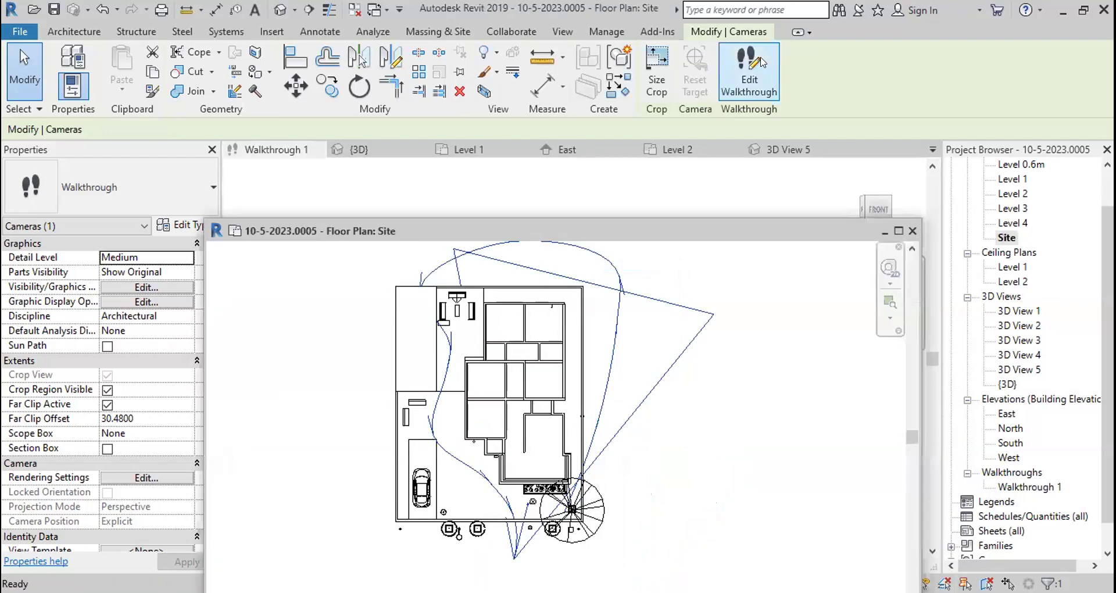
- Set the walkthrough Controls to Path, then minimize the Site plan and bring Walkthrough 1 forward
left_click(749, 67)
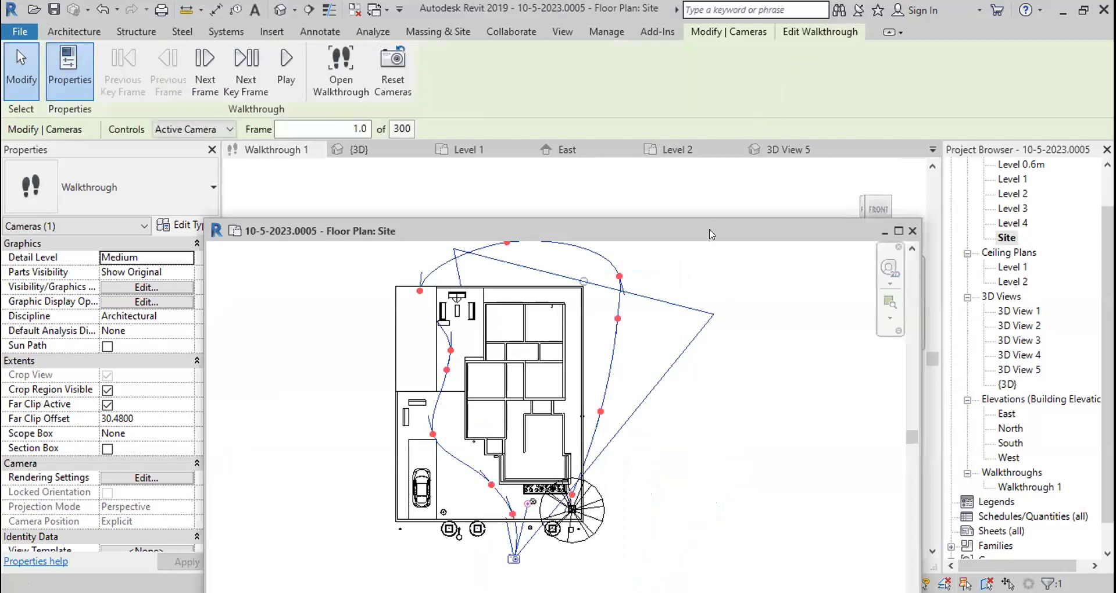
left_click_drag(712, 234, 760, 163)
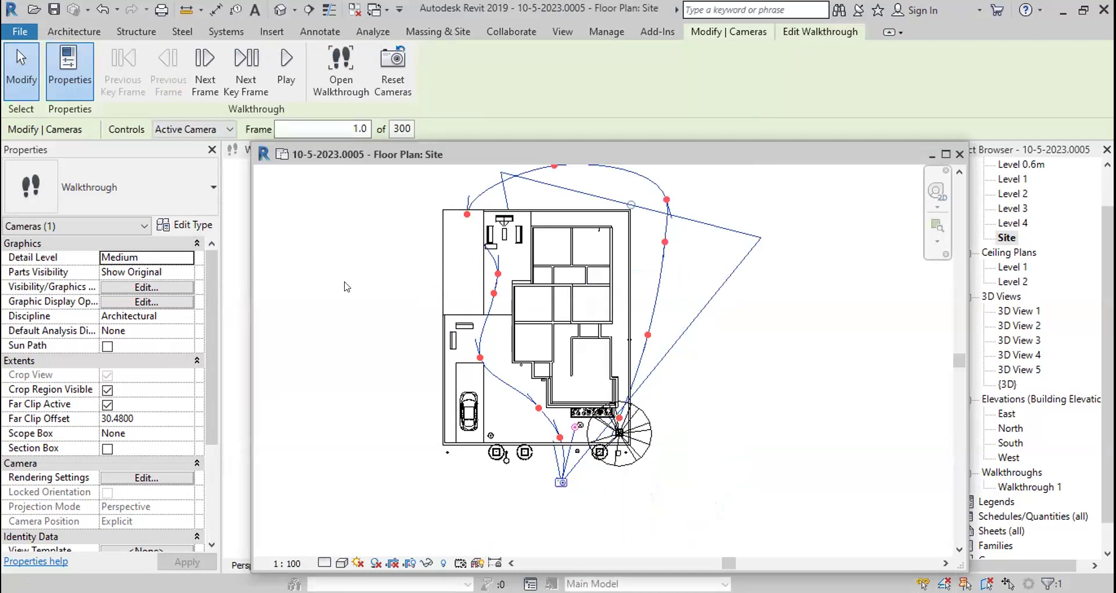
left_click(218, 130)
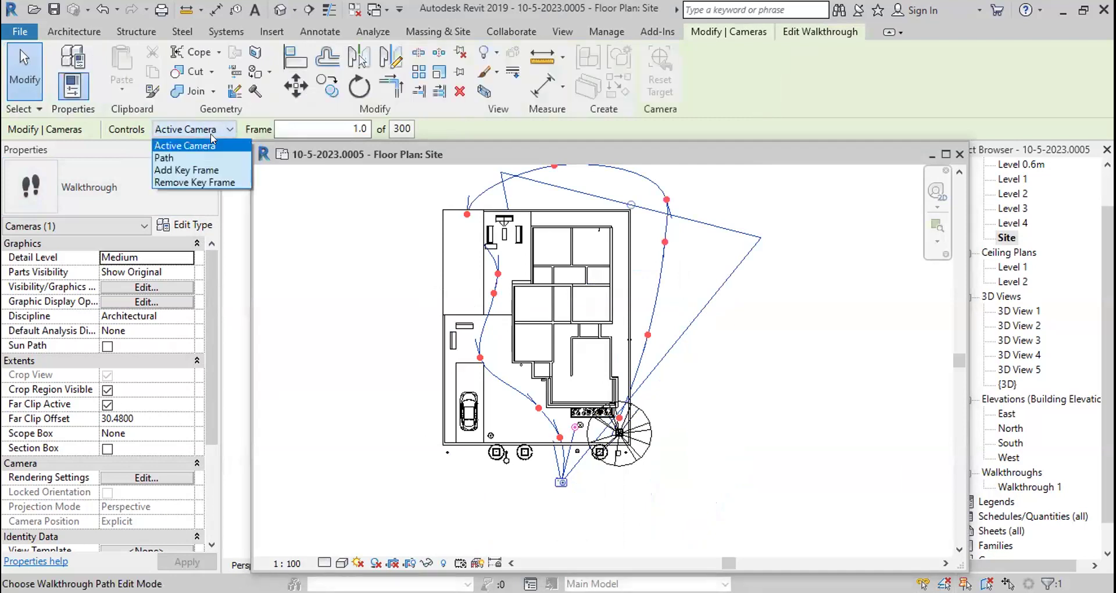
left_click(202, 150)
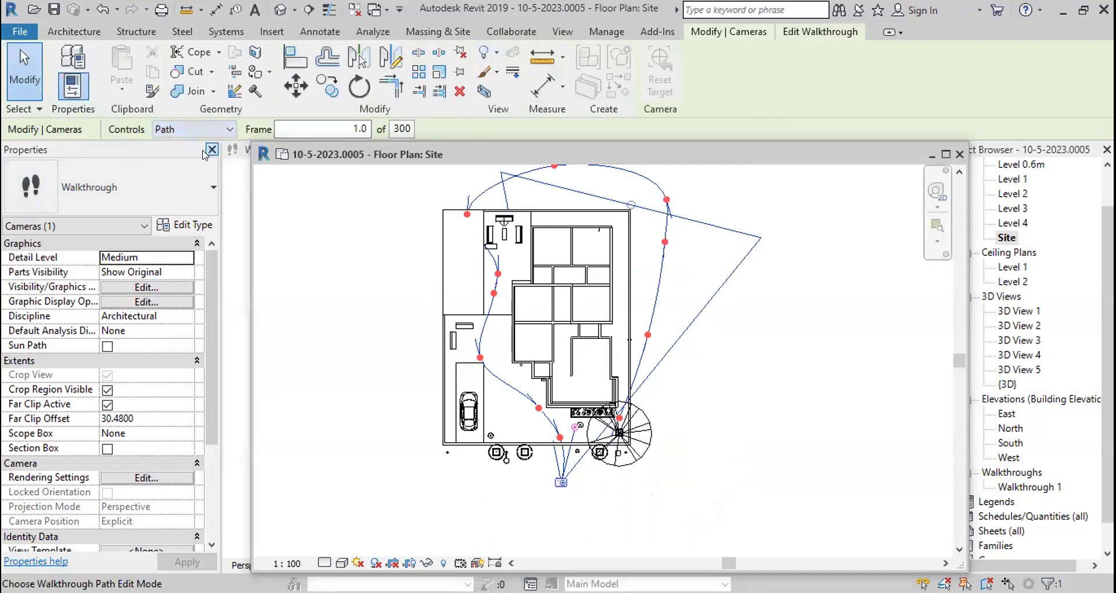
left_click(227, 128)
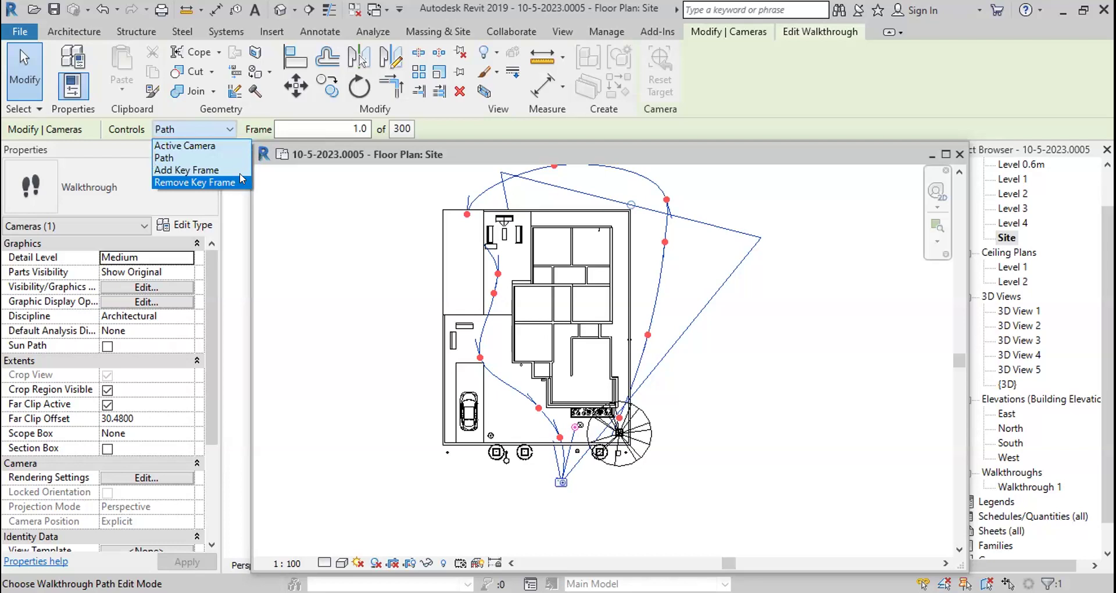
left_click(411, 279)
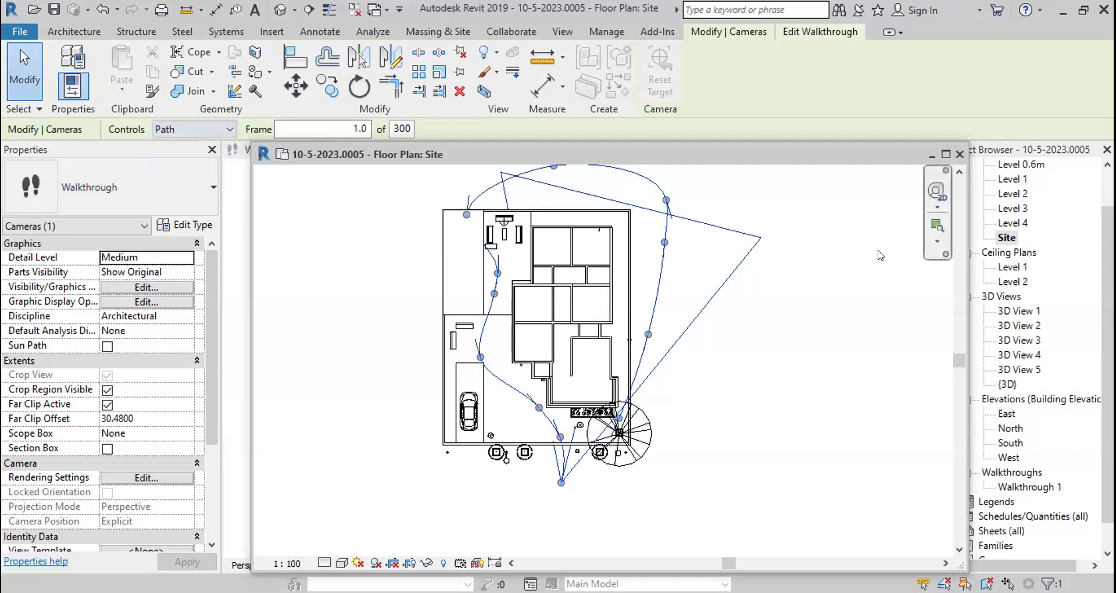
left_click(932, 154)
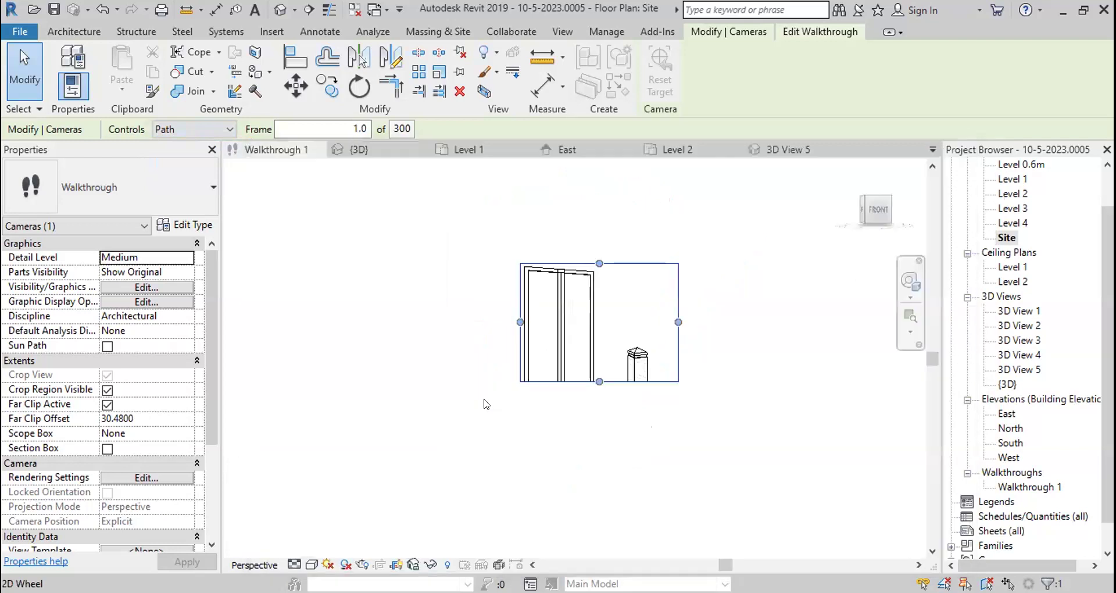
left_click(734, 189)
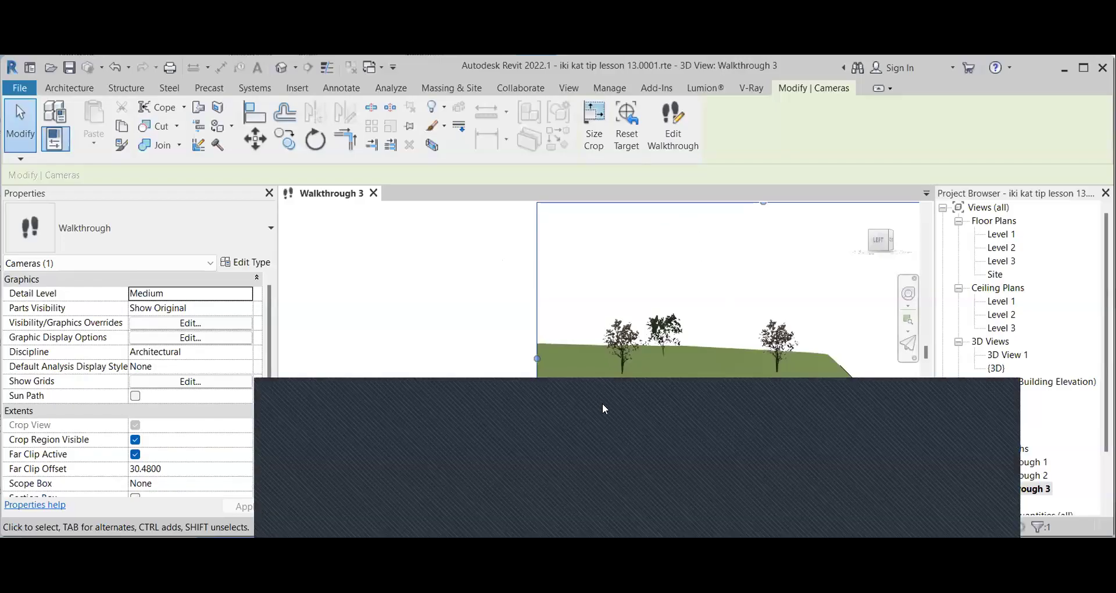
- Switch Walkthrough 3 to the Hidden Line visual style with the HL shortcut
scroll(602, 403, "down", 2)
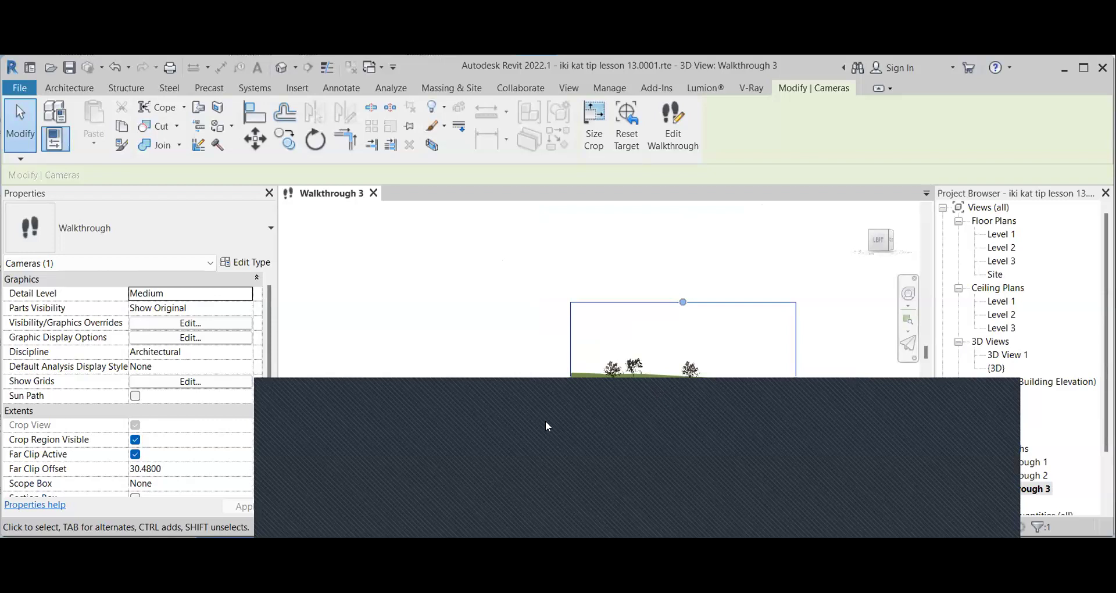
scroll(369, 515, "up", 2)
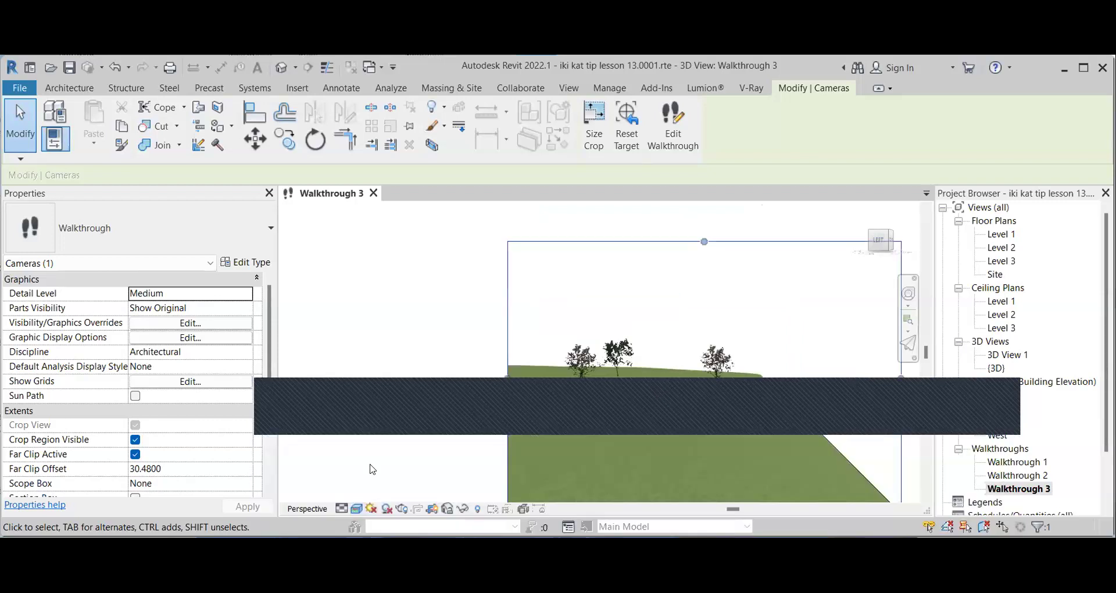
key("h")
key("l")
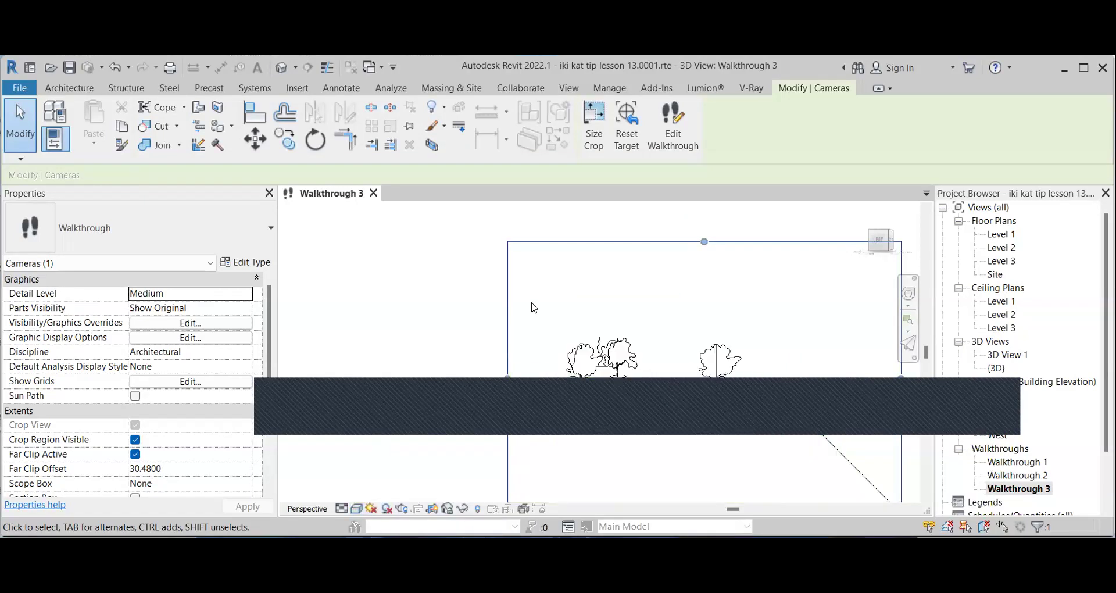
- Deselect the walkthrough camera and bring up the Architecture tools
left_click(20, 90)
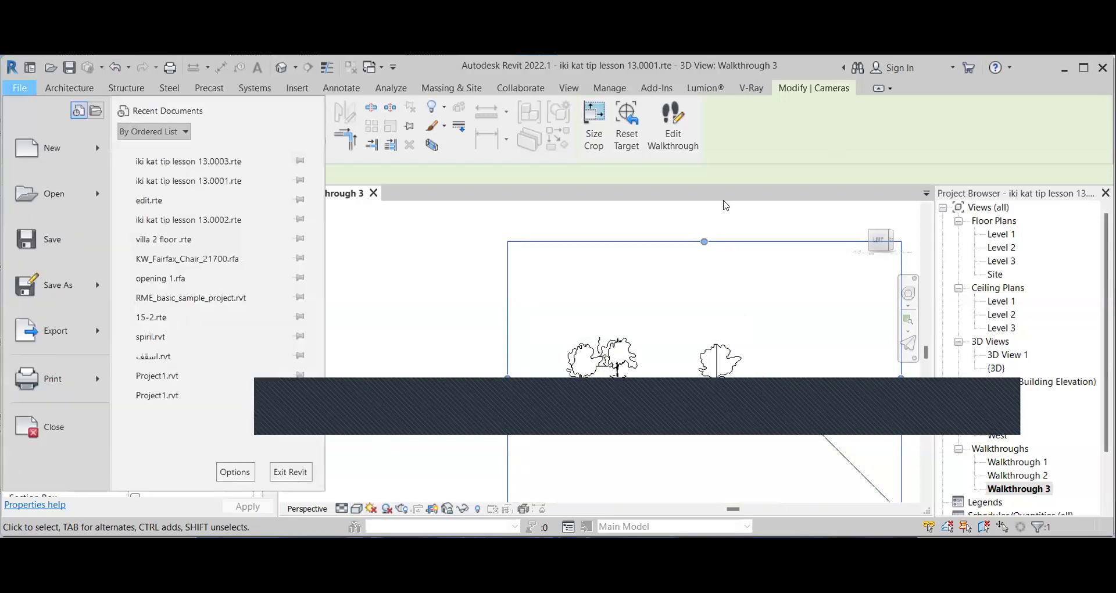
key("Escape")
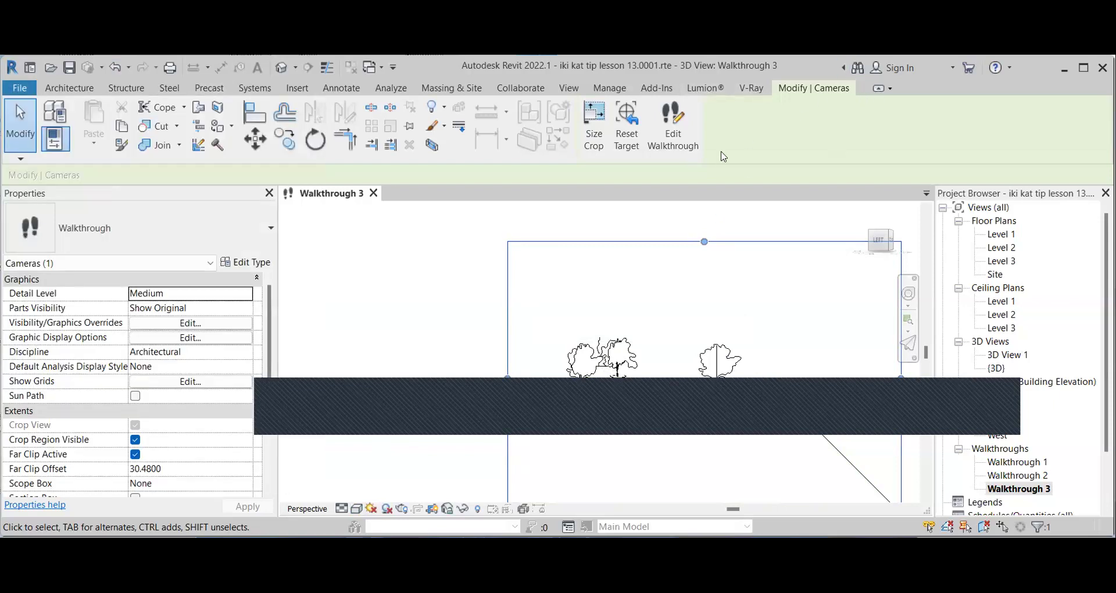
left_click(700, 221)
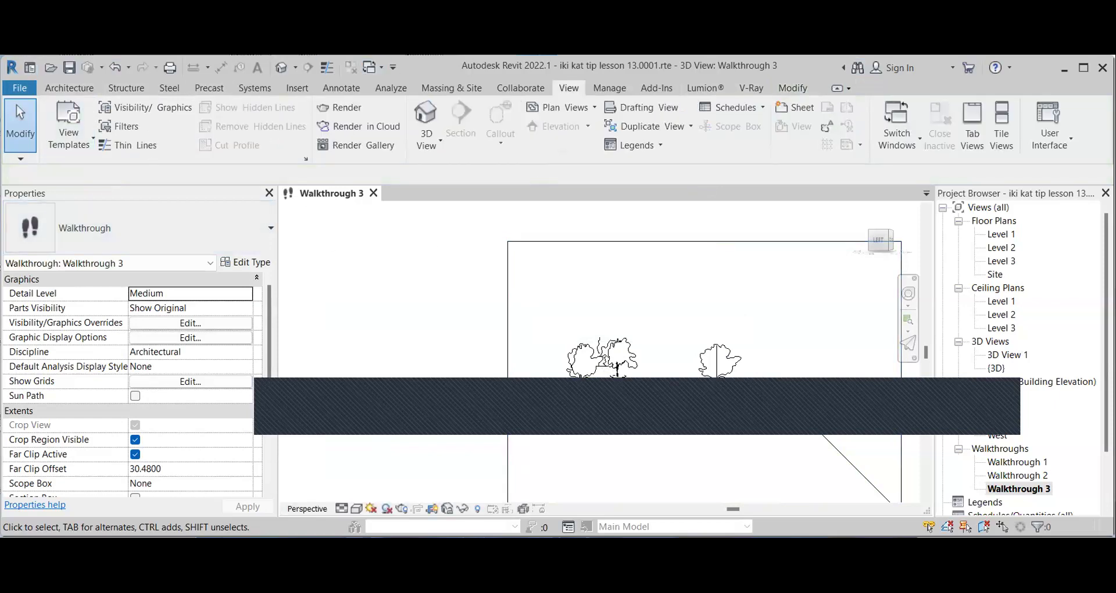
left_click(10, 71)
key("Escape")
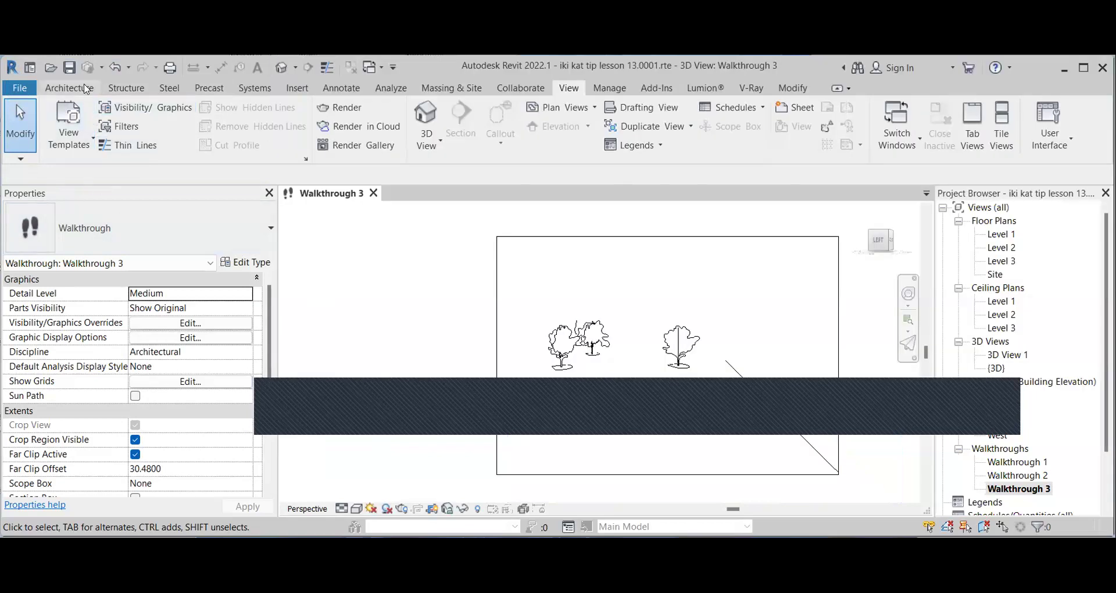
left_click(70, 88)
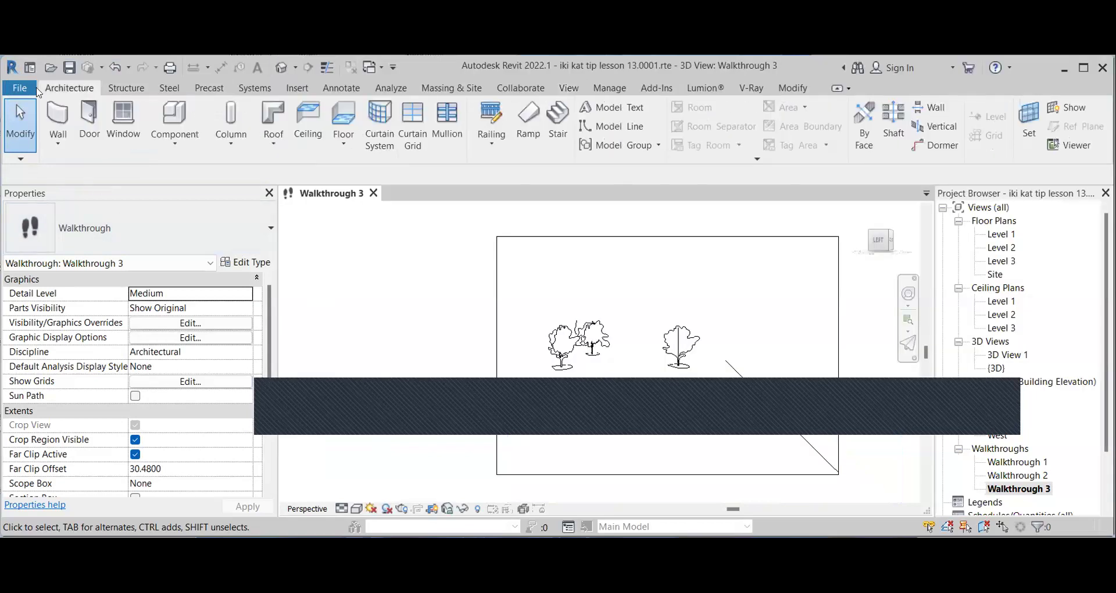
- Open the Level 1 floor plan from the Project Browser
left_click(12, 67)
left_click(1026, 479)
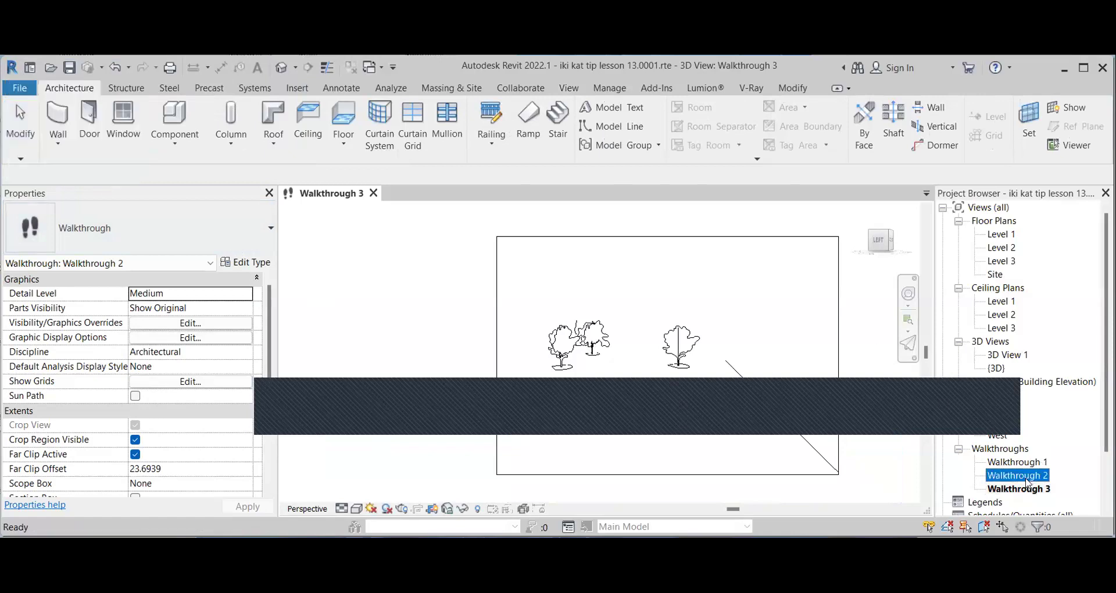
double_click(992, 233)
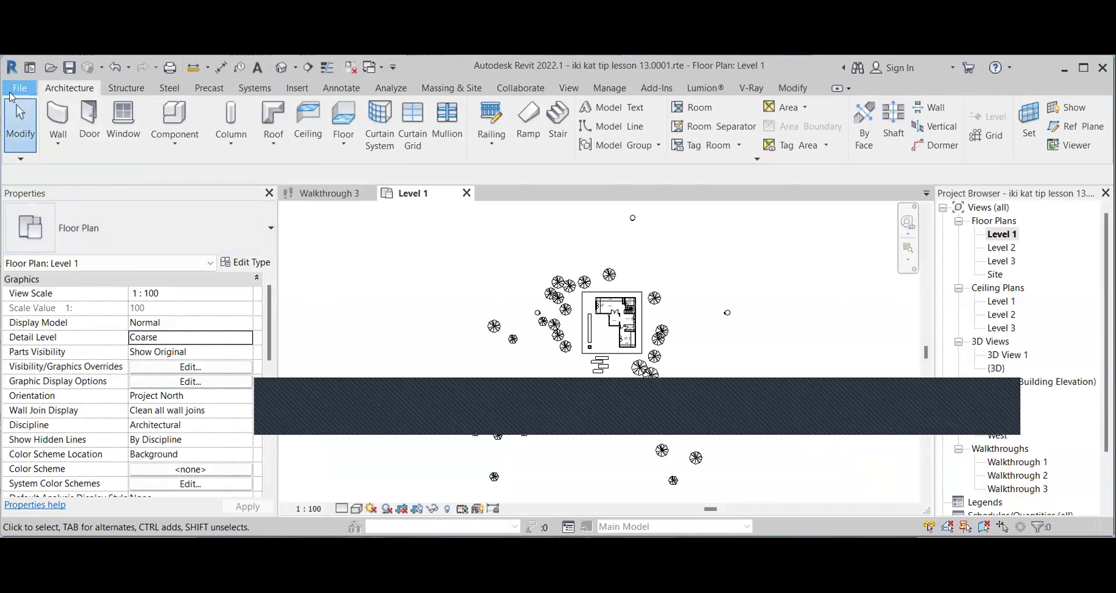
- Try the Walkthrough animation export, dismiss the refusal, and reopen Walkthrough 3
left_click(12, 90)
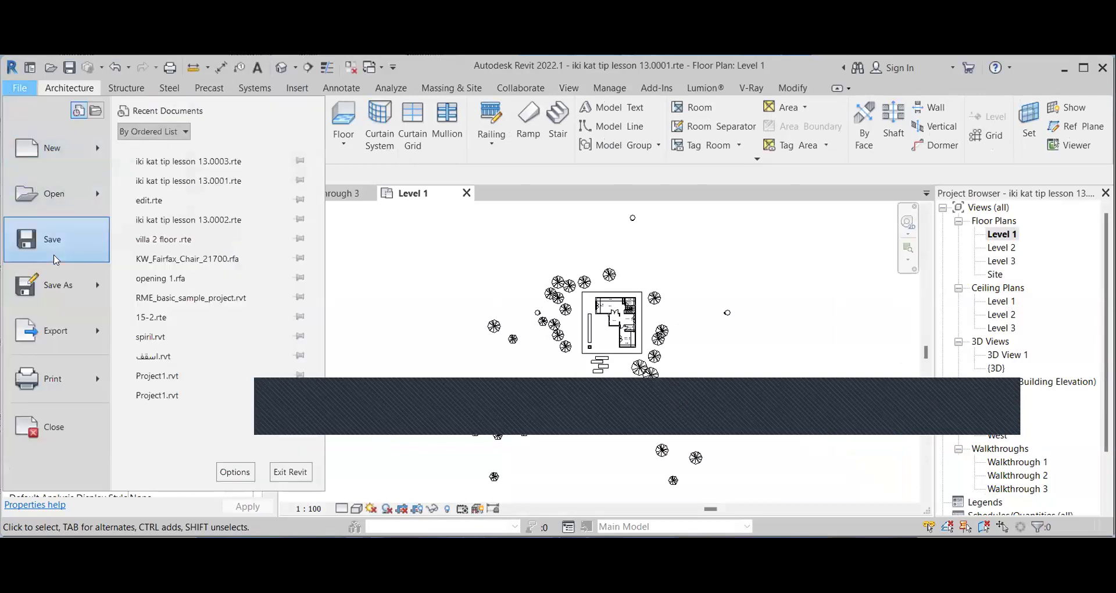
mouse_move(98, 332)
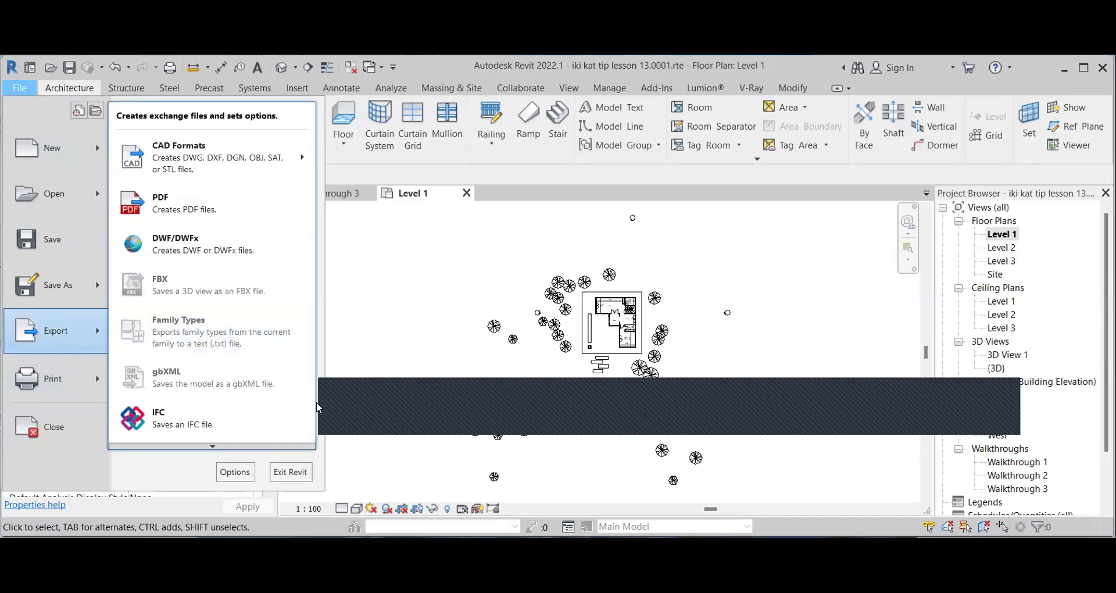
left_click(212, 445)
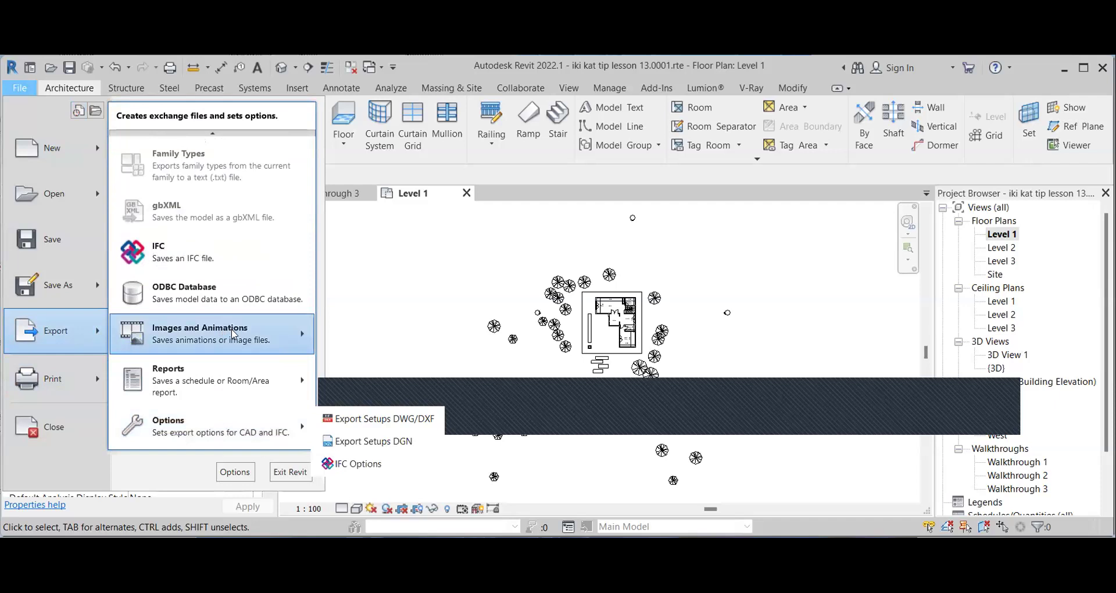
mouse_move(232, 332)
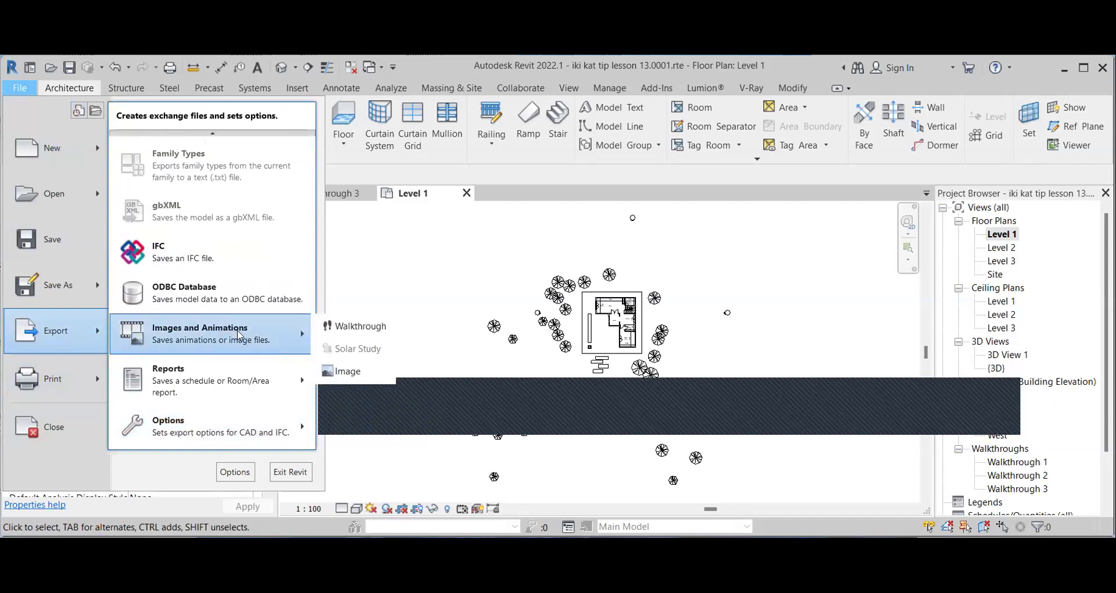
left_click(356, 330)
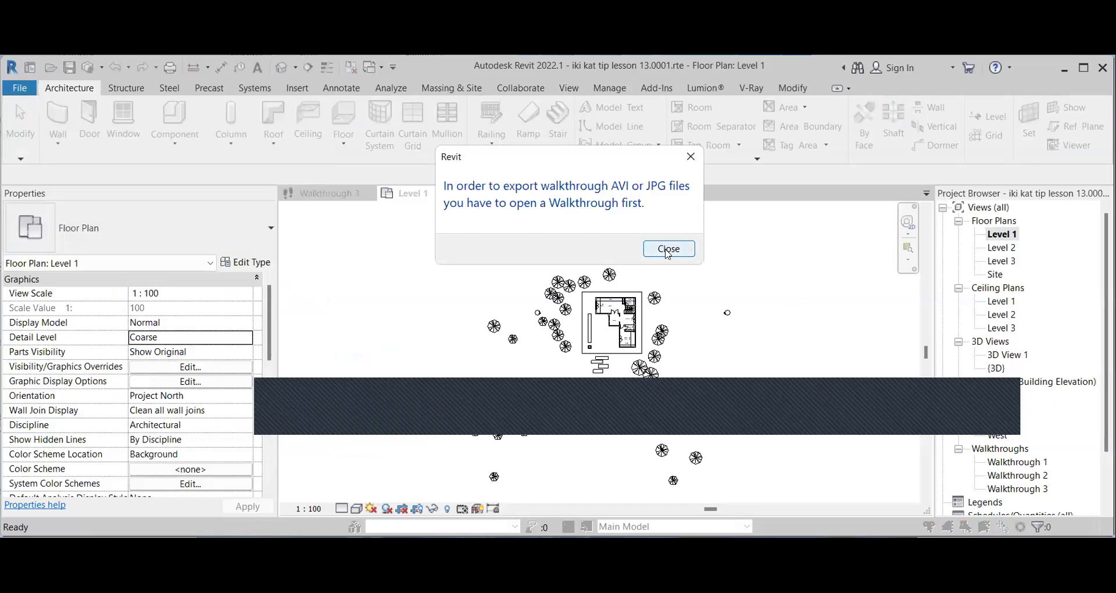
left_click(668, 250)
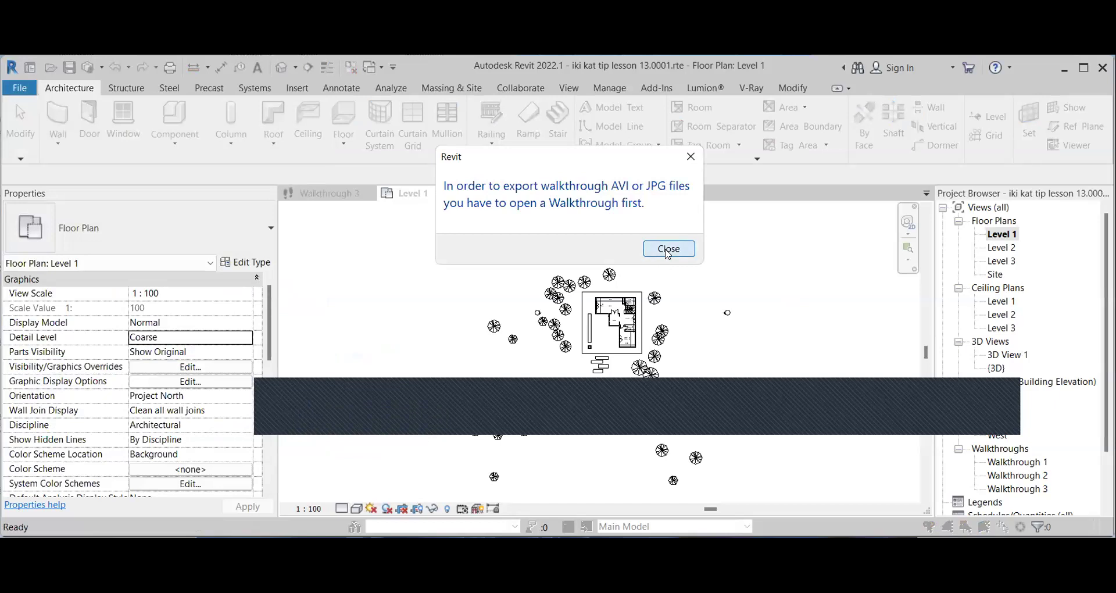
double_click(1034, 490)
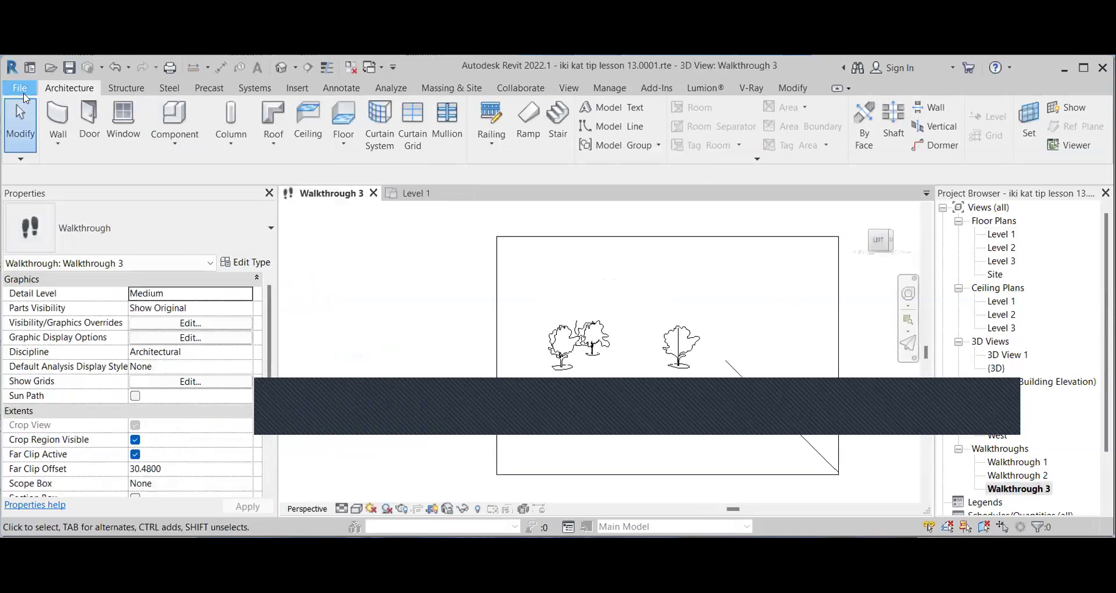
- Export Walkthrough 3 as a Hidden Line, 15 fps animation of all frames, reaching the AVI save dialog
left_click(19, 88)
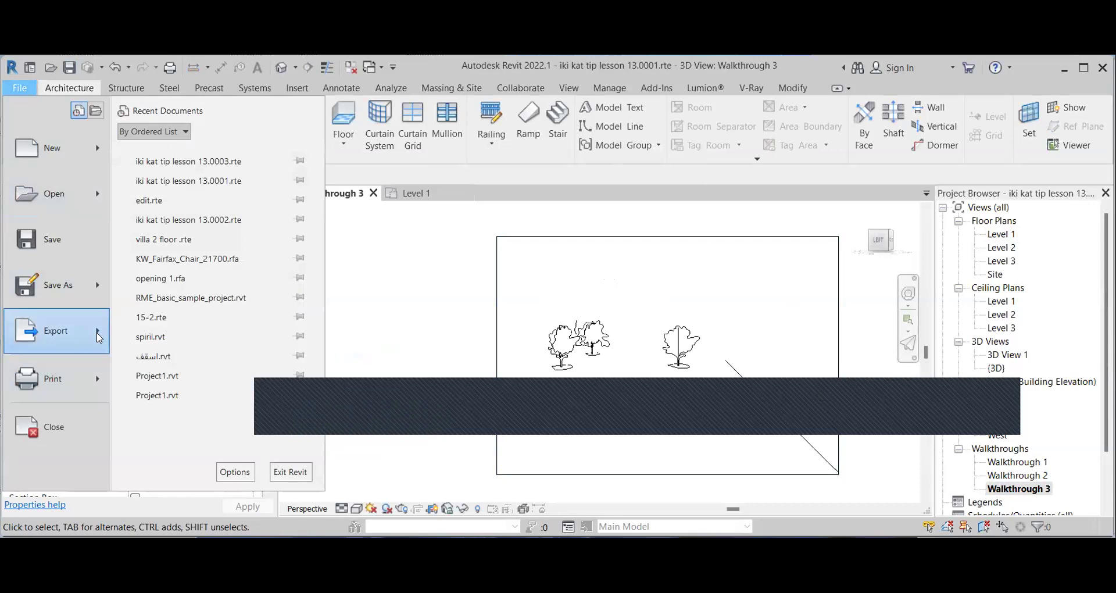
mouse_move(99, 336)
scroll(284, 423, "down", 4)
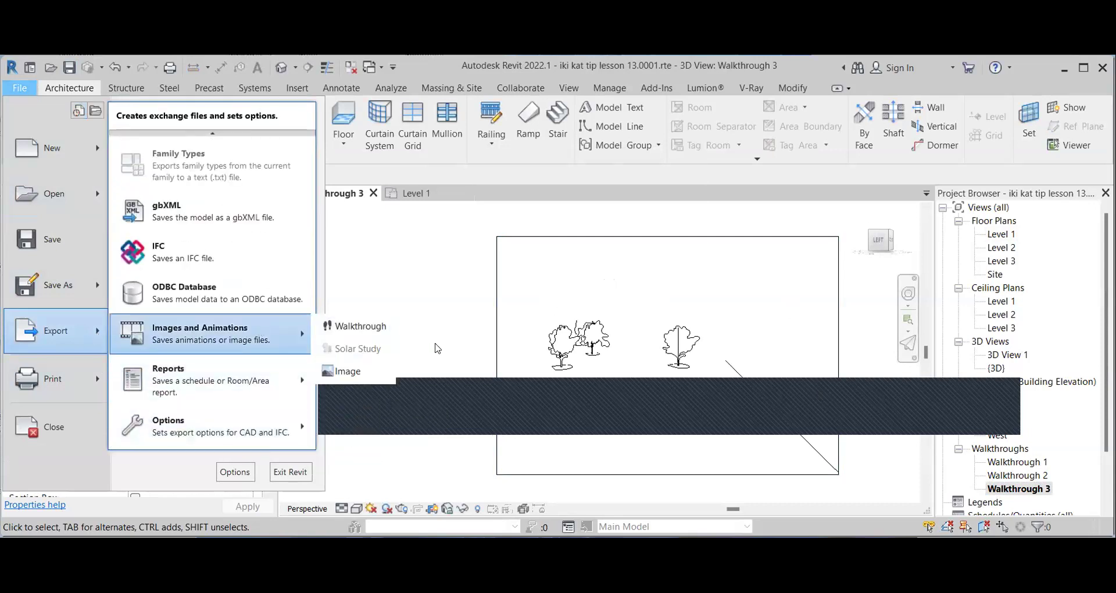
left_click(352, 328)
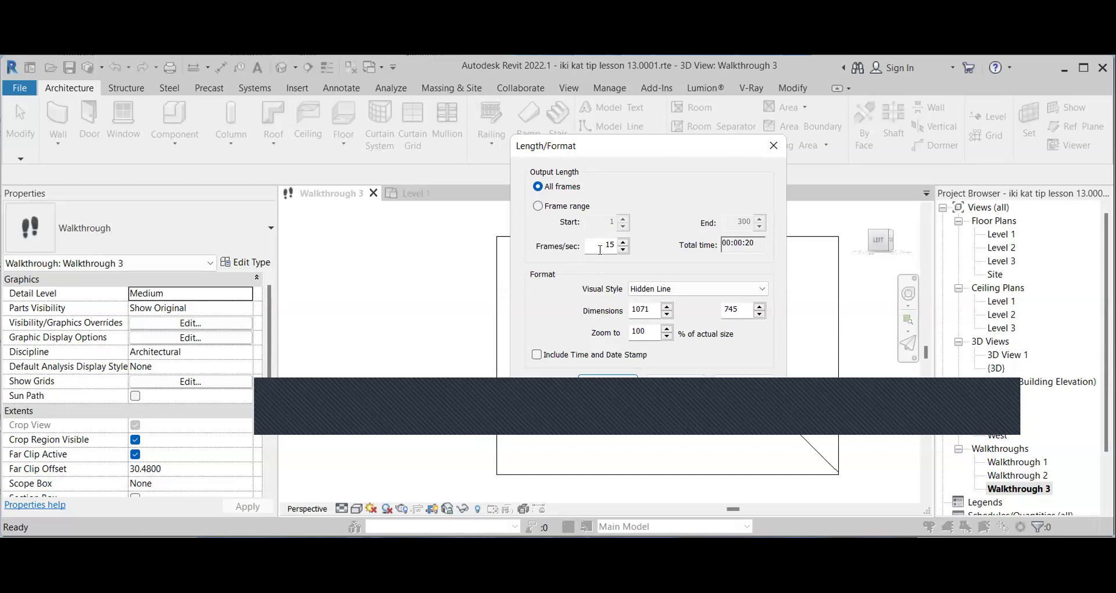
left_click(711, 293)
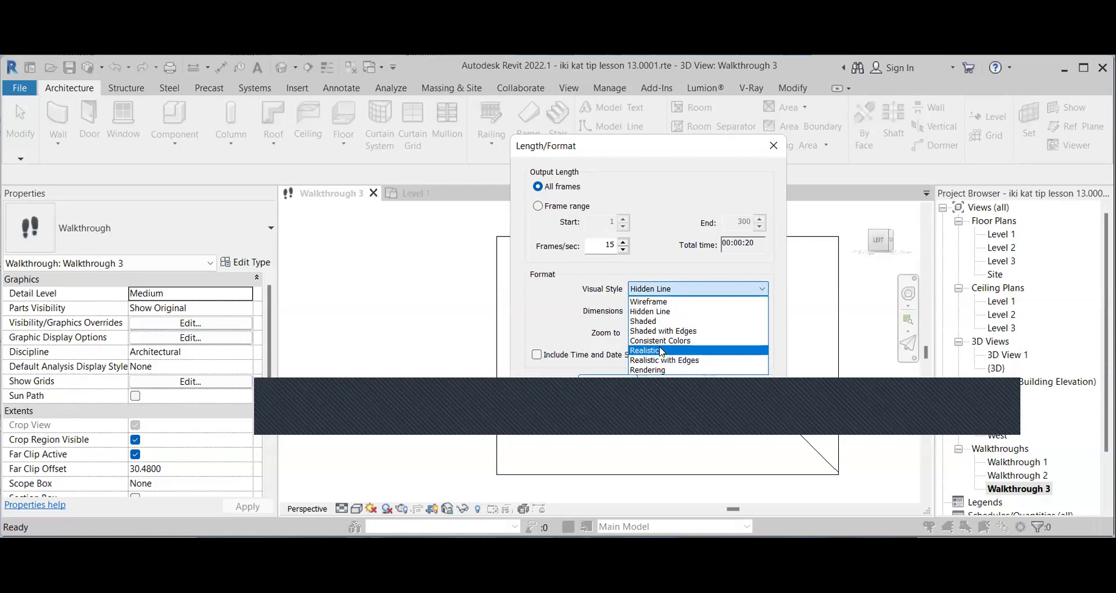
left_click(651, 312)
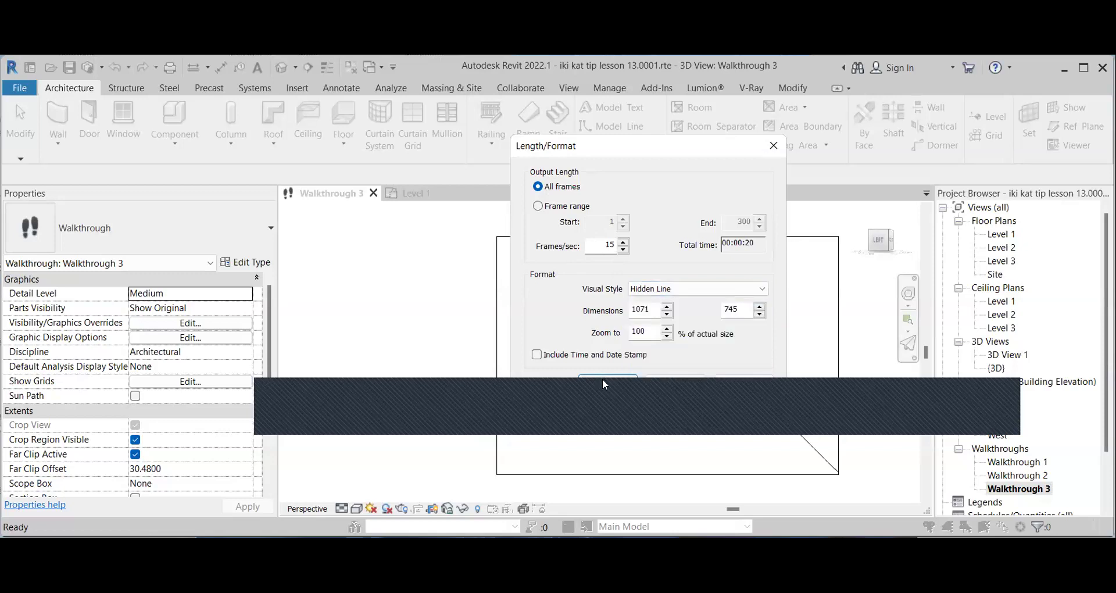
left_click(605, 381)
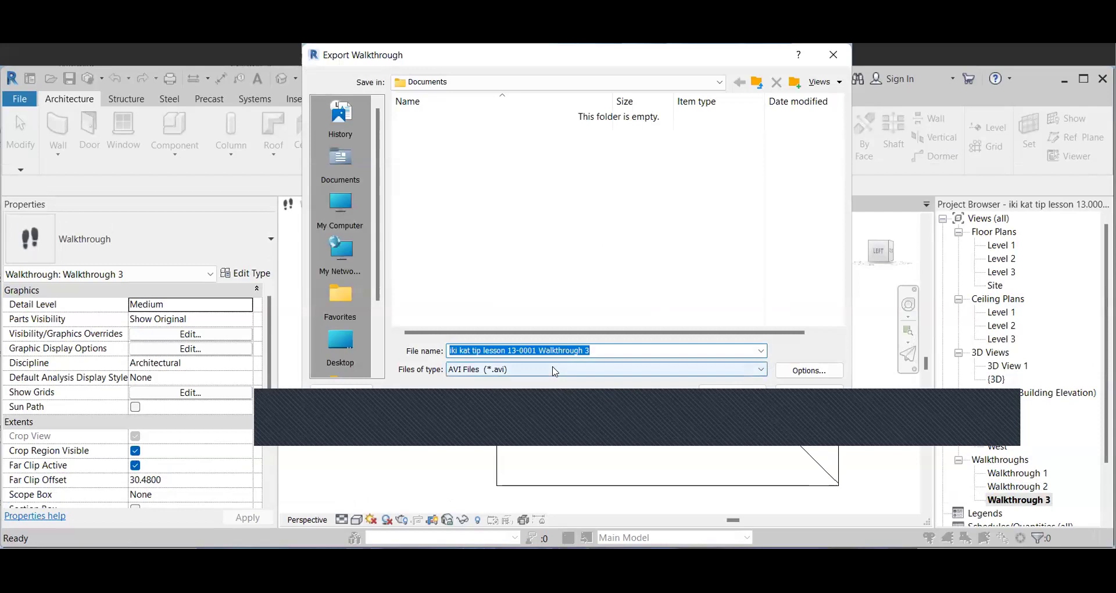
left_click(555, 372)
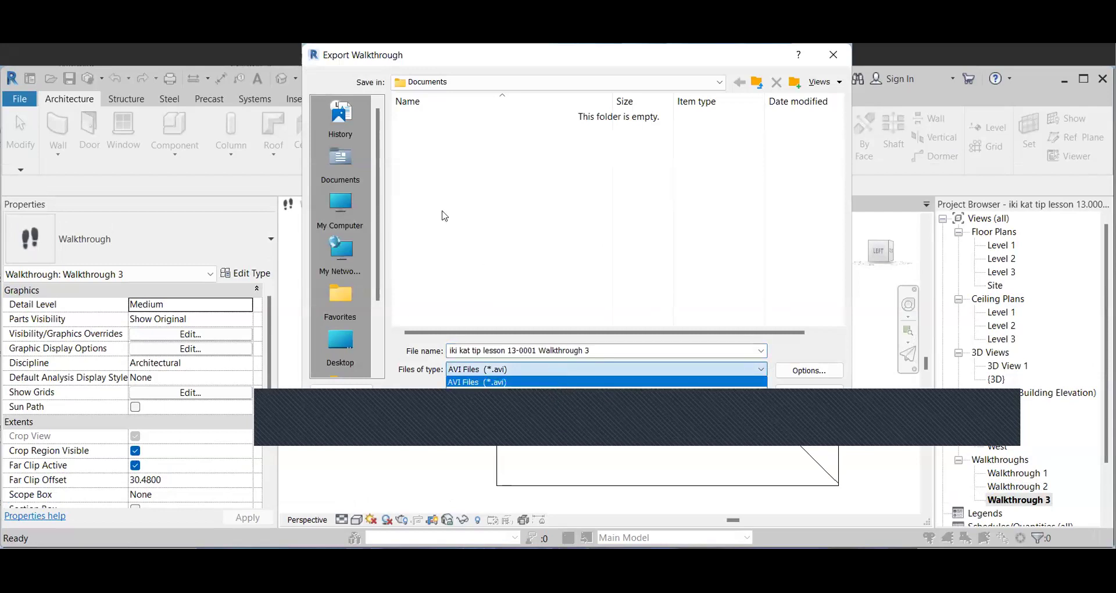
left_click(430, 197)
left_click(342, 351)
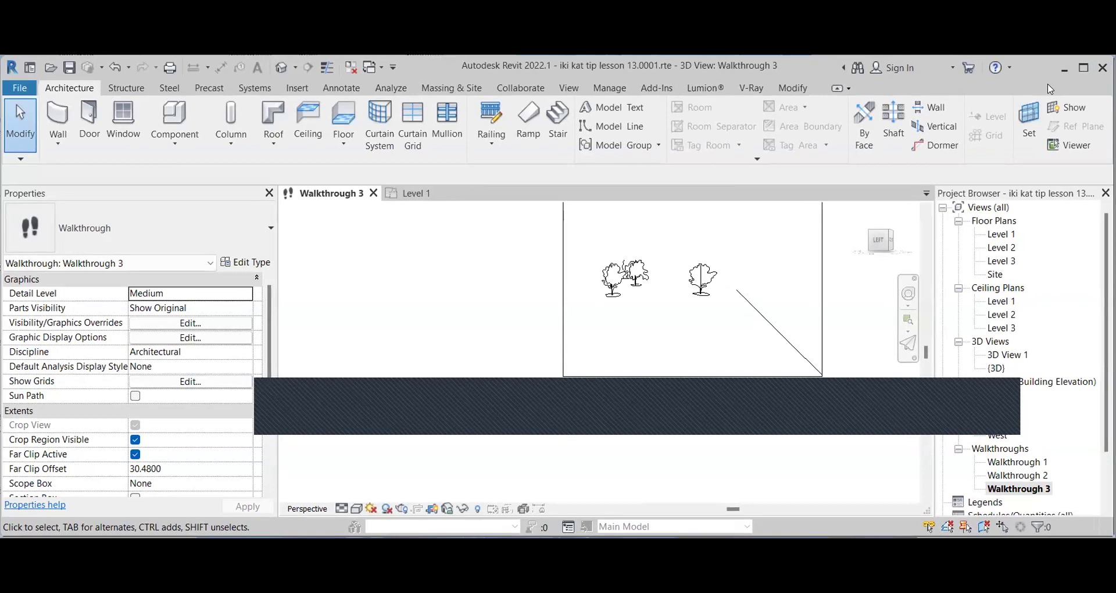
- Maximize the Revit window and switch to the Level 1 floor plan view
left_click(1081, 70)
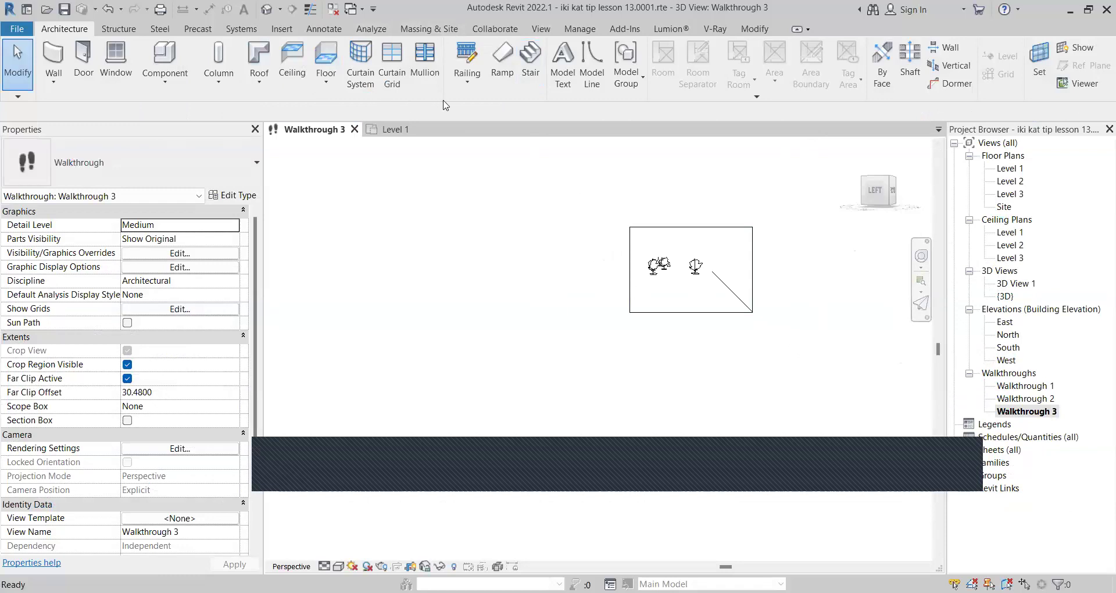
left_click(465, 87)
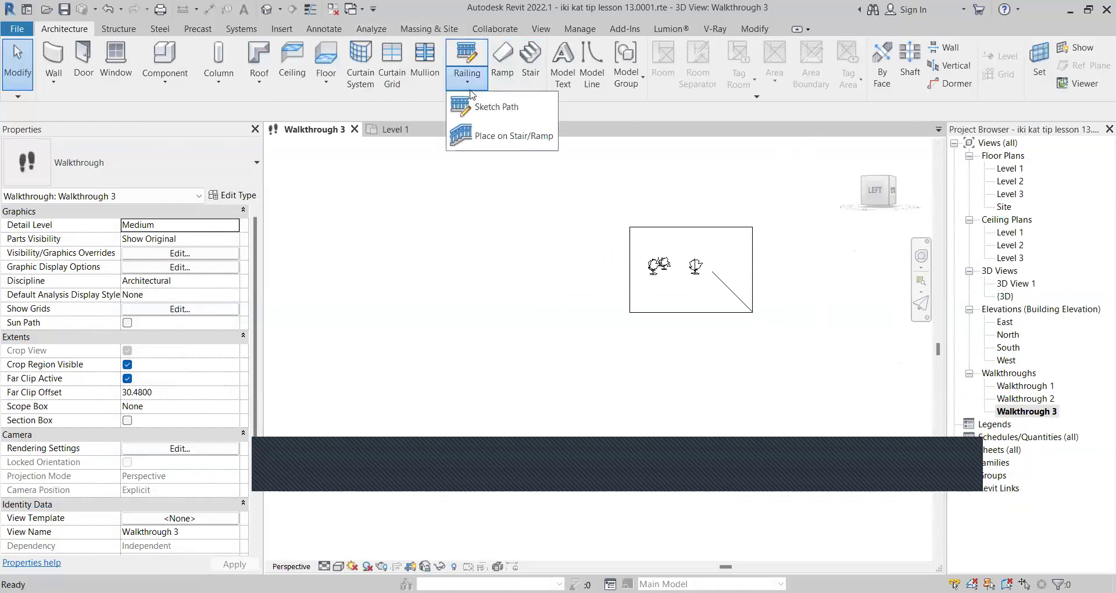
left_click(407, 131)
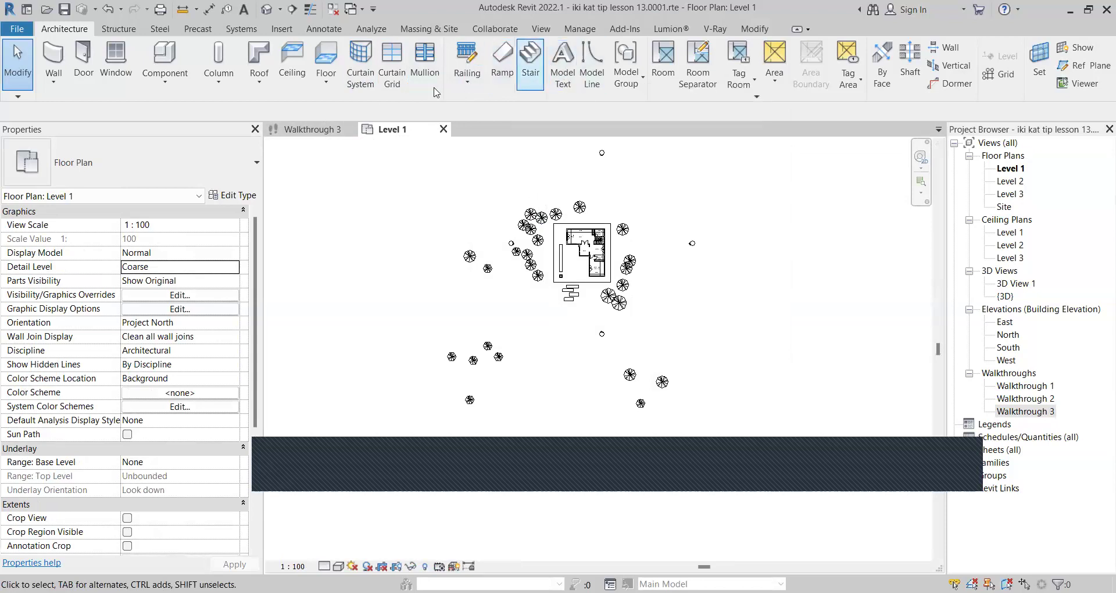
- Create 3D model text spelling the user's name and place it in the Level 1 plan
left_click(567, 78)
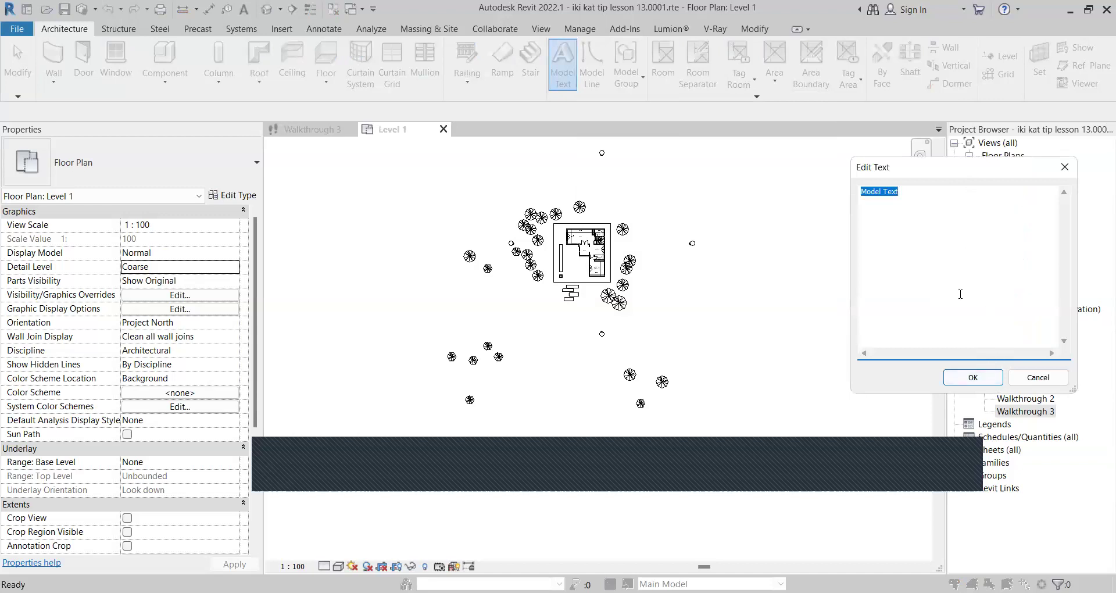
type("hanaa jubeh")
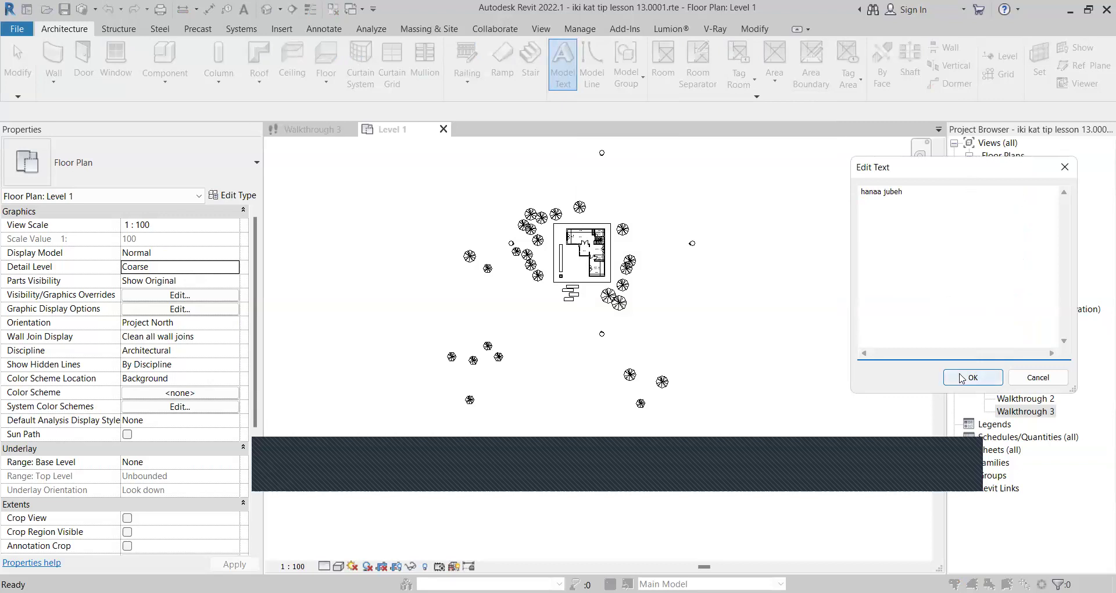
left_click(962, 379)
scroll(654, 327, "up", 6)
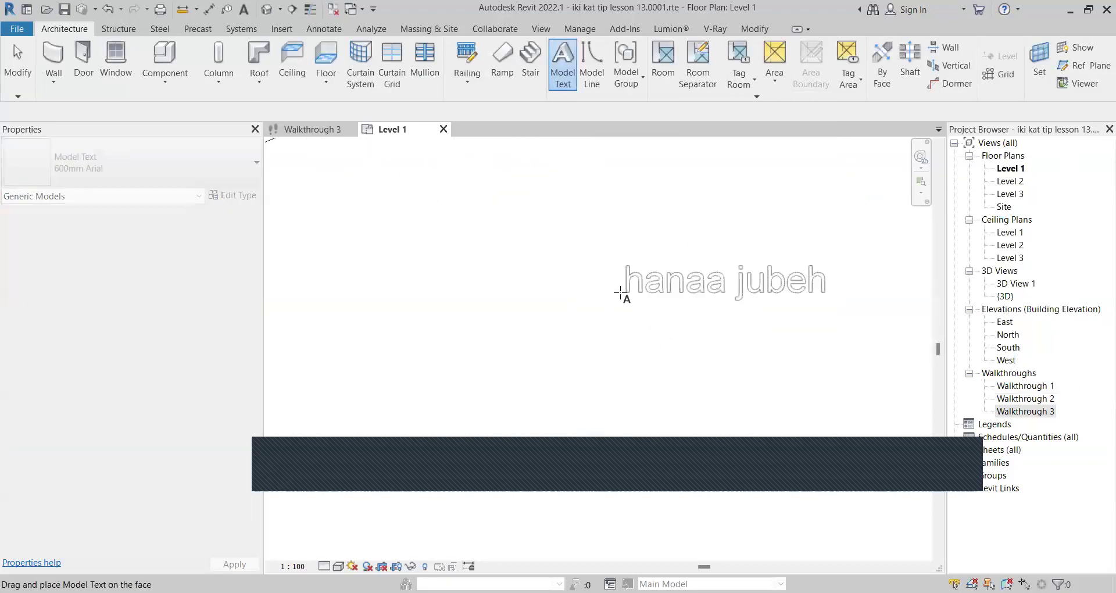
scroll(621, 294, "down", 4)
left_click(569, 306)
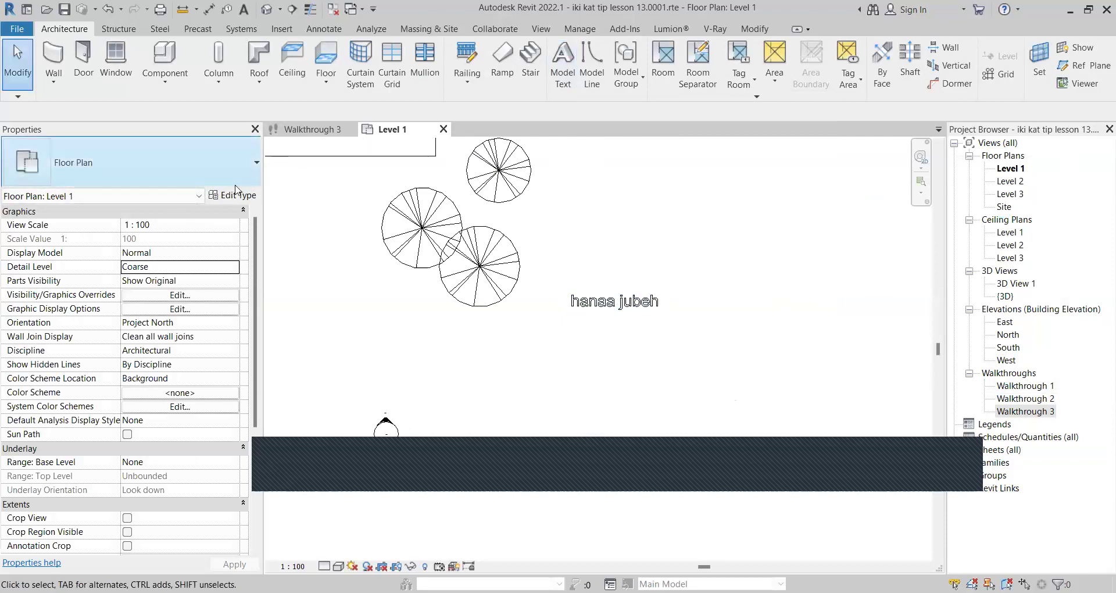
scroll(618, 297, "up", 5)
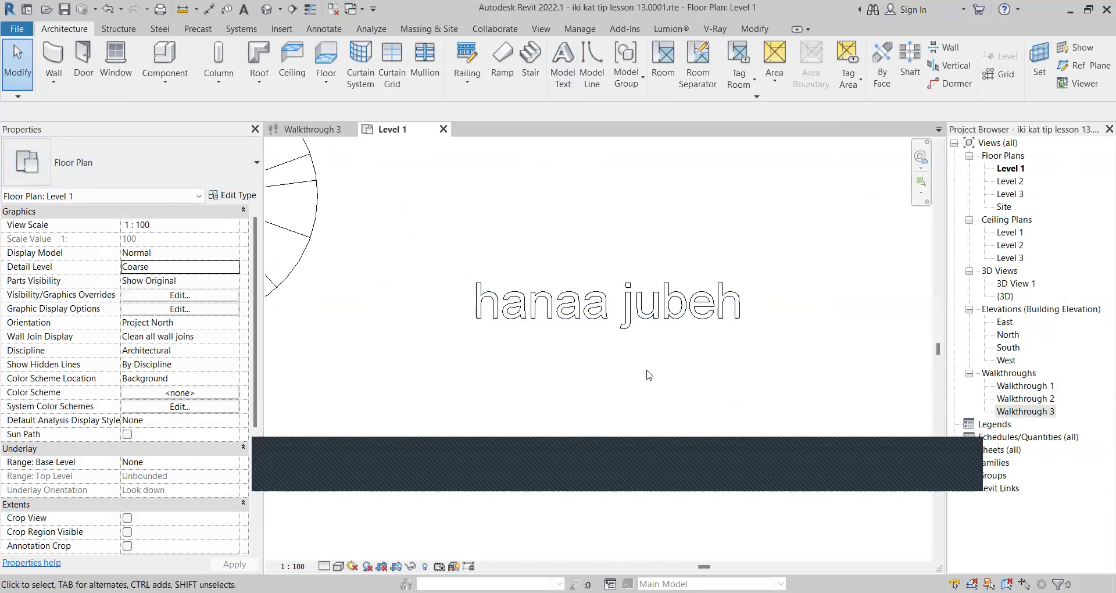
left_click(661, 318)
left_click(678, 392)
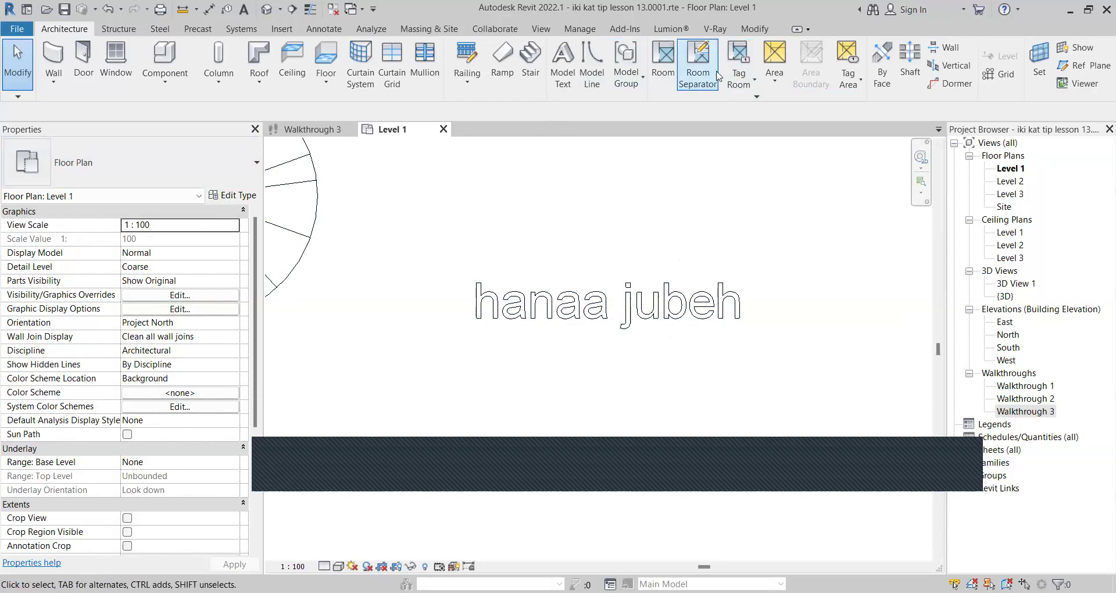
- Start the Tag Room tool from the Room & Area tag dropdown on Level 1
left_click(757, 82)
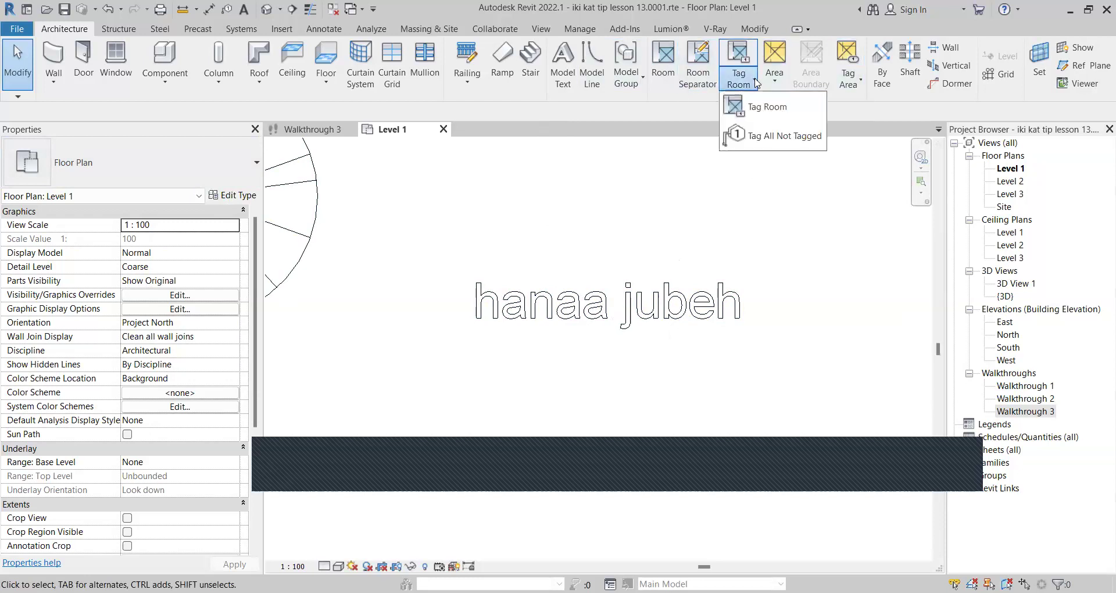
scroll(824, 247, "down", 5)
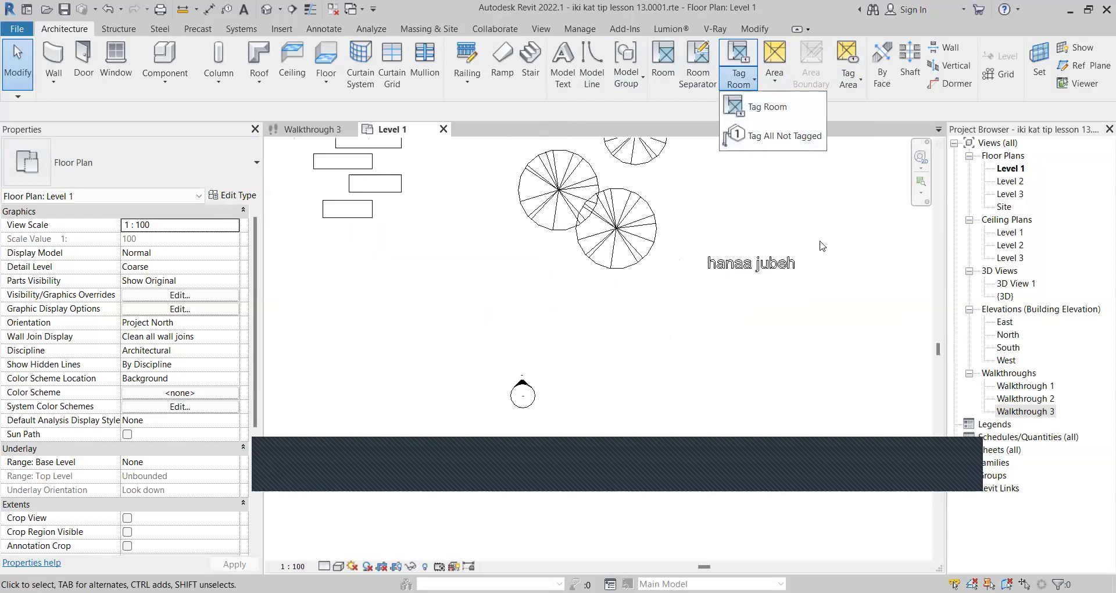
scroll(551, 256, "up", 8)
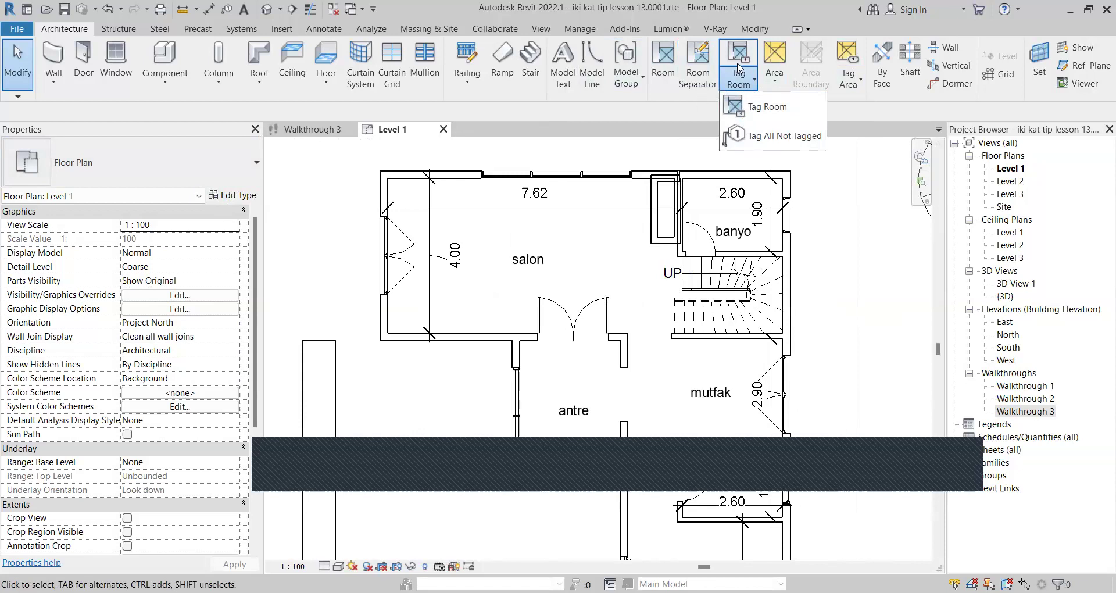
left_click(773, 116)
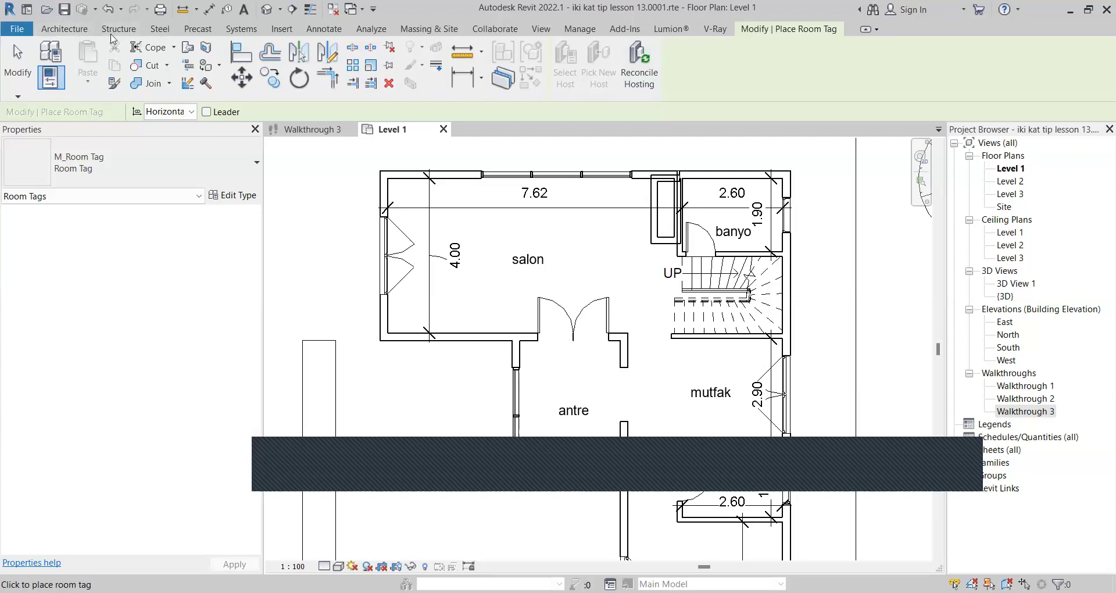
left_click(54, 30)
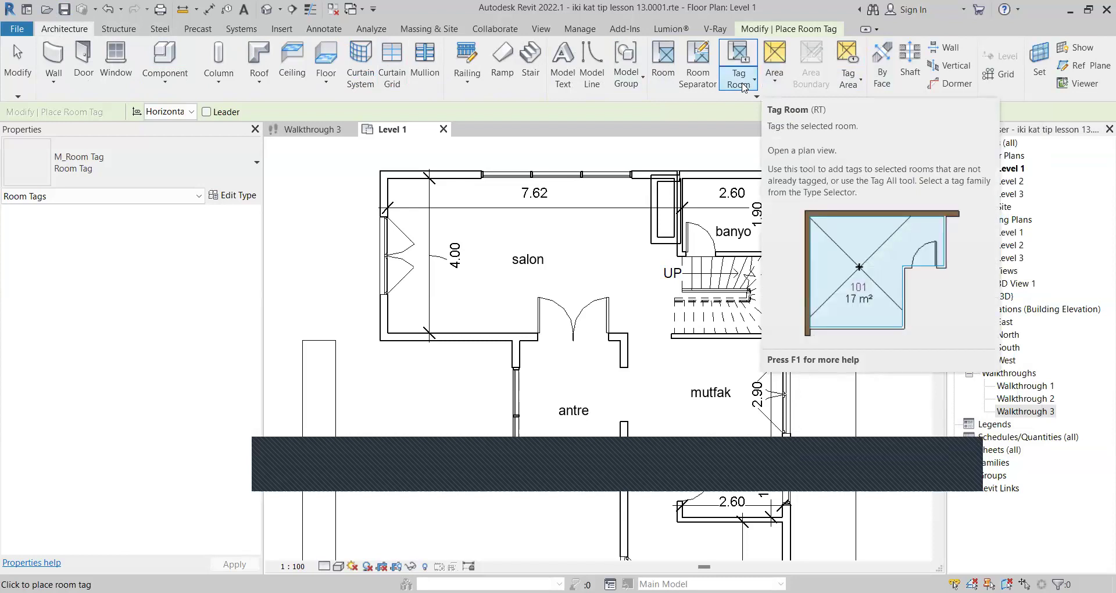
left_click(739, 84)
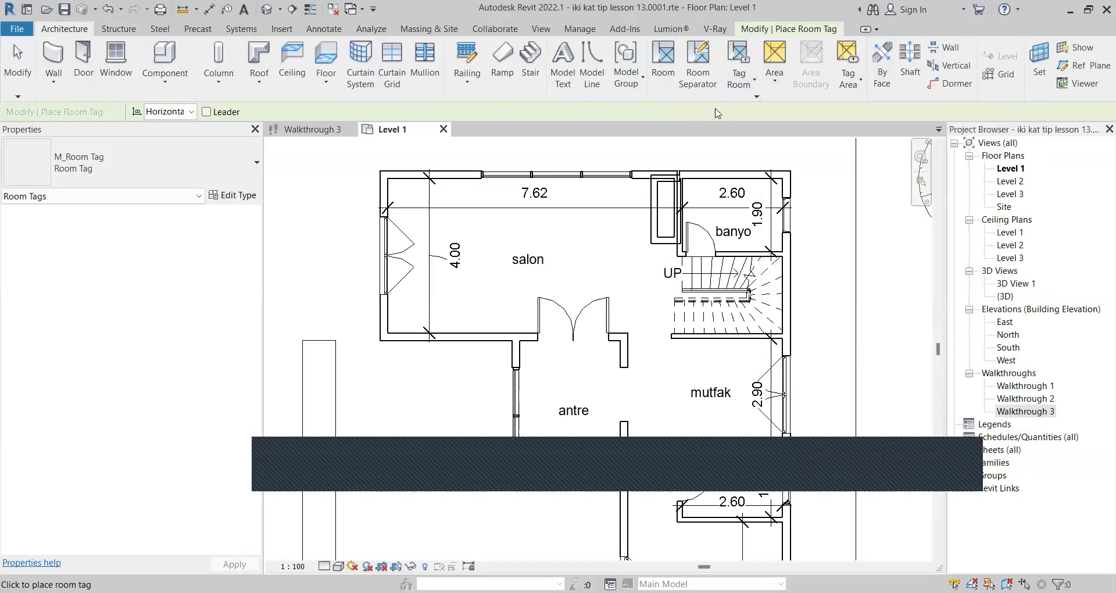
left_click(754, 81)
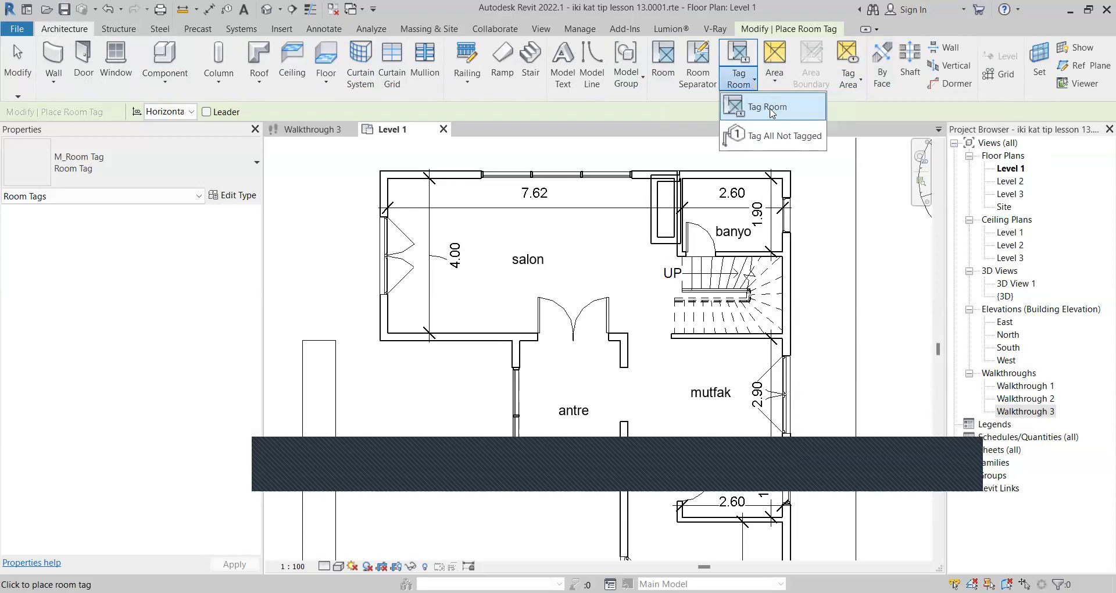
left_click(750, 55)
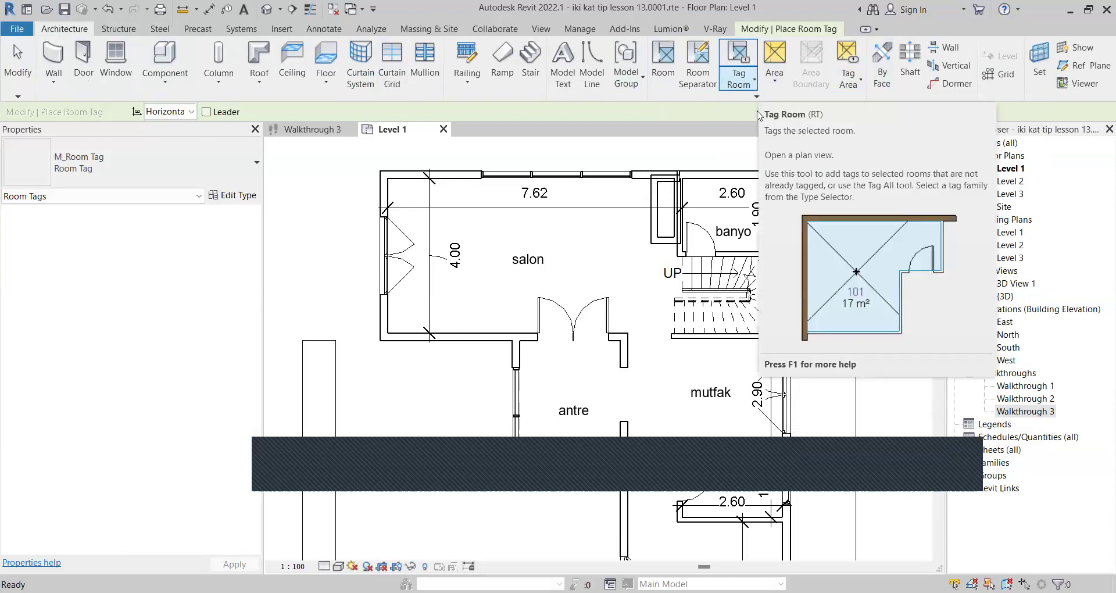
scroll(719, 291, "down", 3)
scroll(724, 443, "up", 3)
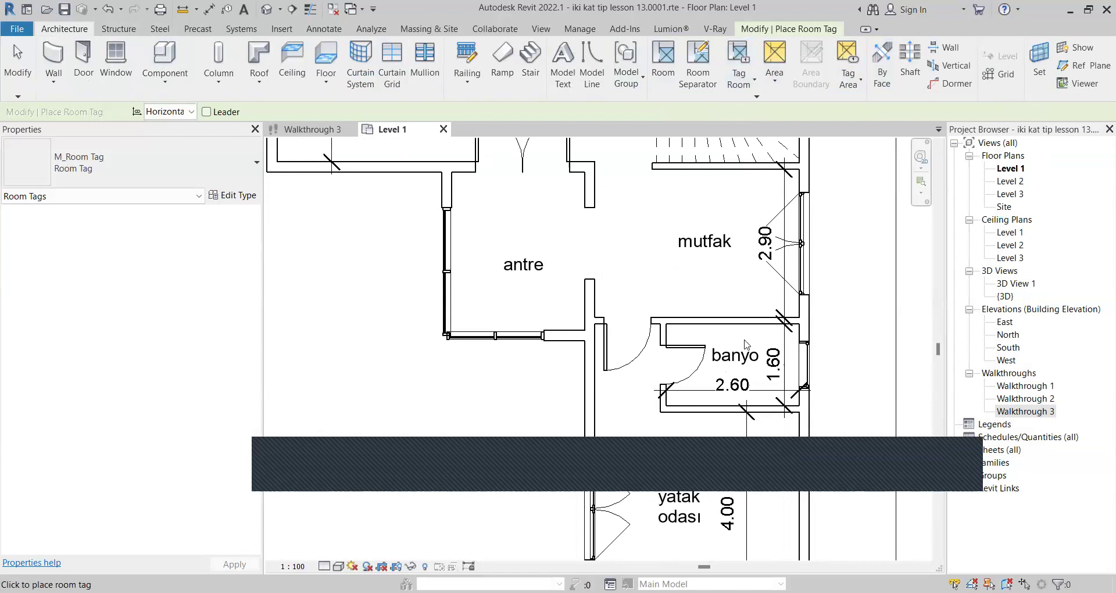
- Switch the room tag type to Room Tag With Area in the Type Selector
left_click(751, 83)
left_click(752, 108)
left_click(49, 173)
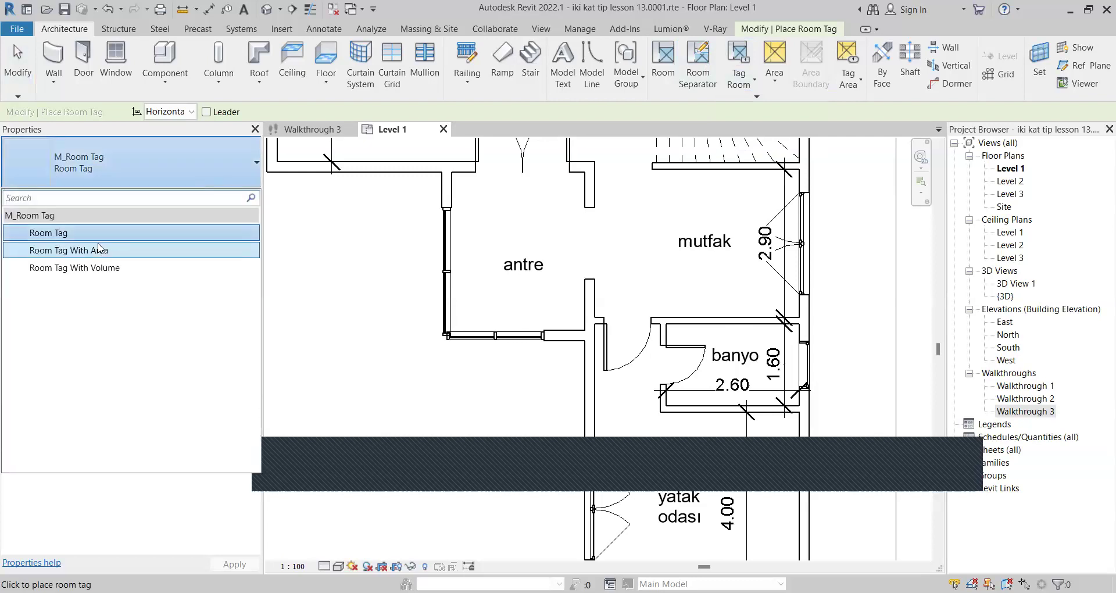
left_click(99, 250)
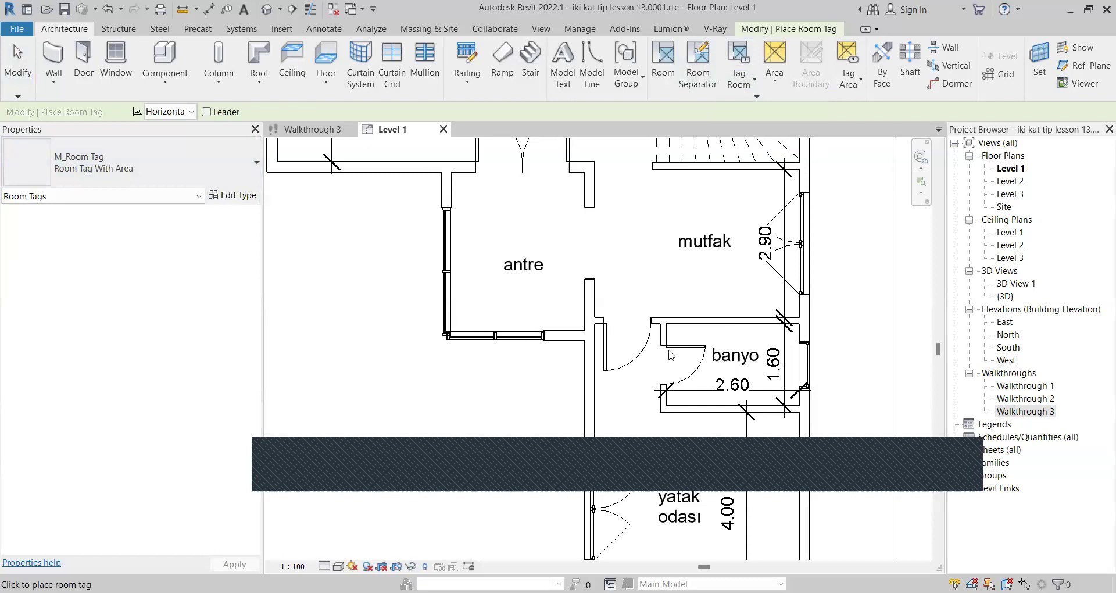
scroll(654, 307, "down", 2)
scroll(631, 175, "up", 4)
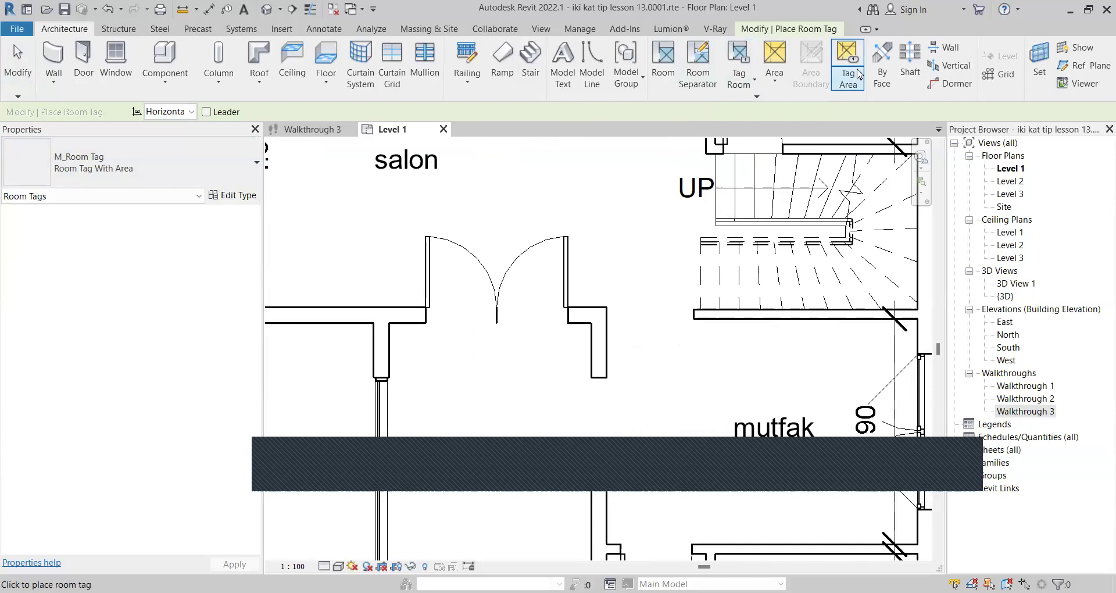
- Start placing a new room near the yatak odası bedroom on Level 1
left_click(667, 61)
scroll(742, 340, "down", 3)
scroll(742, 340, "down", 3)
scroll(754, 380, "up", 5)
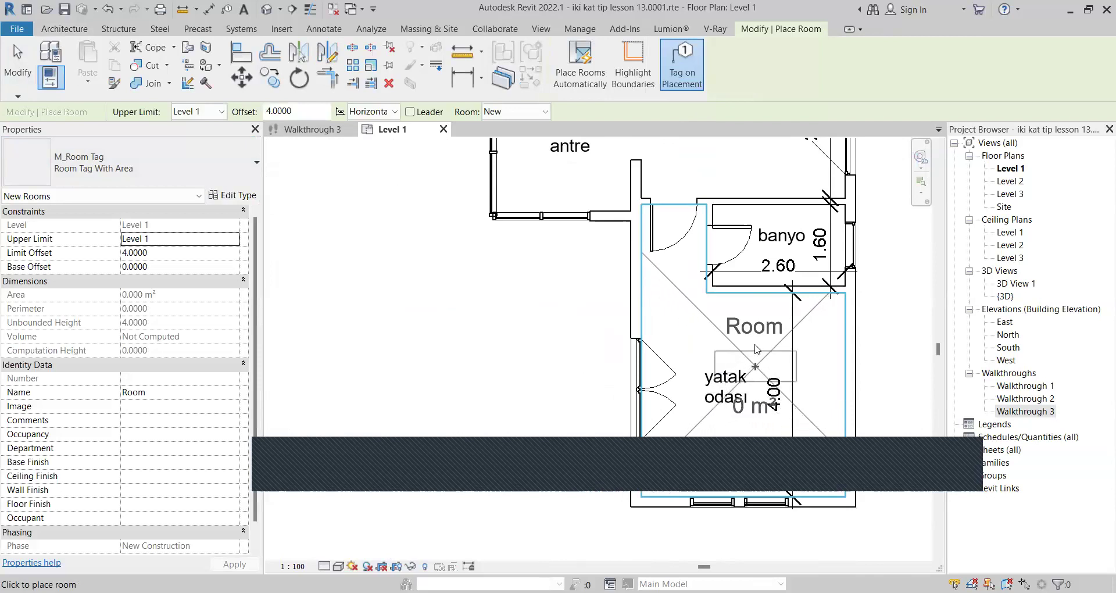
scroll(719, 349, "down", 2)
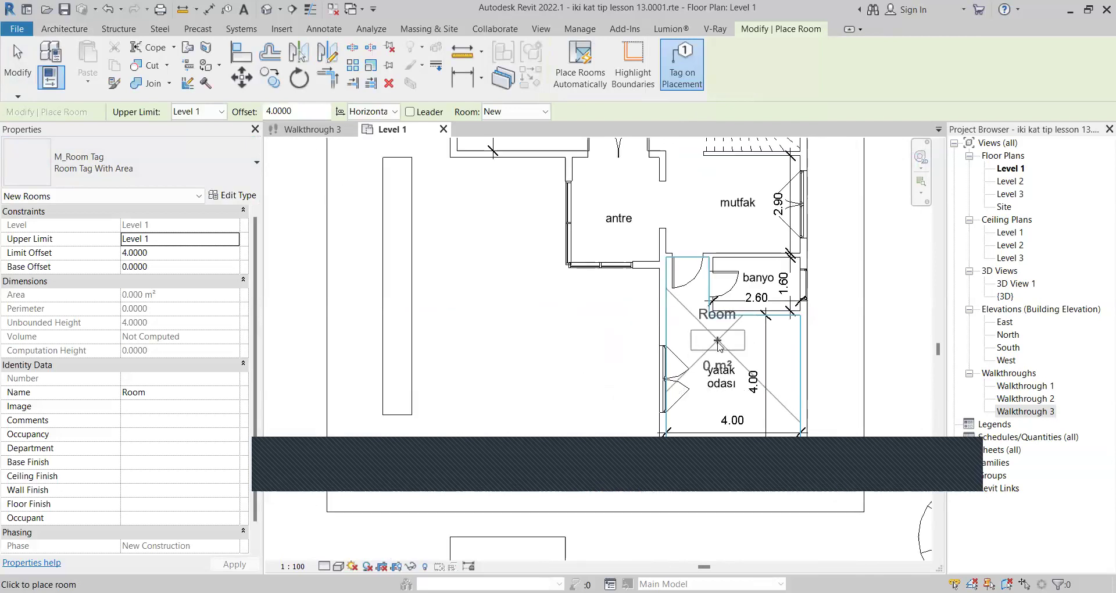